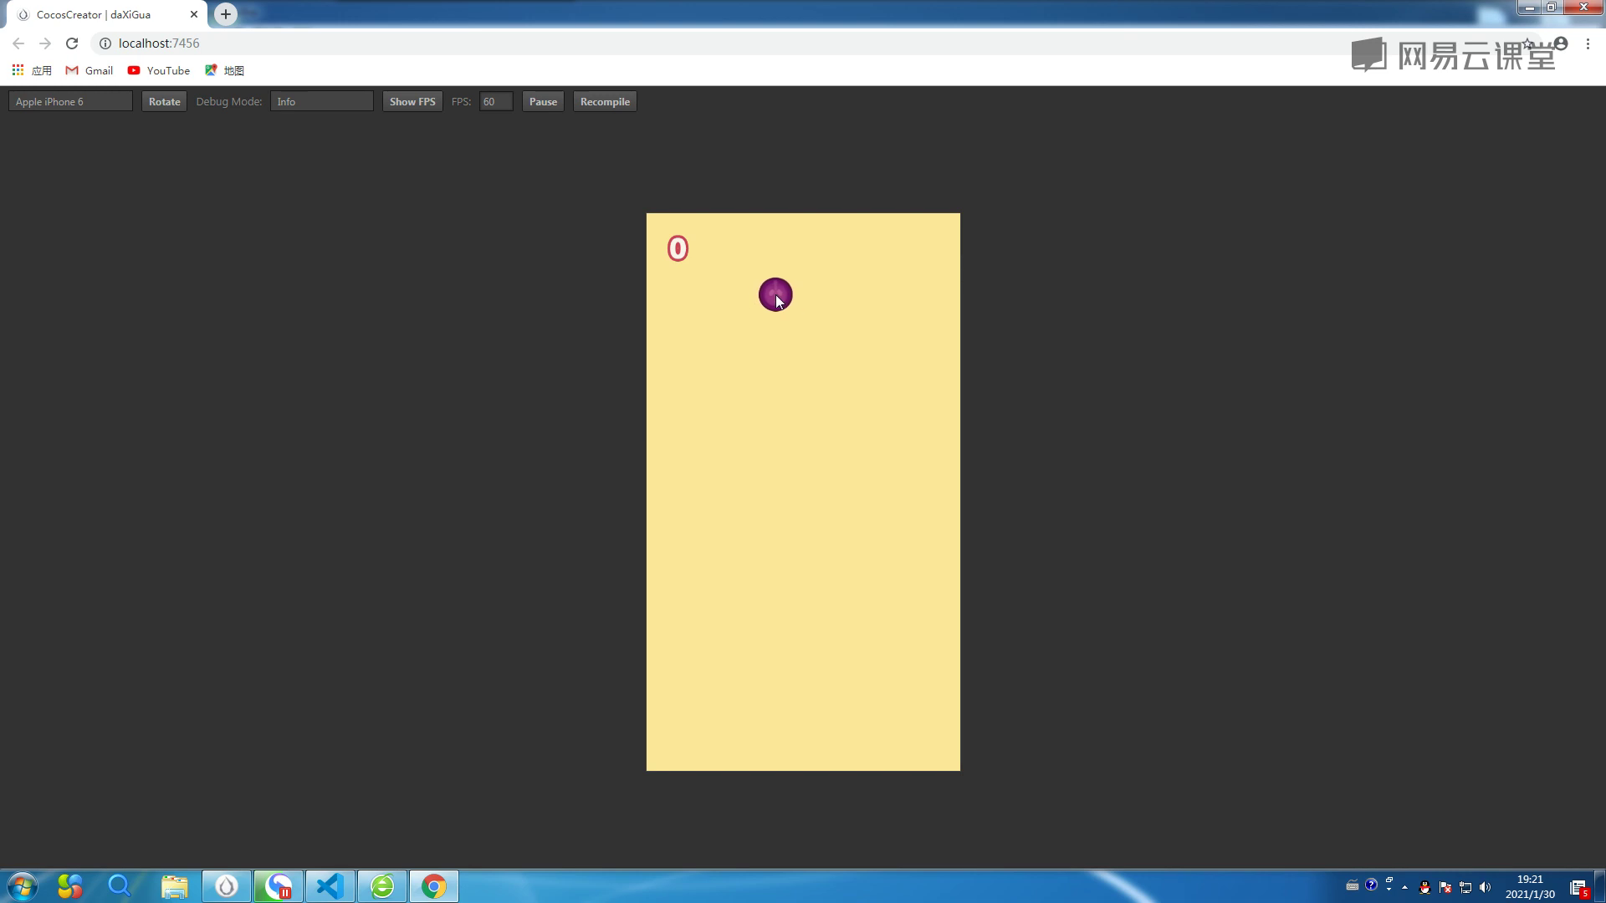
# Open the browser console and test how the purple fruit follows touches and moves near the top of the game preview.
pyautogui.press('F12')
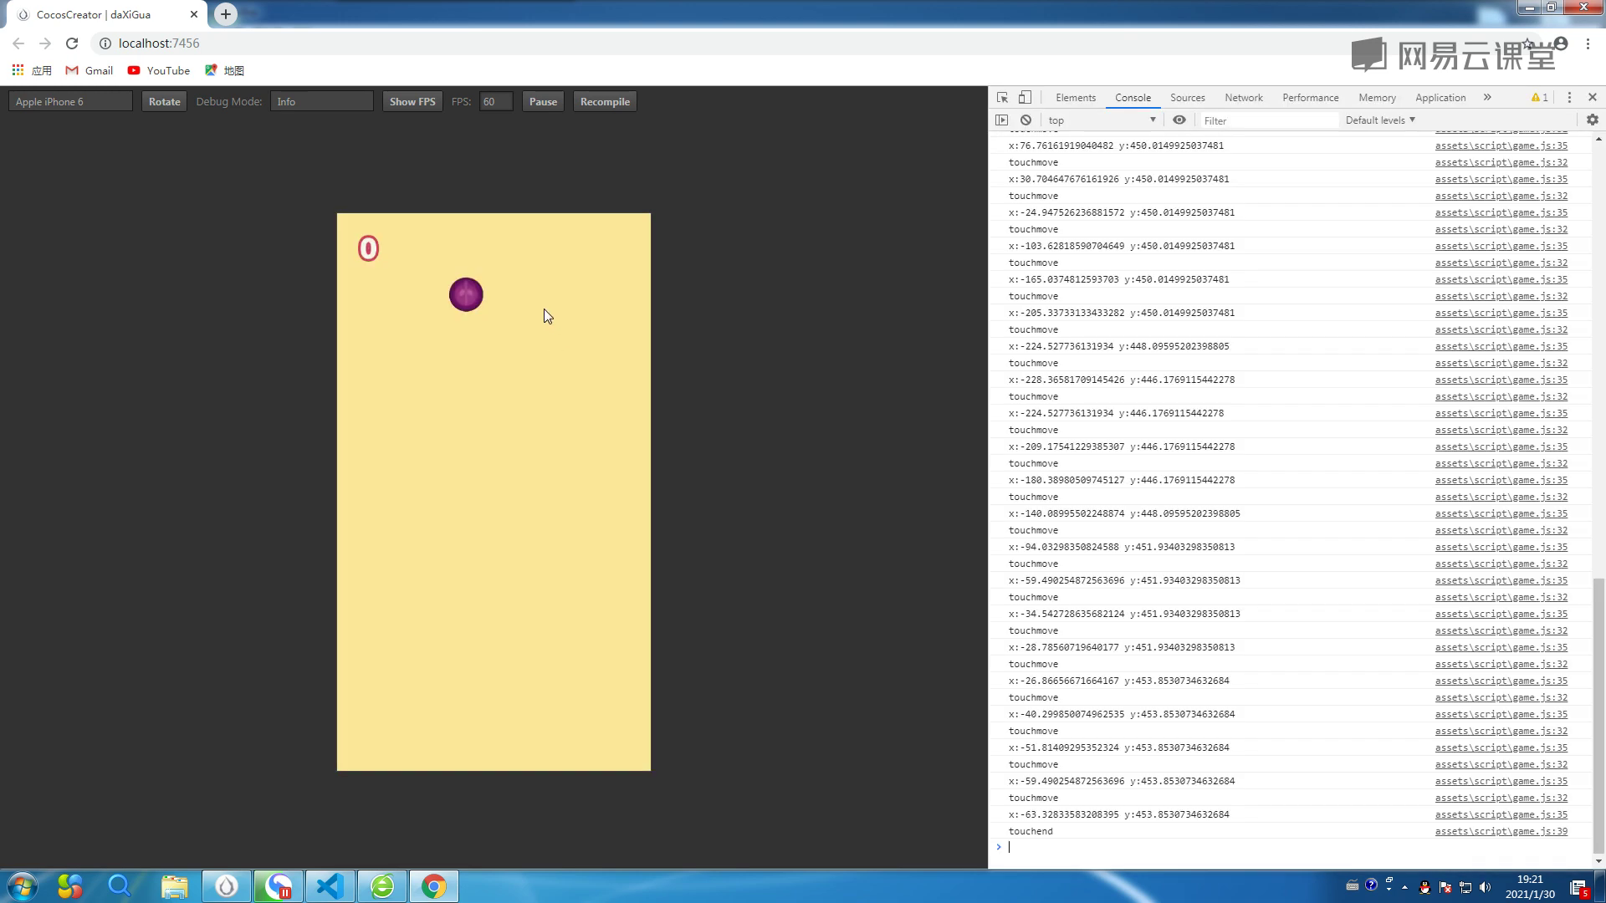
pyautogui.click(545, 315)
pyautogui.moveTo(516, 301); pyautogui.dragTo(452, 319)
pyautogui.click(609, 339)
pyautogui.click(455, 329)
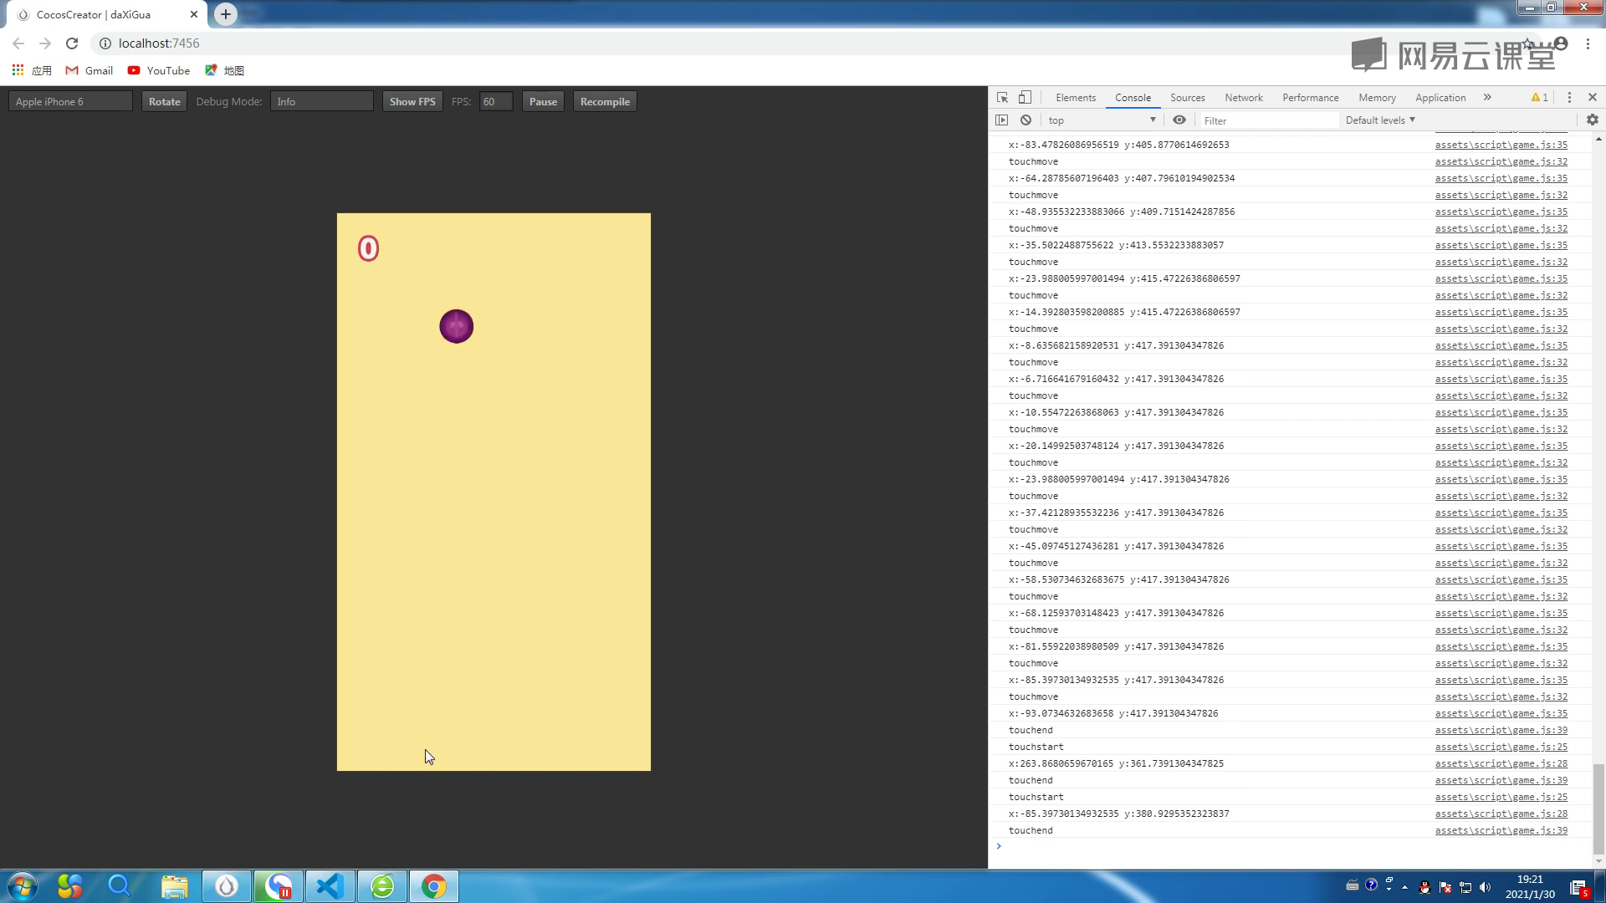
# Switch to Visual Studio Code and review how the touchstart handler in game.js converts pos_touch and positions block_show.
pyautogui.click(329, 887)
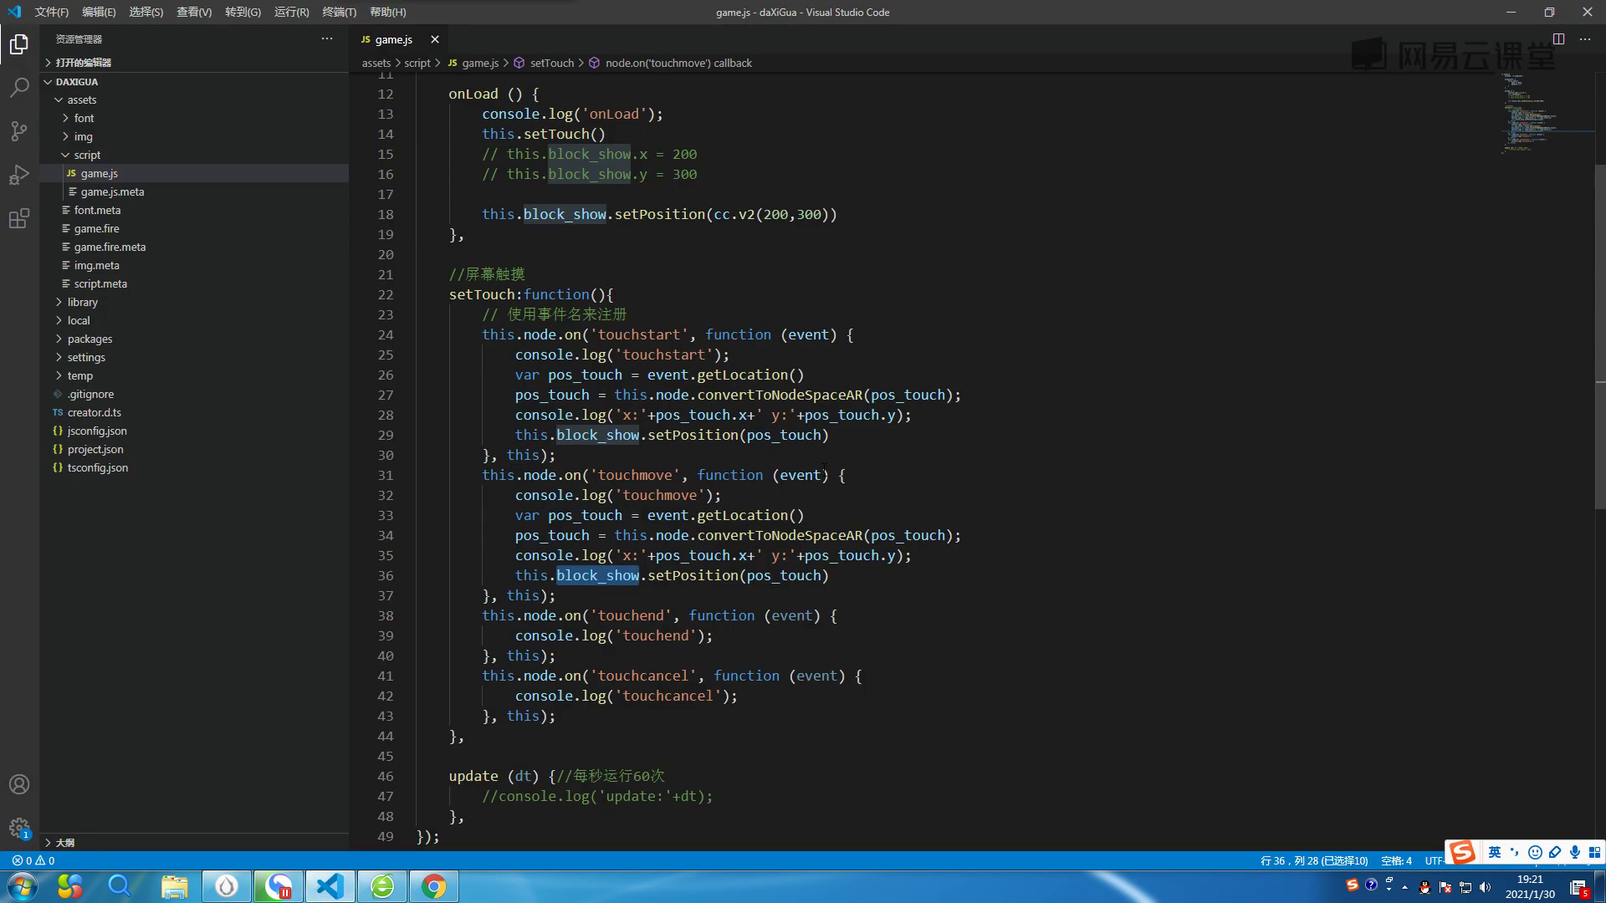
pyautogui.scroll(-1, 869, 456)
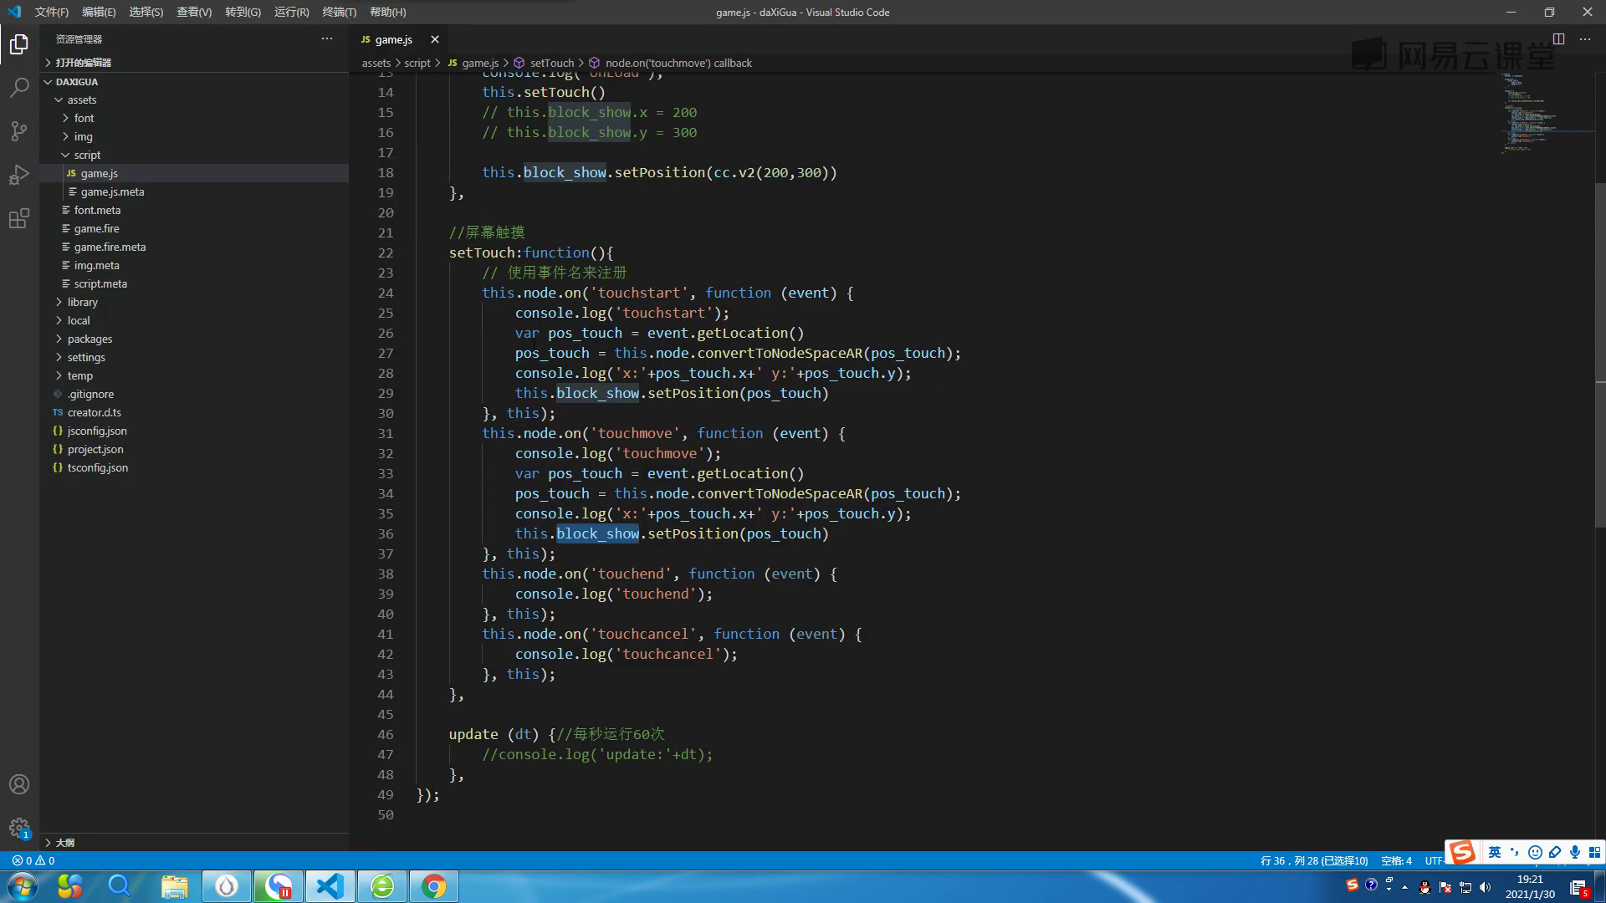
pyautogui.doubleClick(586, 333)
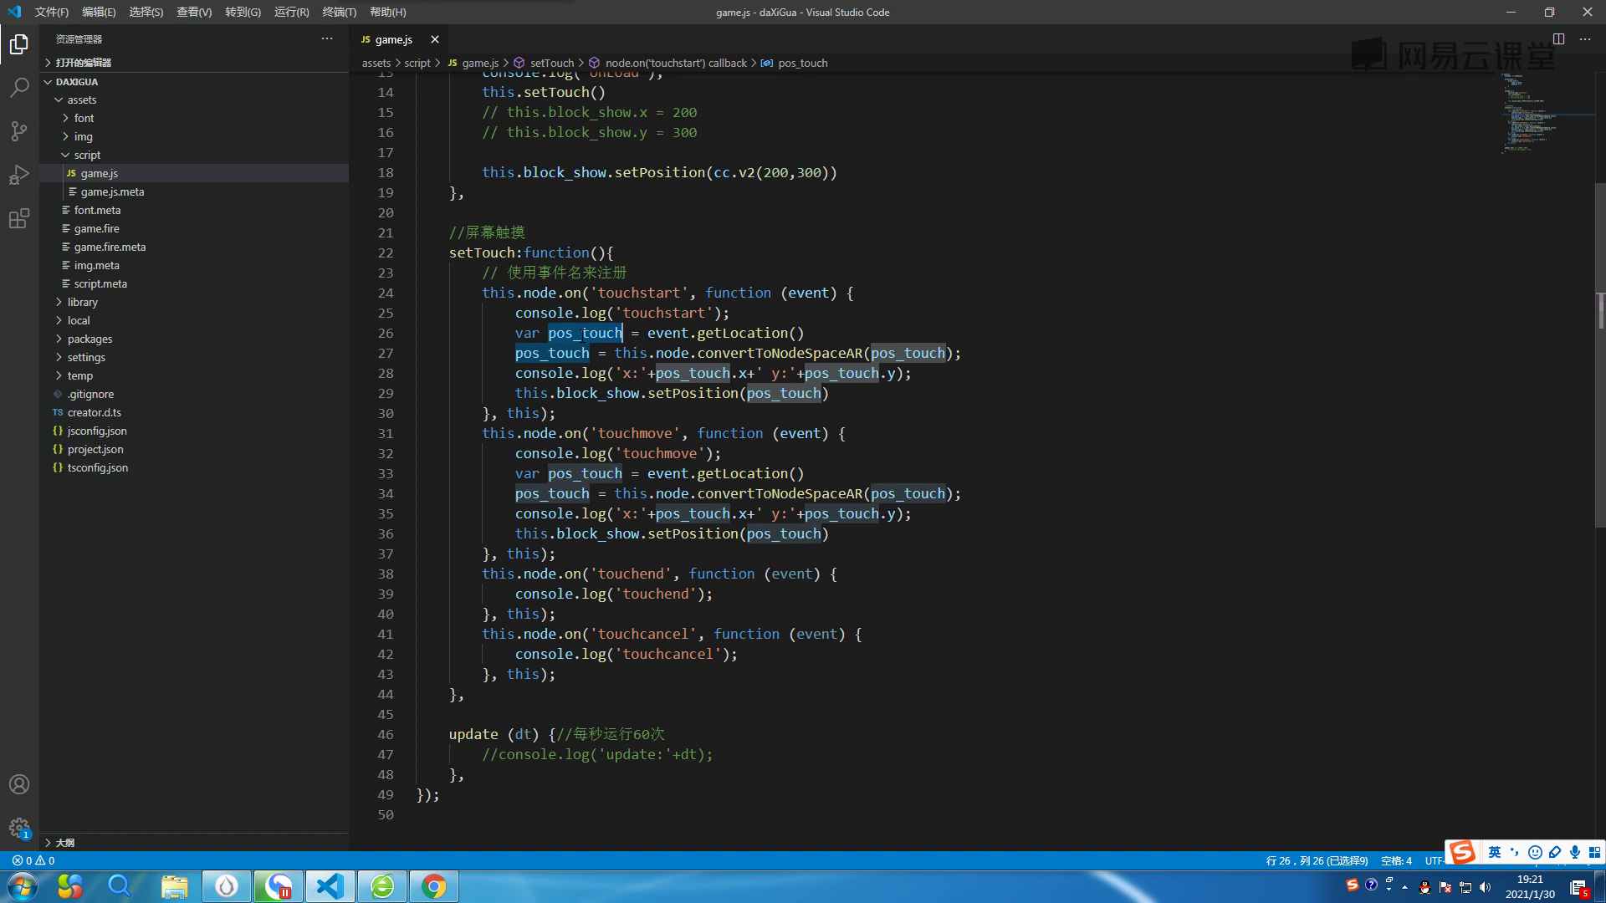
pyautogui.doubleClick(568, 352)
pyautogui.moveTo(616, 352); pyautogui.dragTo(689, 352)
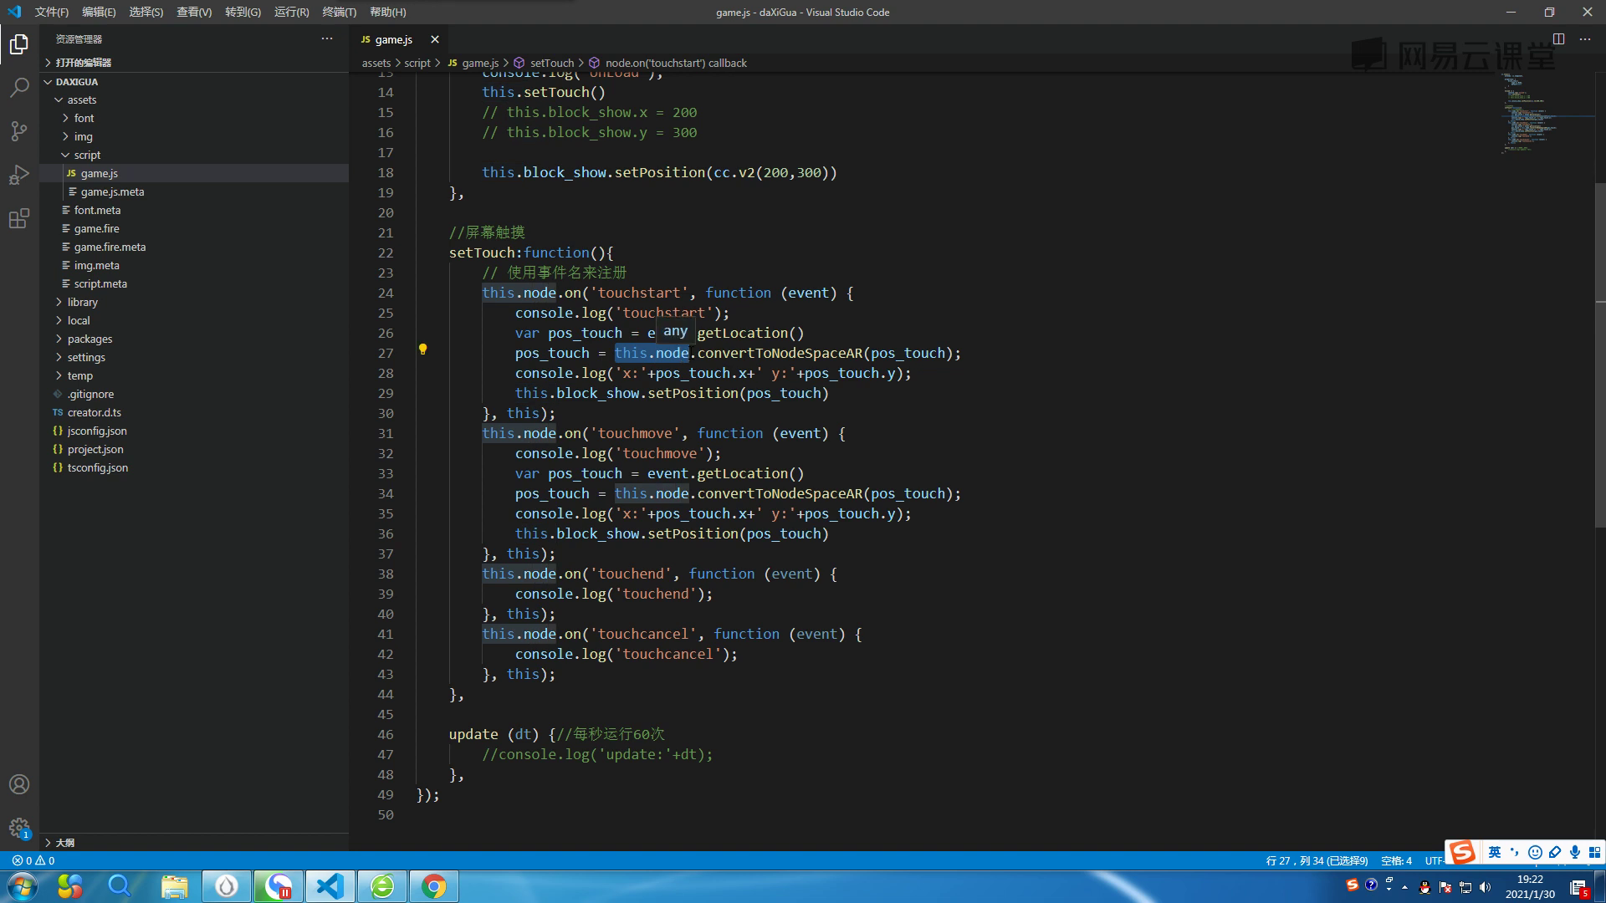
pyautogui.doubleClick(577, 393)
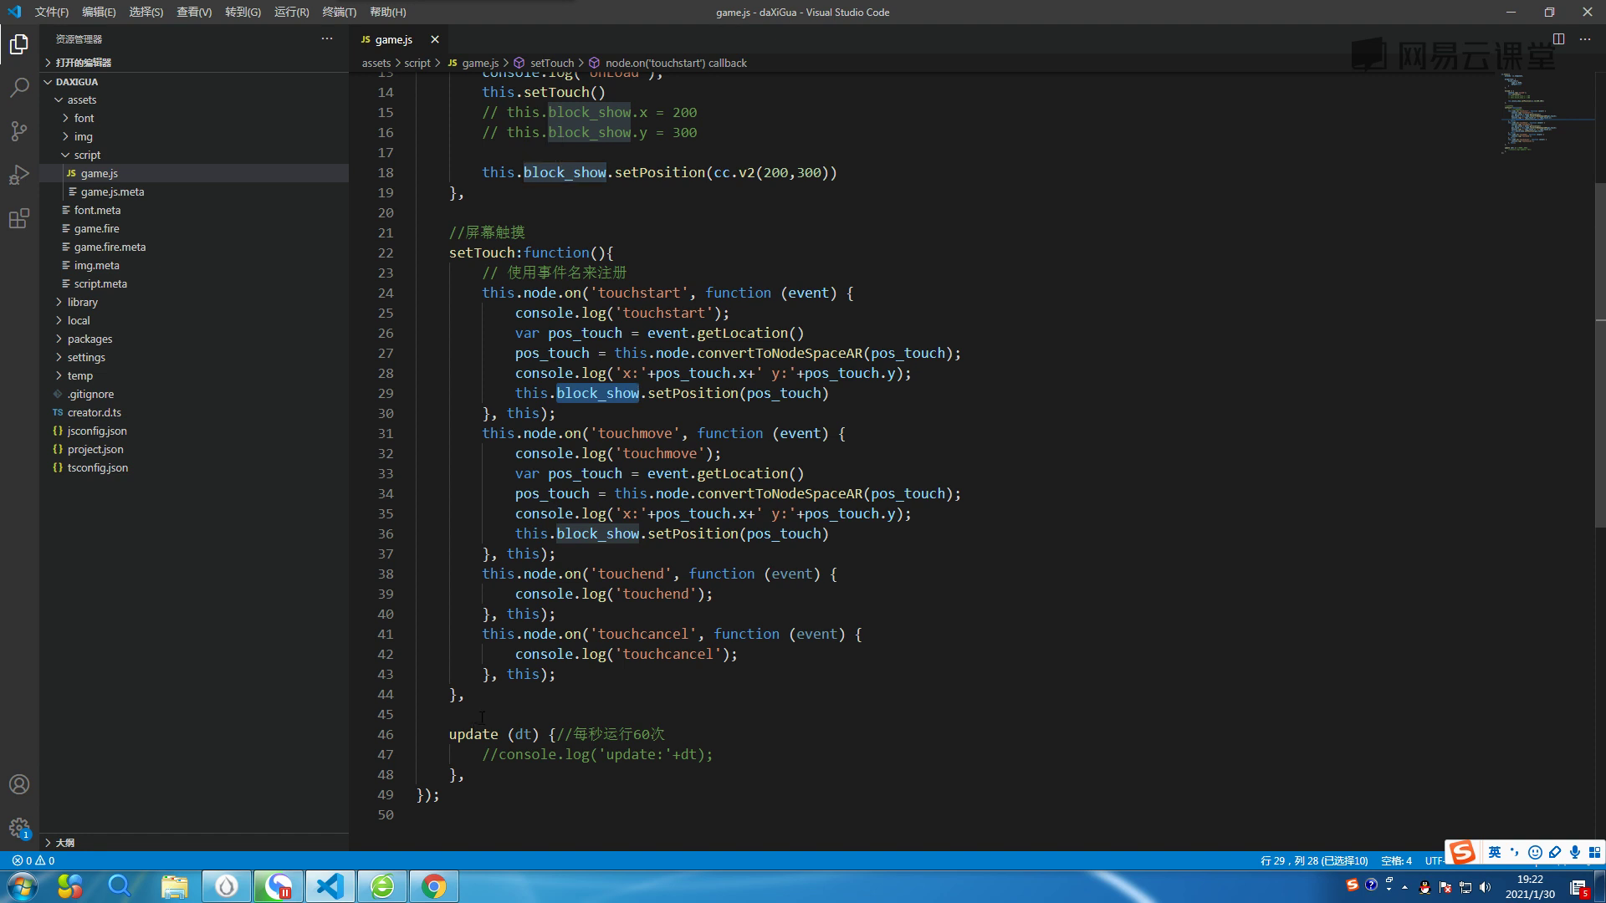
# Return to the browser preview, move the purple fruit around once more, and put the browser away.
pyautogui.click(431, 886)
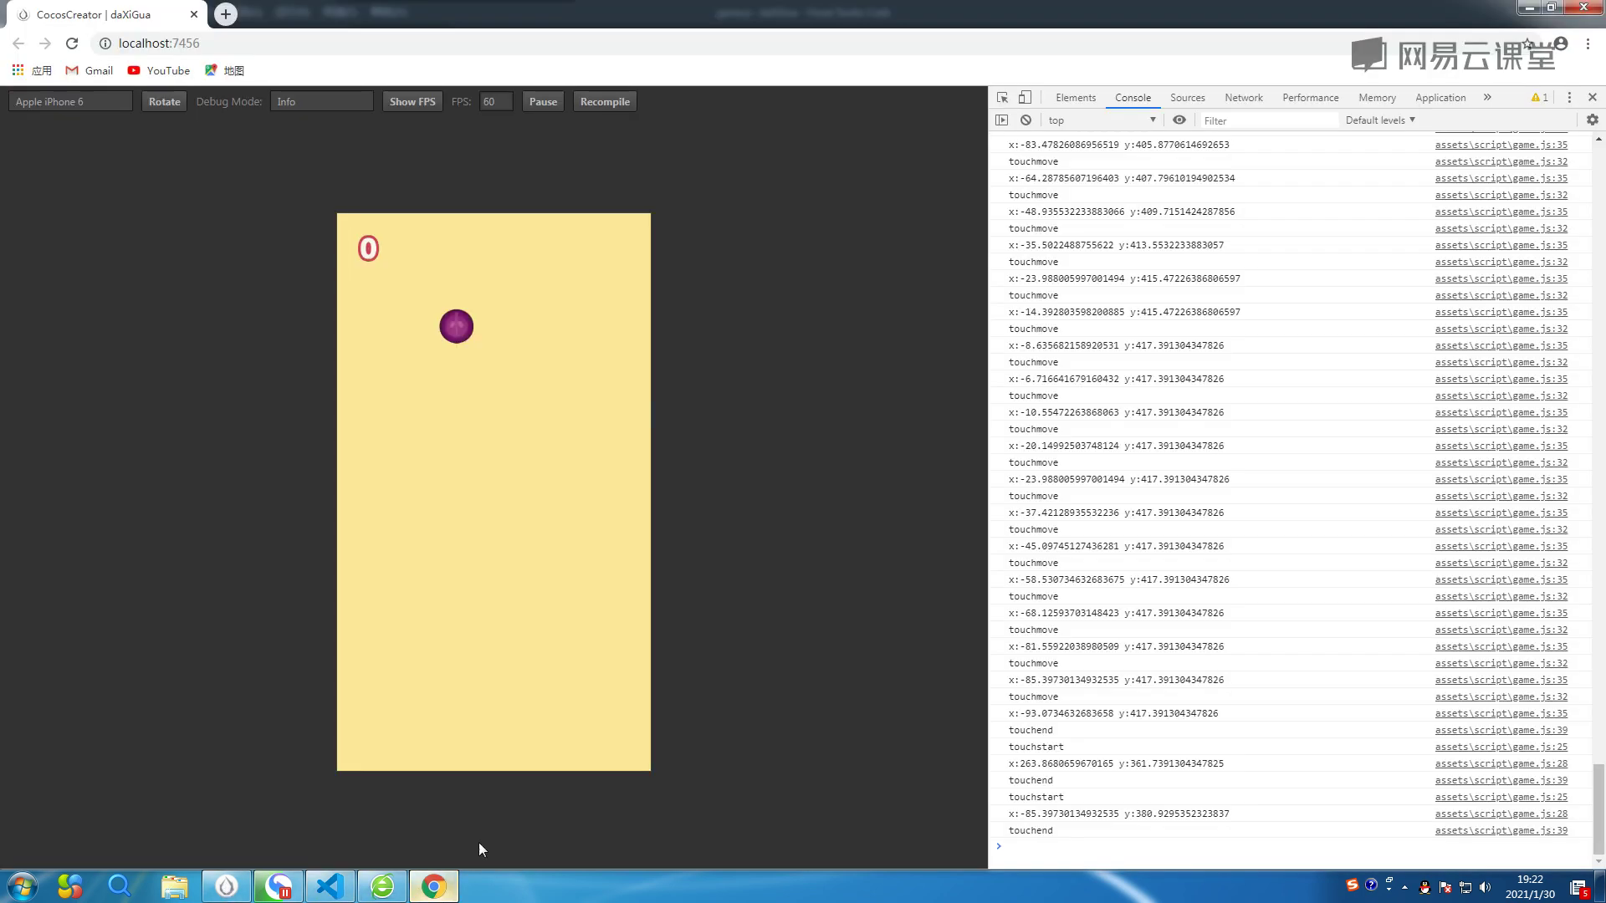
pyautogui.moveTo(502, 325); pyautogui.dragTo(465, 310)
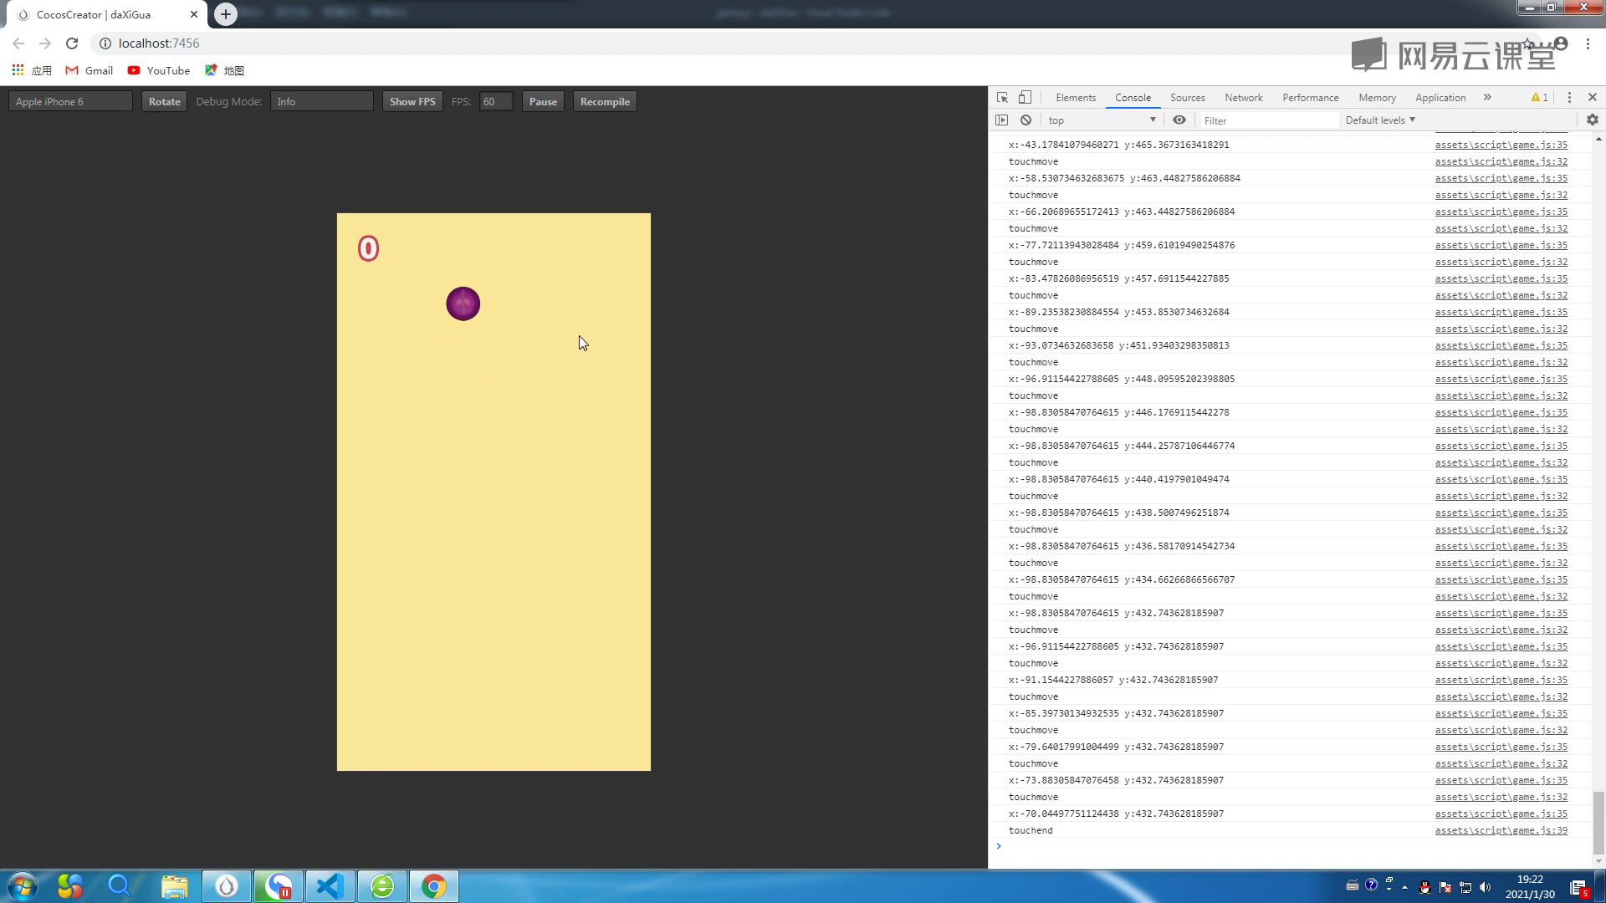
pyautogui.click(1525, 8)
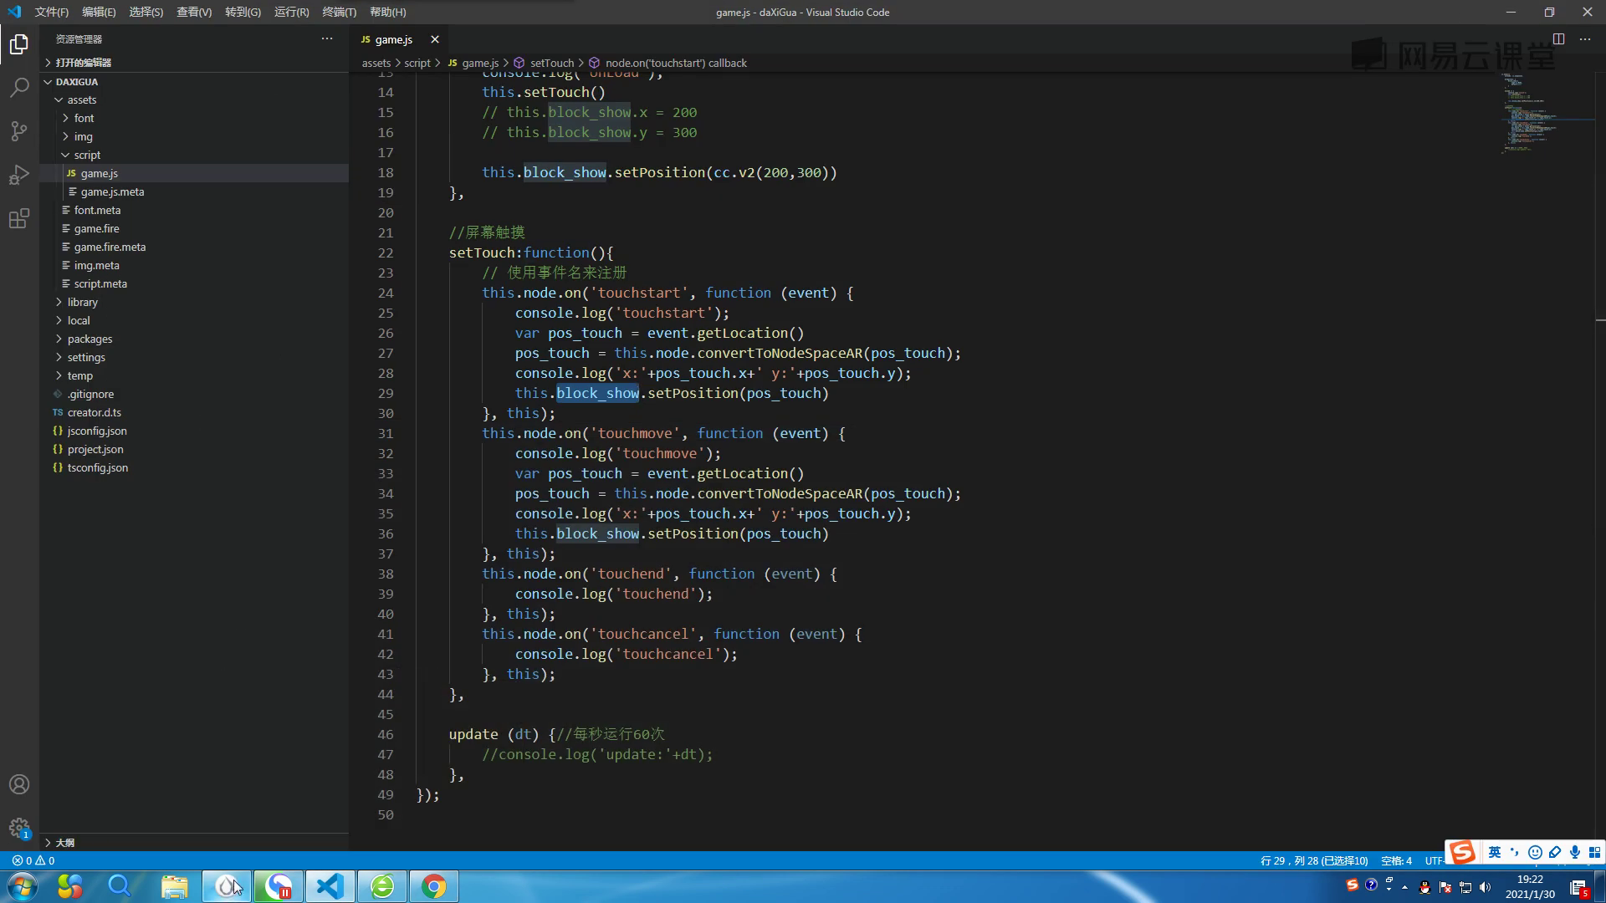
# Switch to Cocos Creator, create a Sprite node under Canvas, and name it block_1.
pyautogui.click(227, 886)
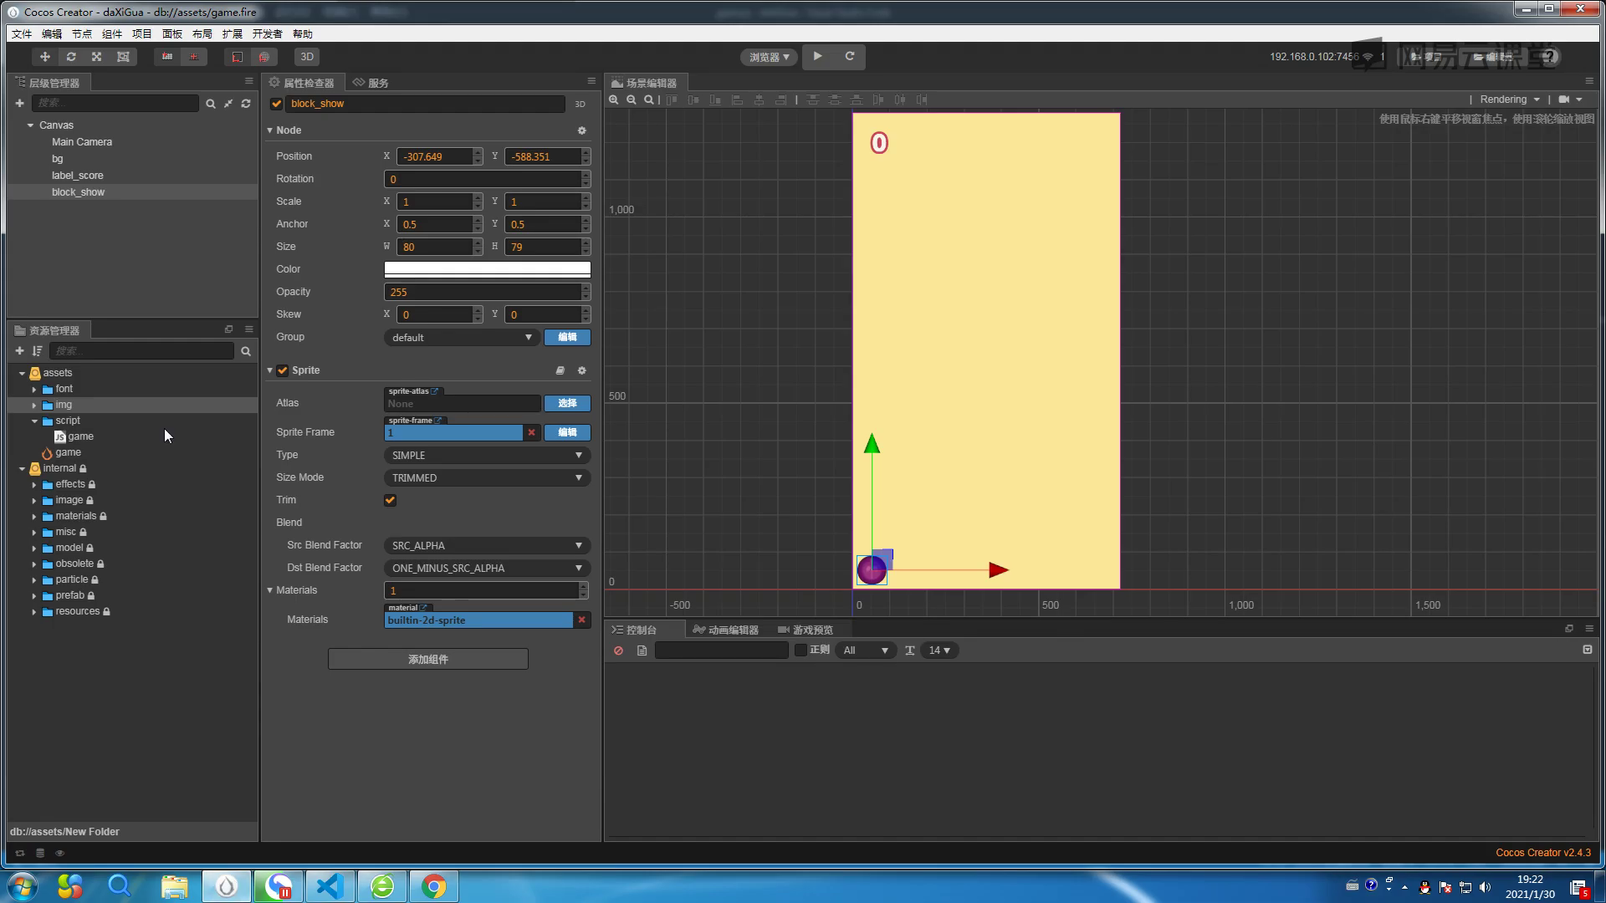
pyautogui.click(62, 127)
pyautogui.rightClick(66, 125)
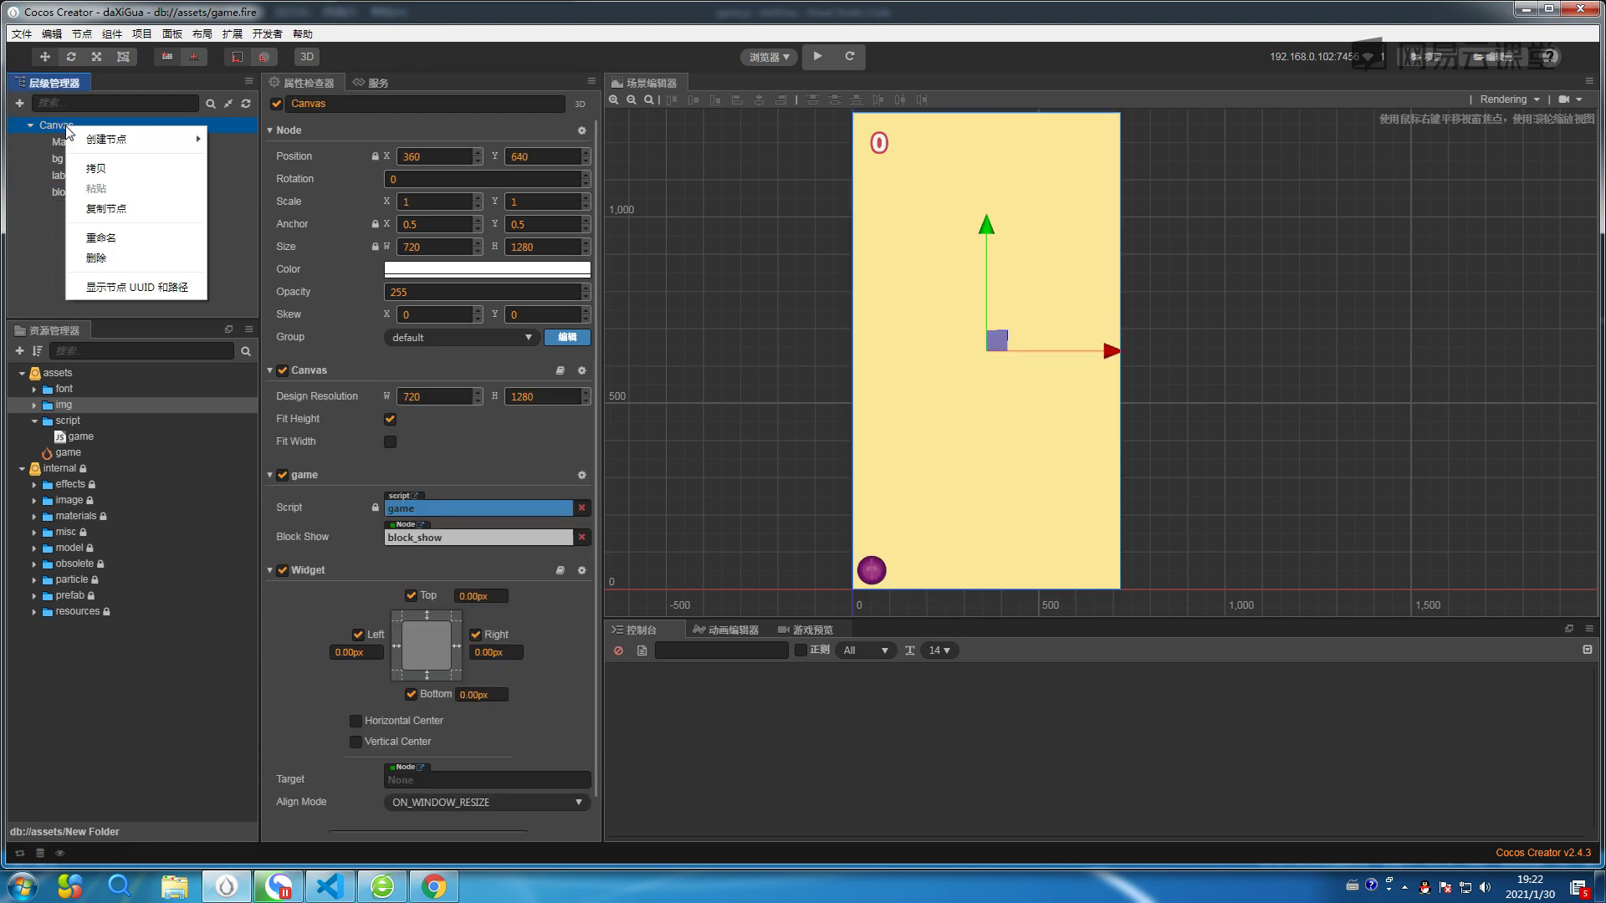
pyautogui.moveTo(101, 139)
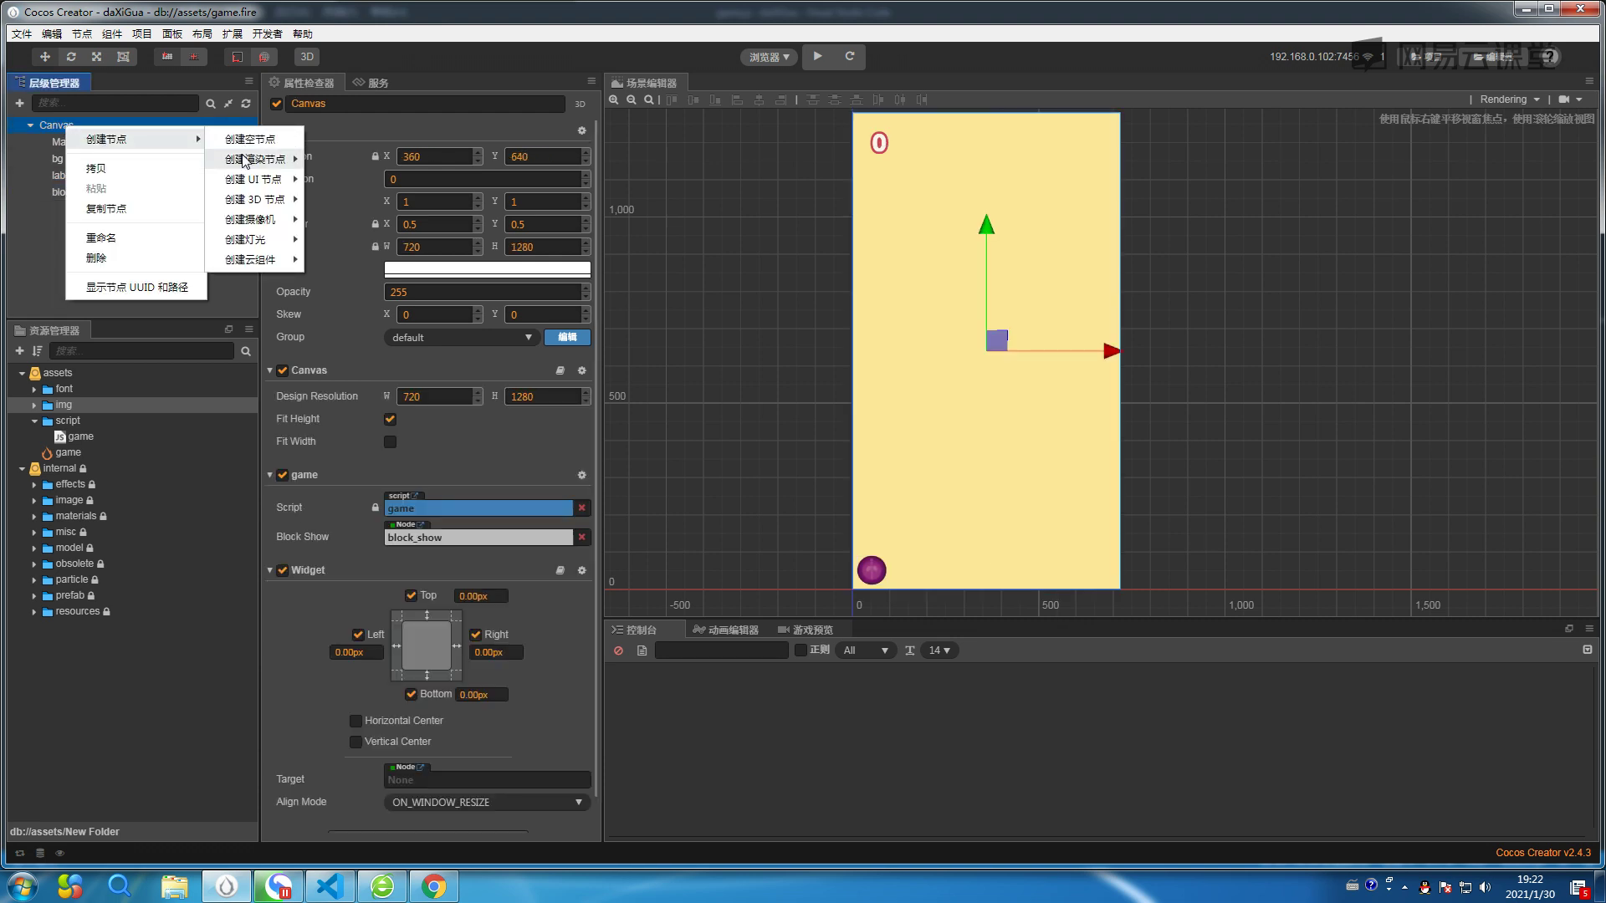
pyautogui.moveTo(245, 159)
pyautogui.click(335, 159)
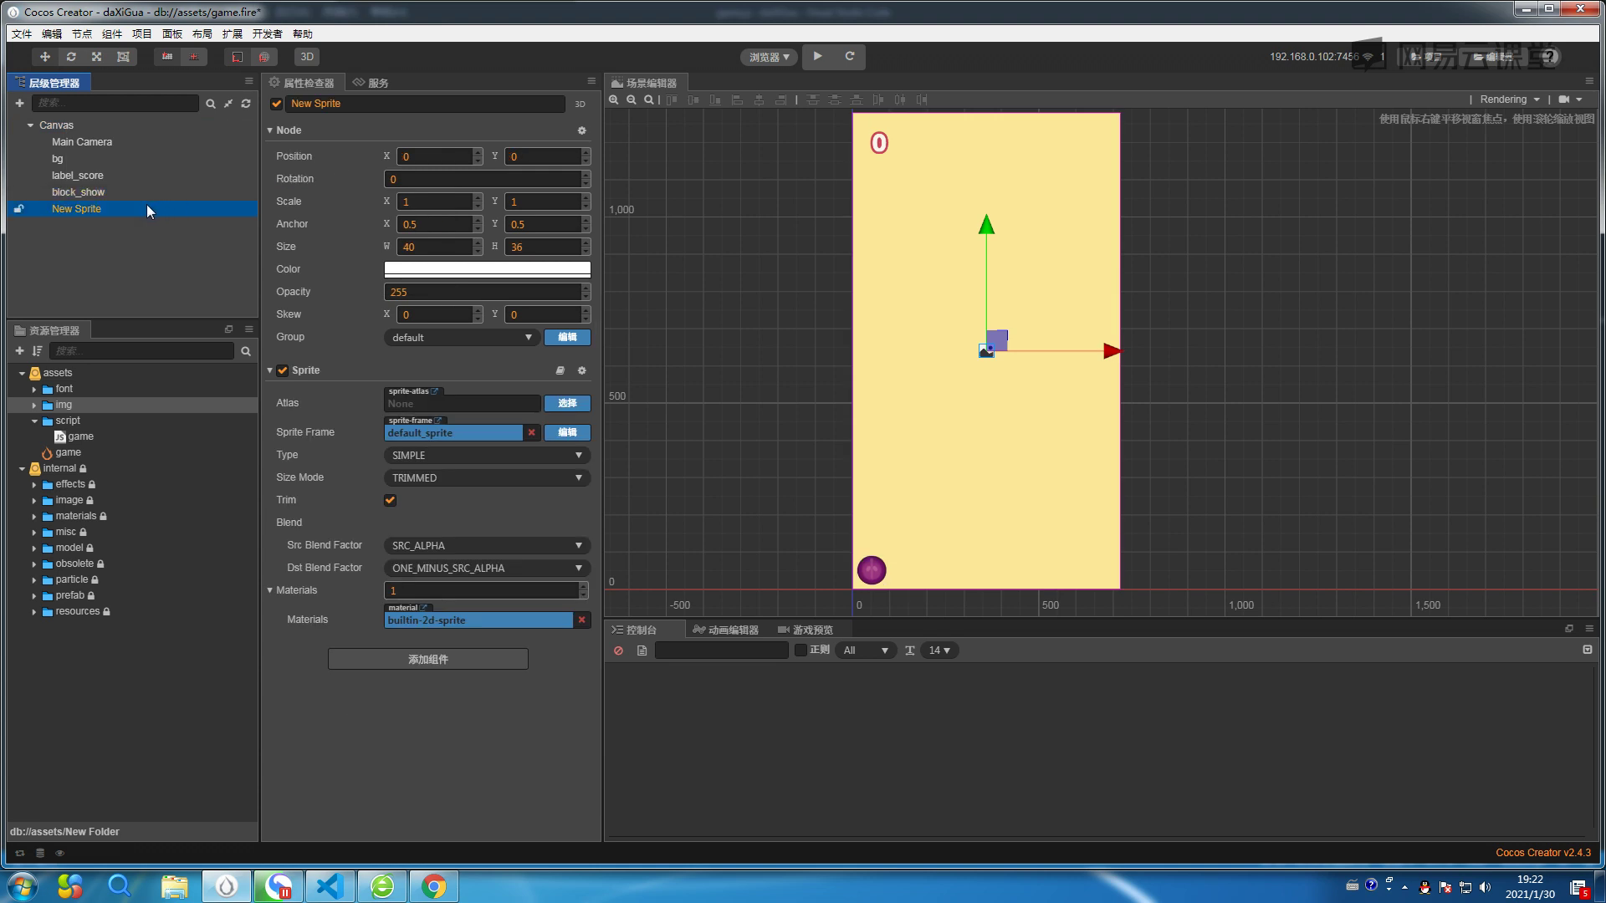
pyautogui.tripleClick(357, 102)
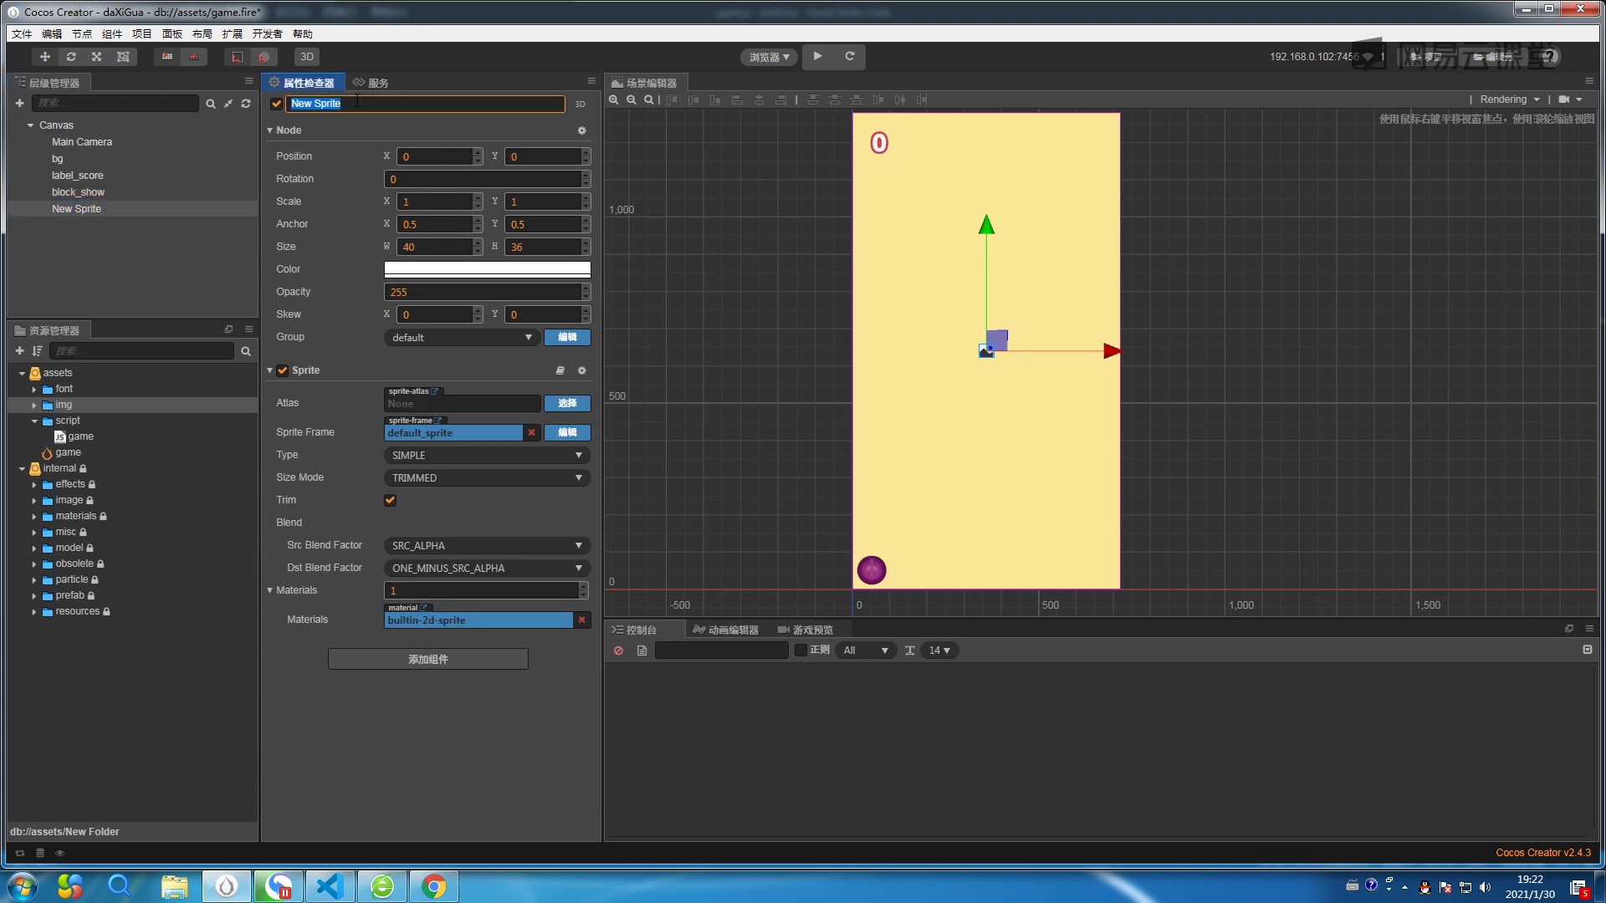
pyautogui.write('block_1')
# Assign image 1 from the img folder as block_1's sprite frame.
pyautogui.click(34, 421)
pyautogui.click(34, 406)
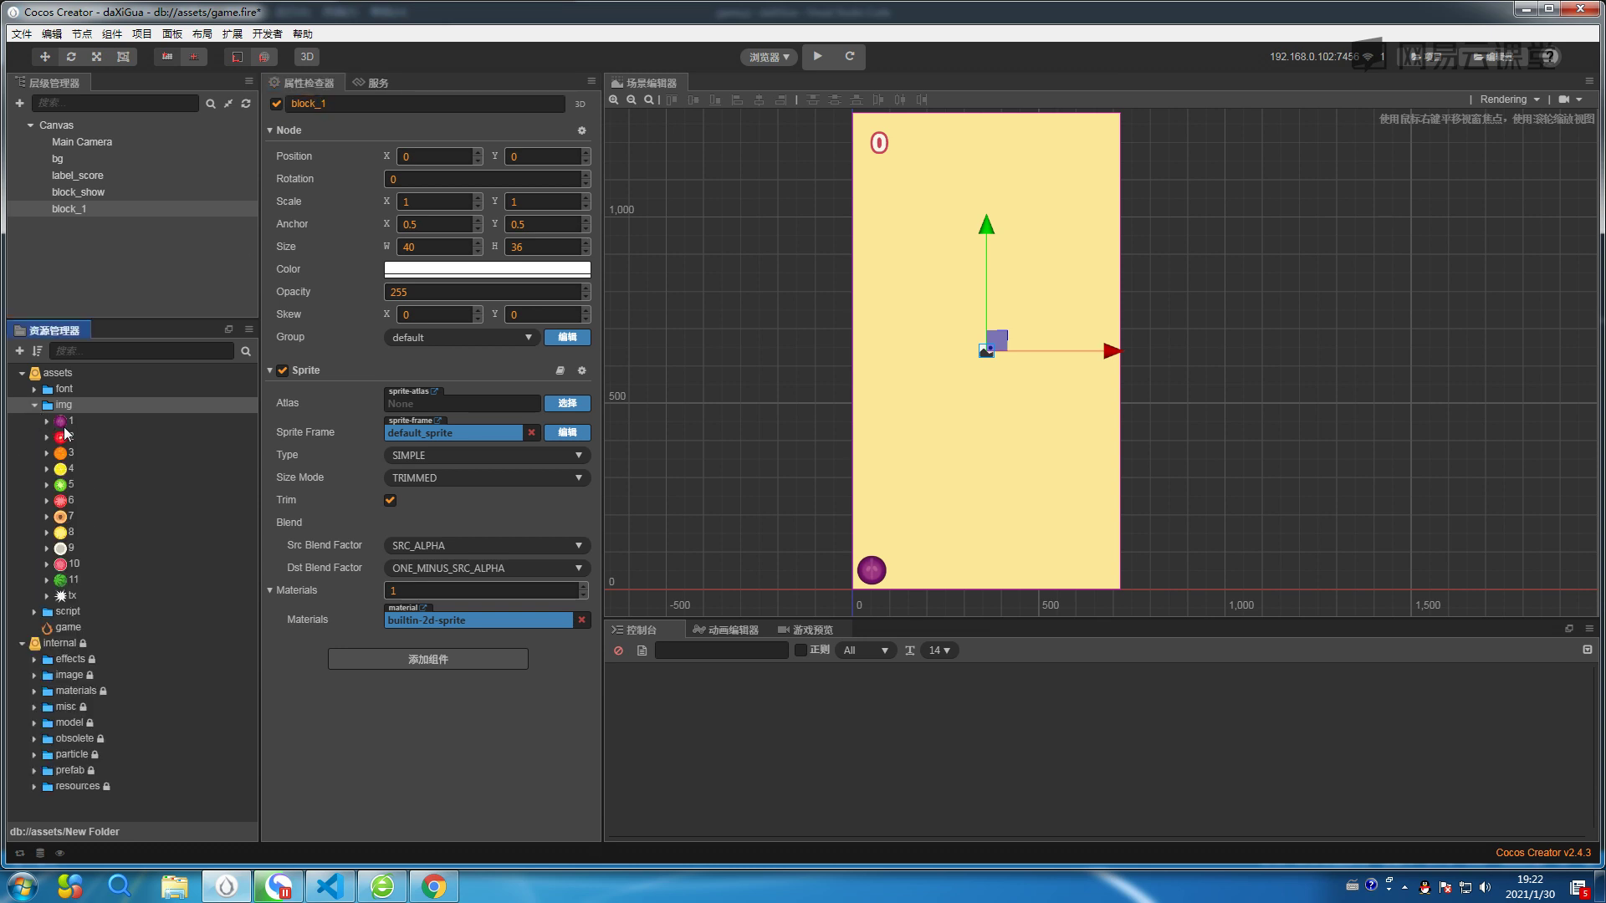
pyautogui.moveTo(62, 423); pyautogui.dragTo(437, 432)
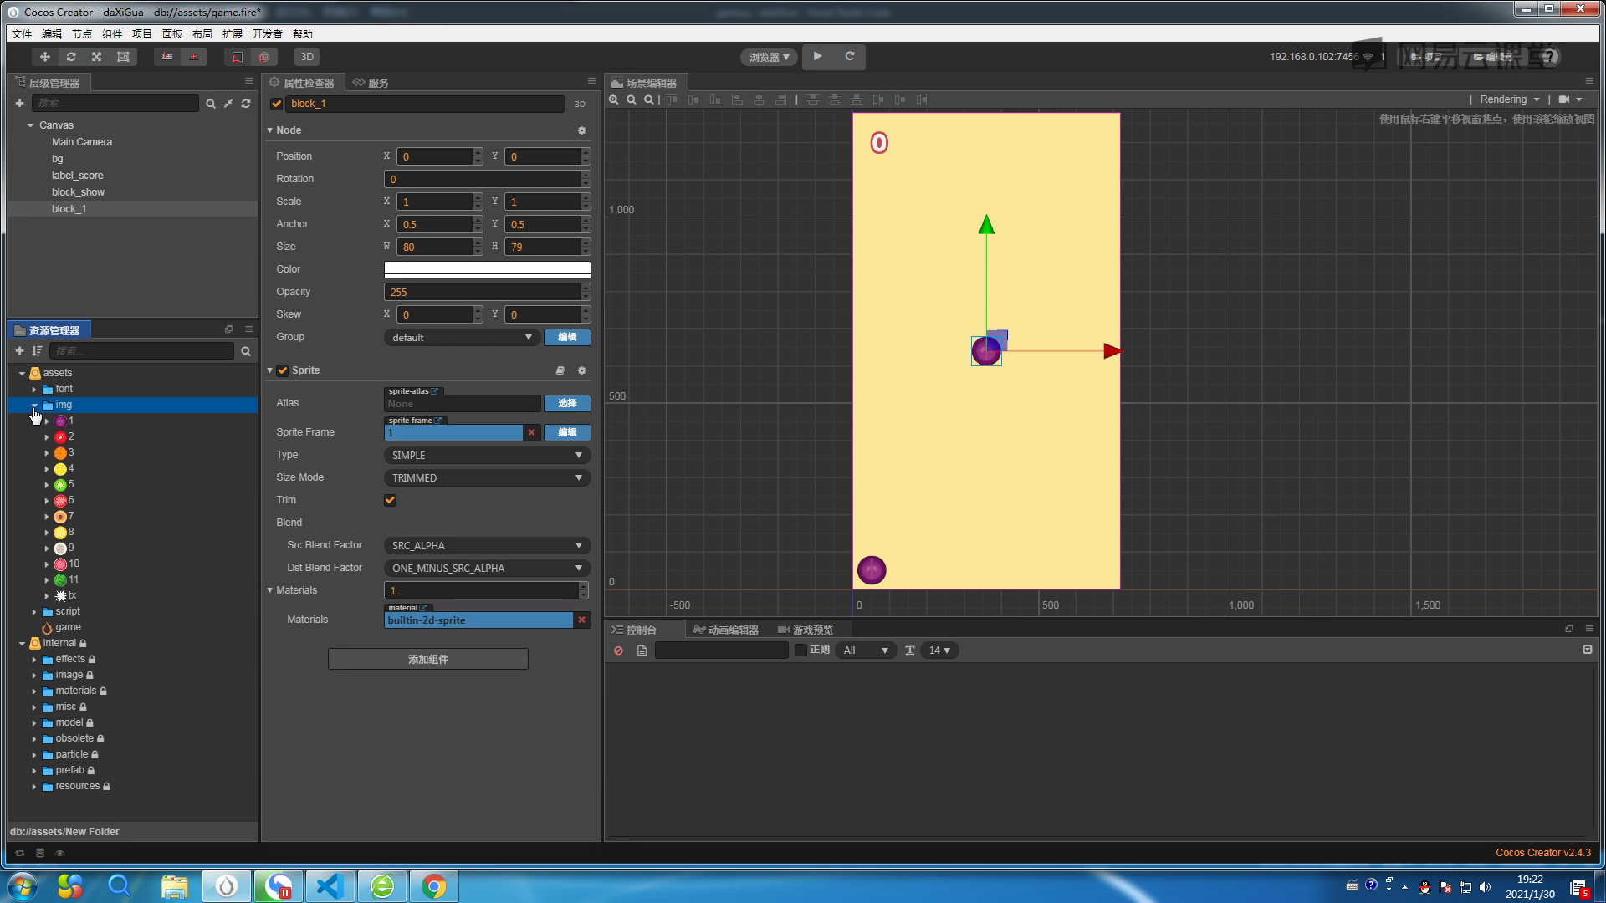
pyautogui.click(78, 210)
# Preview the game in the browser and try moving the upper fruit with block_1 in the scene.
pyautogui.click(817, 56)
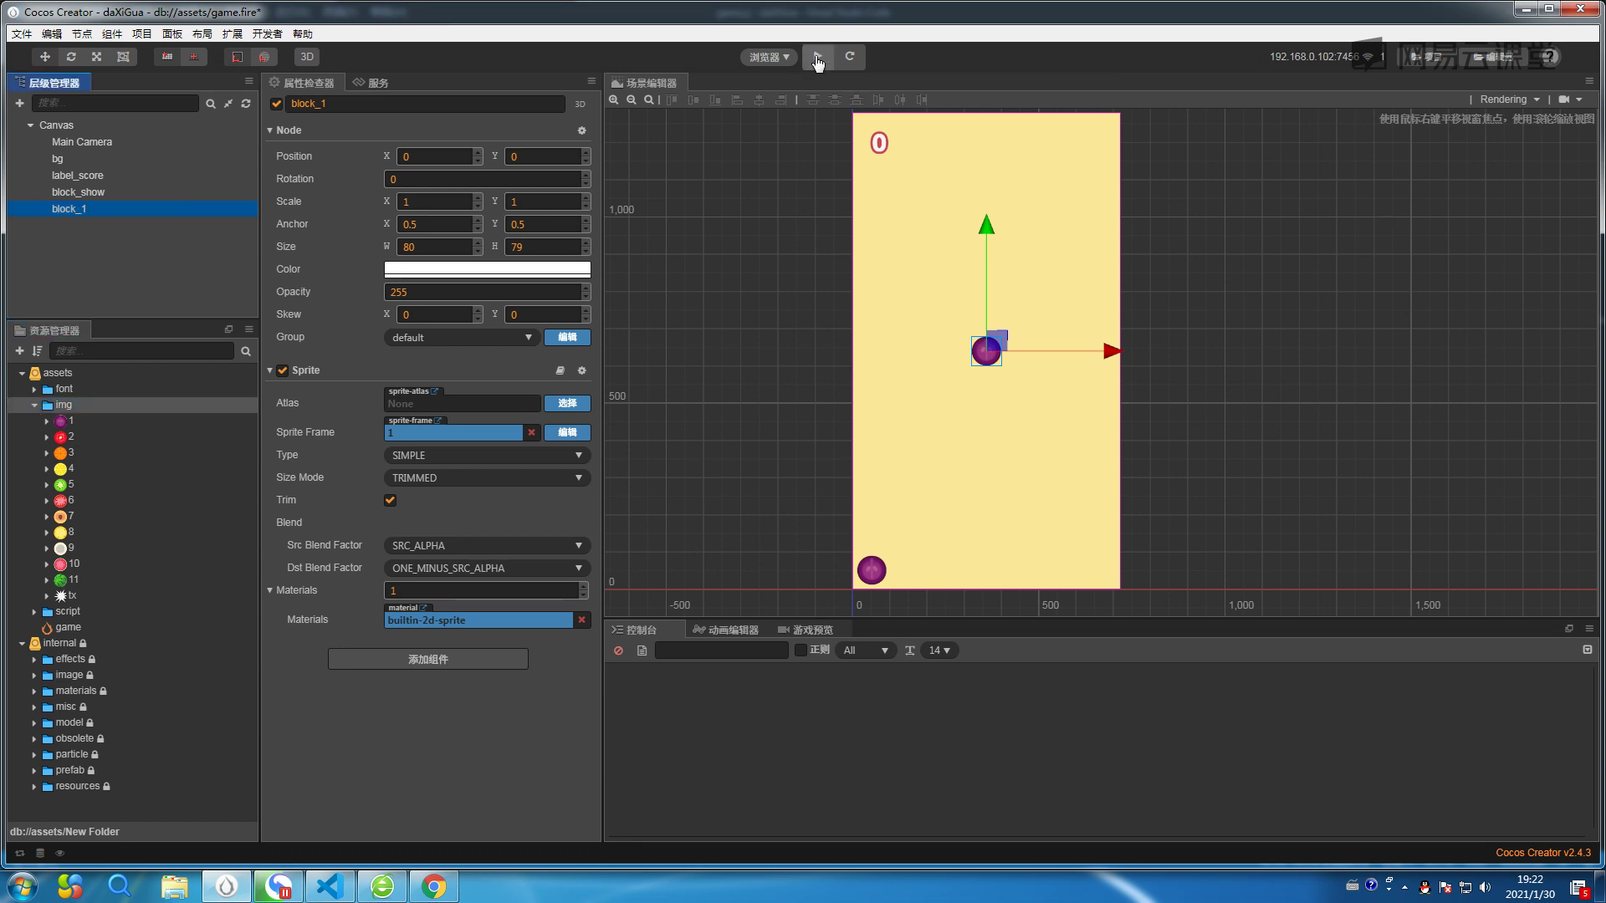
pyautogui.click(194, 16)
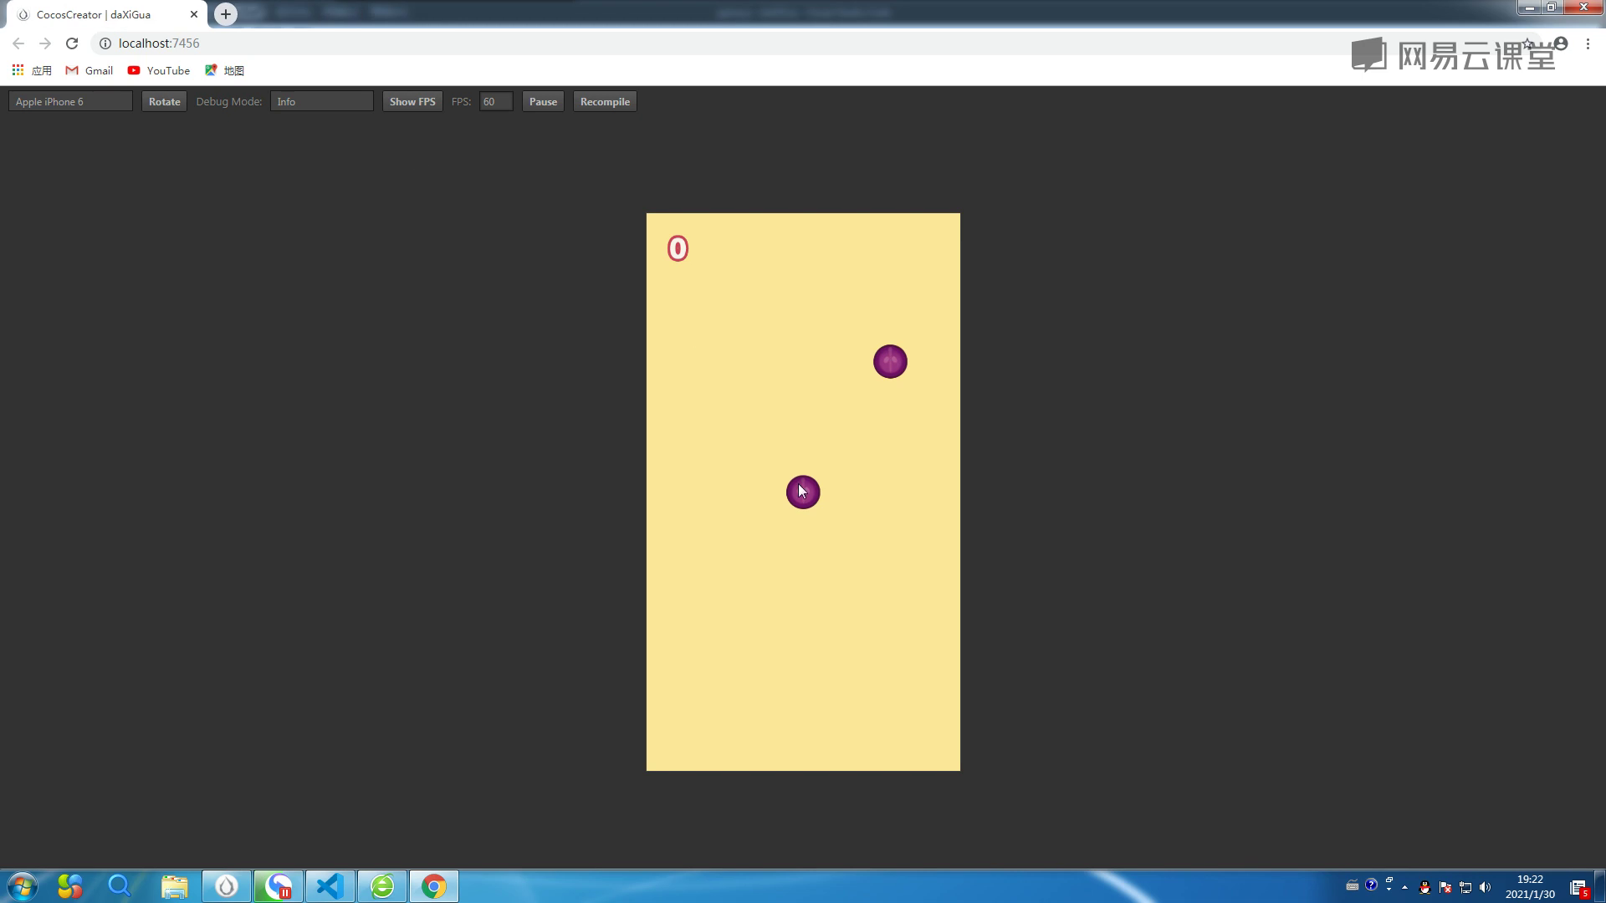
pyautogui.click(785, 307)
pyautogui.moveTo(784, 310); pyautogui.dragTo(810, 287)
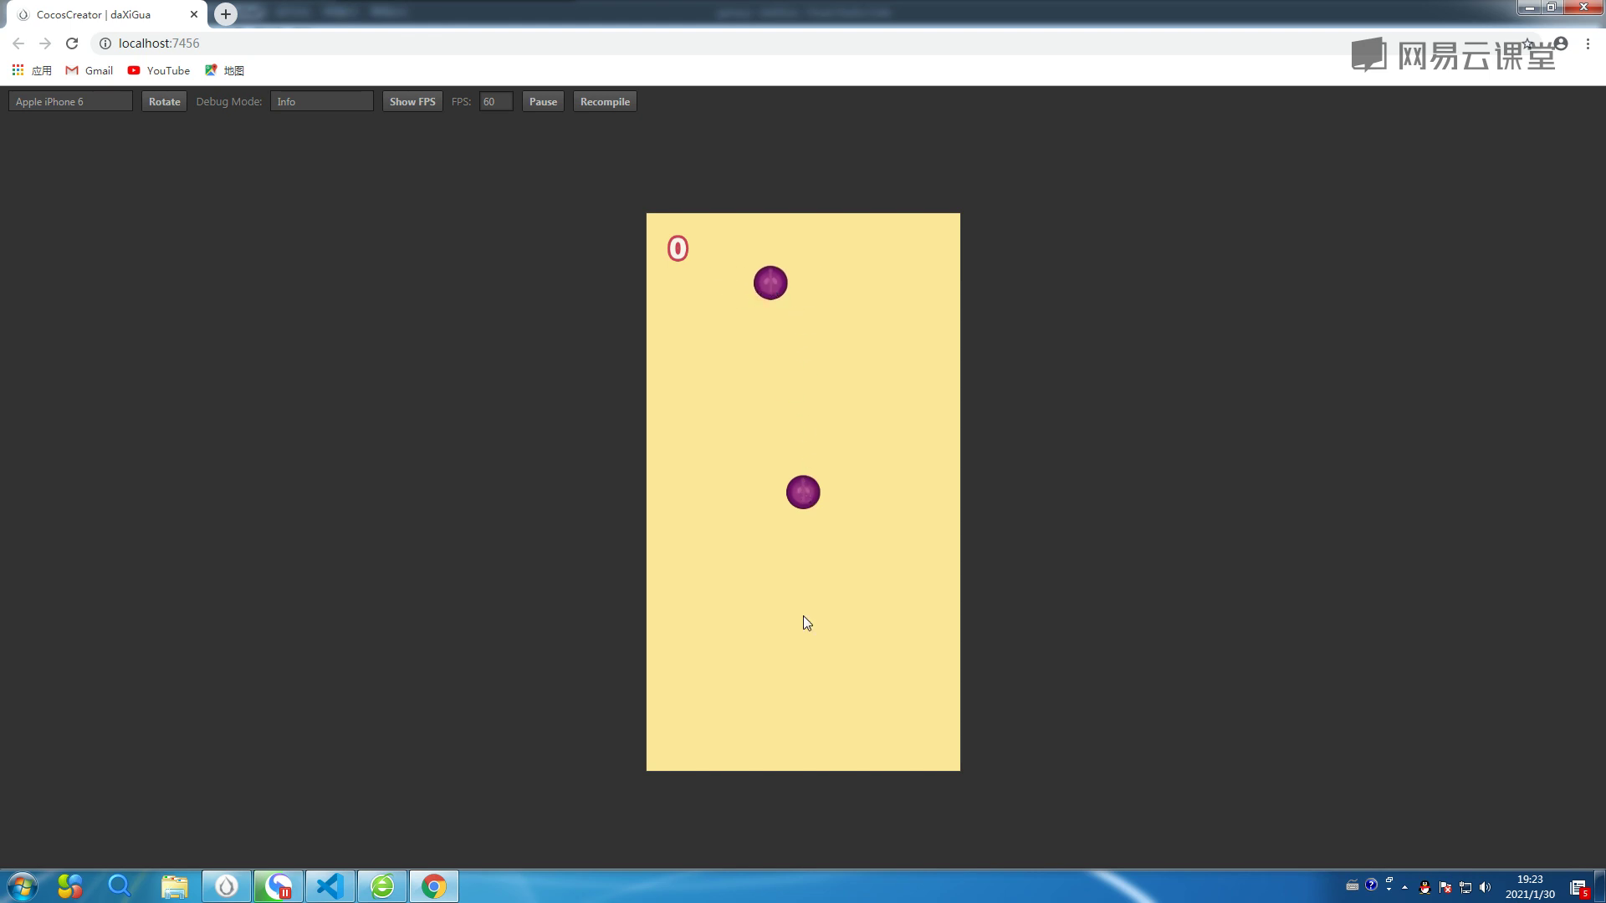
pyautogui.click(1528, 12)
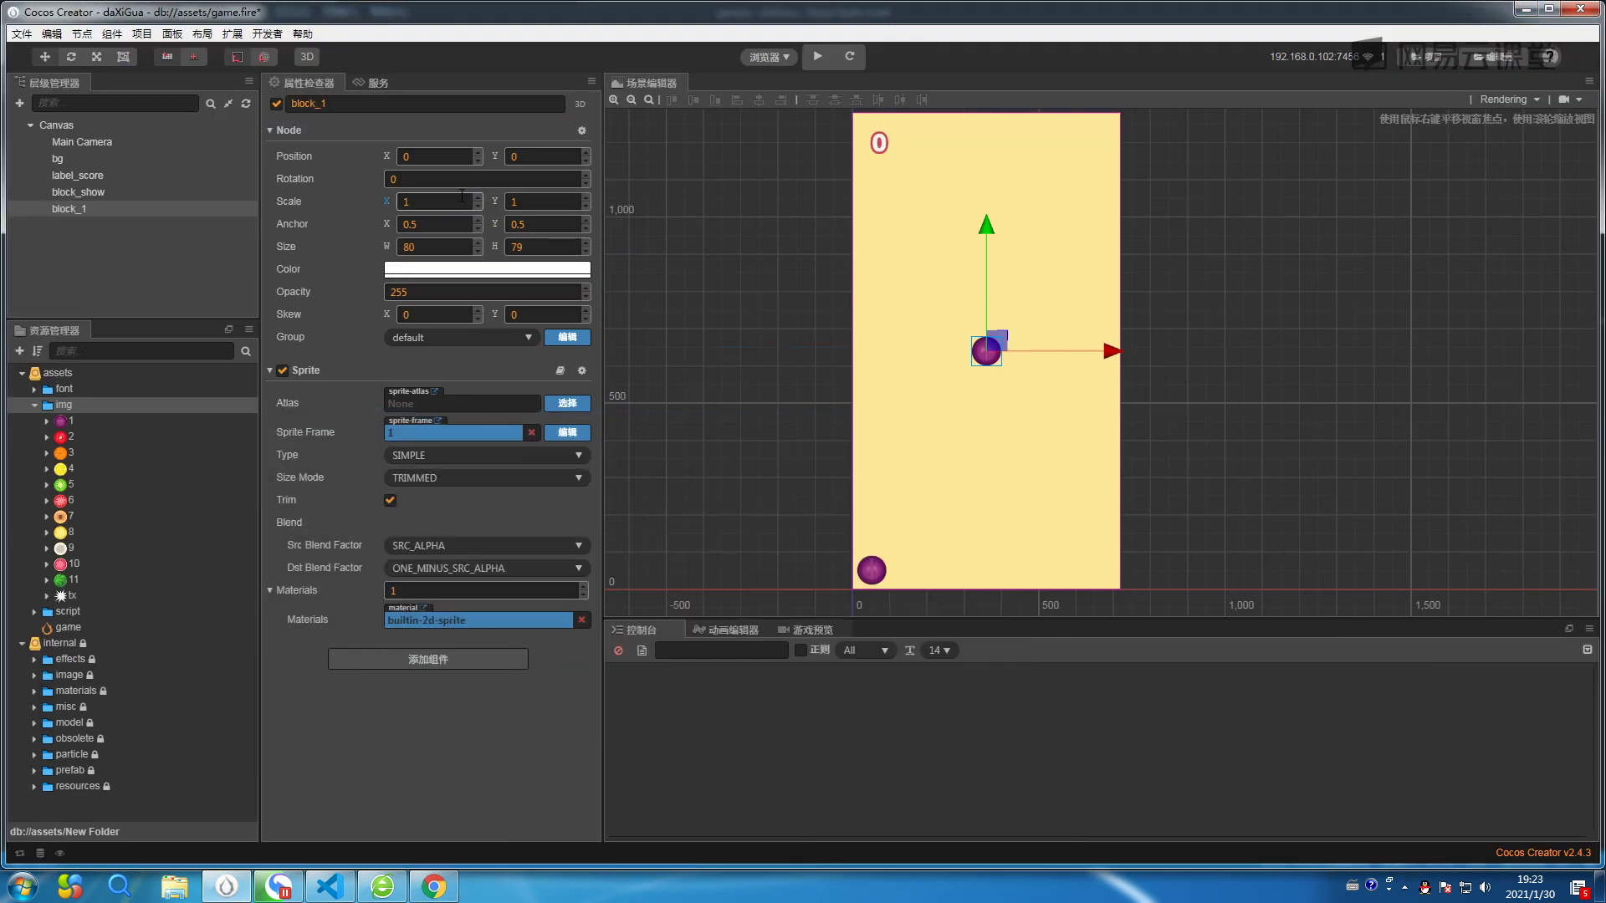
# Move block_1 up to about Y 204 and add a physics Circle collider component to it.
pyautogui.click(99, 207)
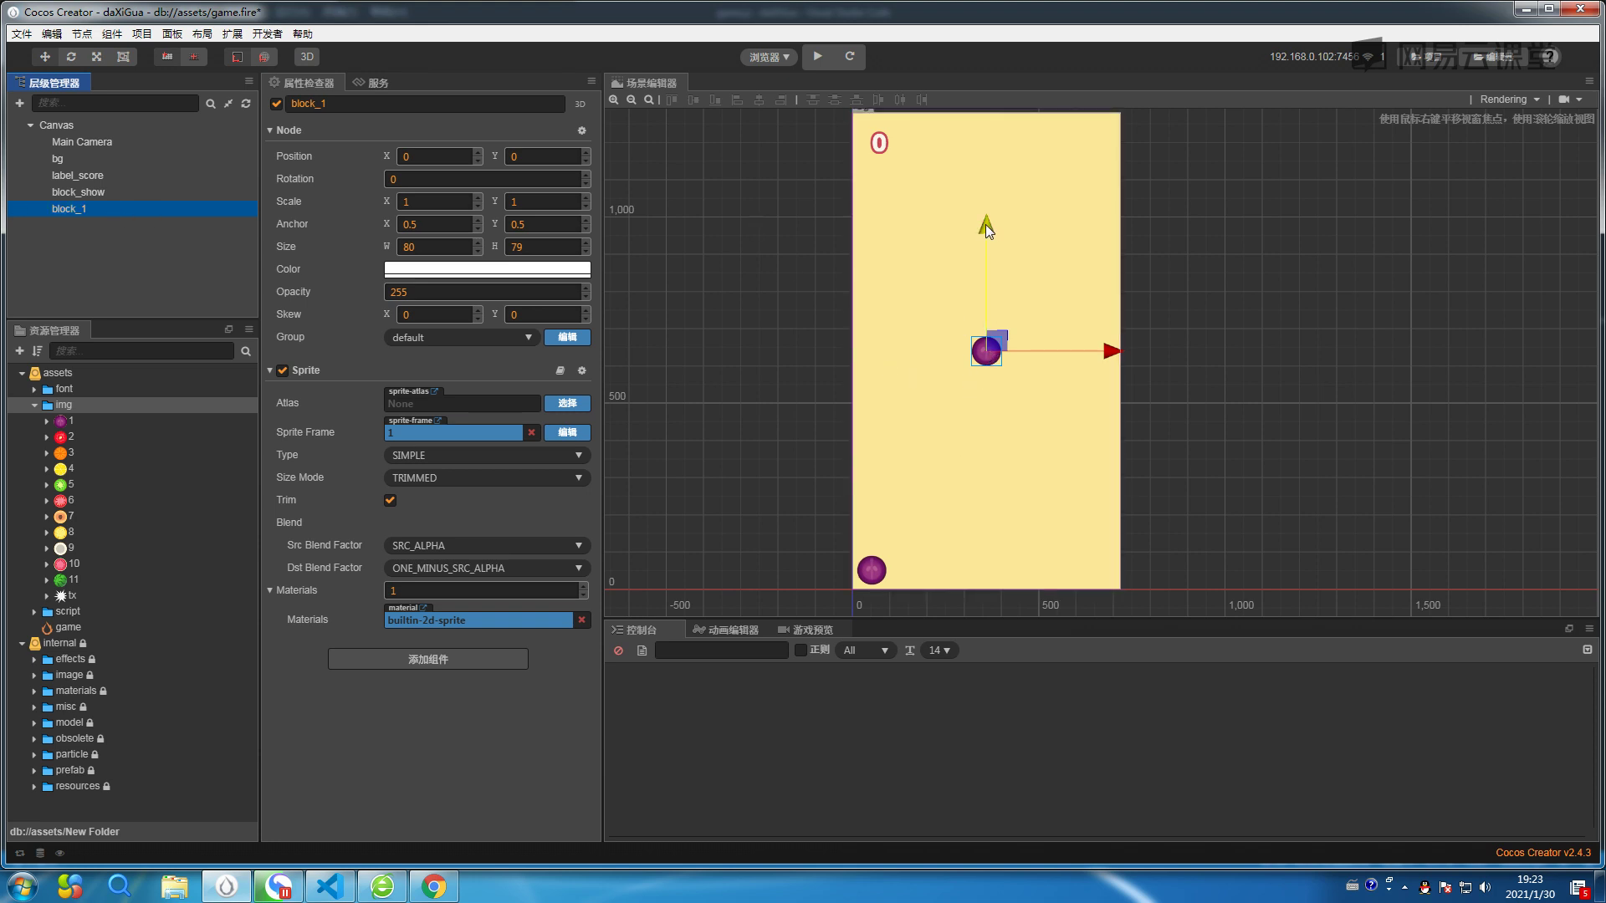
pyautogui.moveTo(987, 226); pyautogui.dragTo(986, 148)
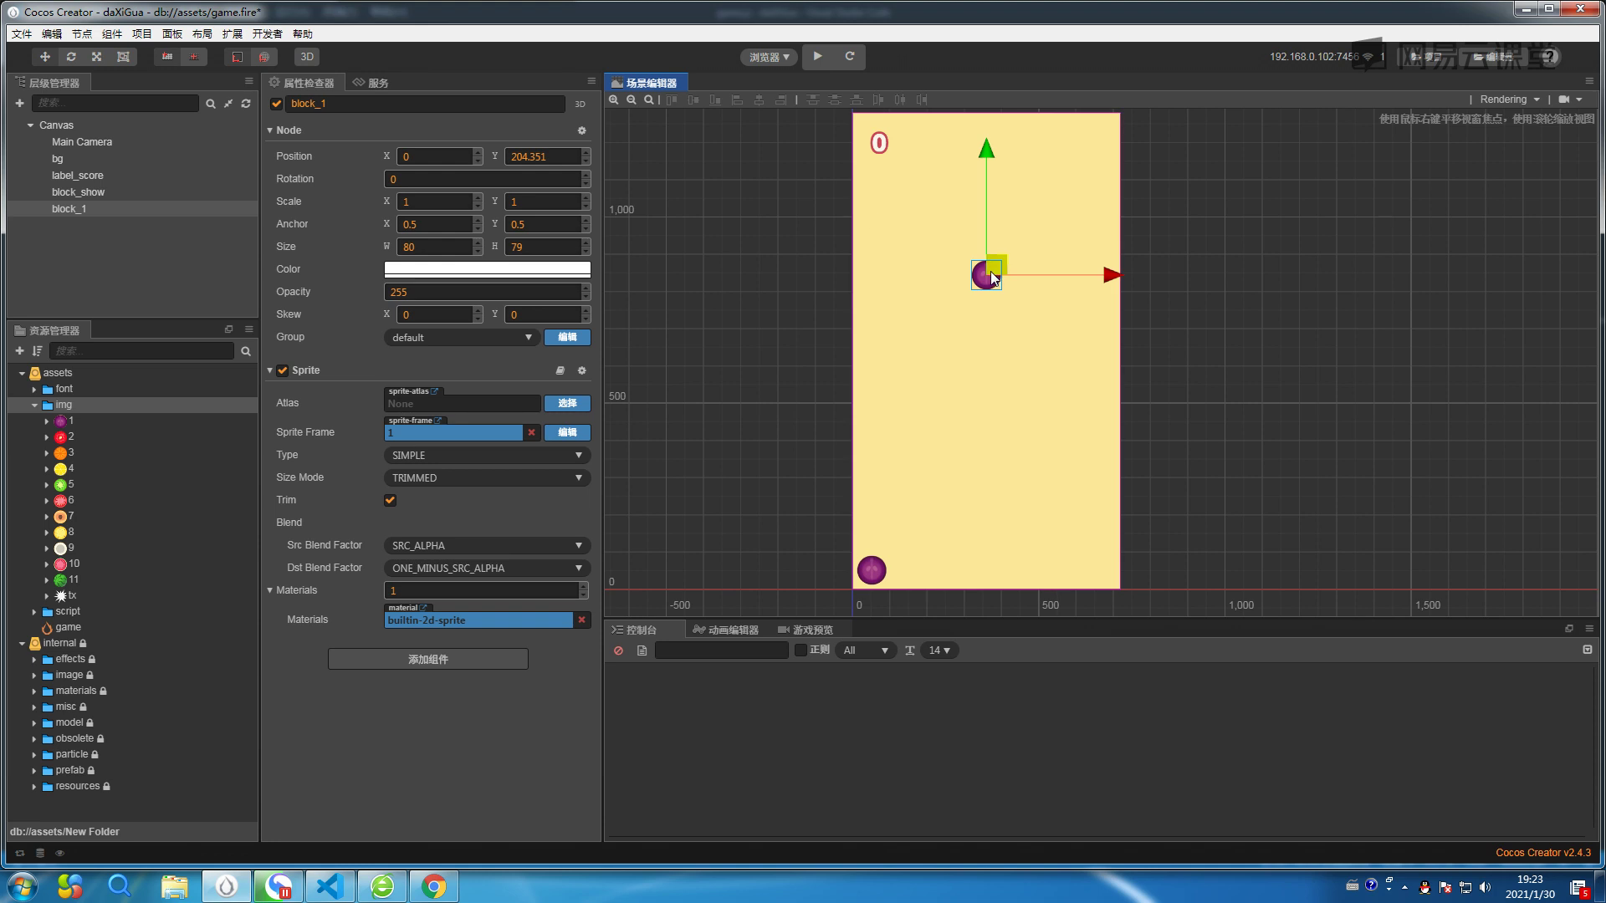
pyautogui.click(399, 667)
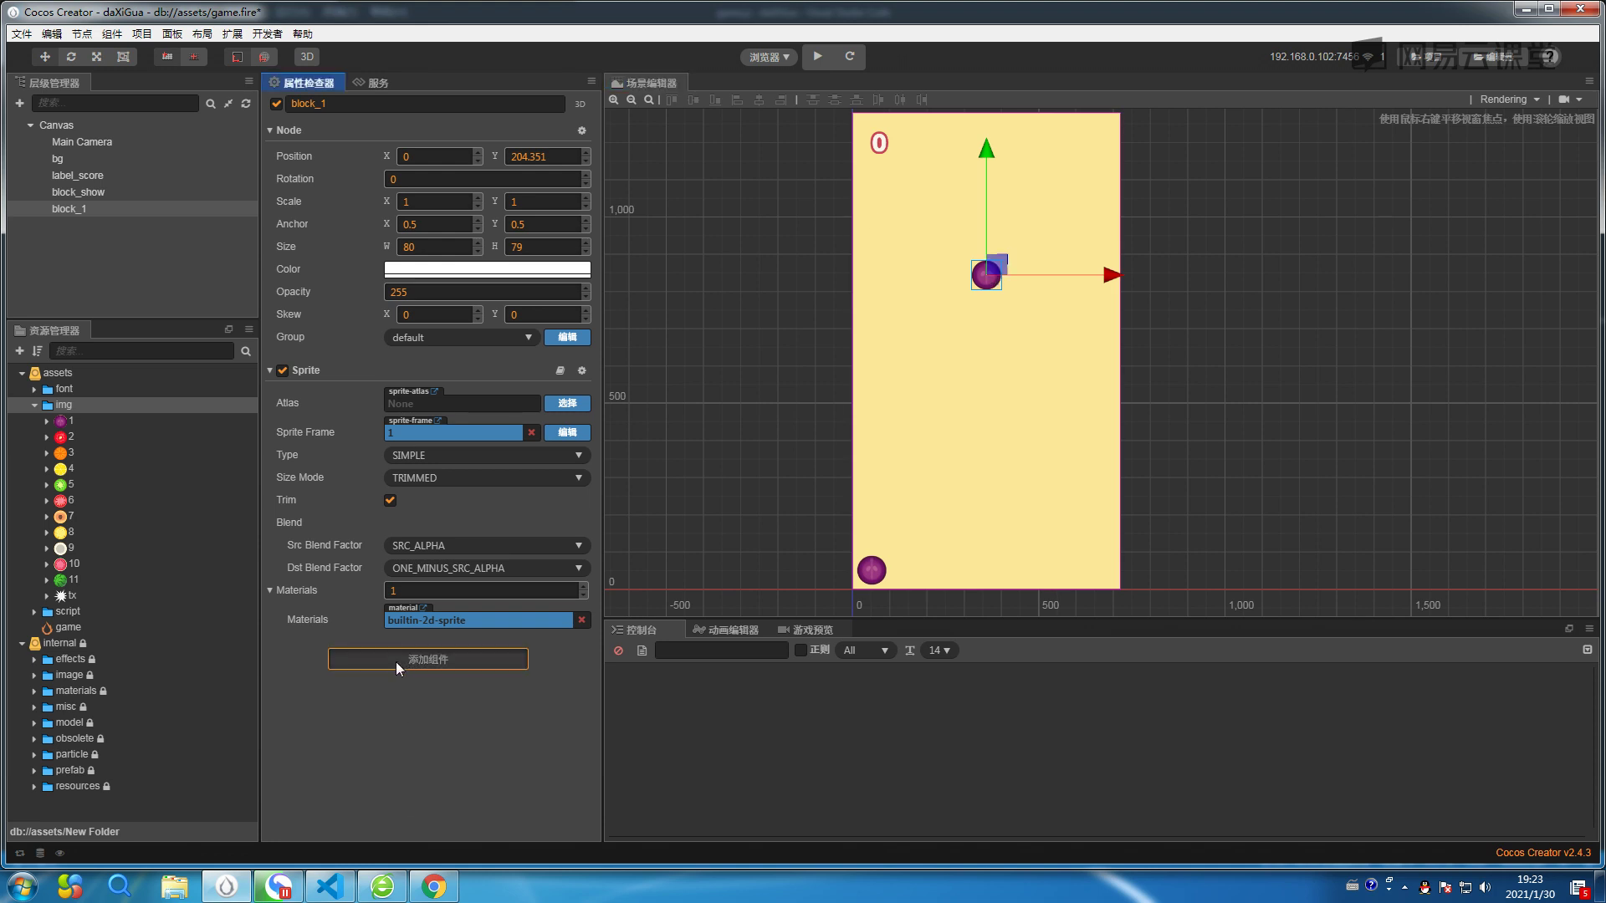
pyautogui.moveTo(425, 758)
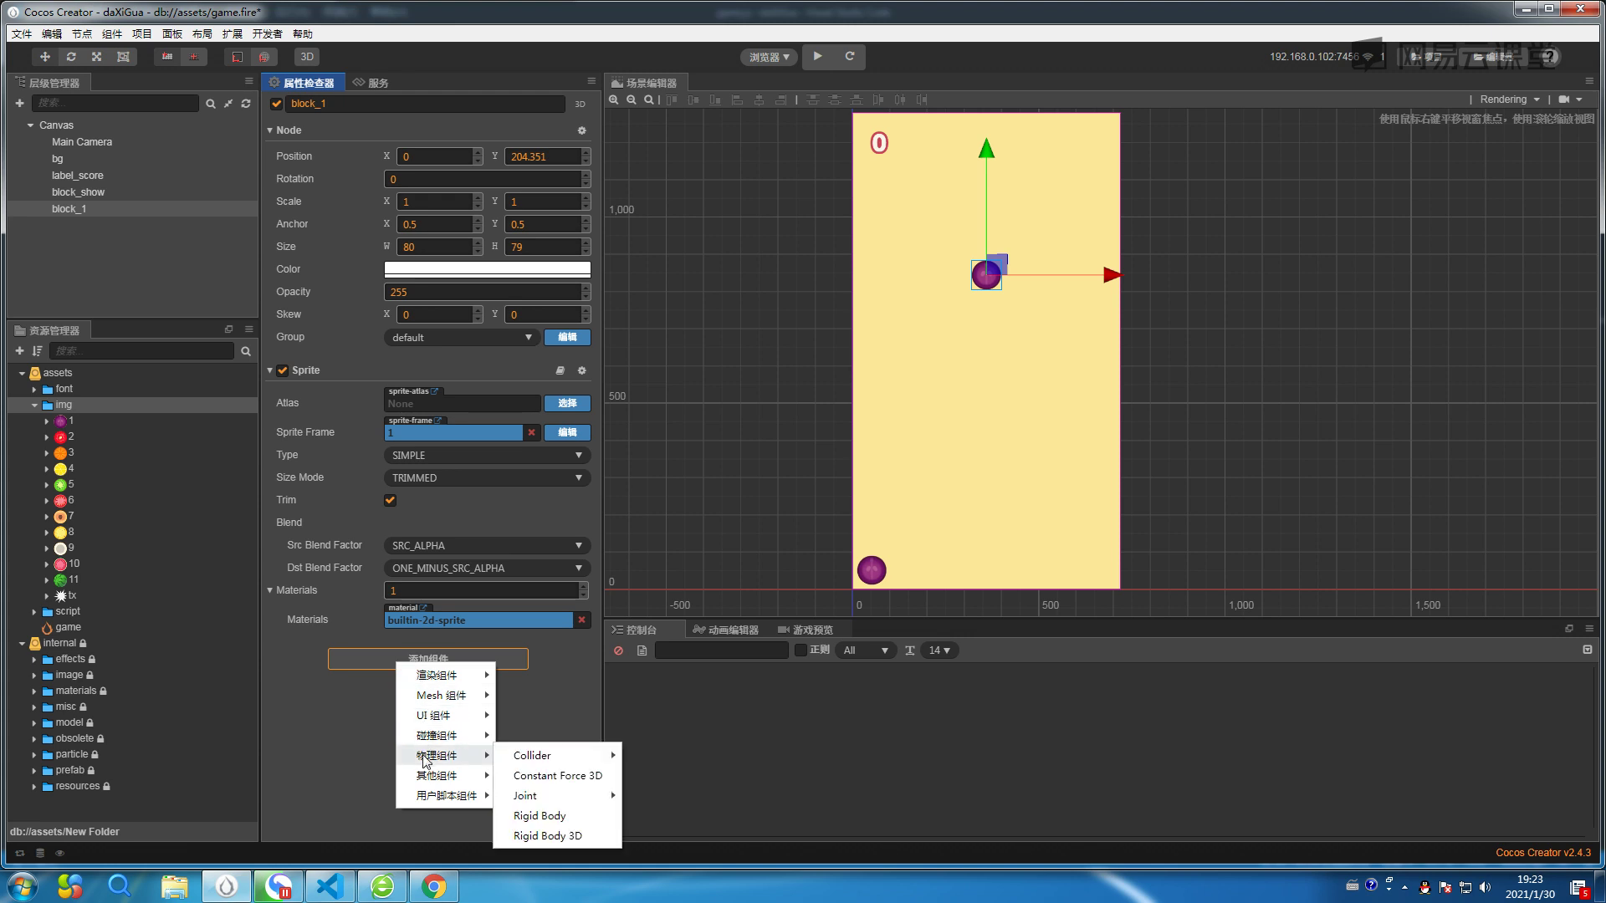
pyautogui.moveTo(523, 764)
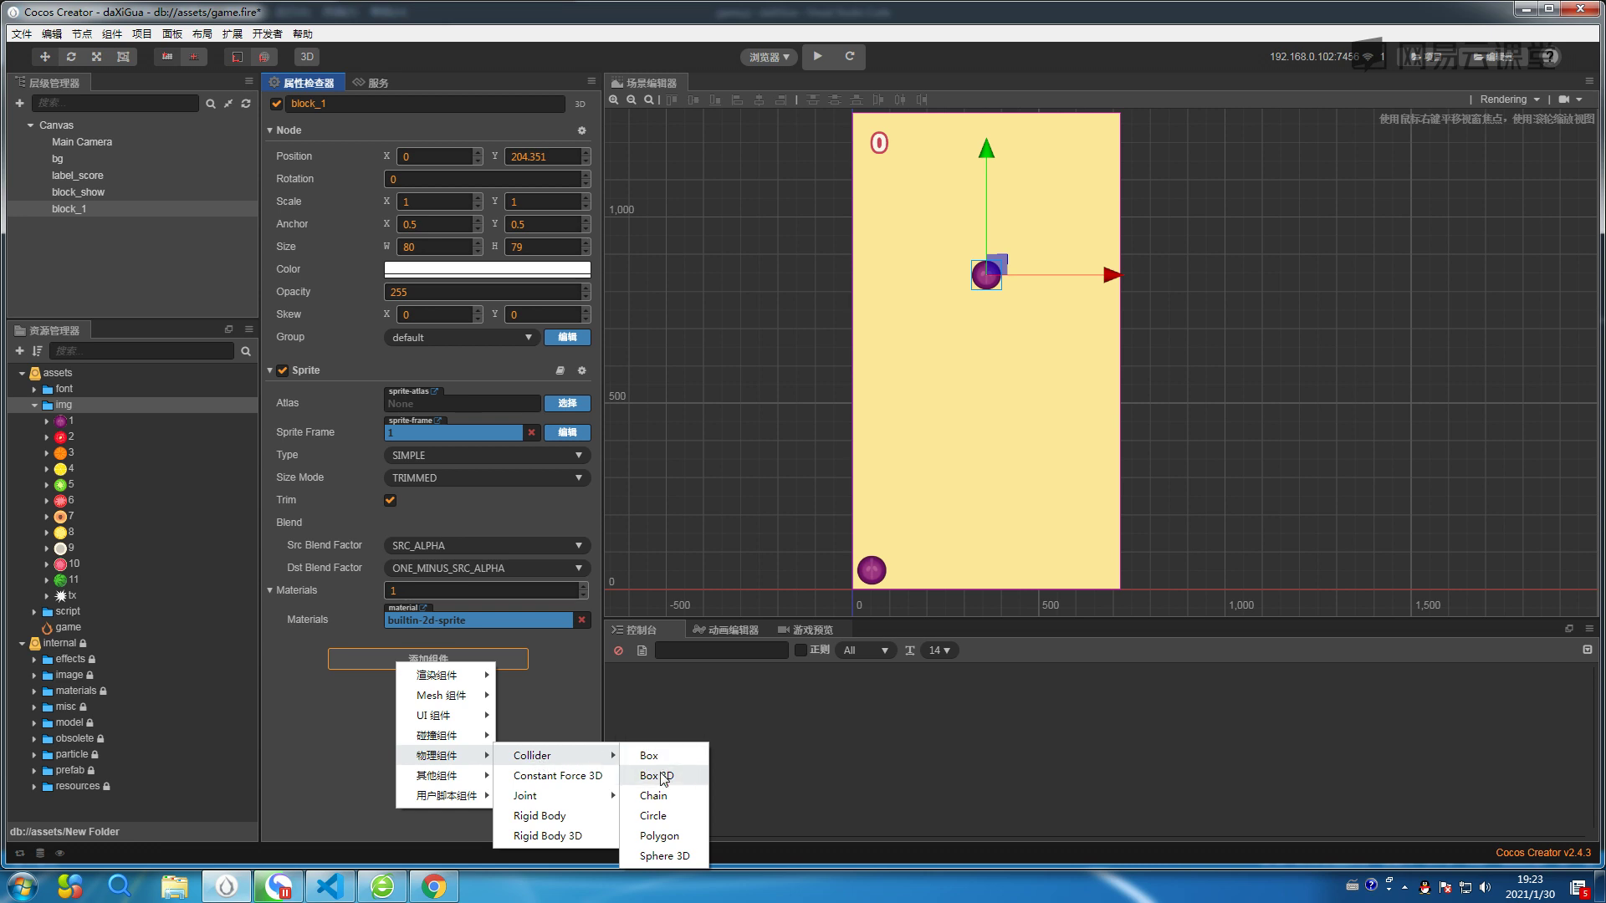
pyautogui.click(654, 815)
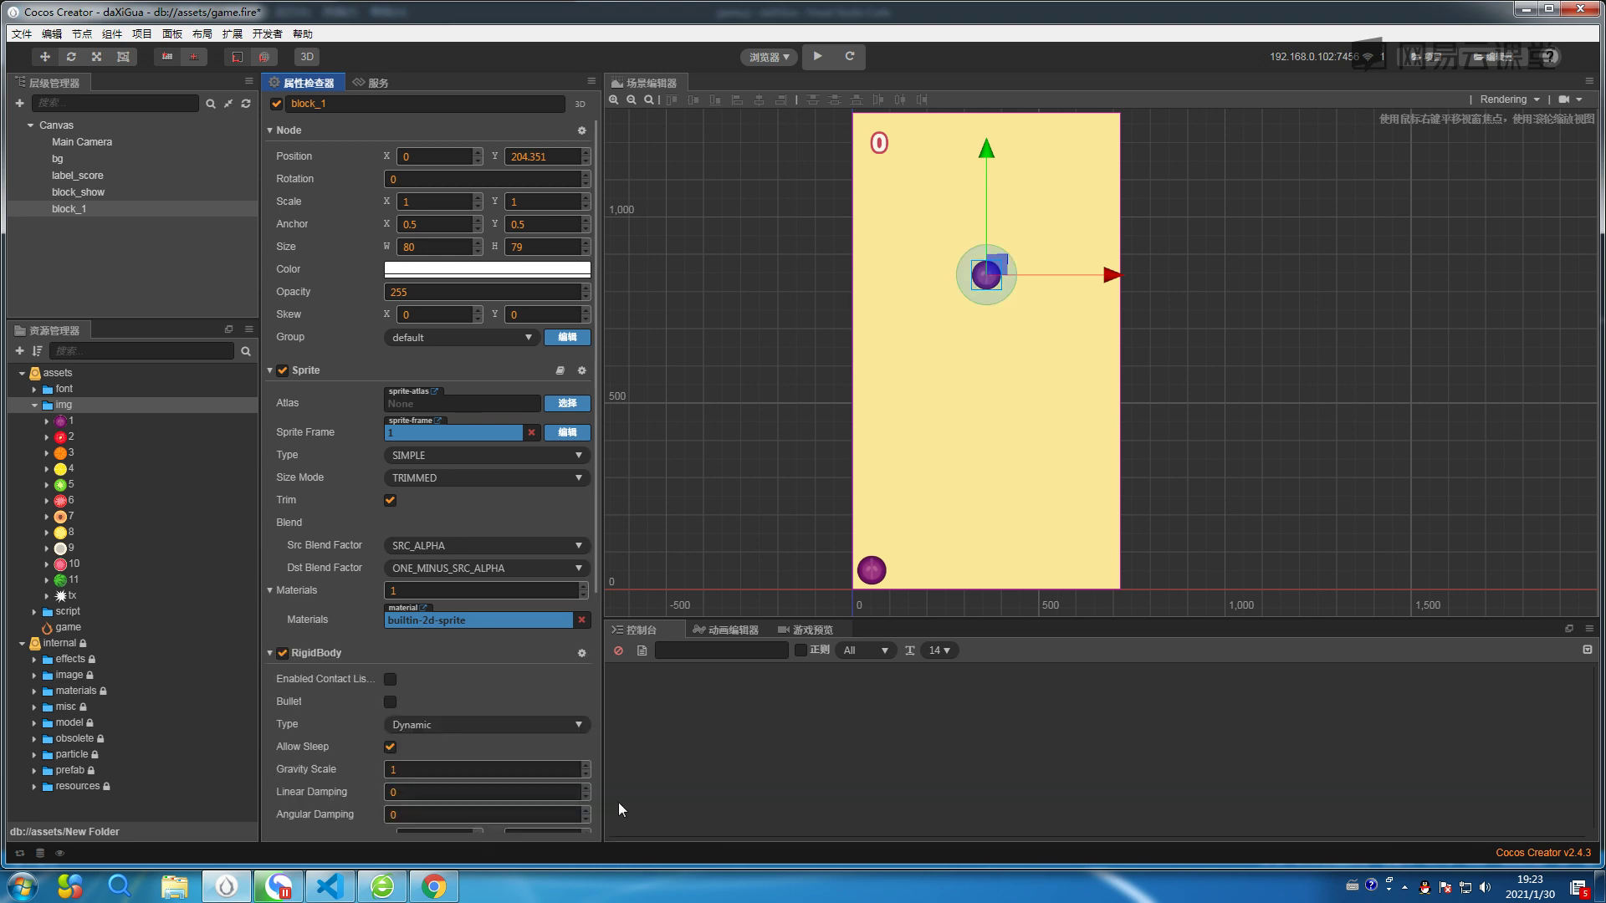
# Check the size of image 1, set block_1's circle collider radius to 40, and inspect its fit around the sprite.
pyautogui.scroll(-3, 538, 670)
pyautogui.scroll(-3, 538, 661)
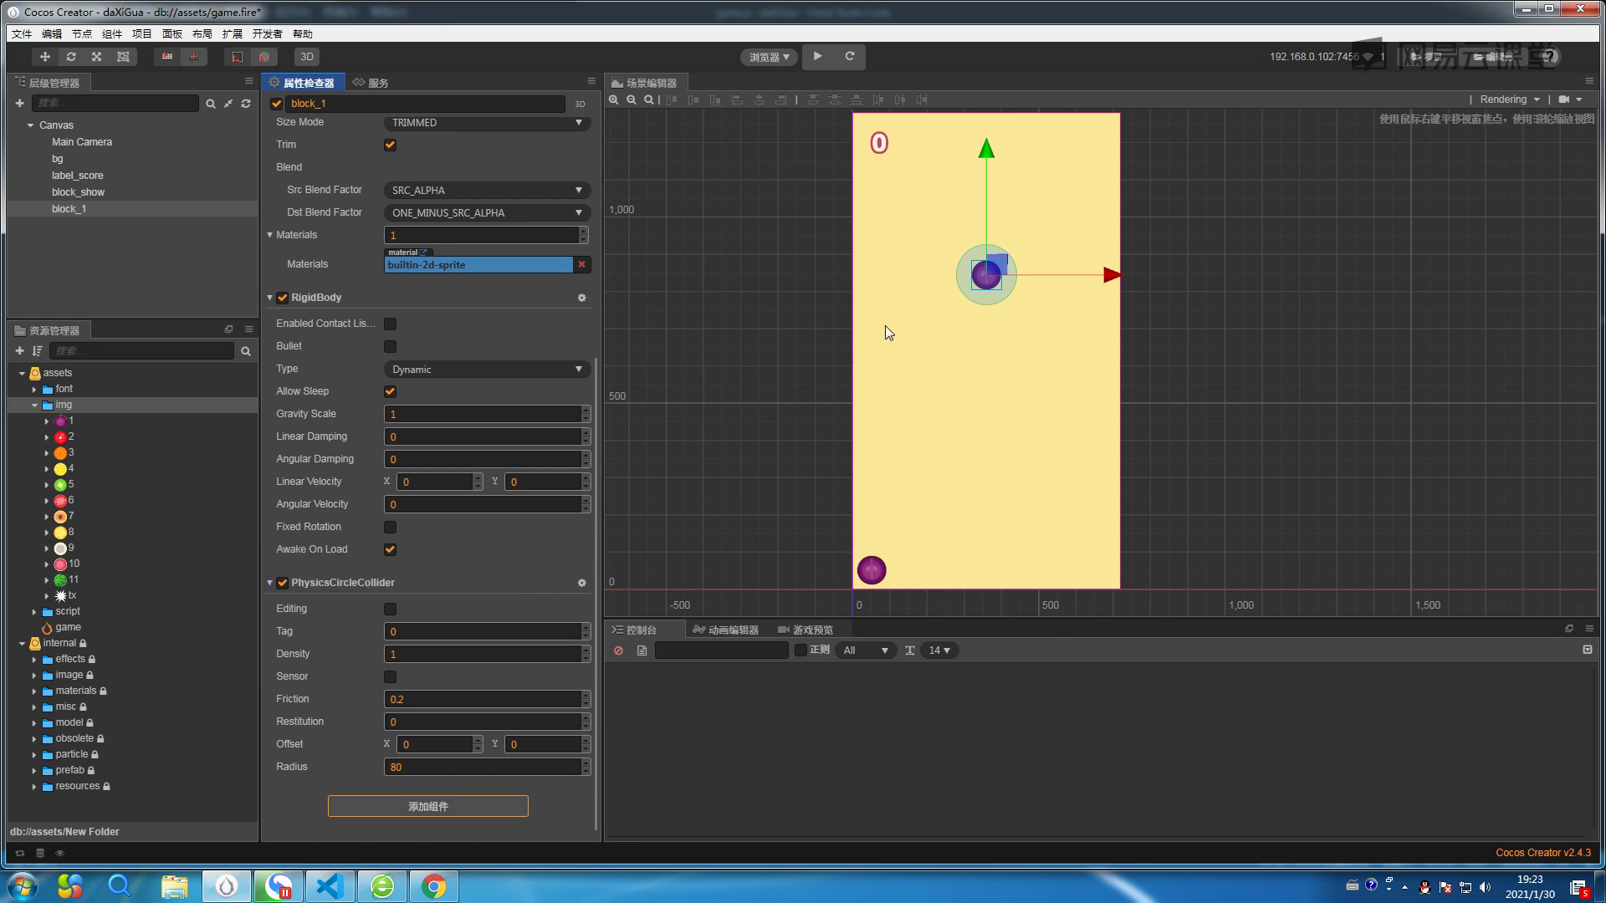
pyautogui.scroll(3, 962, 275)
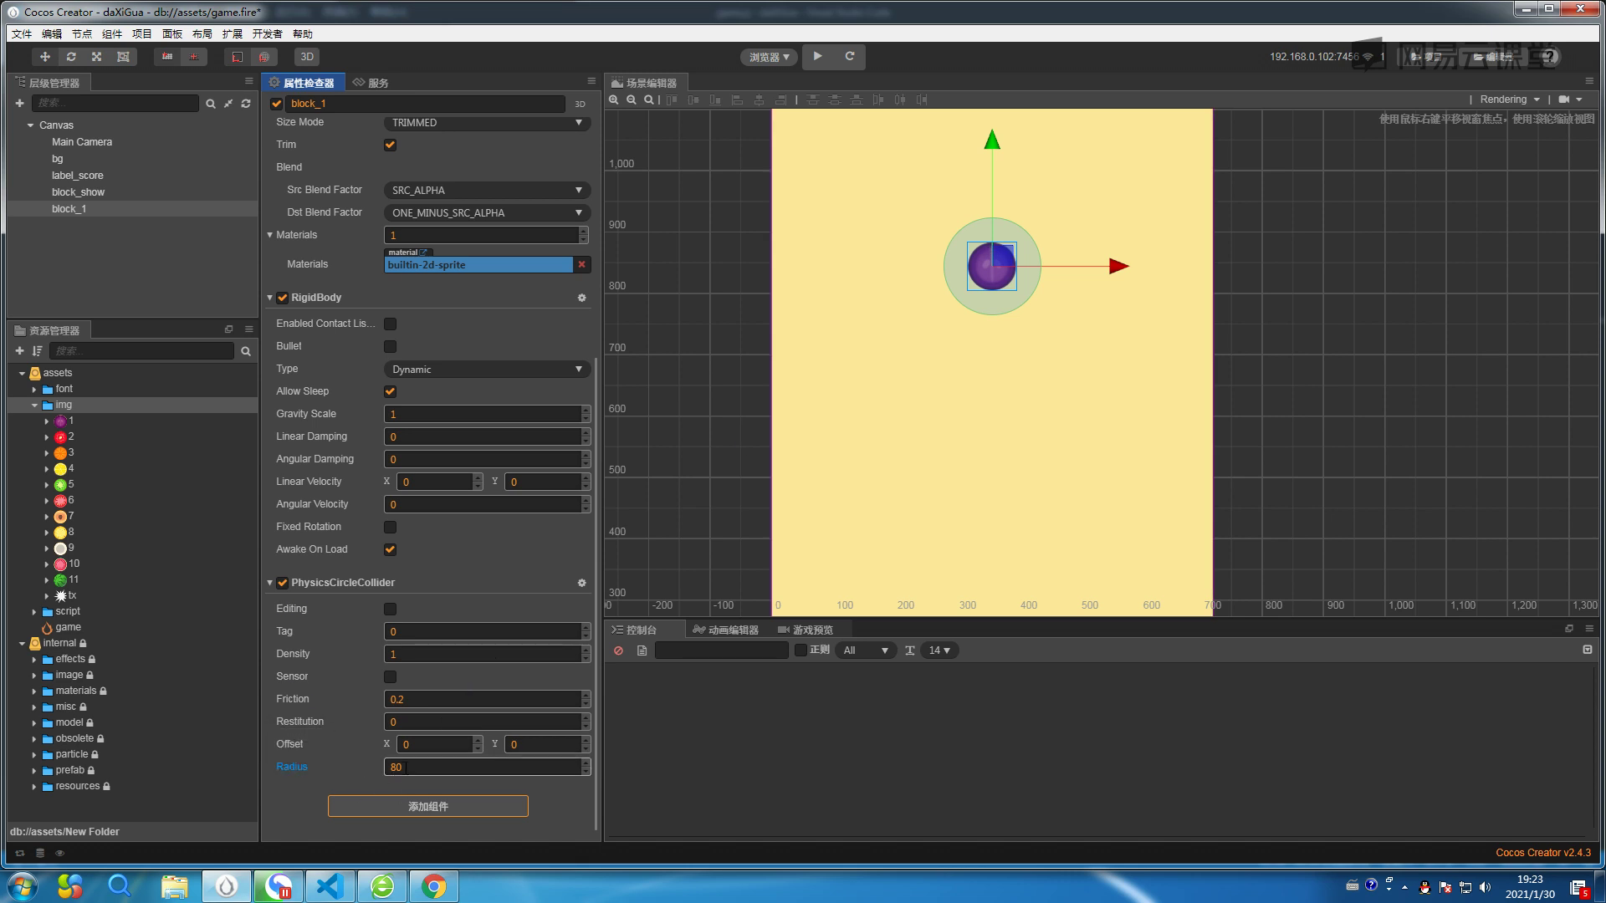
pyautogui.click(70, 421)
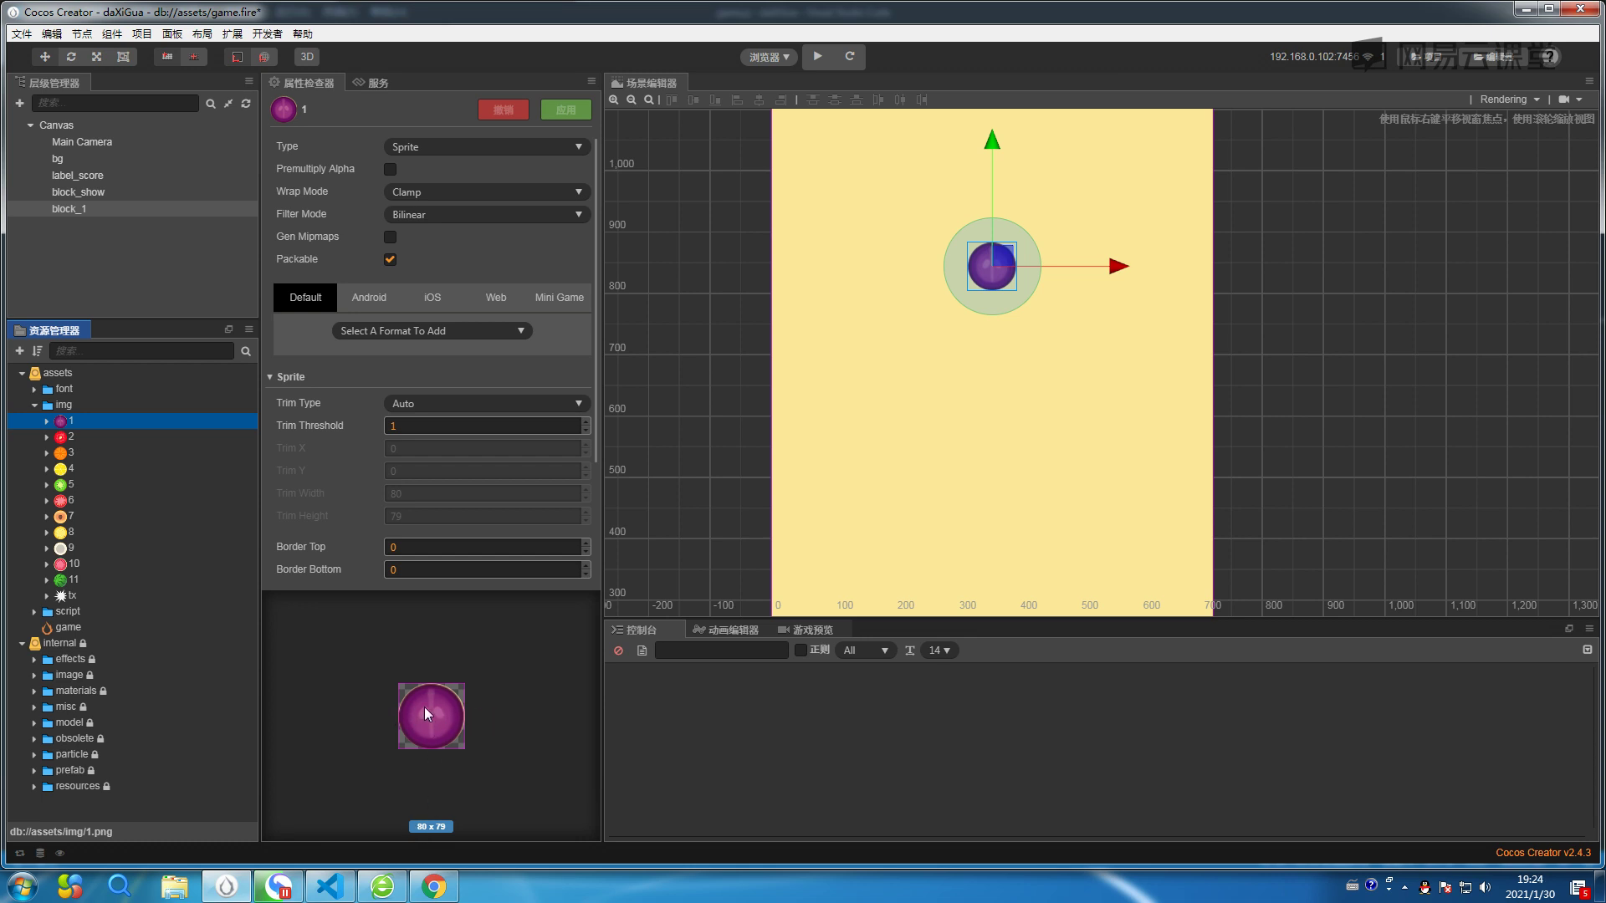
pyautogui.click(94, 208)
pyautogui.scroll(-5, 444, 669)
pyautogui.scroll(-1, 443, 745)
pyautogui.click(432, 767)
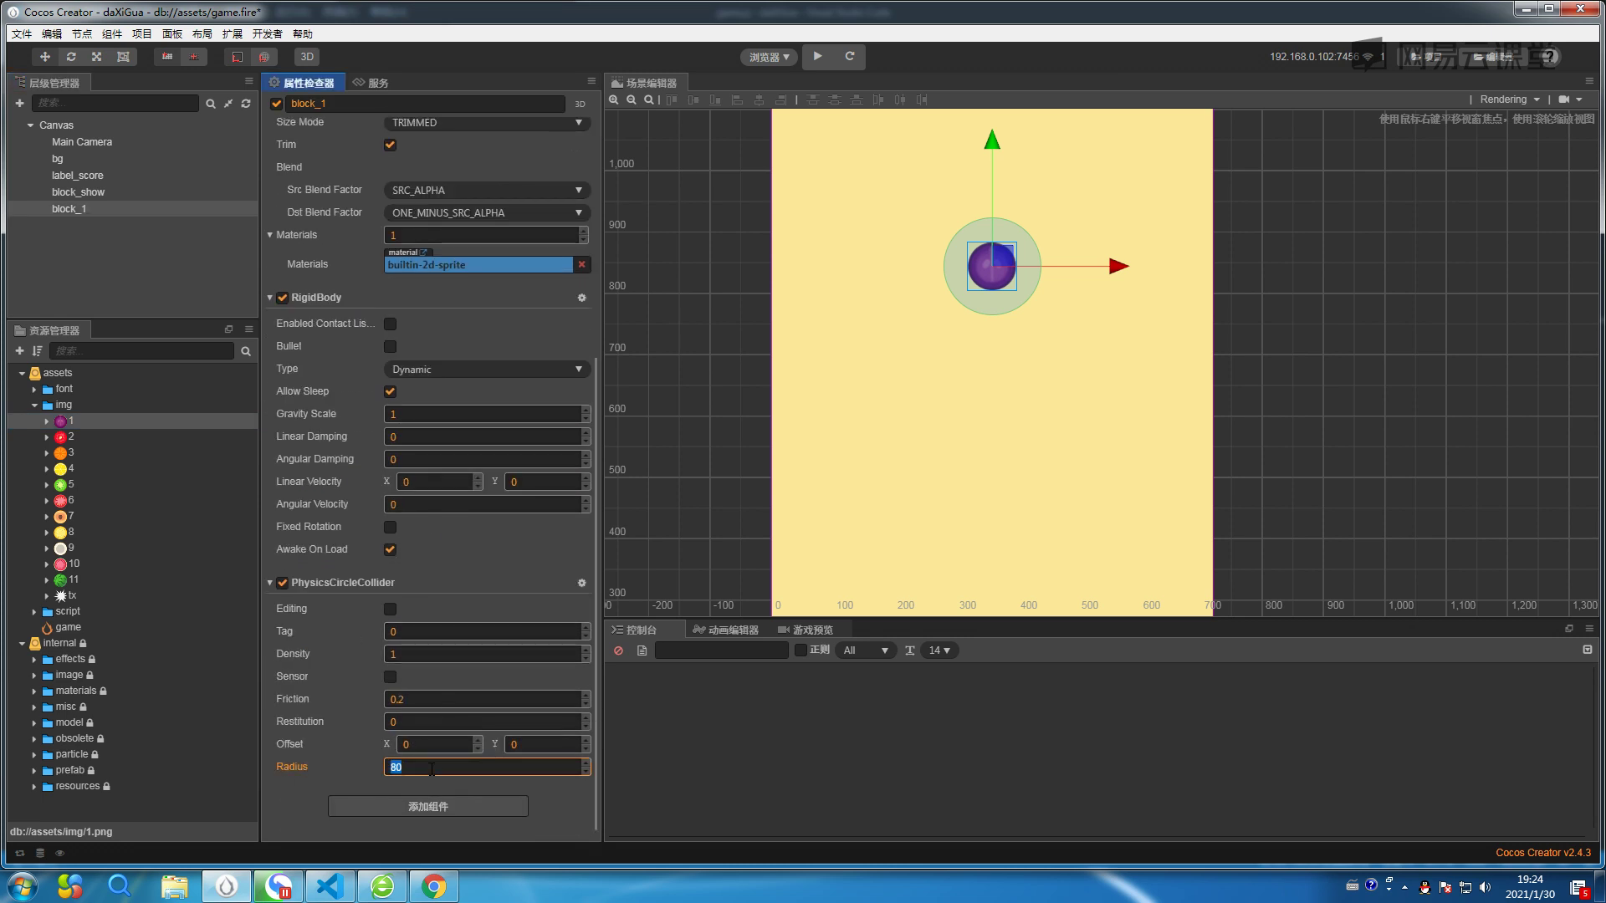
pyautogui.write('40')
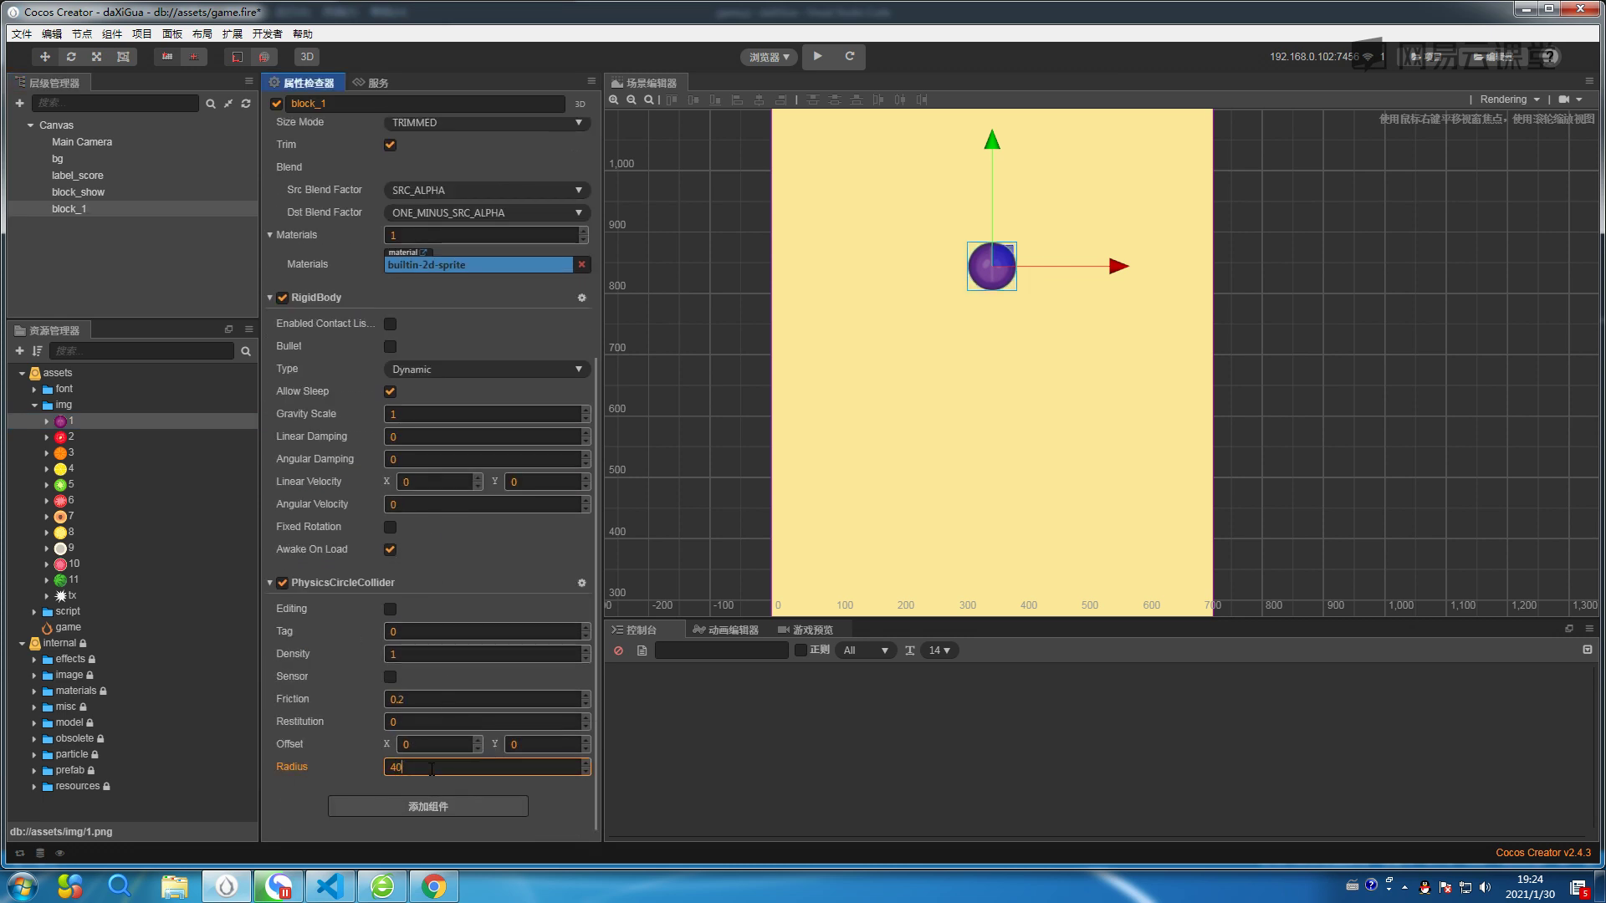
pyautogui.scroll(1, 1089, 330)
pyautogui.scroll(2, 1089, 329)
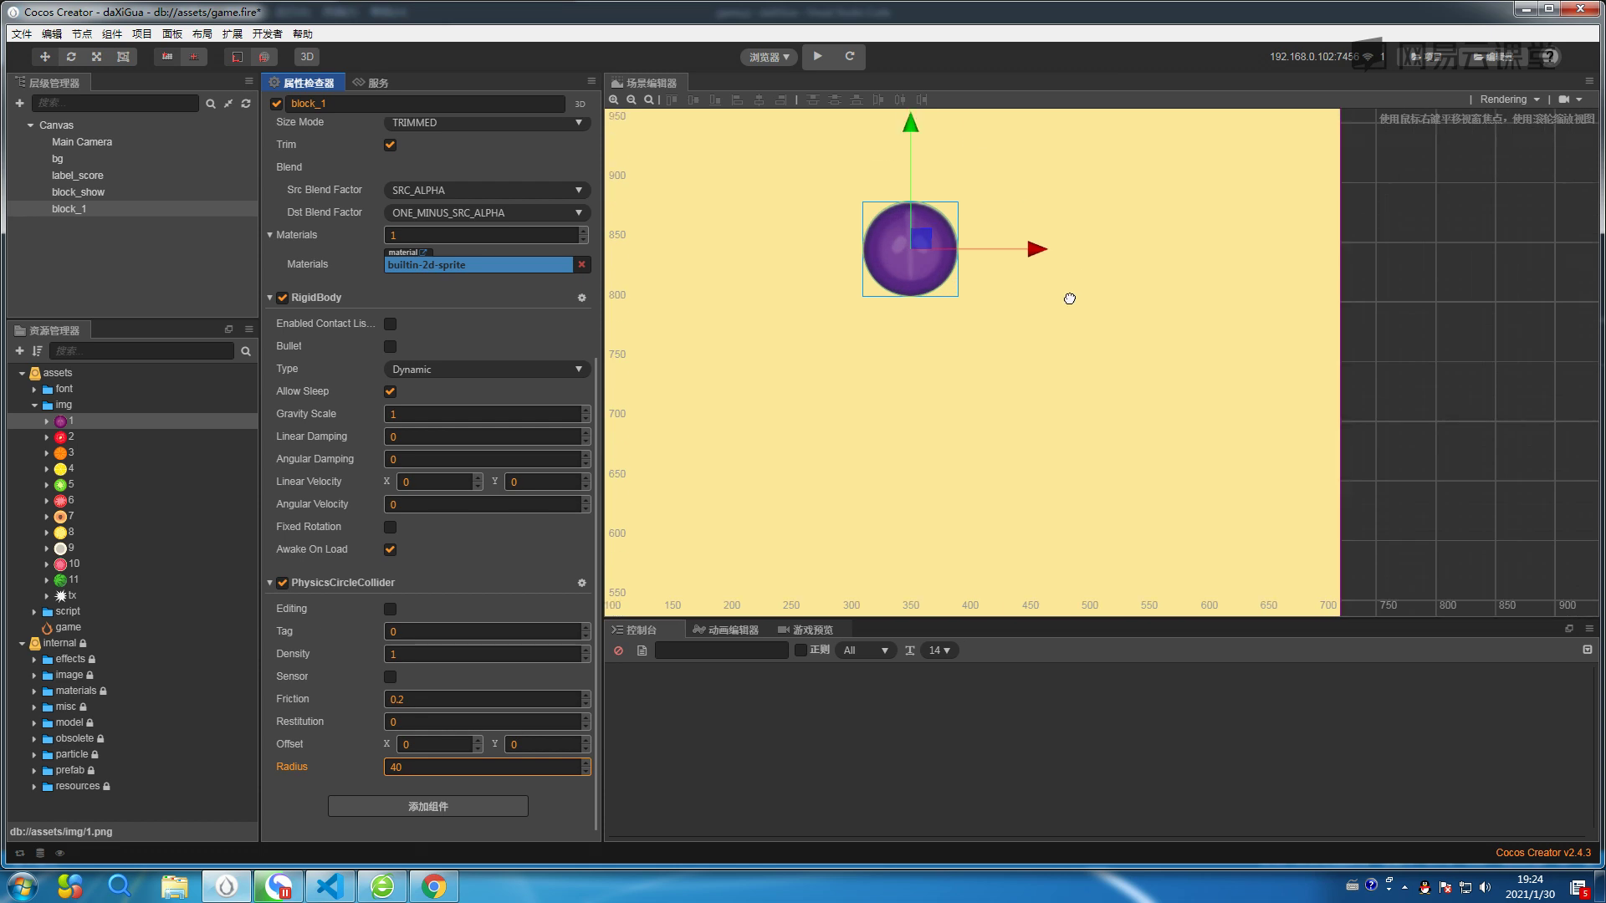
pyautogui.scroll(2, 880, 232)
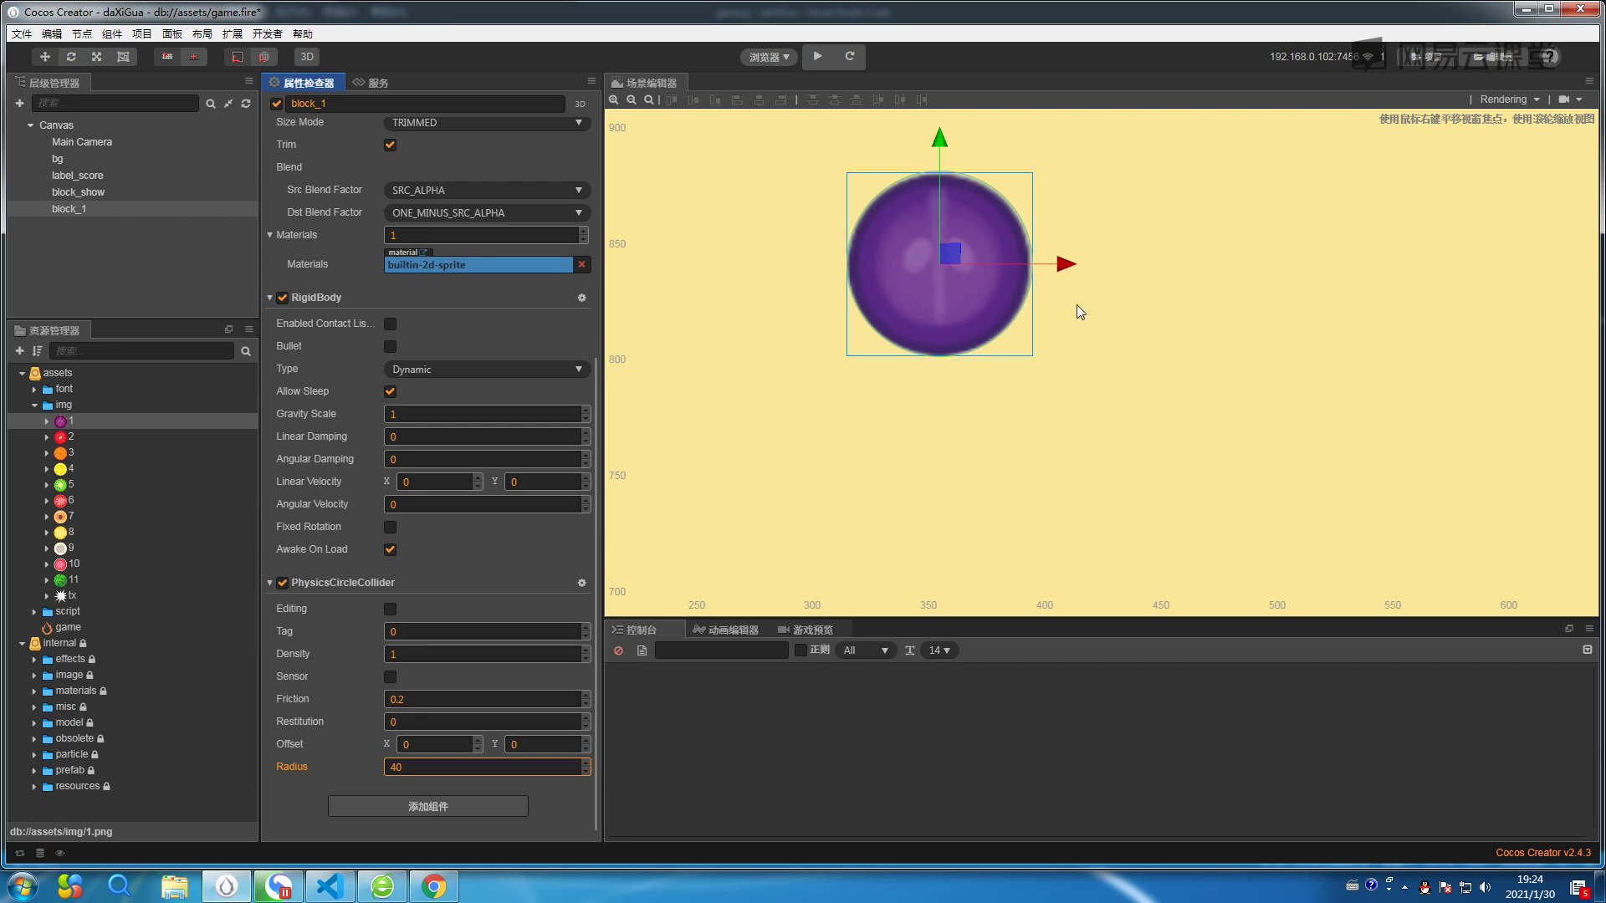
pyautogui.scroll(-2, 1157, 336)
pyautogui.scroll(-1, 997, 405)
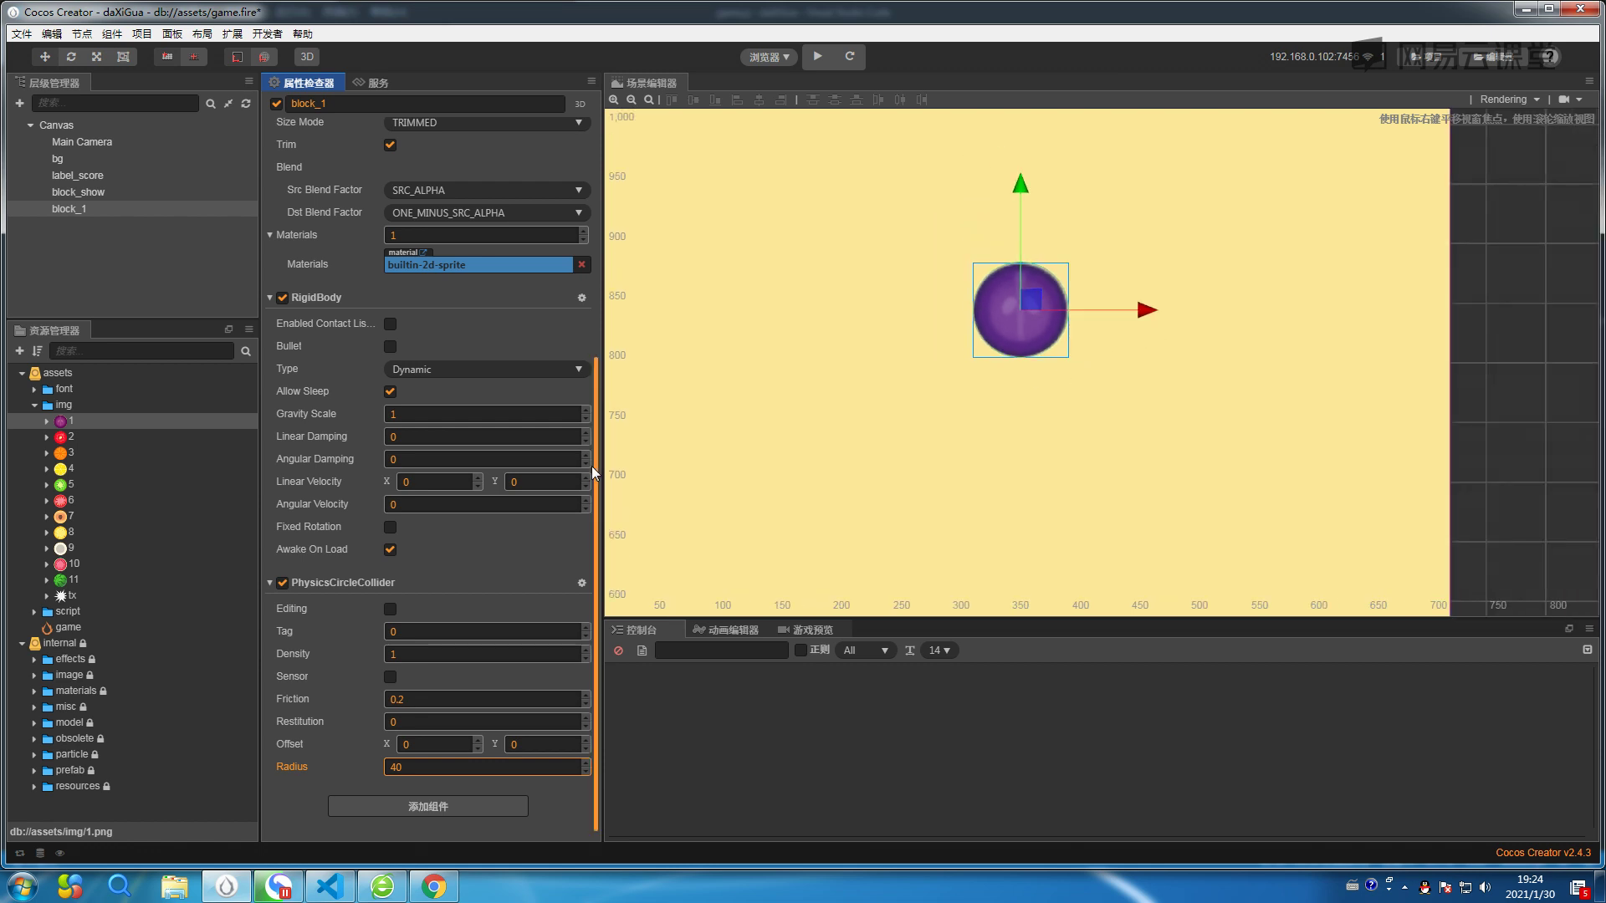
# Check block_1's gravity scale, preview the game in the browser, and inspect the fruit's behaviour and the console output.
pyautogui.moveTo(594, 378); pyautogui.dragTo(609, 274)
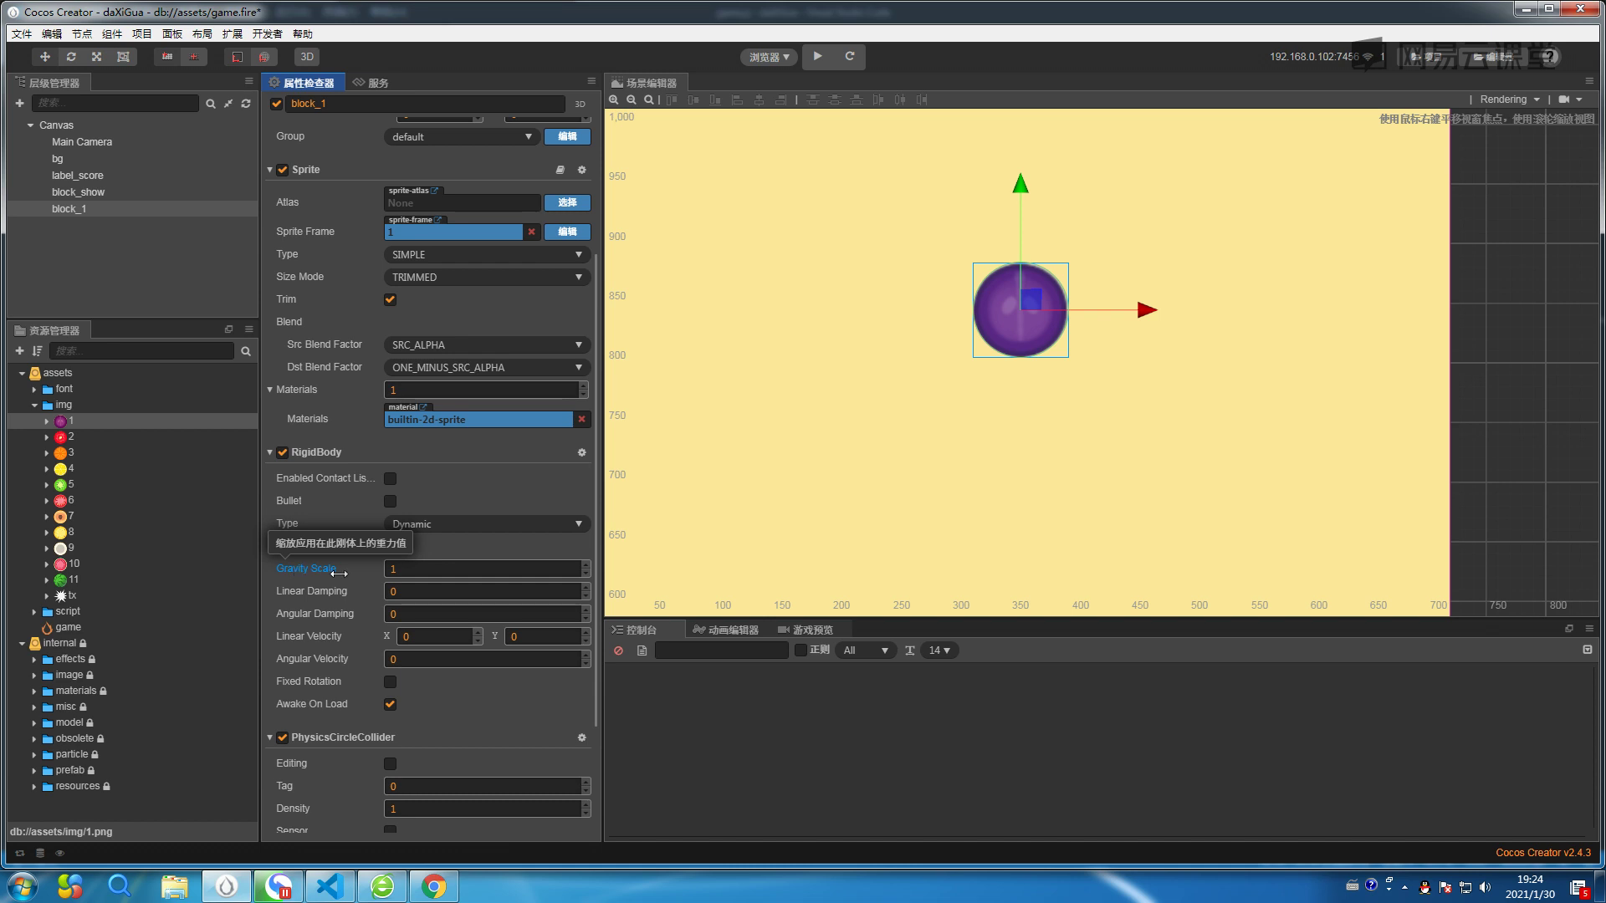
pyautogui.click(407, 568)
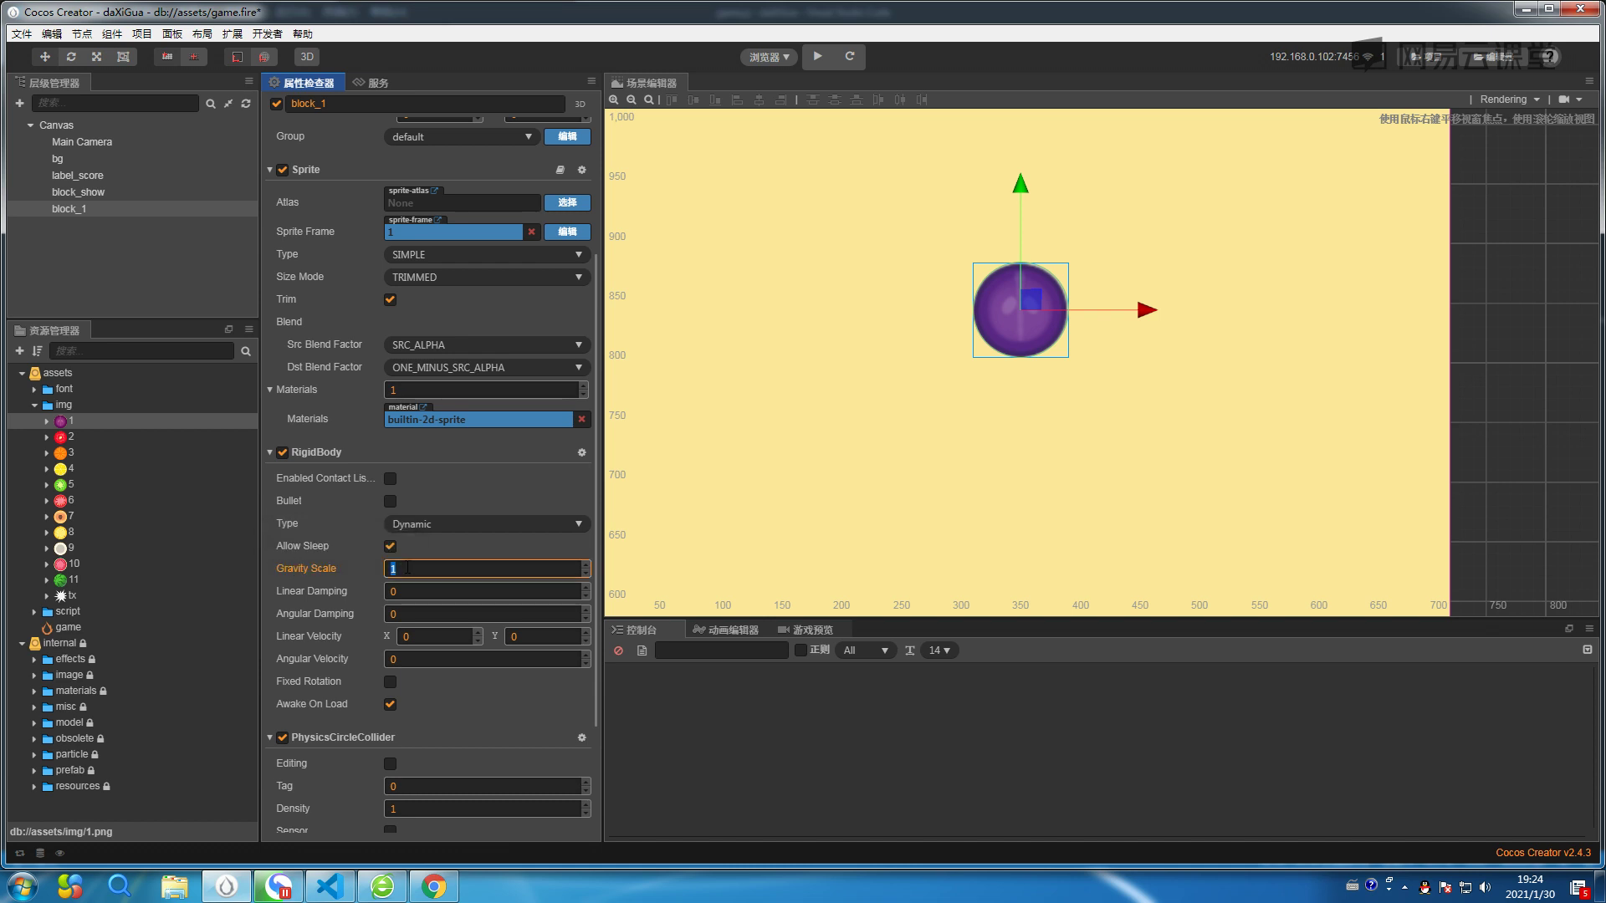
pyautogui.click(819, 57)
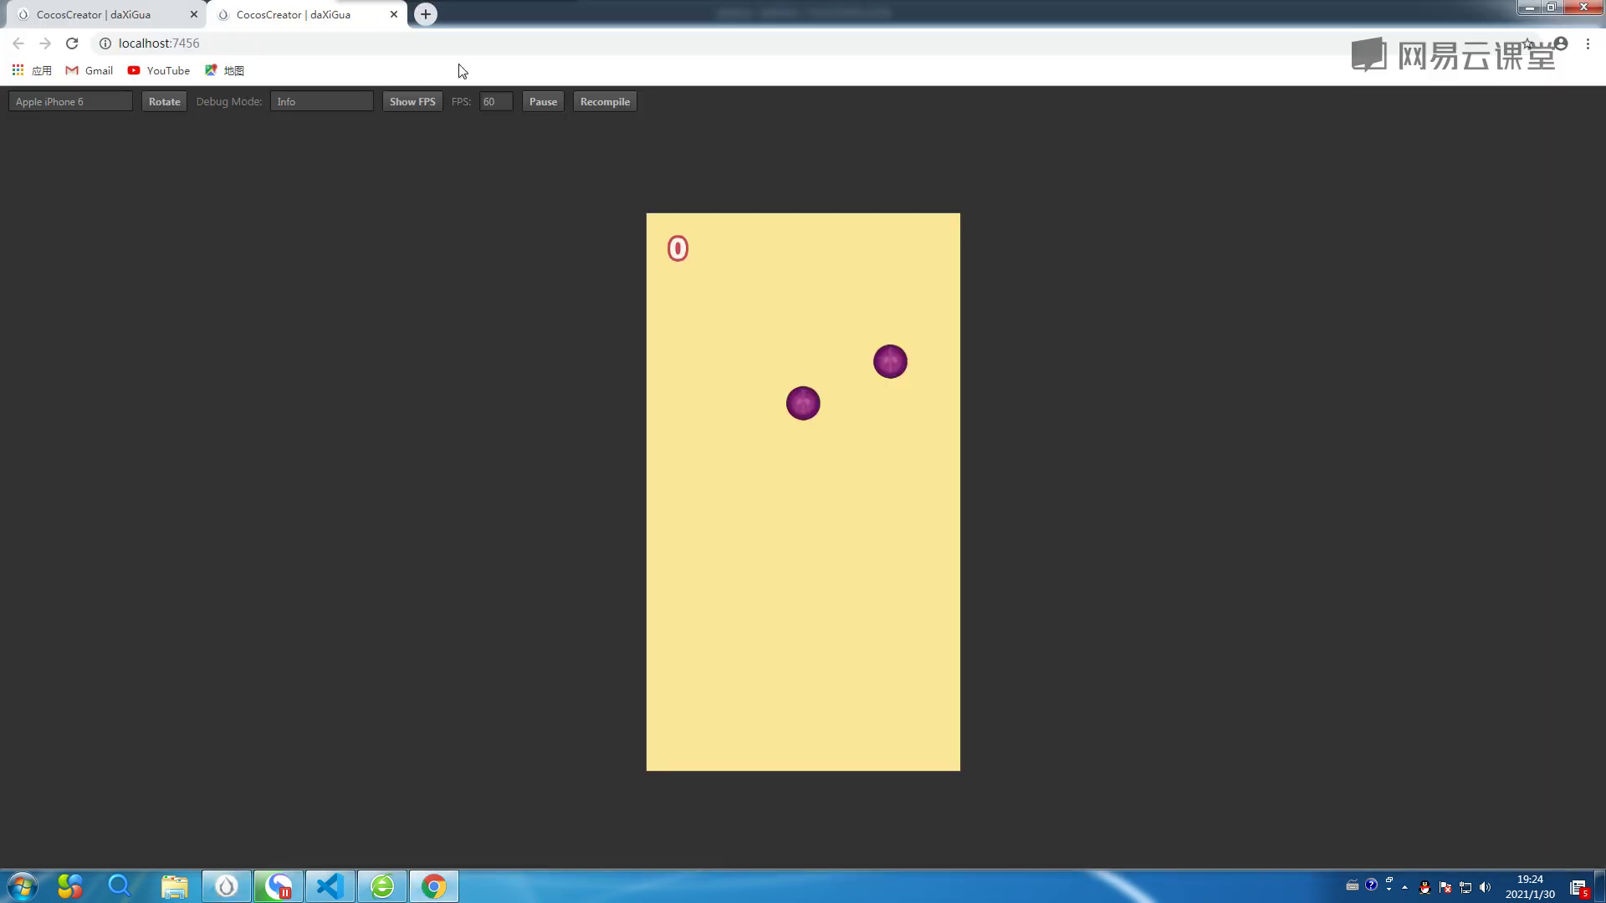
pyautogui.click(117, 14)
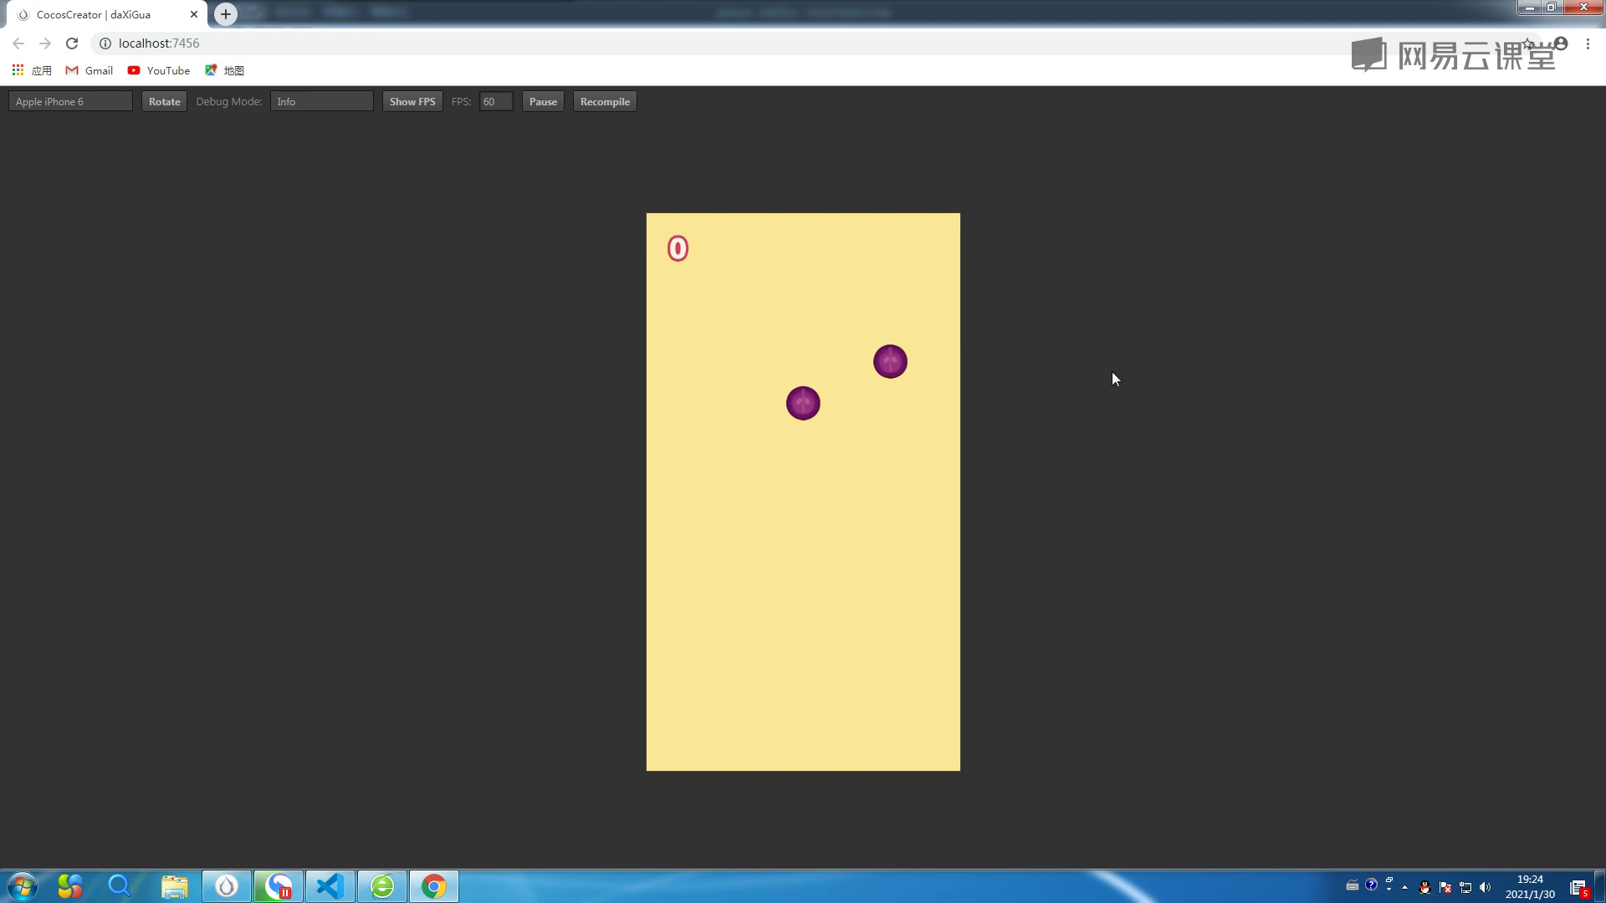
pyautogui.press('F12')
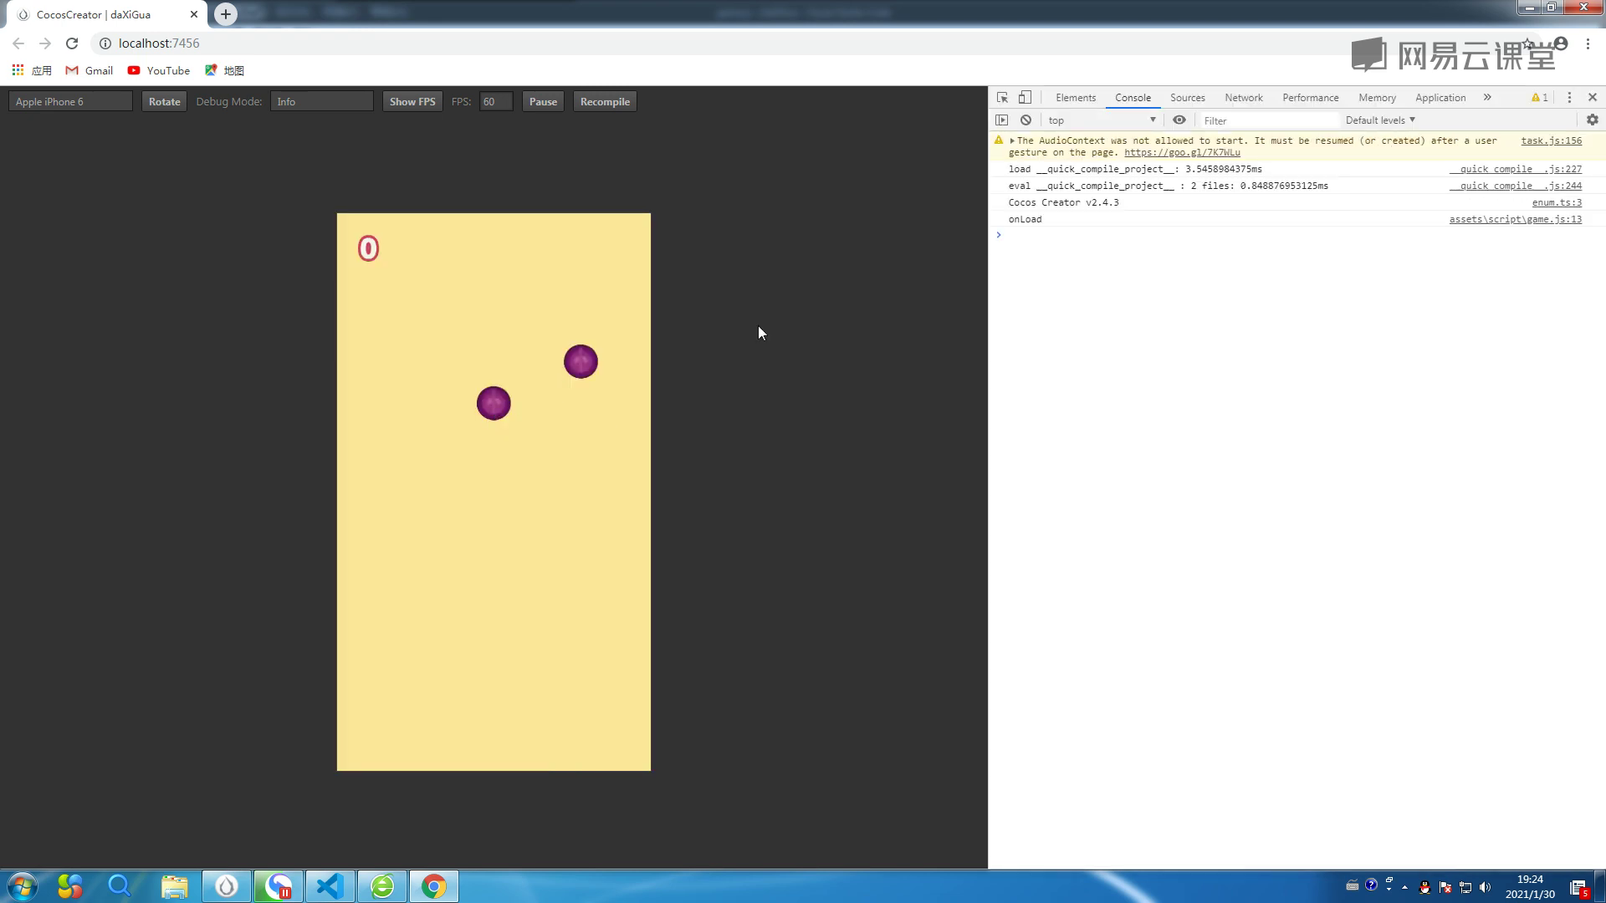
pyautogui.click(1522, 11)
pyautogui.scroll(-4, 1292, 347)
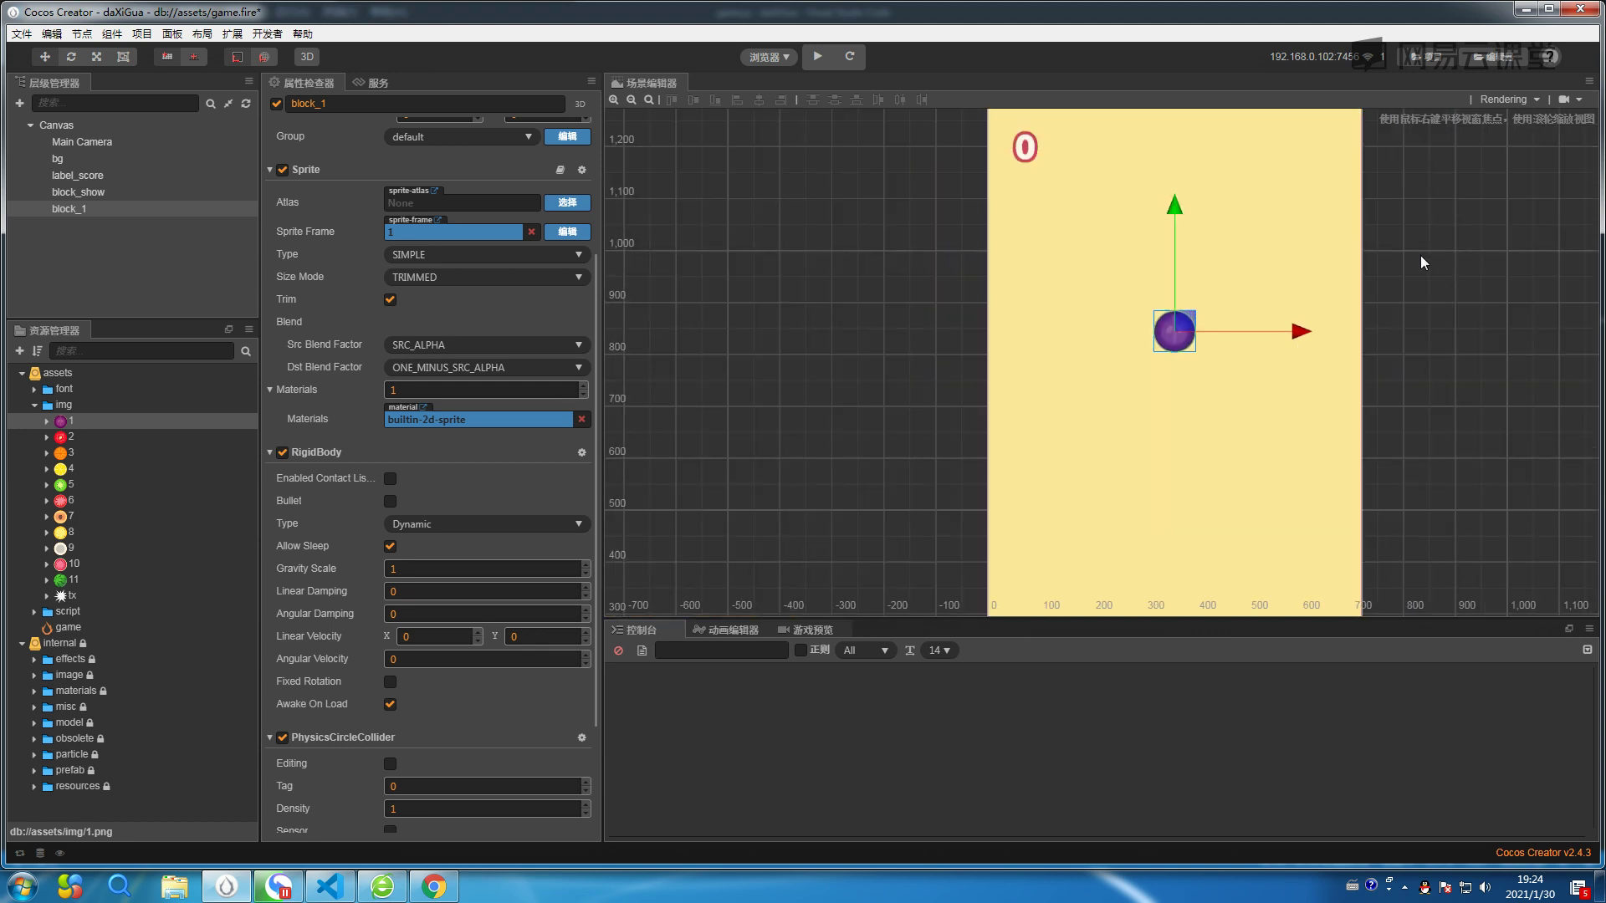
pyautogui.moveTo(1363, 273); pyautogui.dragTo(1296, 273, button='right')
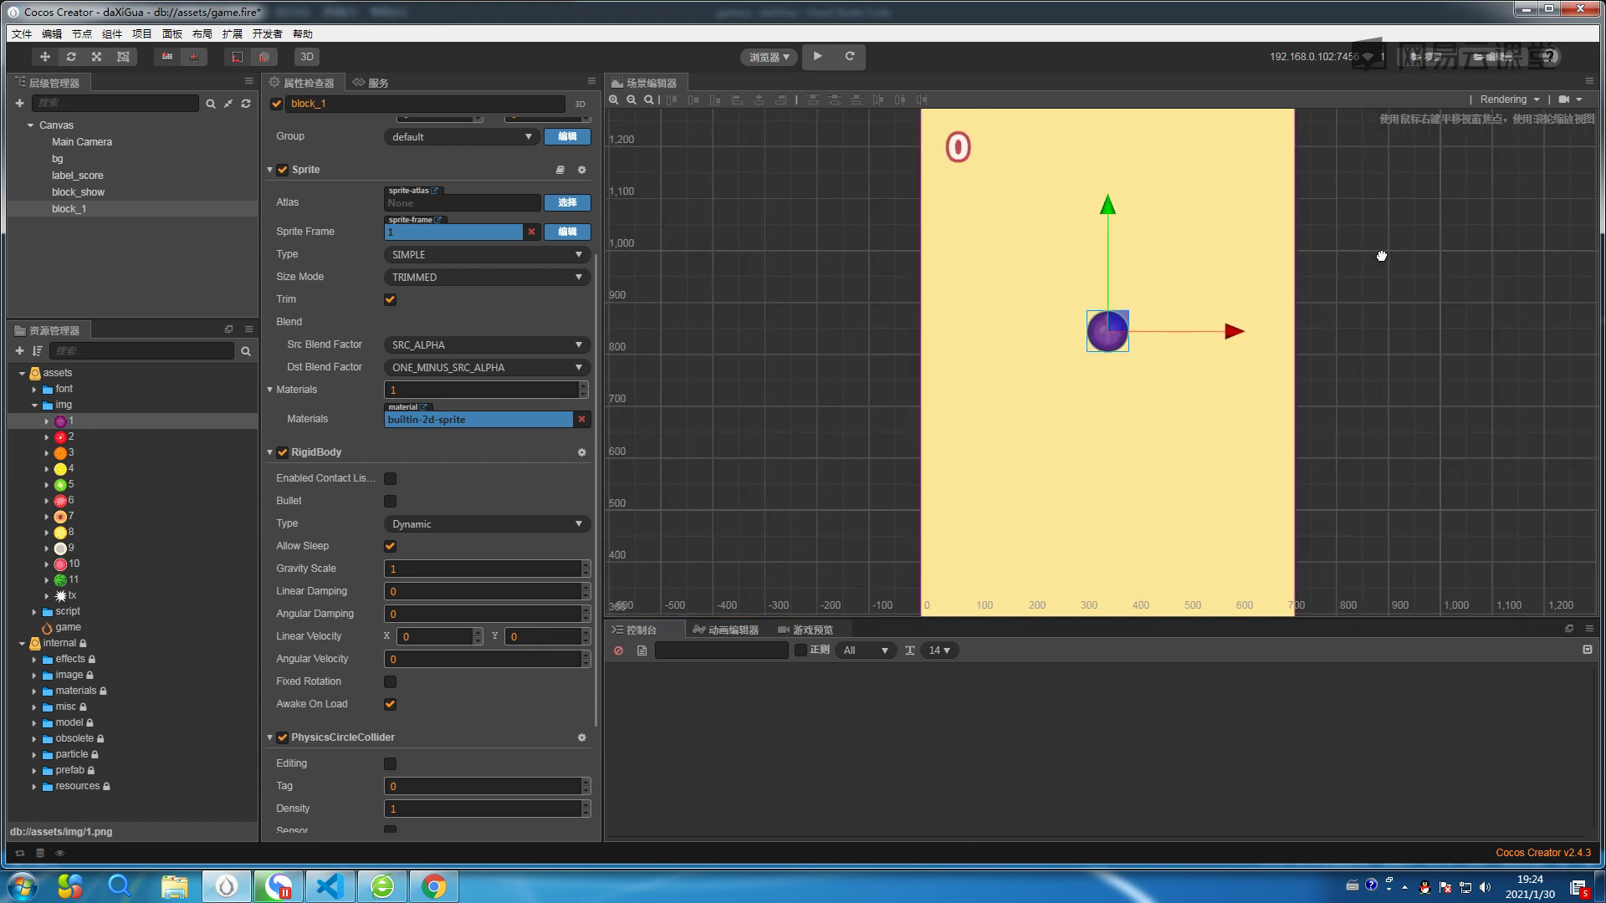
# Switch to the documentation browser and close the Node API, Cocos docs and system events pages, keeping the notes page.
pyautogui.click(387, 890)
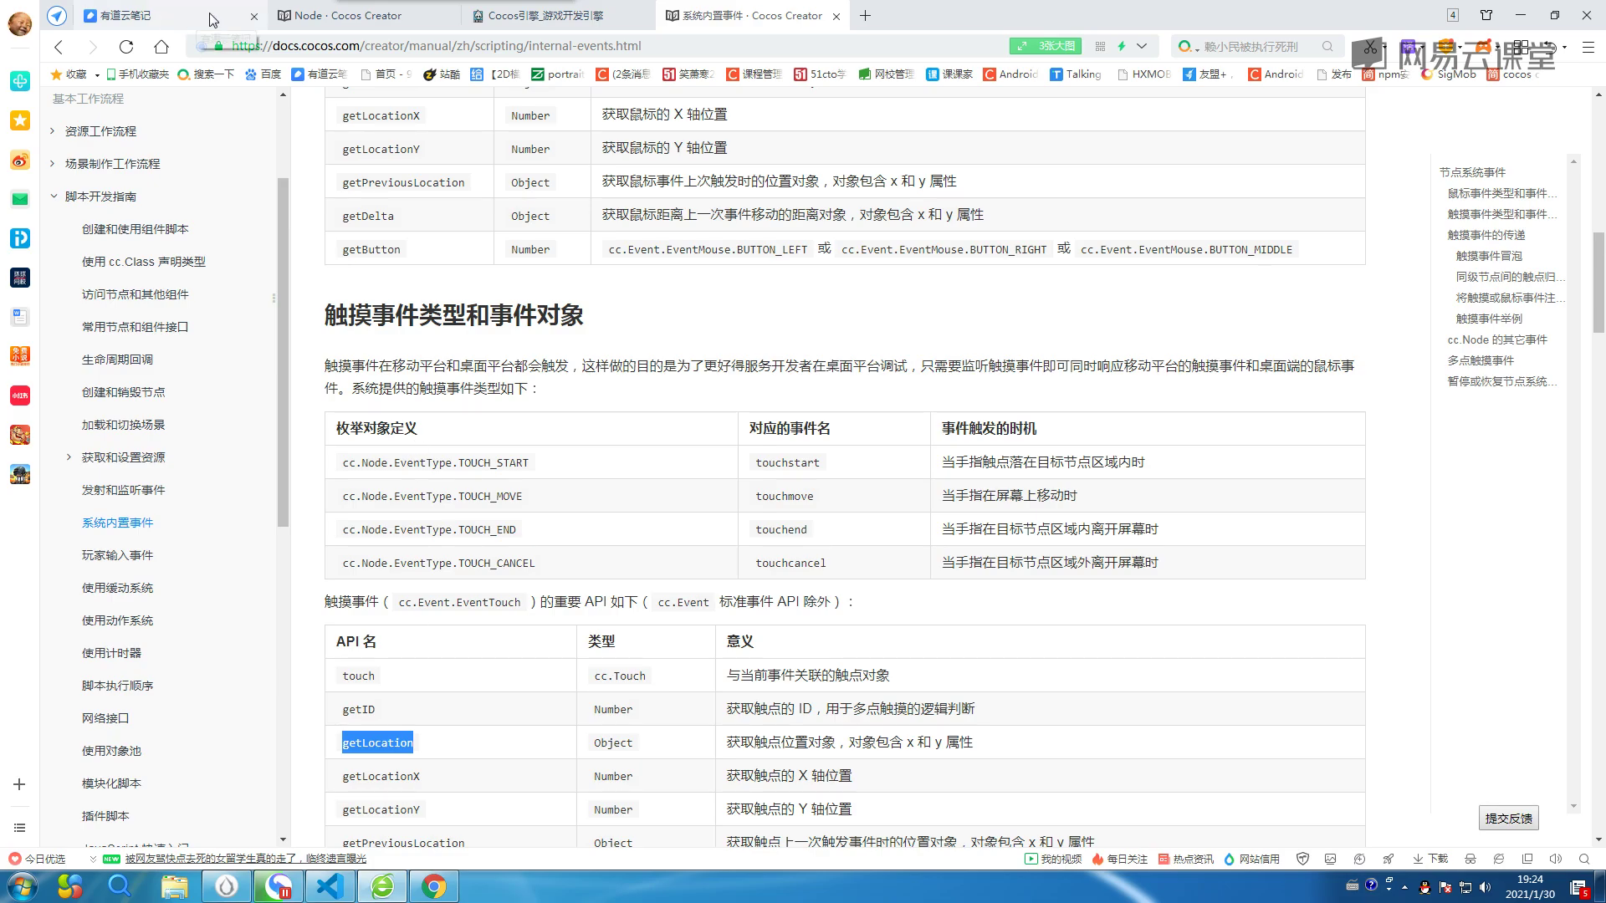
pyautogui.click(381, 16)
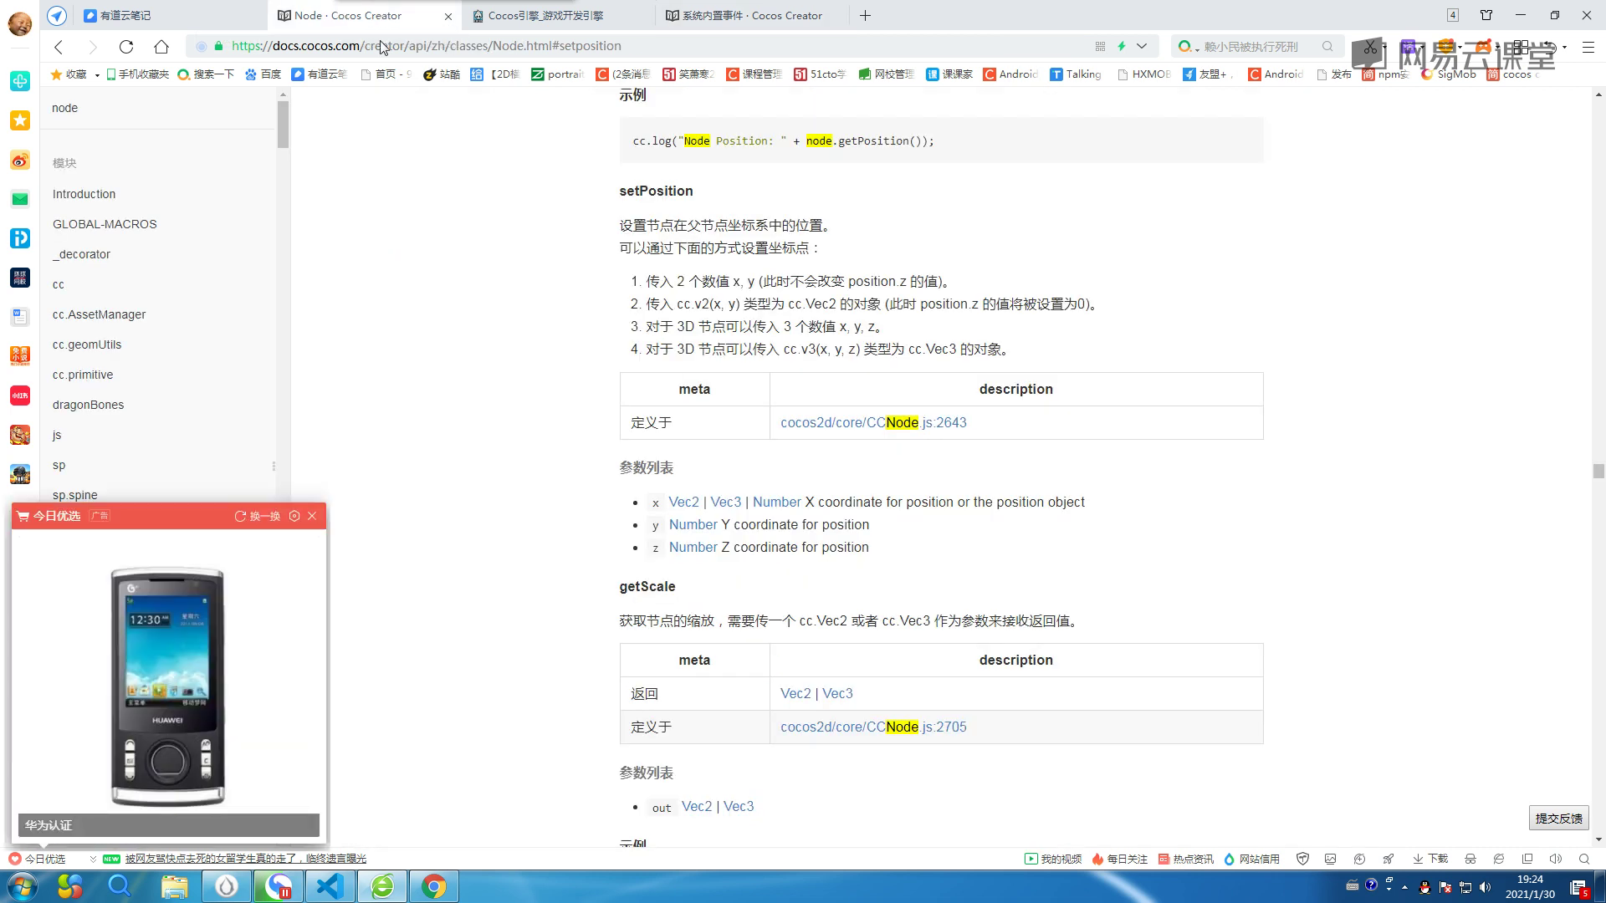
pyautogui.click(312, 516)
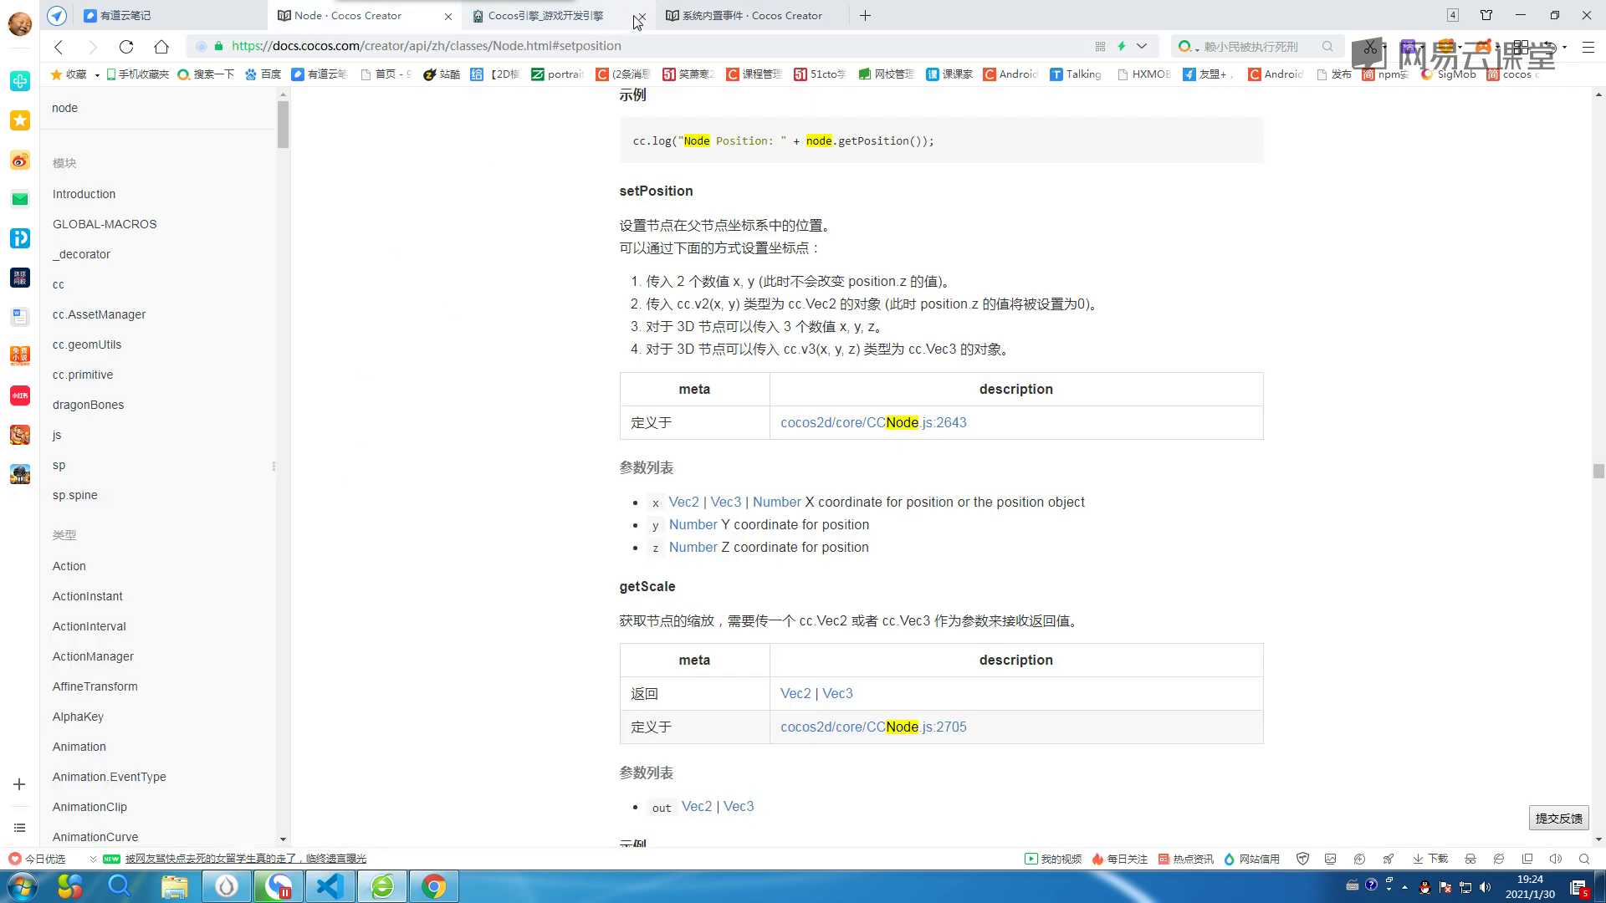
pyautogui.click(449, 16)
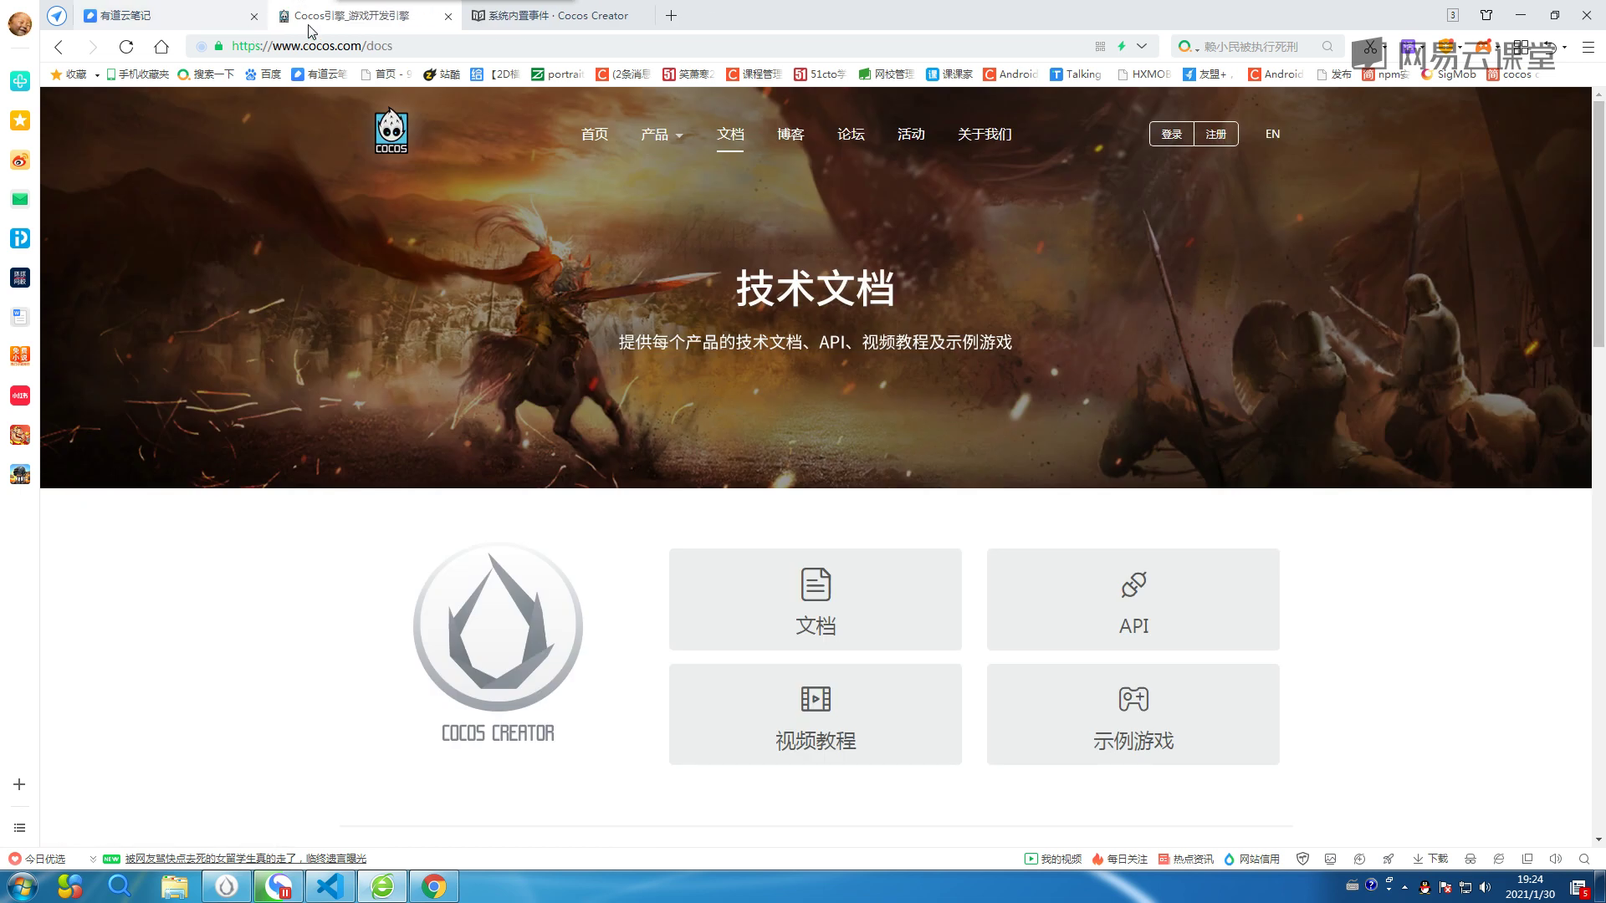
pyautogui.click(644, 16)
pyautogui.click(449, 17)
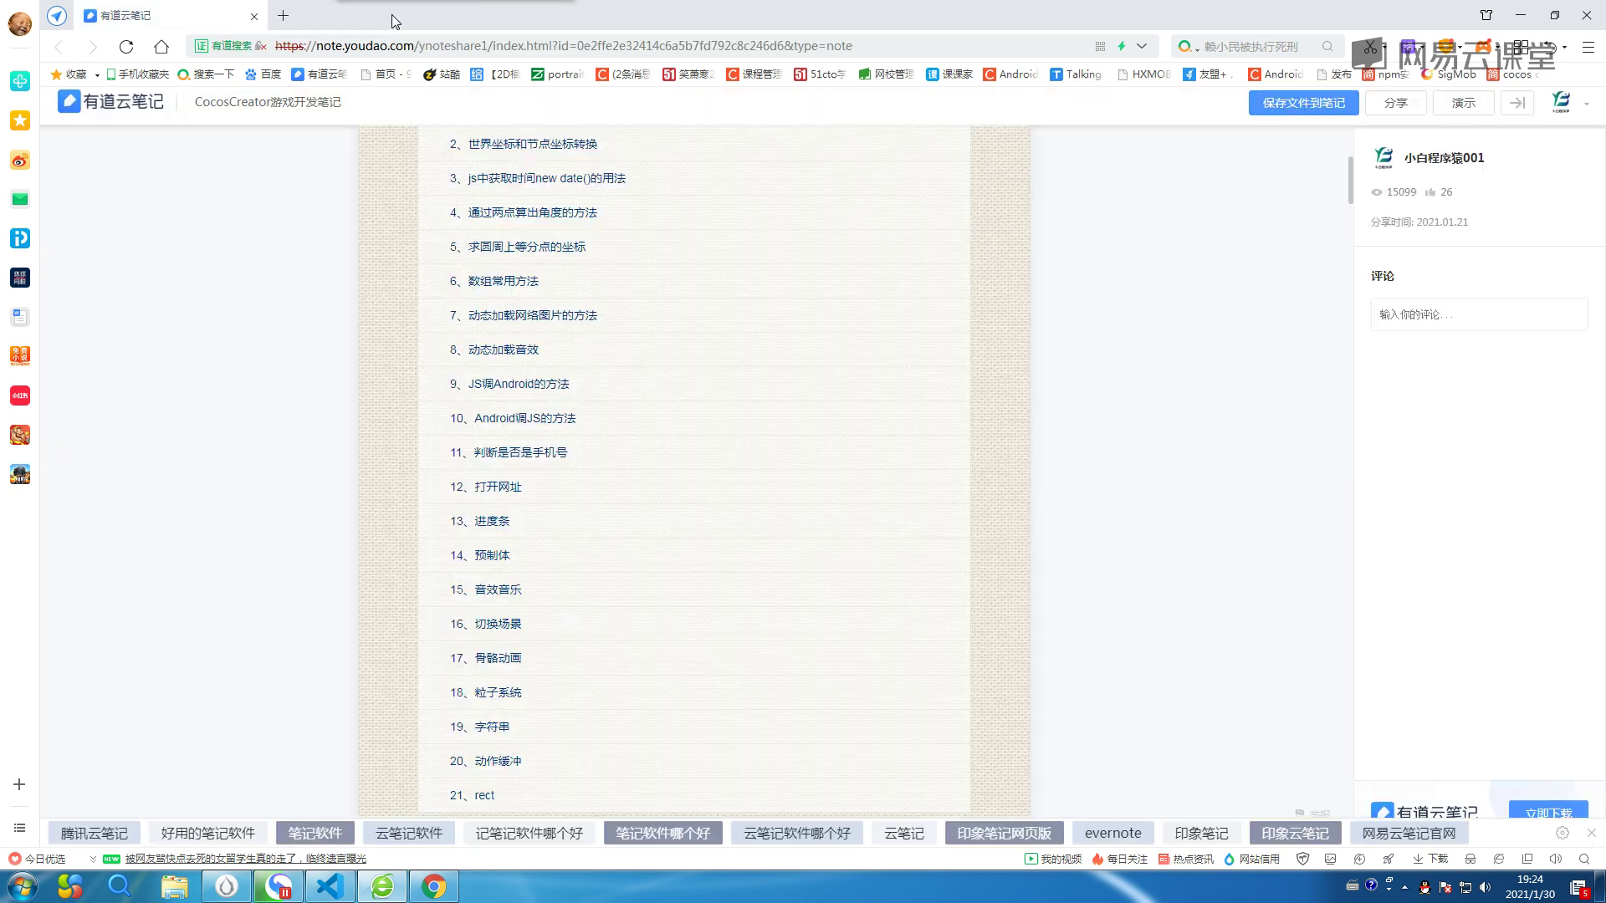
# Open the Cocos Creator v2.4 manual from the notes page and go to its 2D physics system manager section.
pyautogui.scroll(5, 207, 344)
pyautogui.scroll(-2, 215, 351)
pyautogui.click(480, 326)
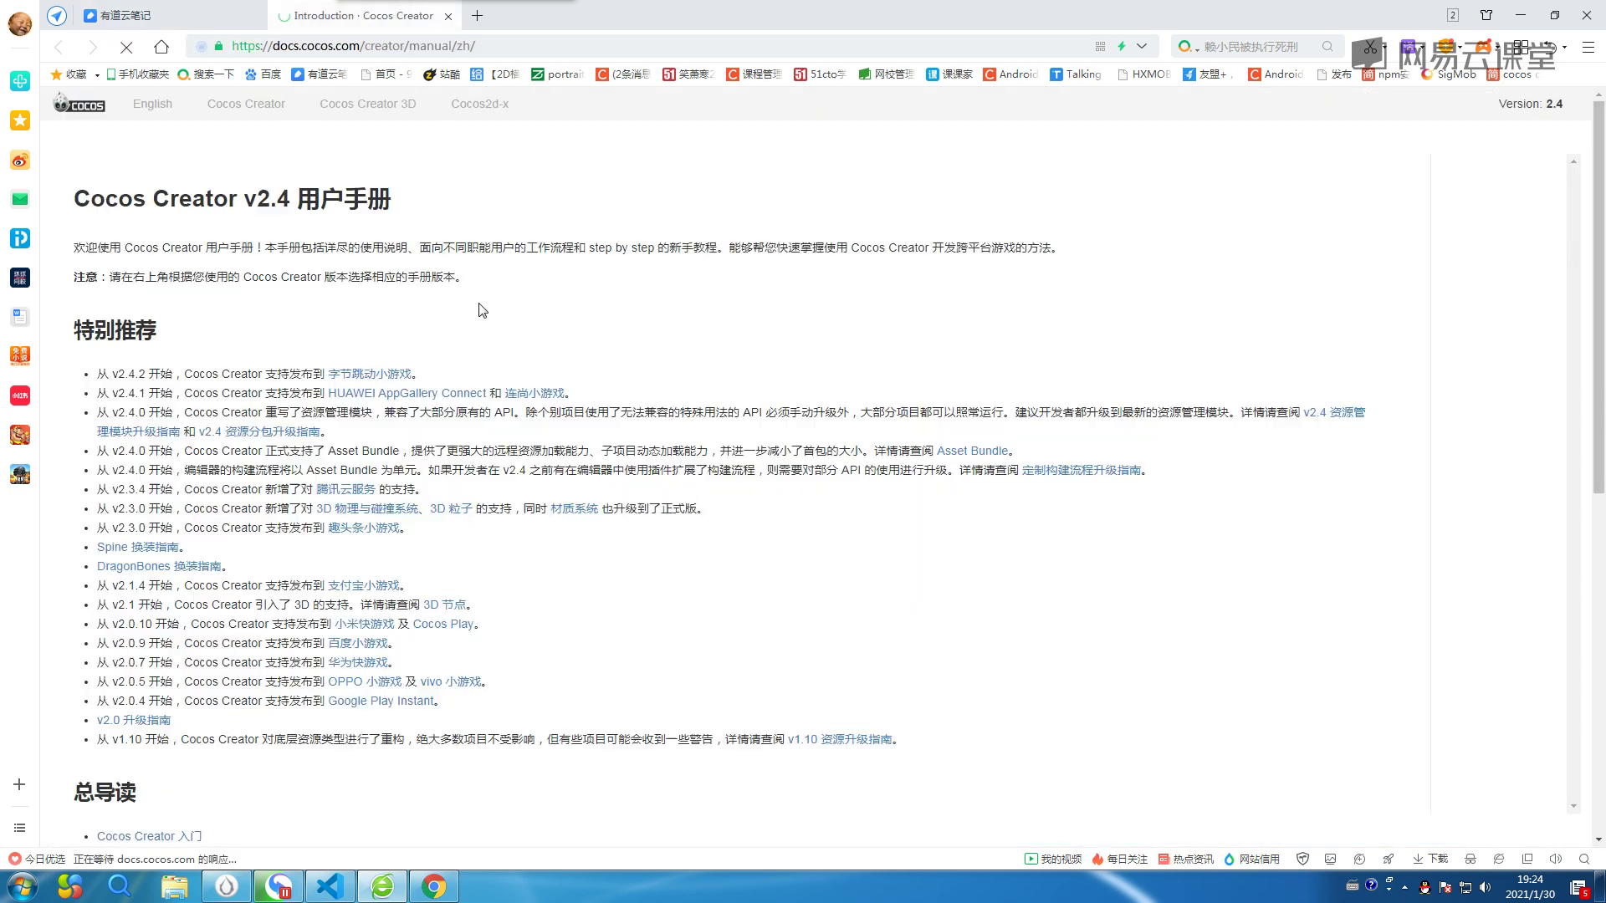
pyautogui.scroll(-1, 142, 434)
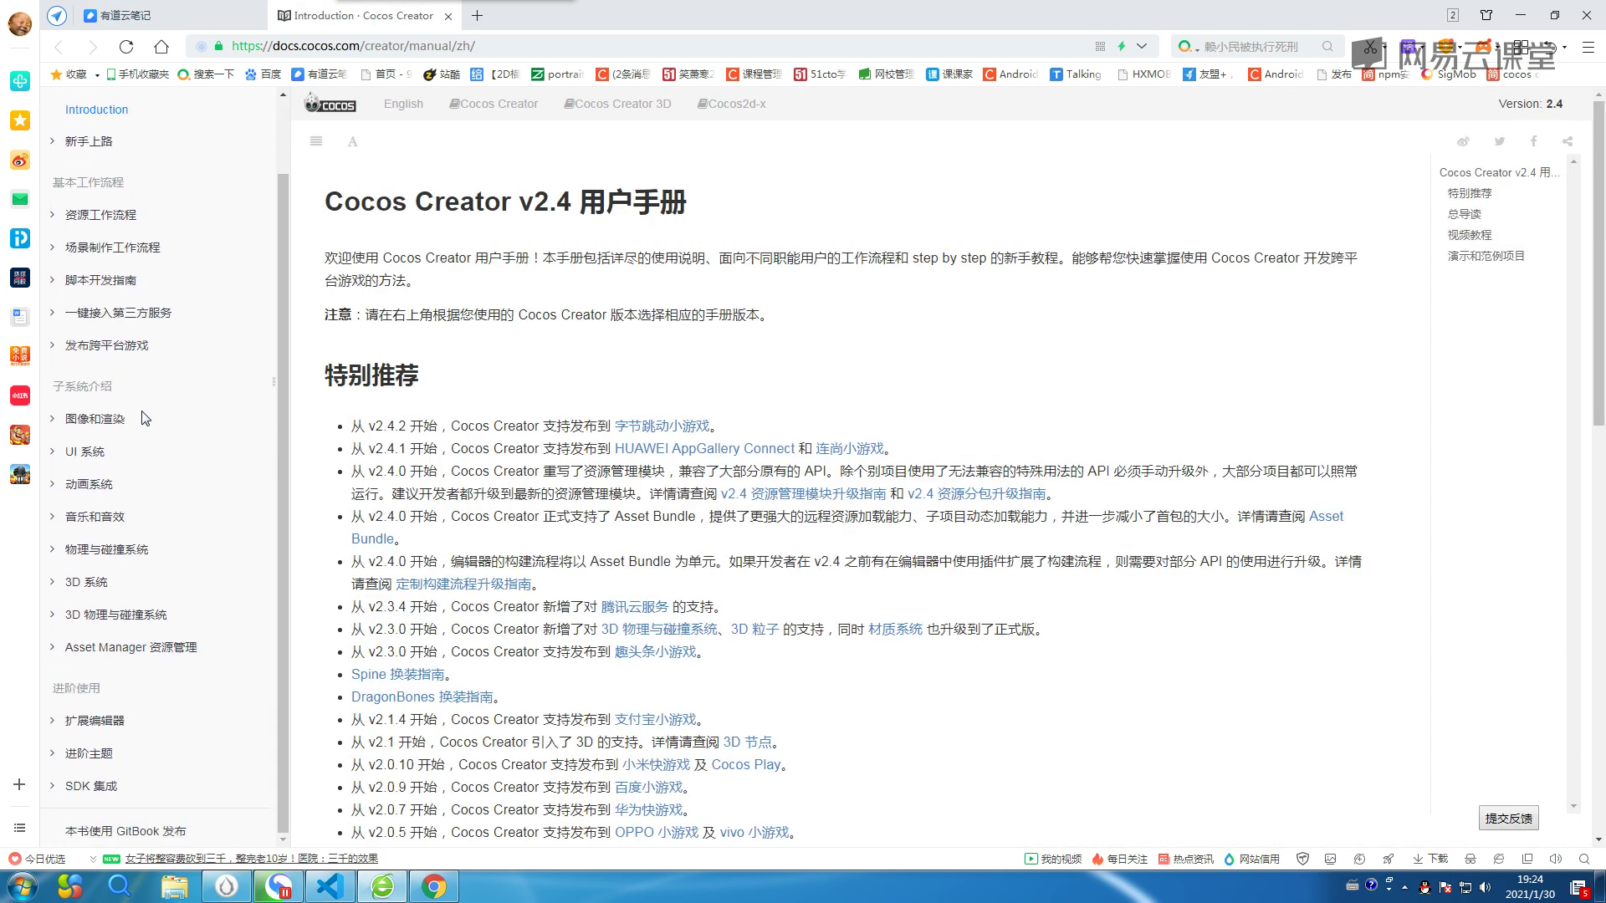
pyautogui.click(103, 552)
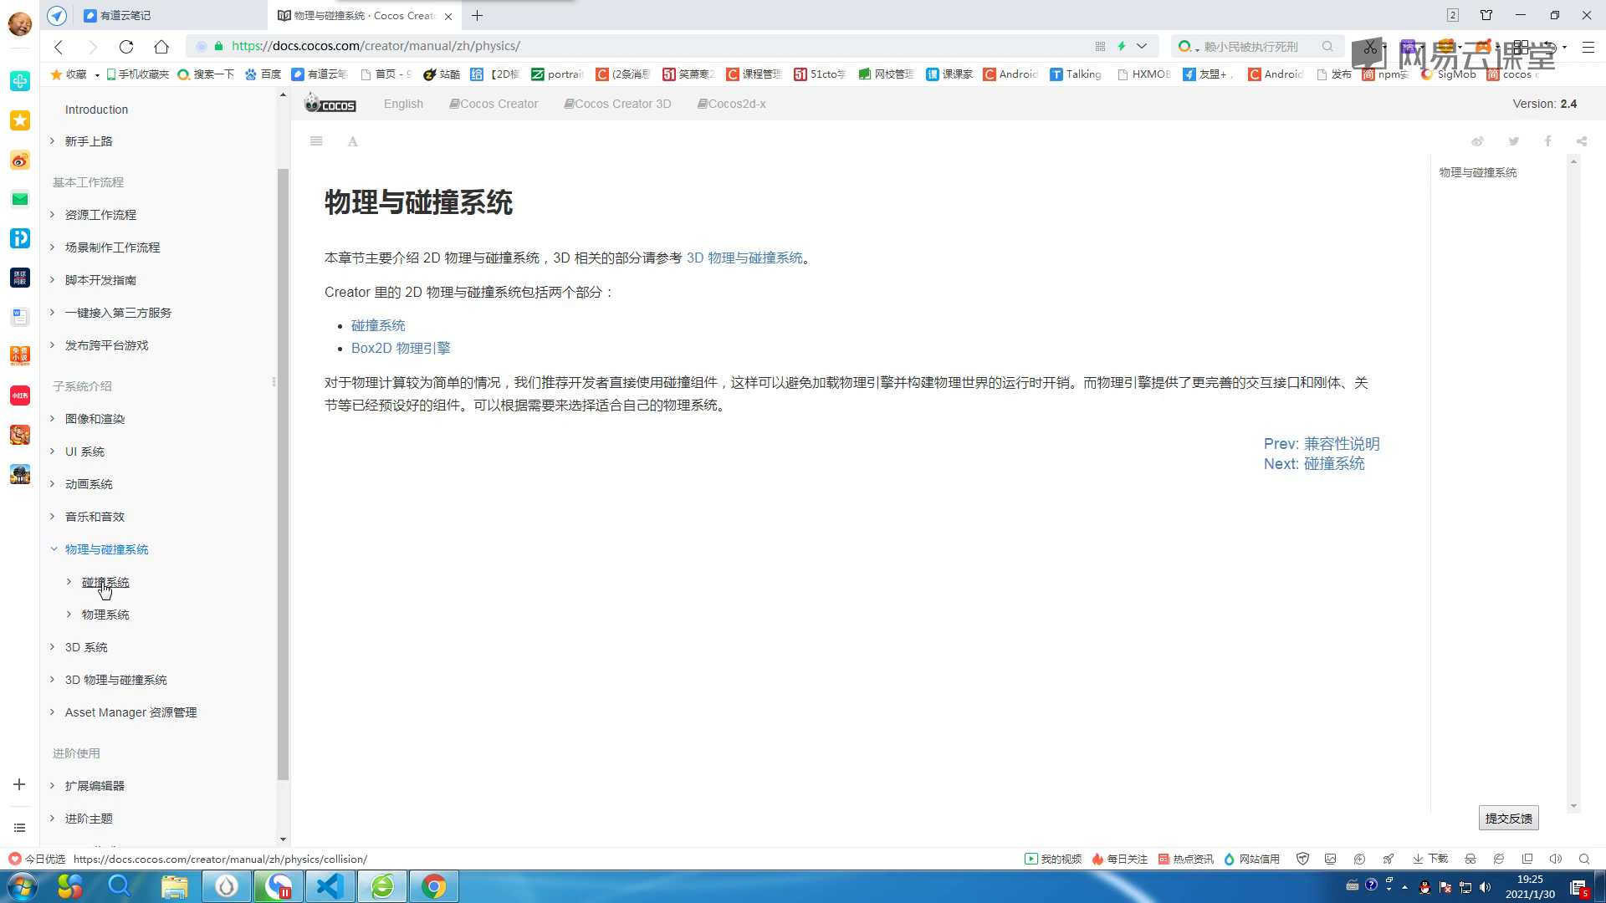
pyautogui.click(104, 617)
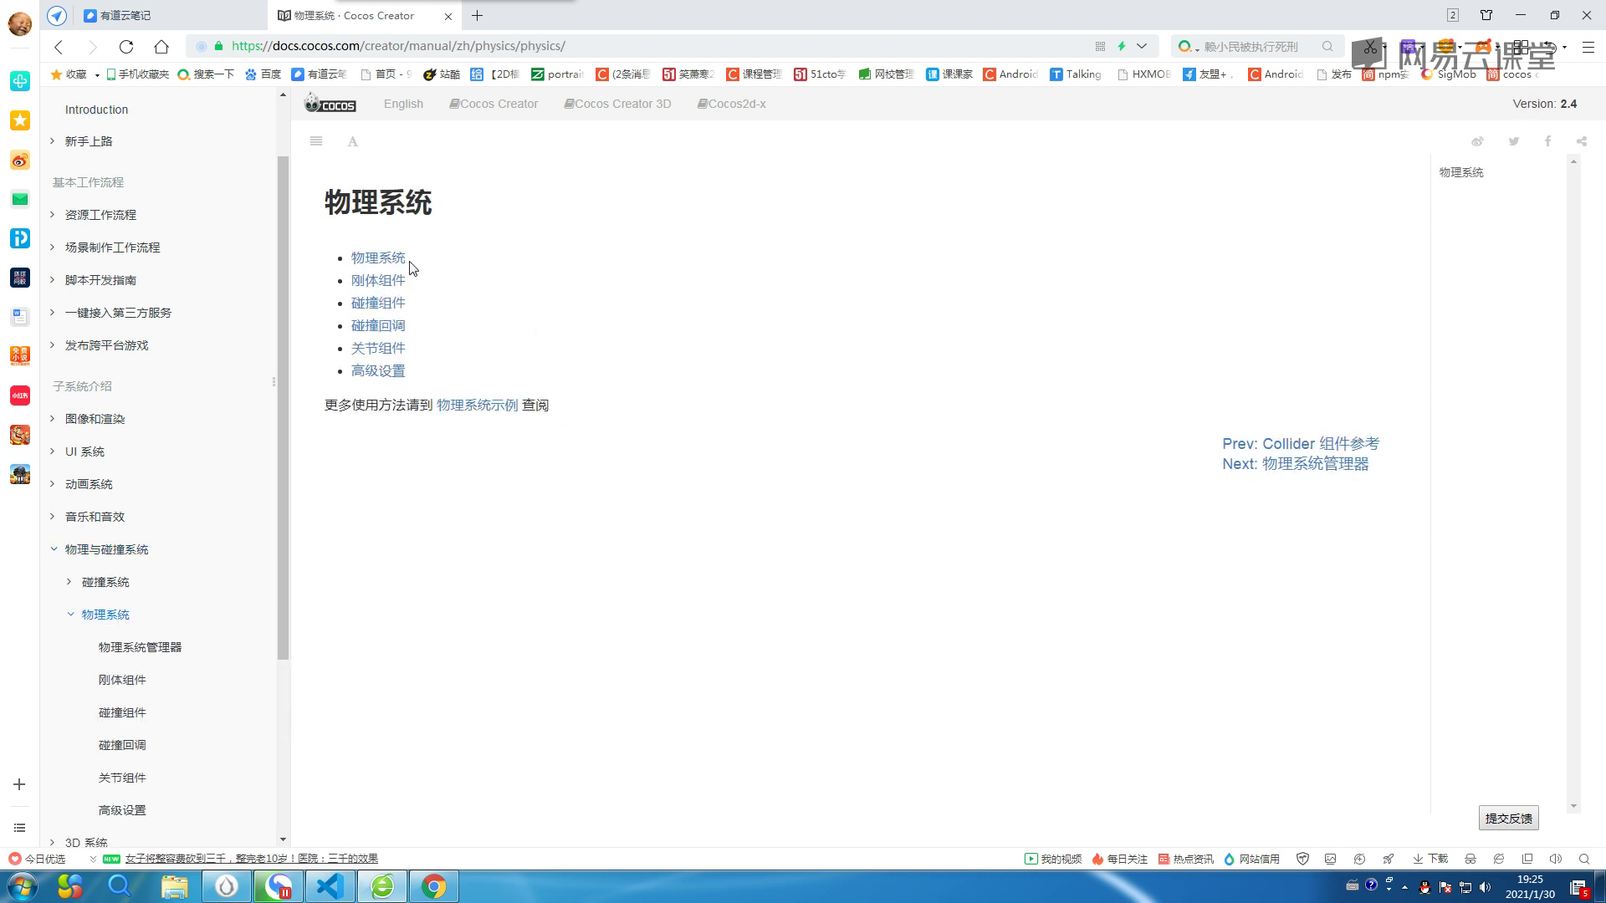
pyautogui.click(394, 269)
pyautogui.scroll(-1, 376, 368)
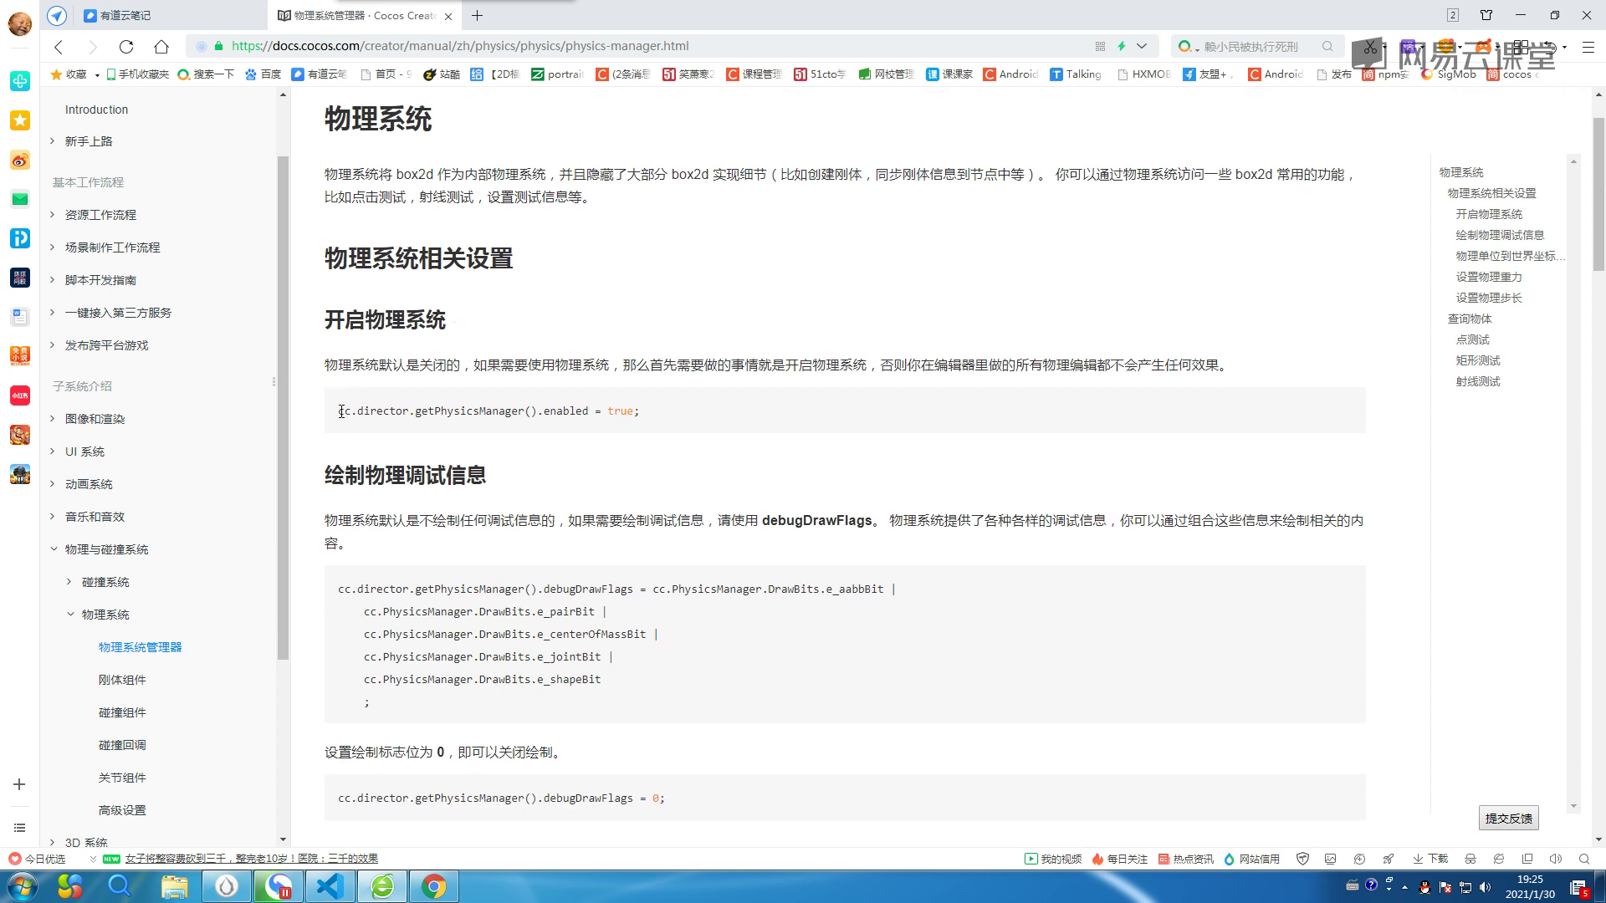
# Copy cc.director.getPhysicsManager().enabled = true; from the manual into game.js in VS Code, after the setPosition call in onLoad, and save.
pyautogui.moveTo(339, 411); pyautogui.dragTo(644, 418)
pyautogui.hotkey('ctrl', 'c')
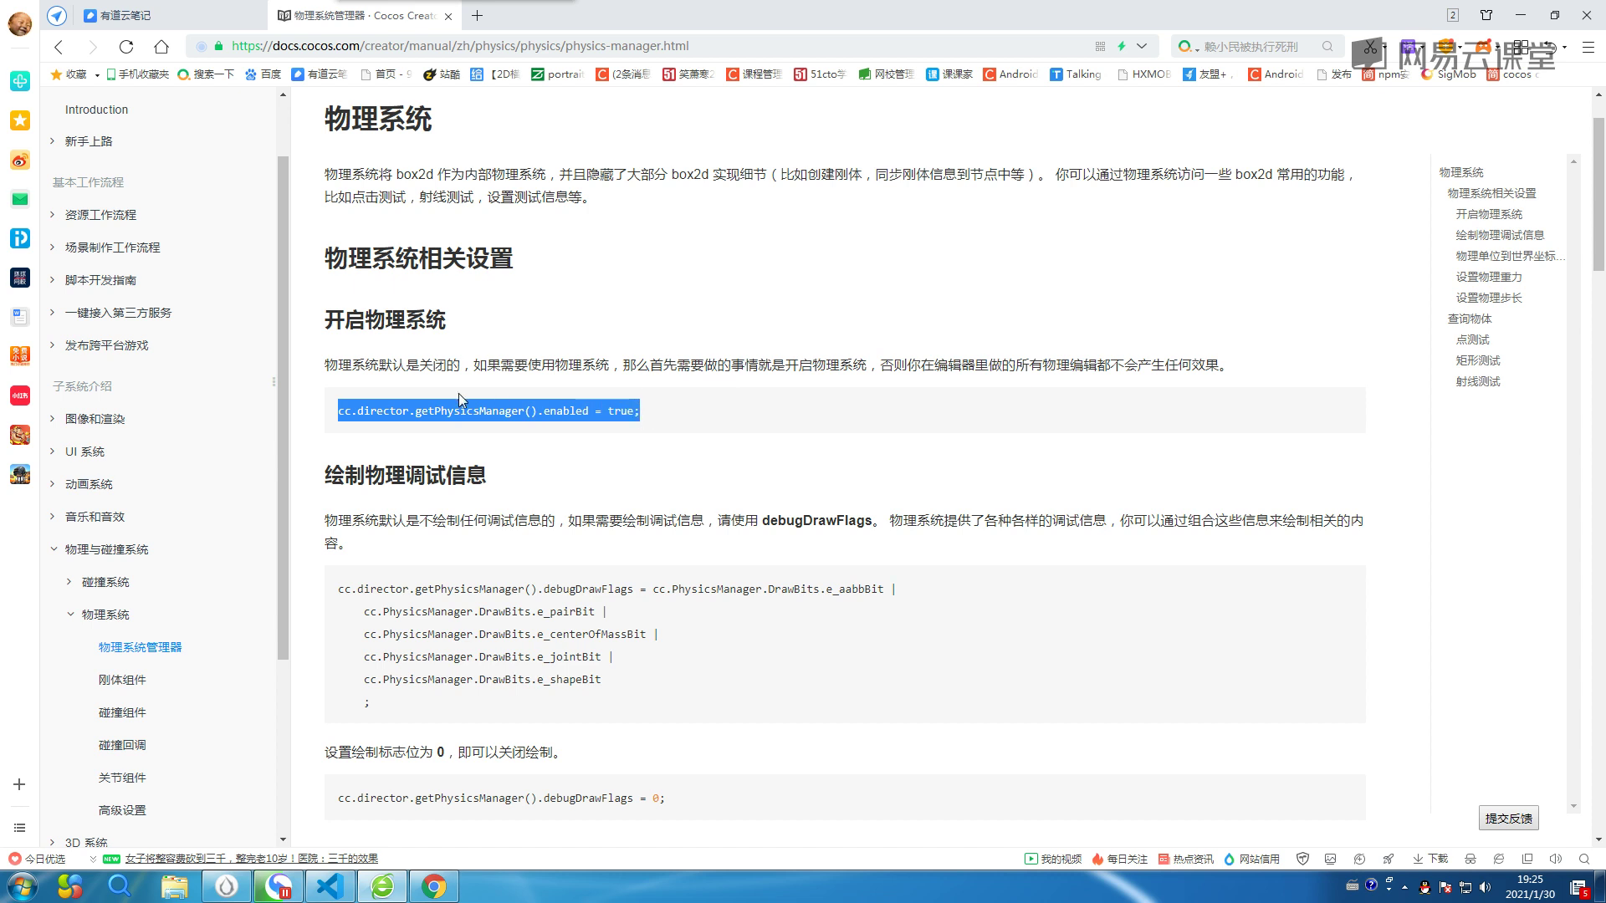
pyautogui.click(330, 887)
pyautogui.scroll(4, 675, 316)
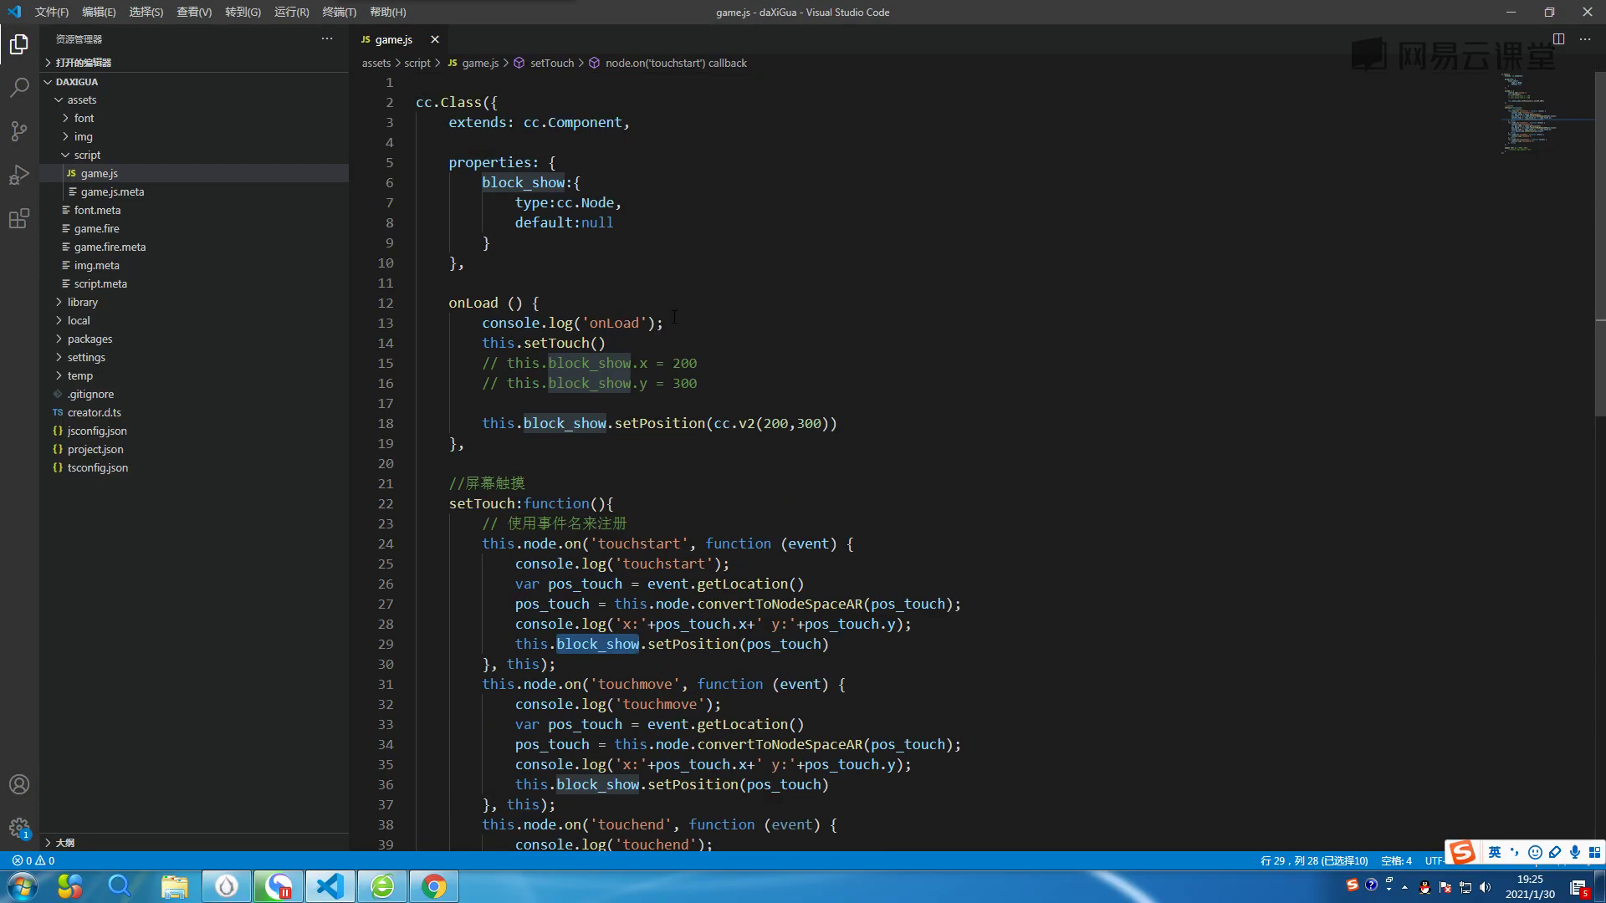
pyautogui.click(859, 419)
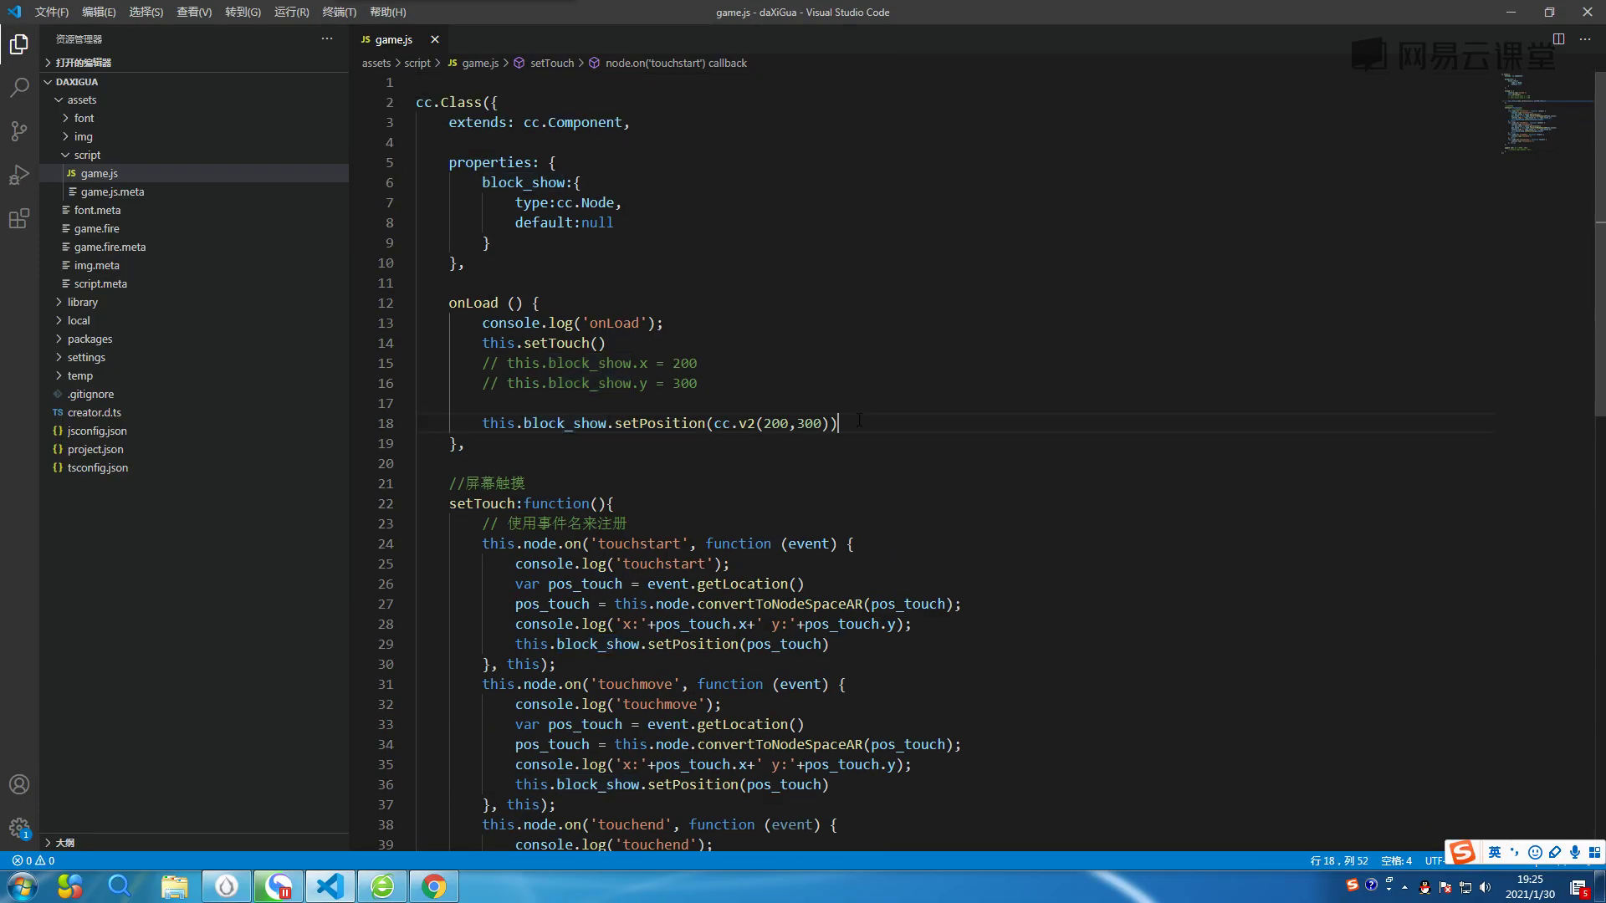
pyautogui.press('Return')
pyautogui.press('Return')
pyautogui.hotkey('ctrl', 'v')
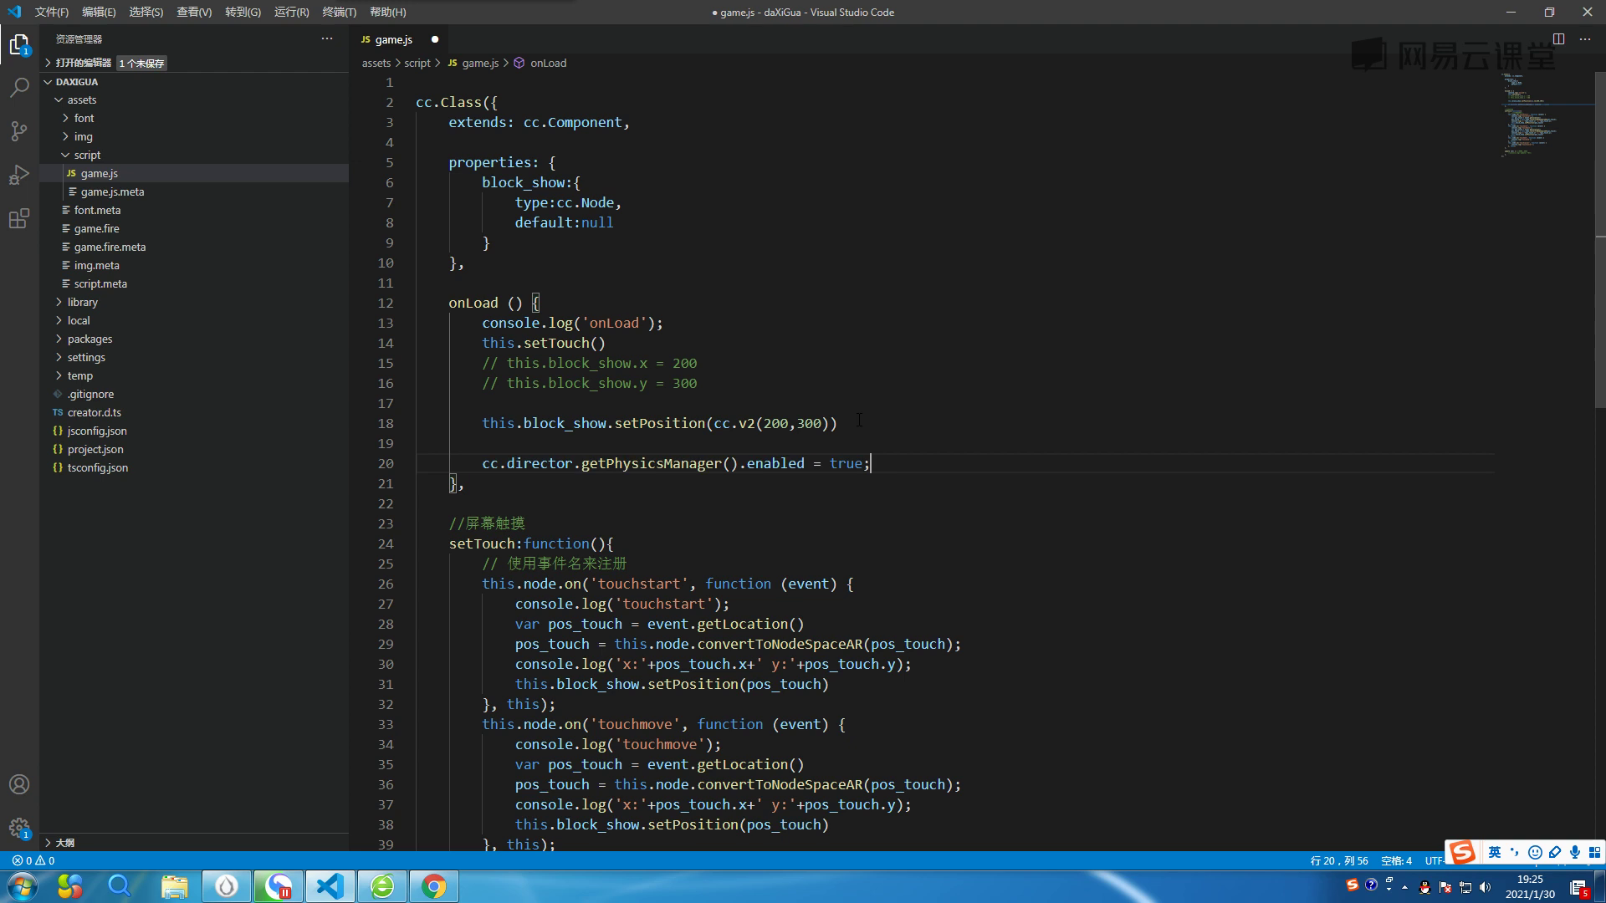
pyautogui.hotkey('ctrl', 's')
pyautogui.doubleClick(839, 463)
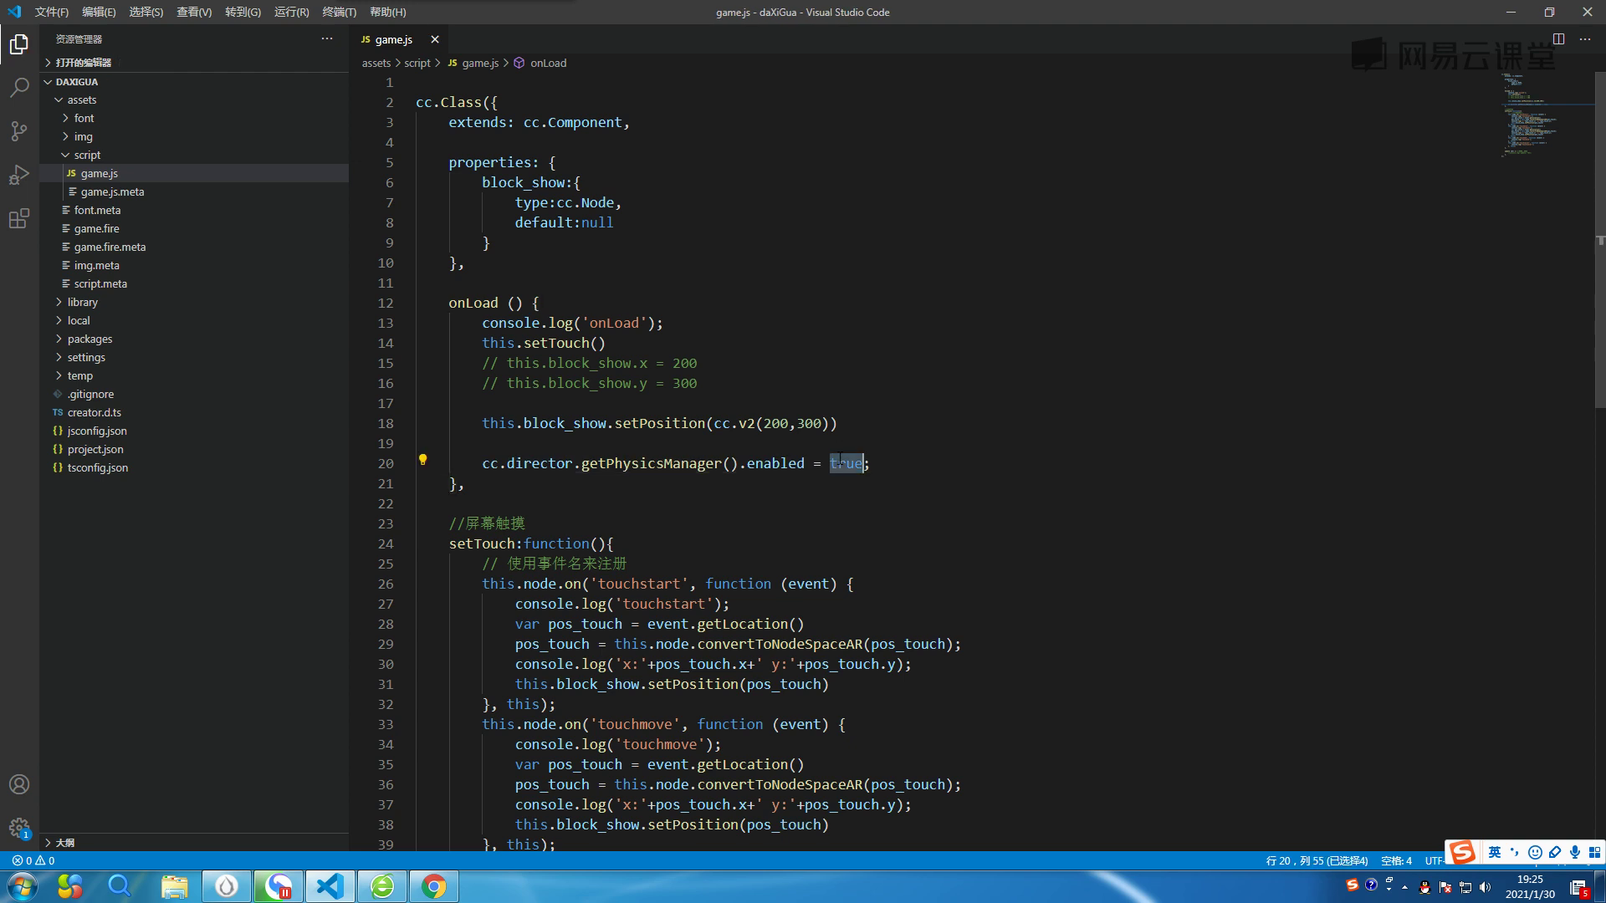
# Switch to Cocos Creator, preview the game again to check block_1's motion with physics enabled, and close the older preview pages.
pyautogui.click(227, 888)
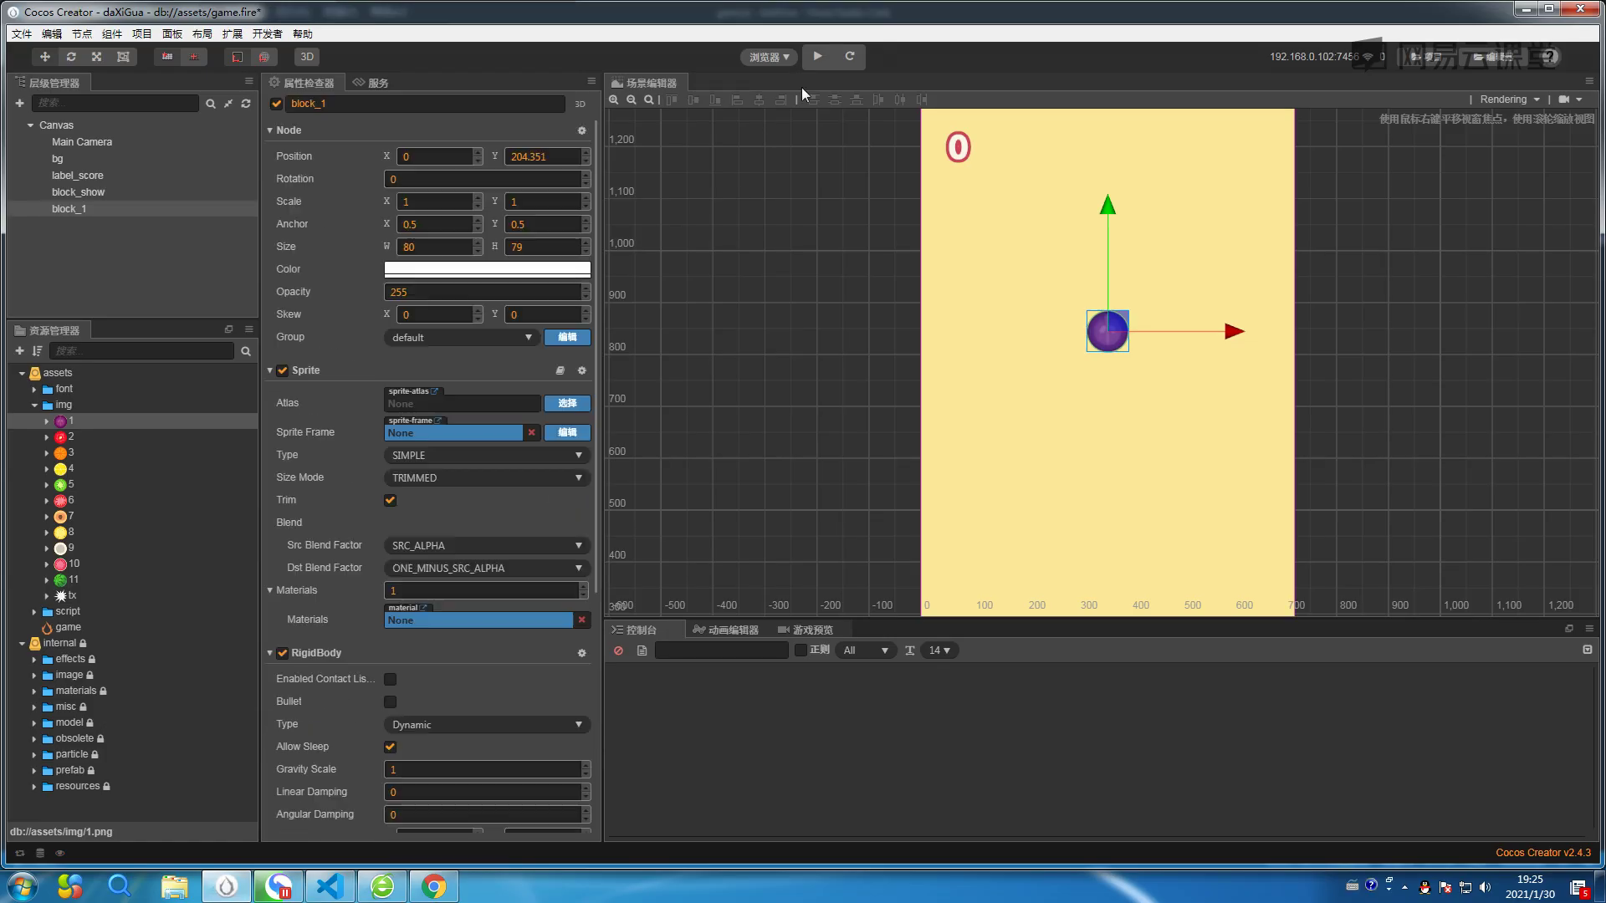
pyautogui.click(817, 58)
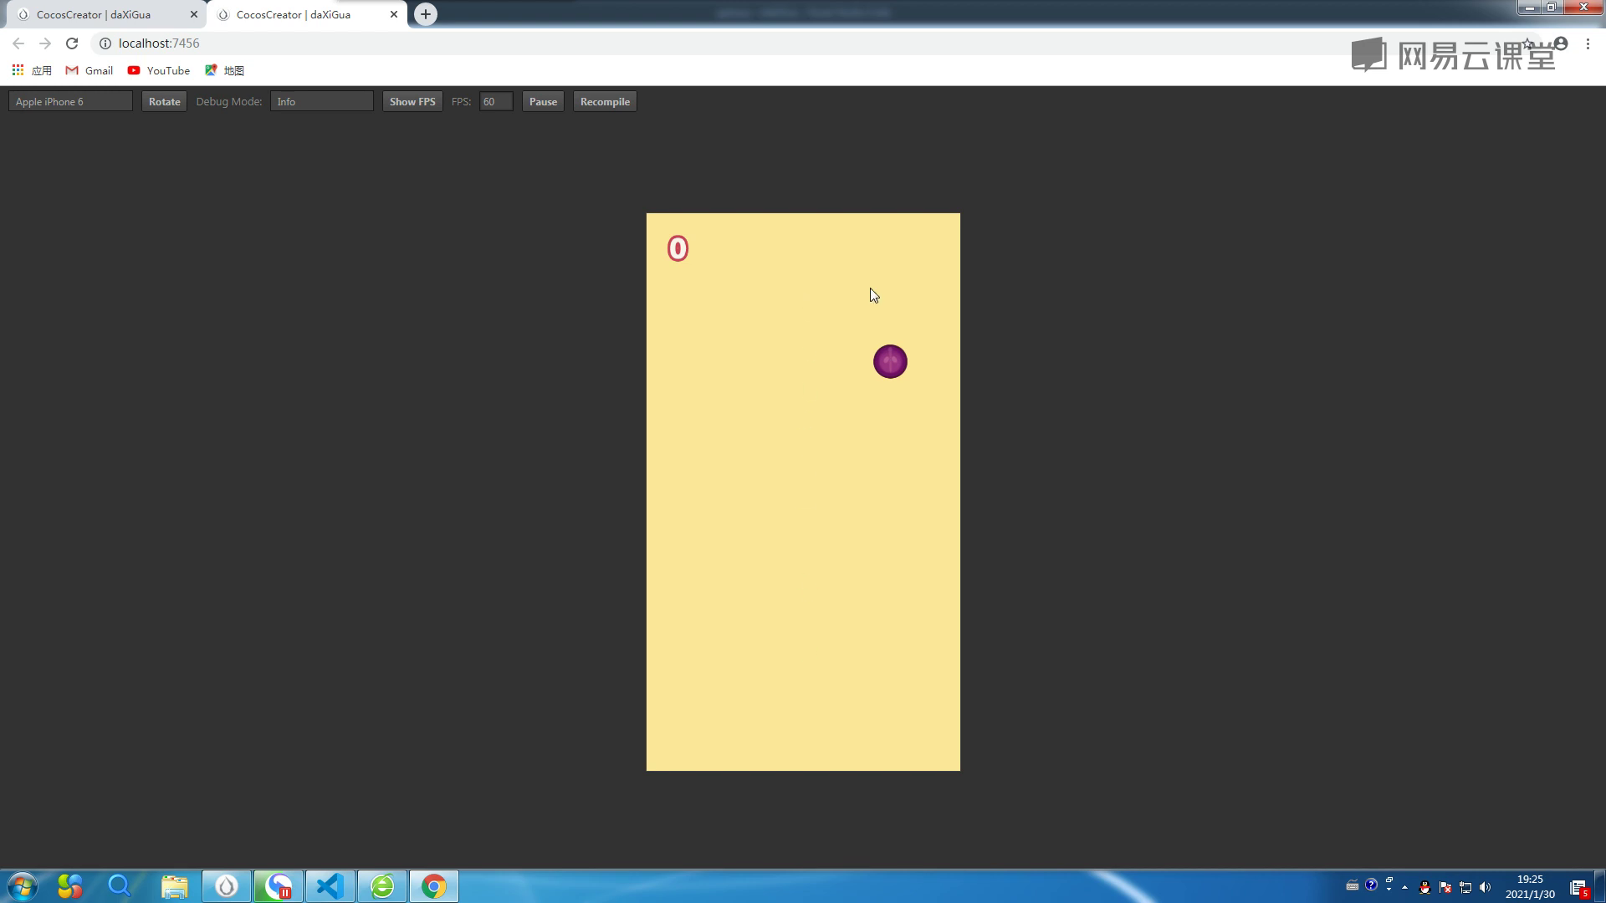
pyautogui.click(1527, 7)
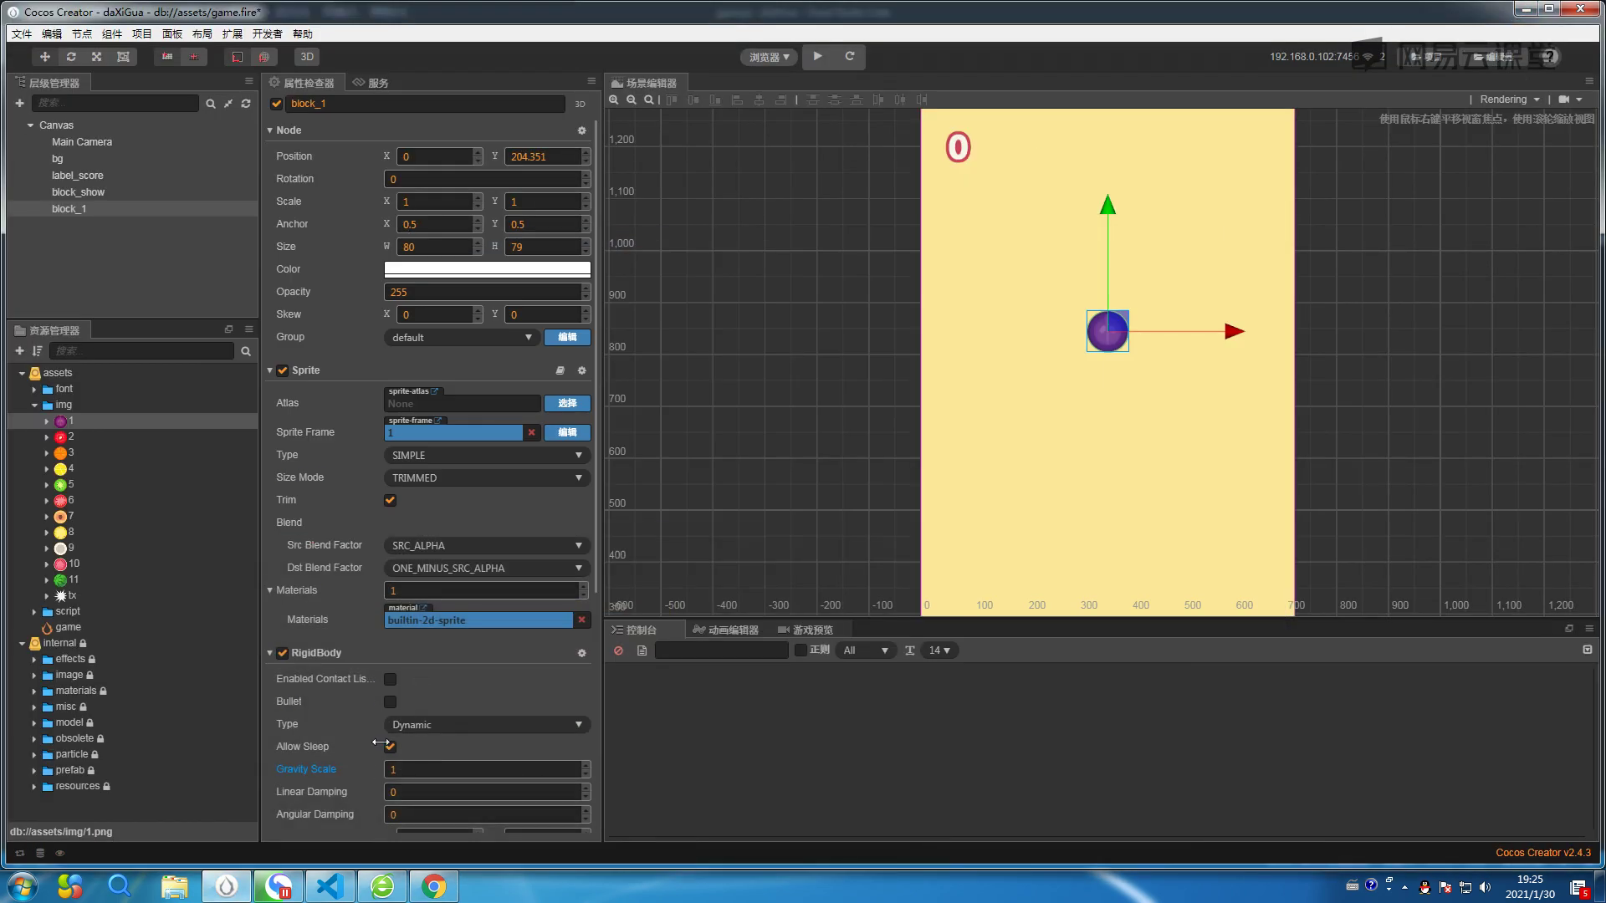
pyautogui.click(818, 56)
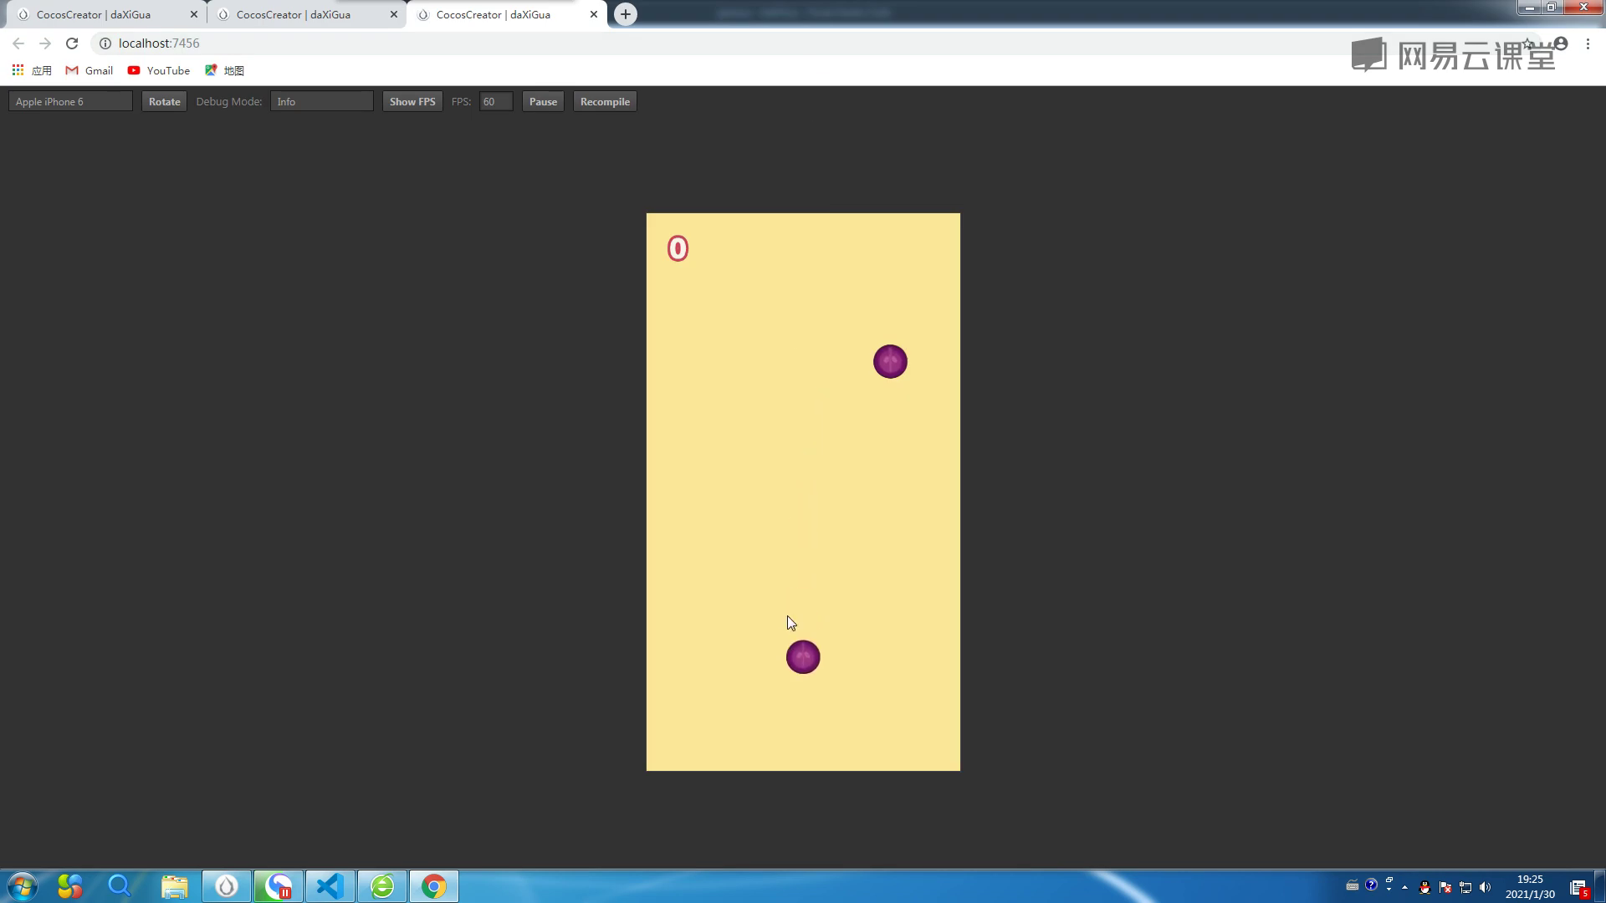
pyautogui.click(393, 14)
pyautogui.click(195, 14)
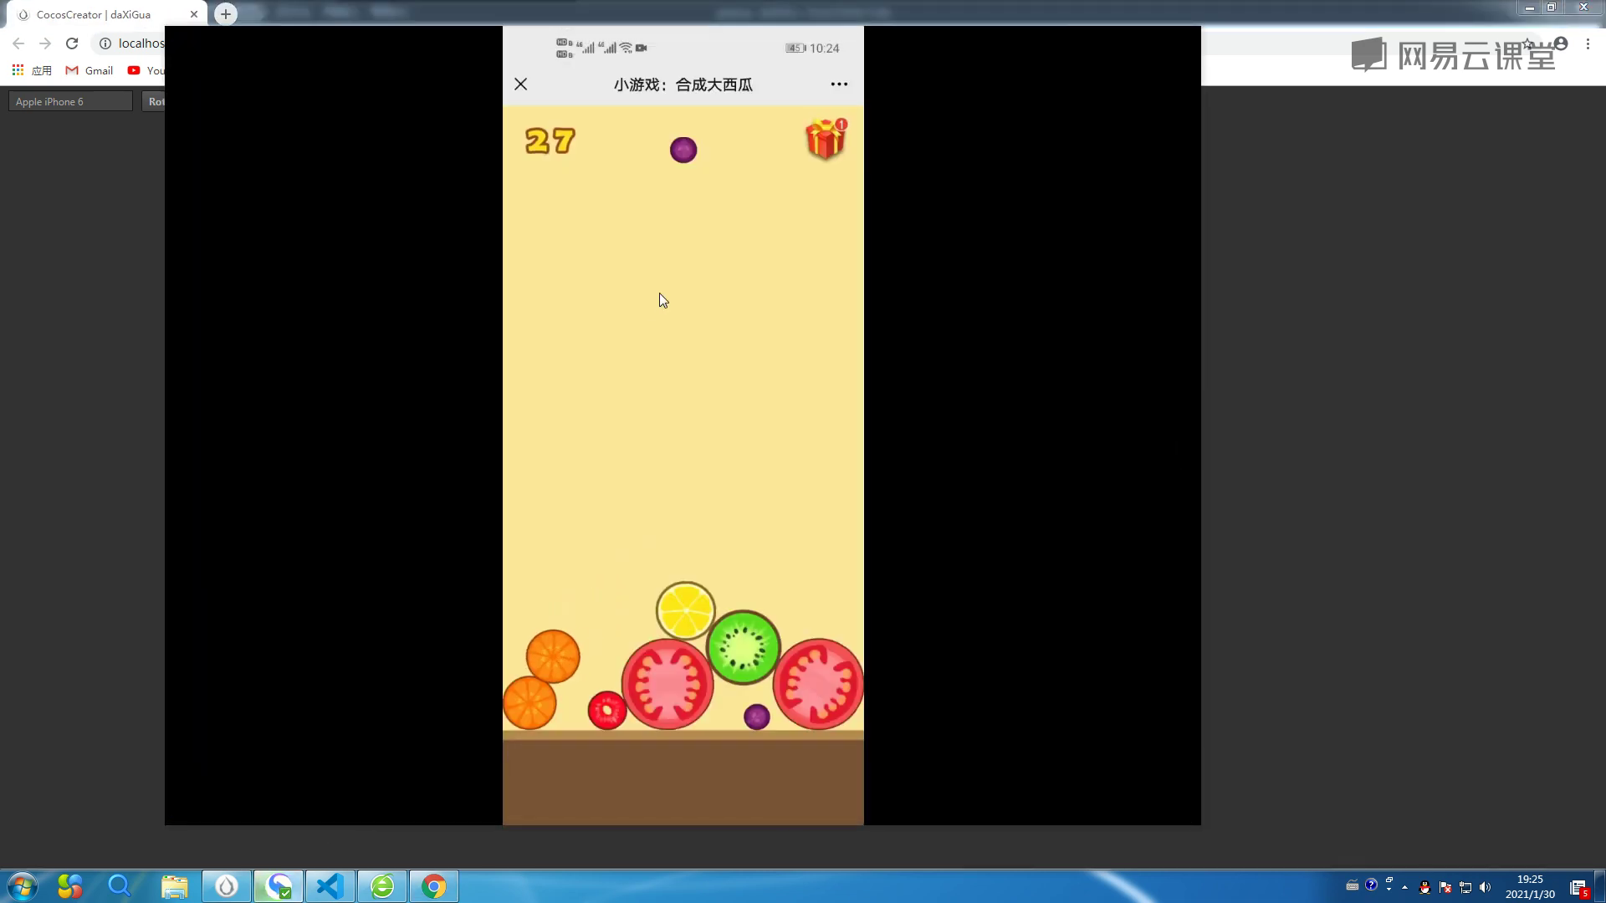
# Pause the reference gameplay video at 00:00:29, examine how the fruits rest on the ground, and hide the player.
pyautogui.moveTo(683, 298)
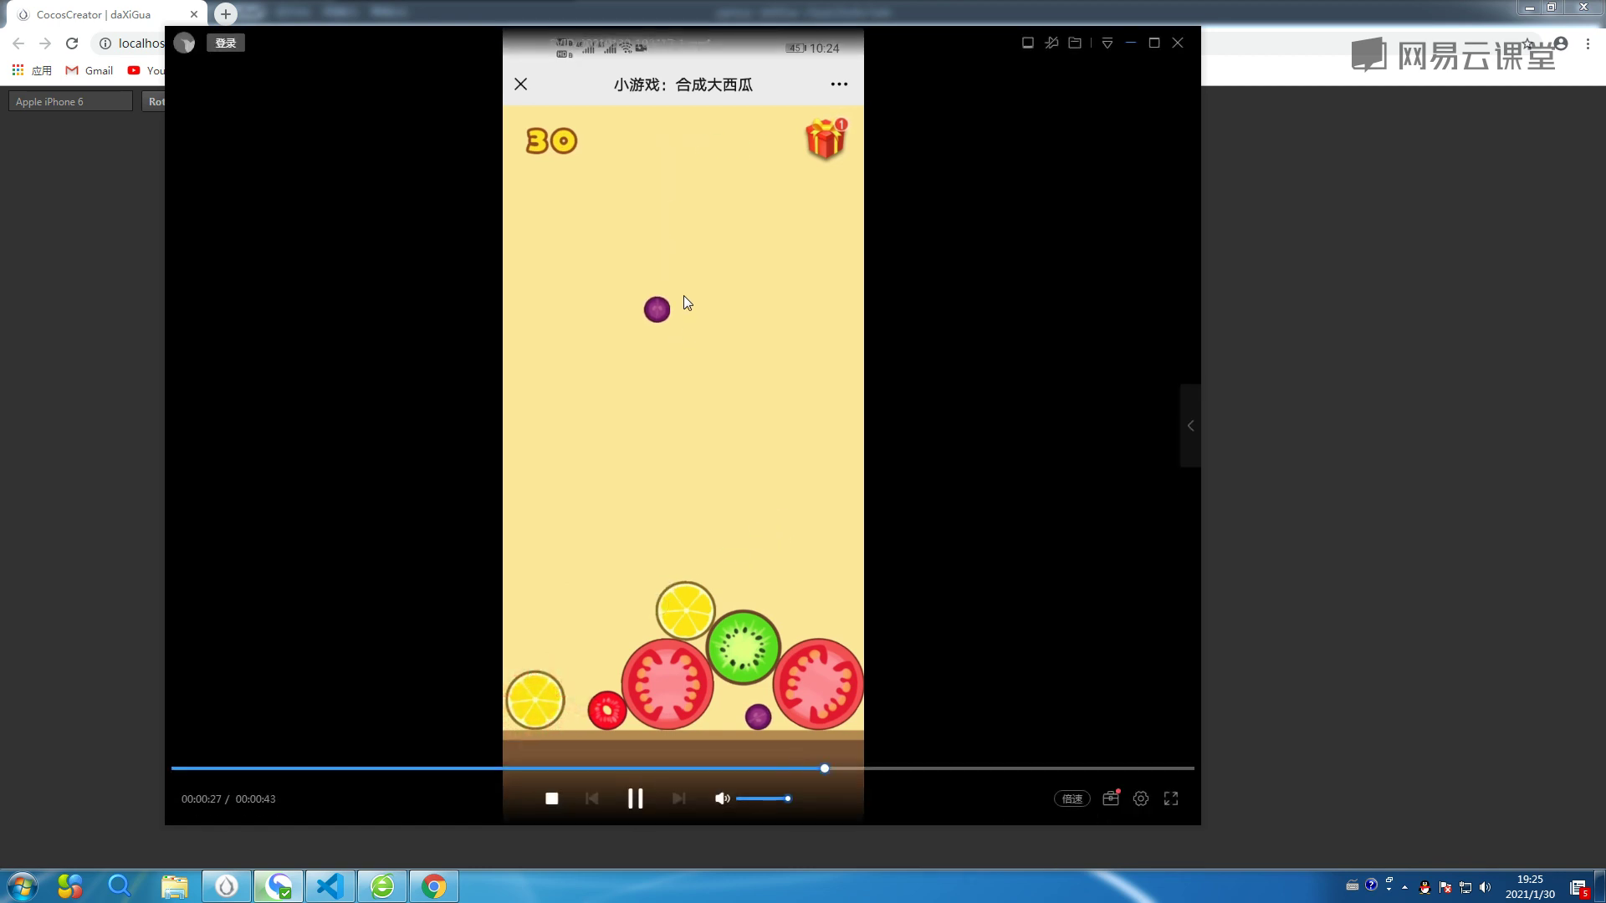
pyautogui.click(678, 492)
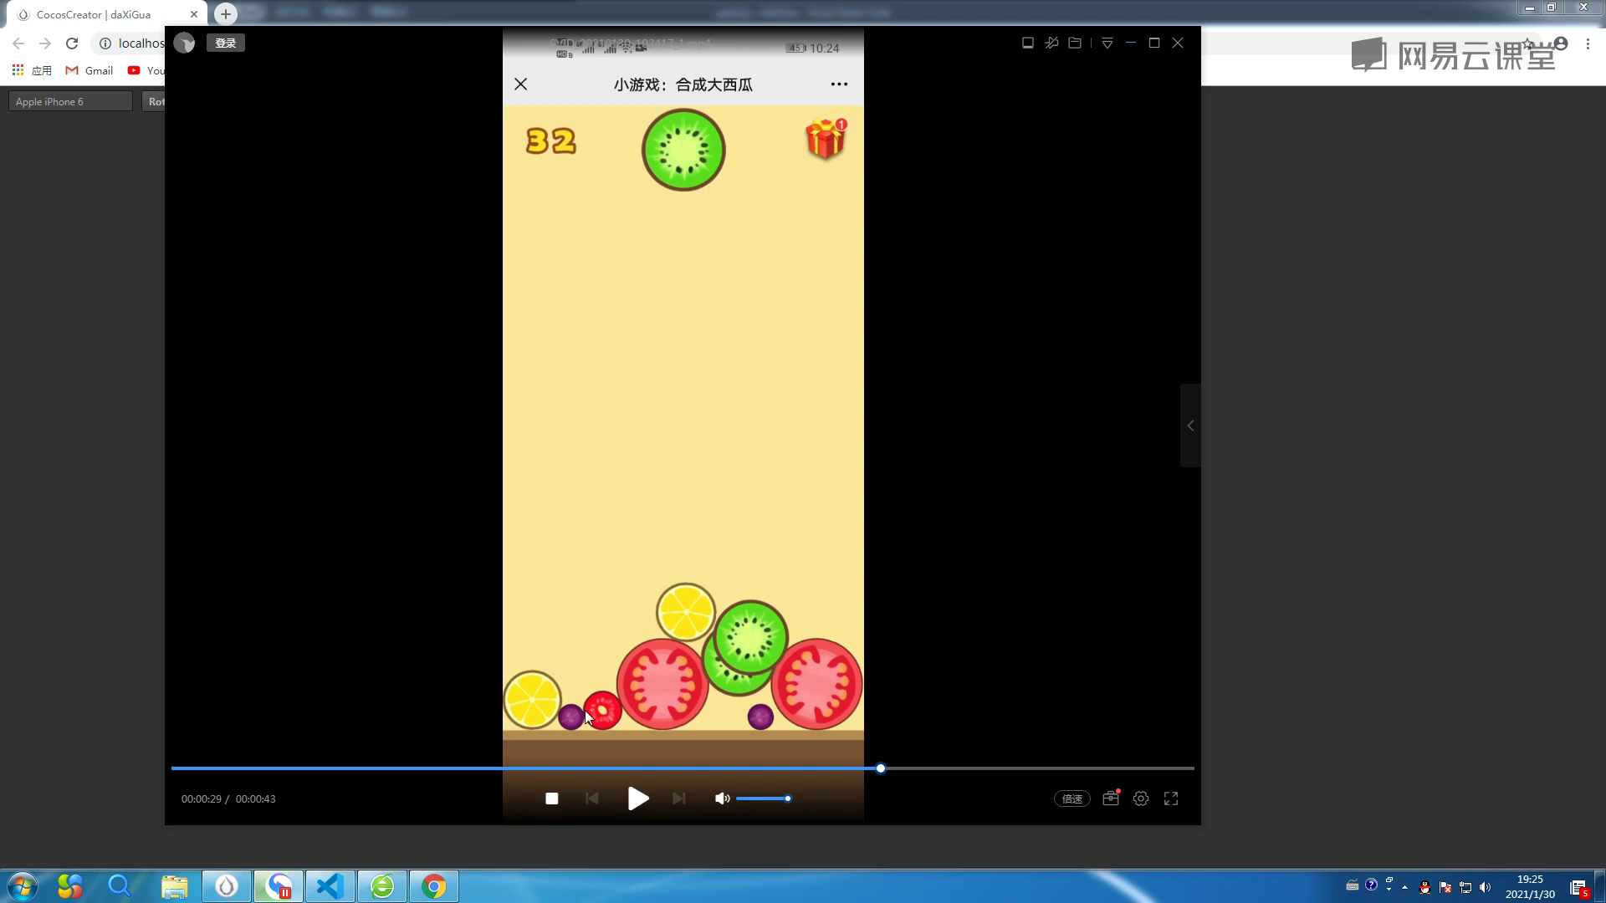
pyautogui.moveTo(720, 397)
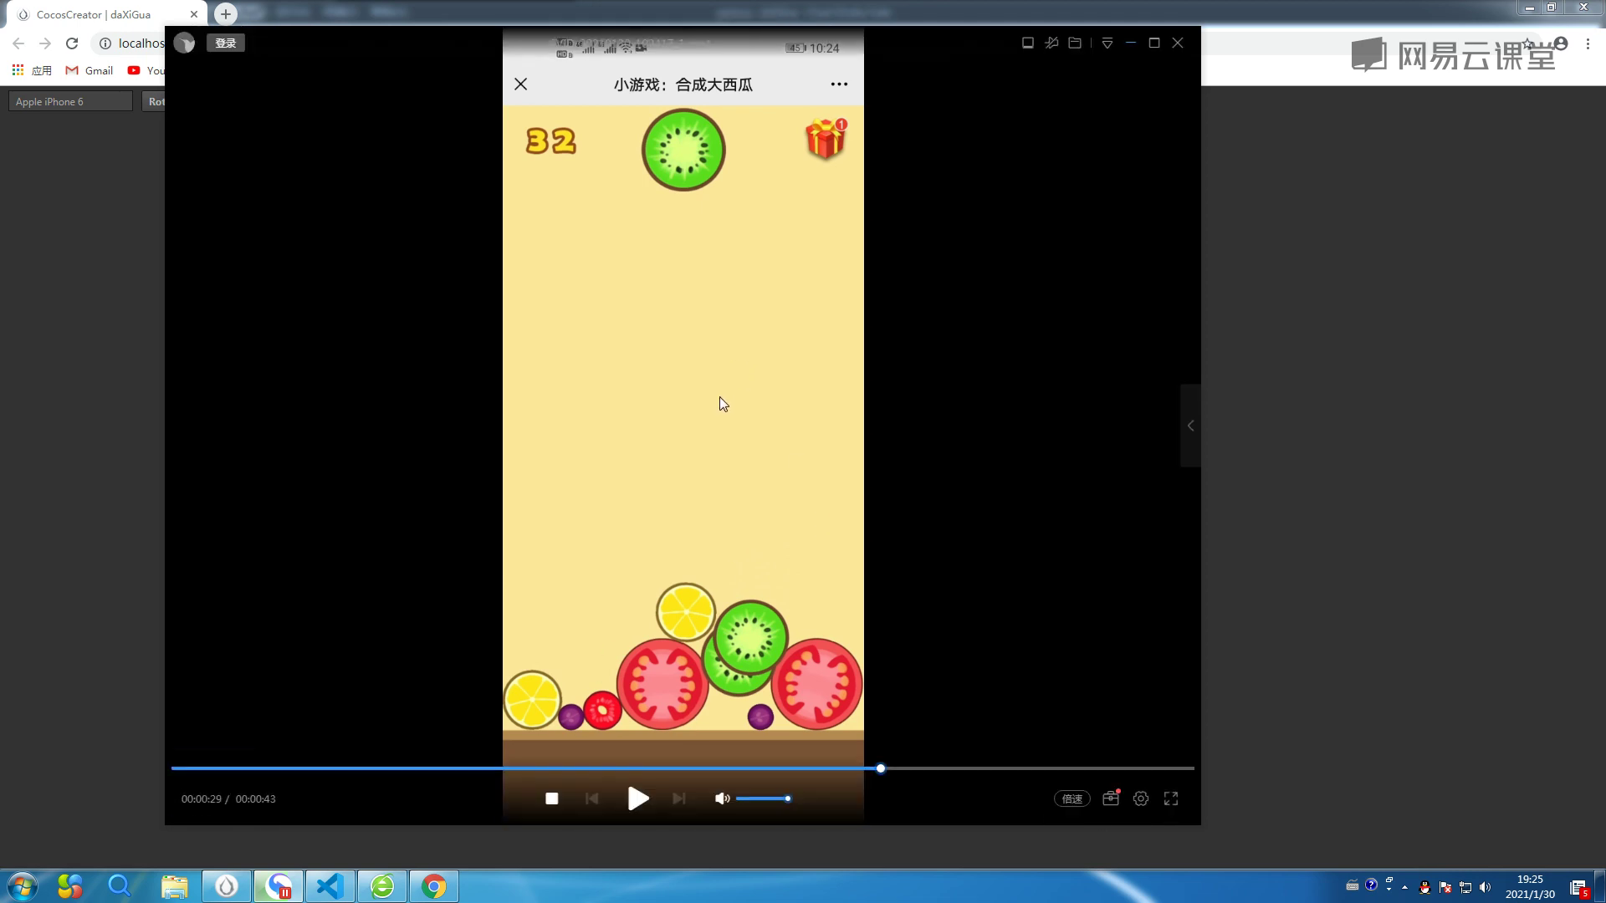
pyautogui.click(1129, 43)
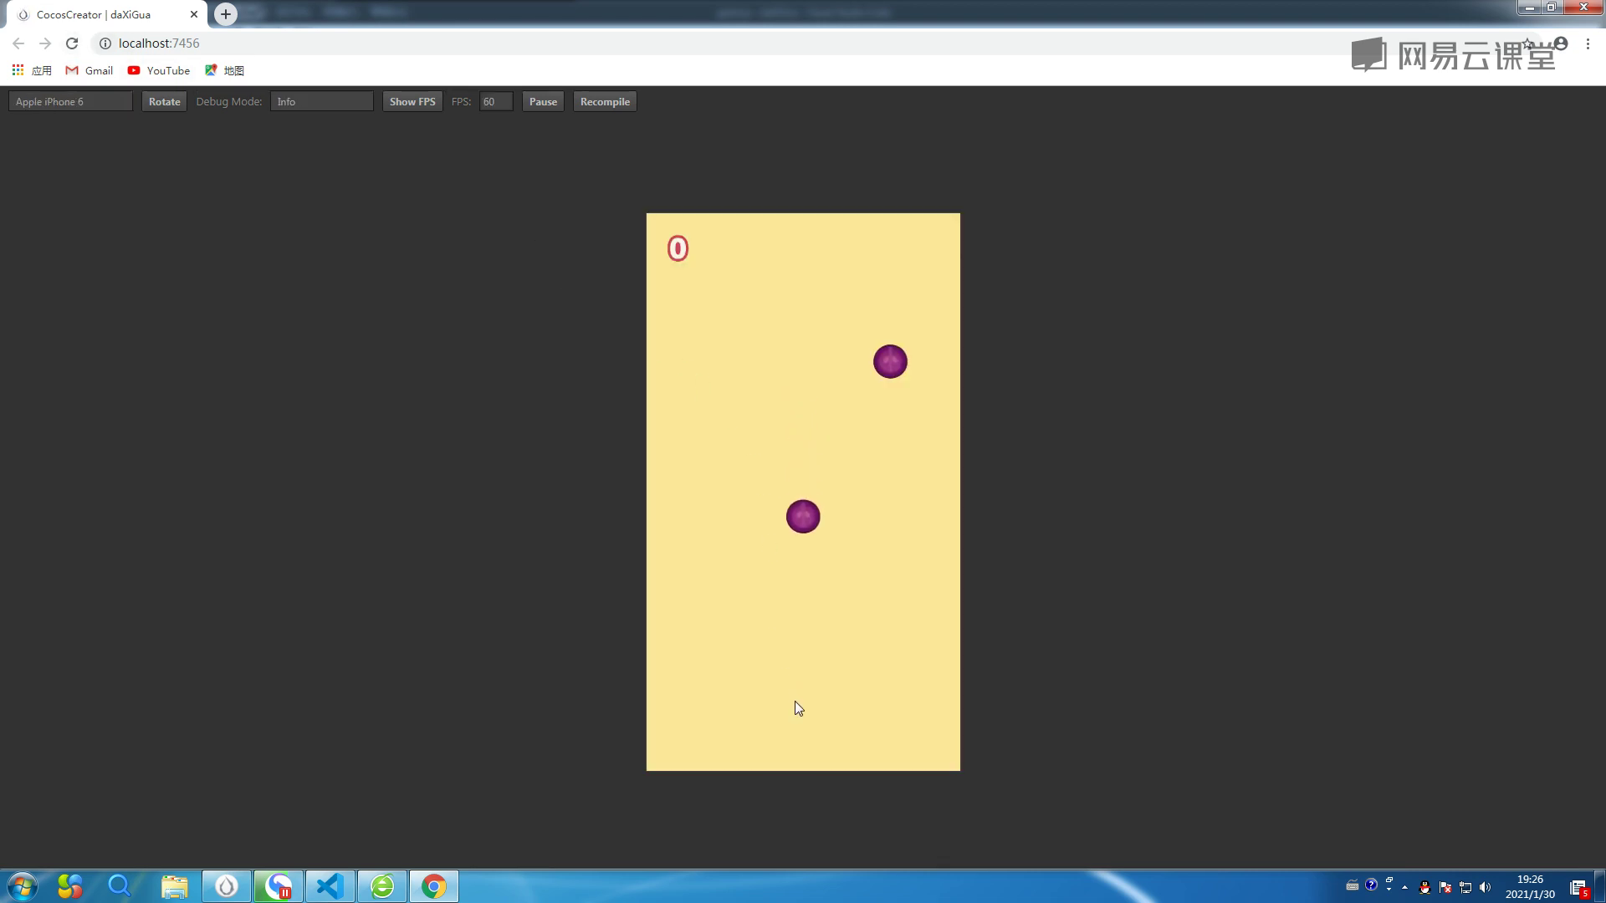
# Return to Cocos Creator and create an empty node under Canvas.
pyautogui.click(1528, 8)
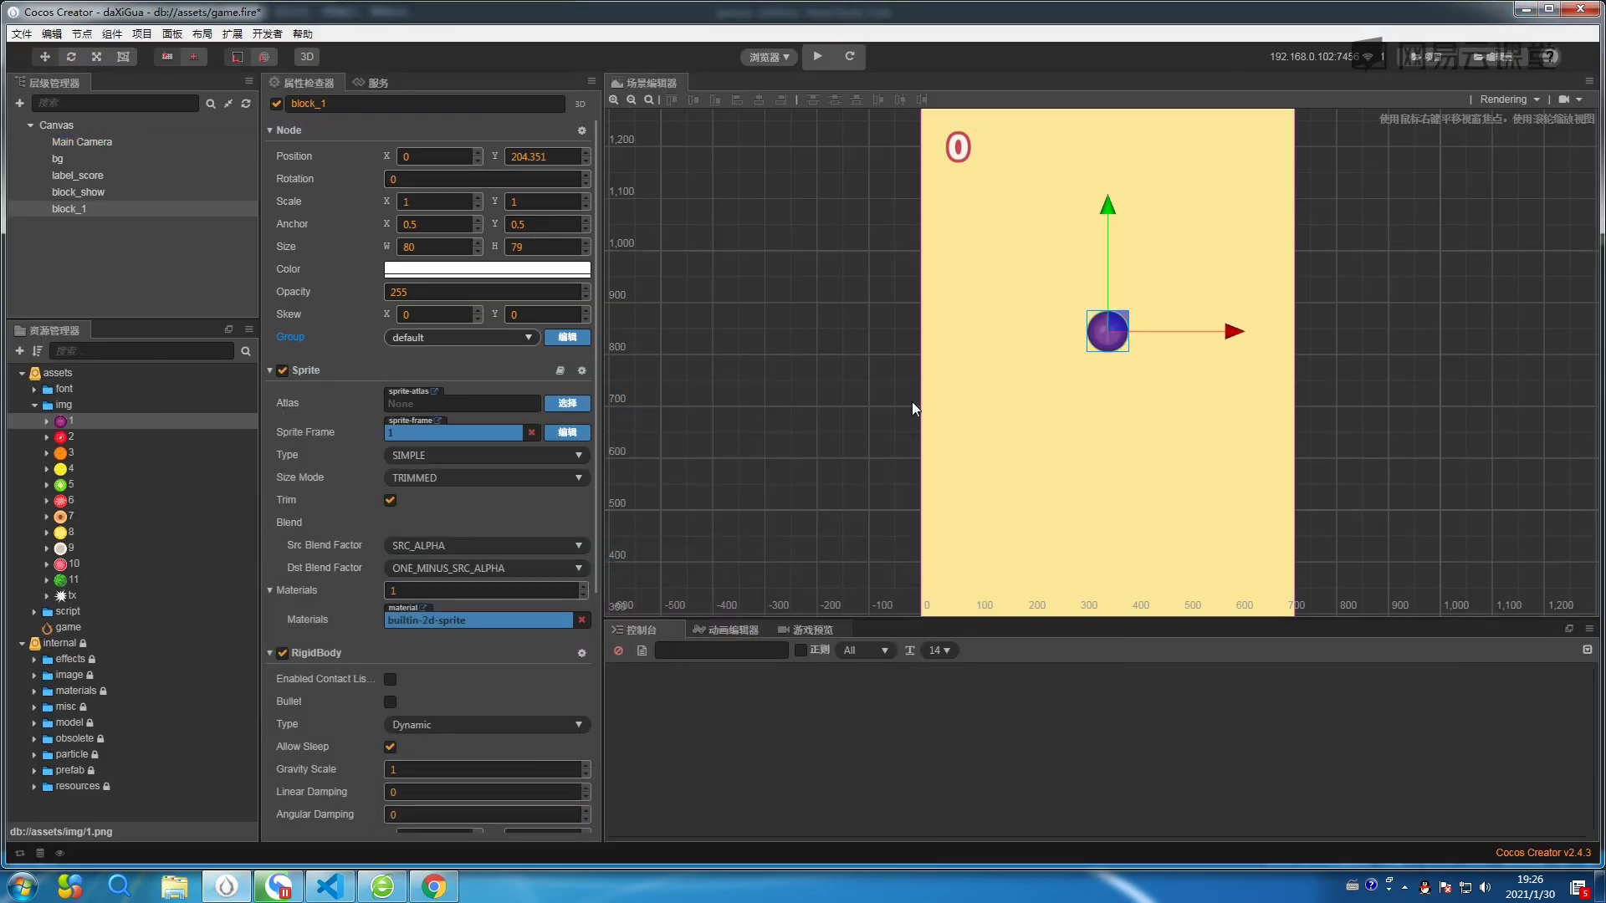
pyautogui.scroll(-3, 1307, 416)
pyautogui.moveTo(1400, 419); pyautogui.dragTo(1183, 296, button='right')
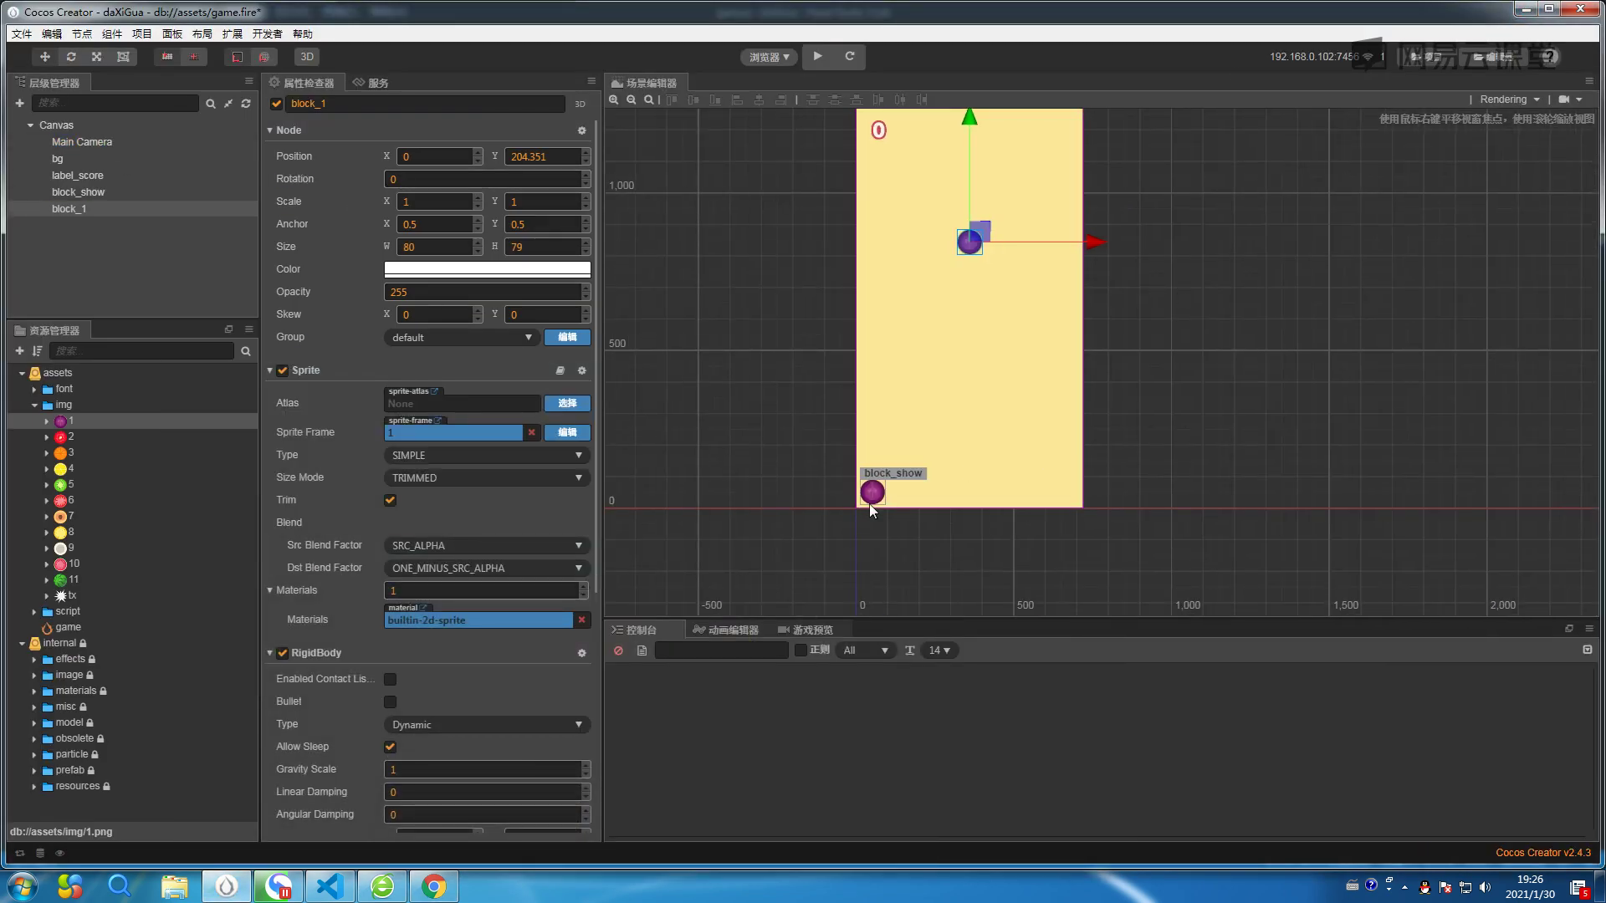
pyautogui.rightClick(76, 122)
pyautogui.moveTo(113, 136)
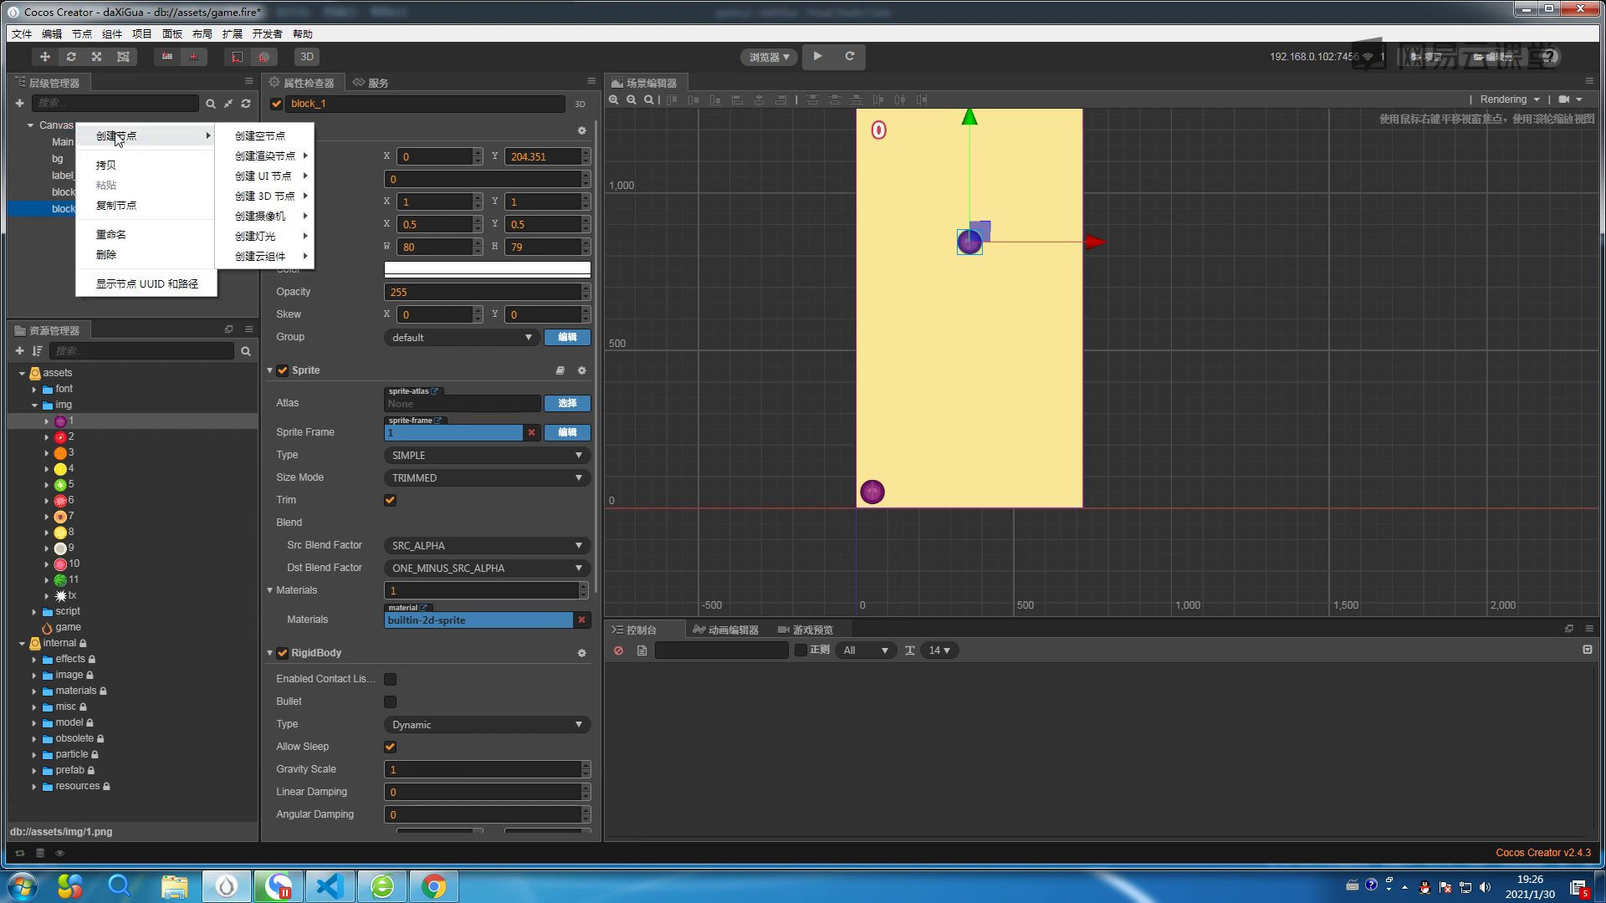
pyautogui.click(249, 137)
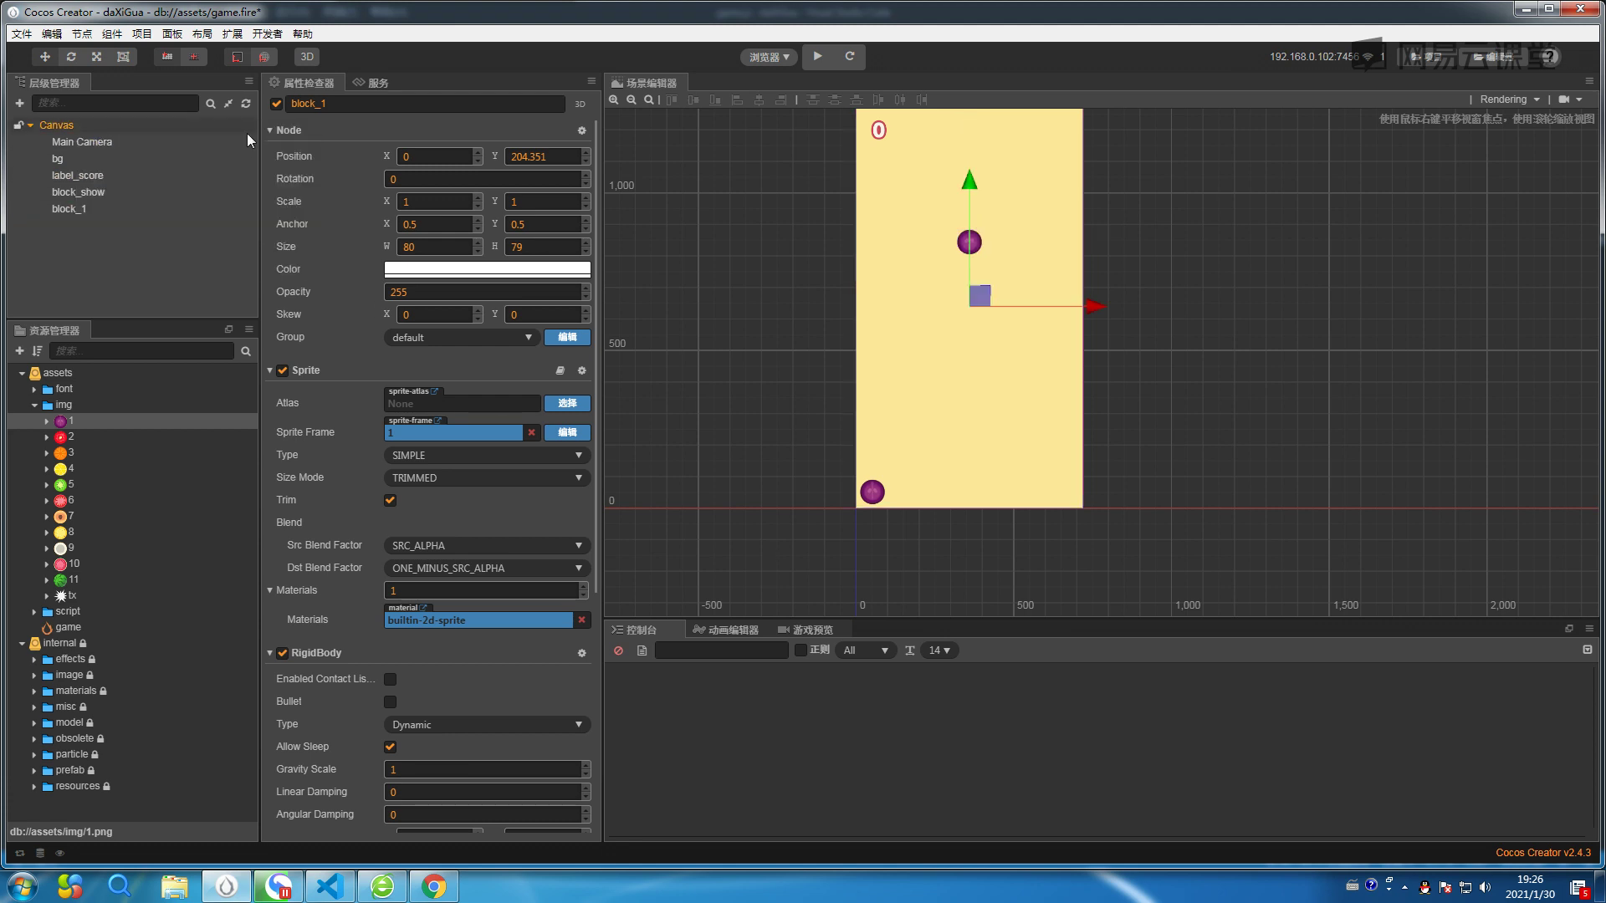
# Rename the new empty node under Canvas as node_qiang.
pyautogui.click(350, 105)
pyautogui.write('nod')
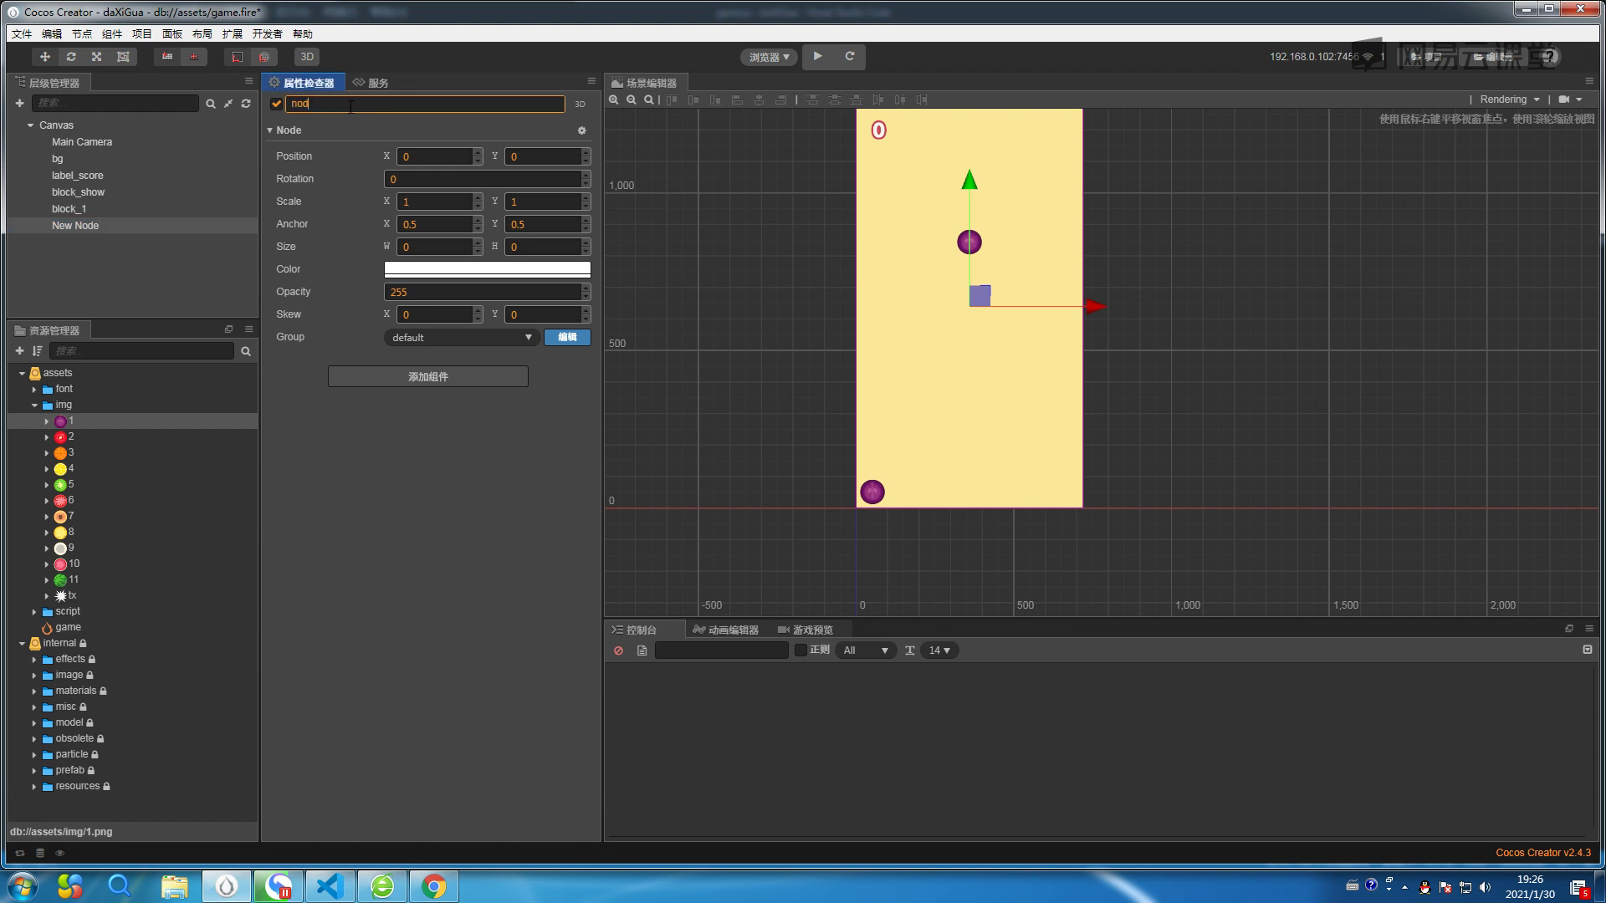
pyautogui.write('e_qiang')
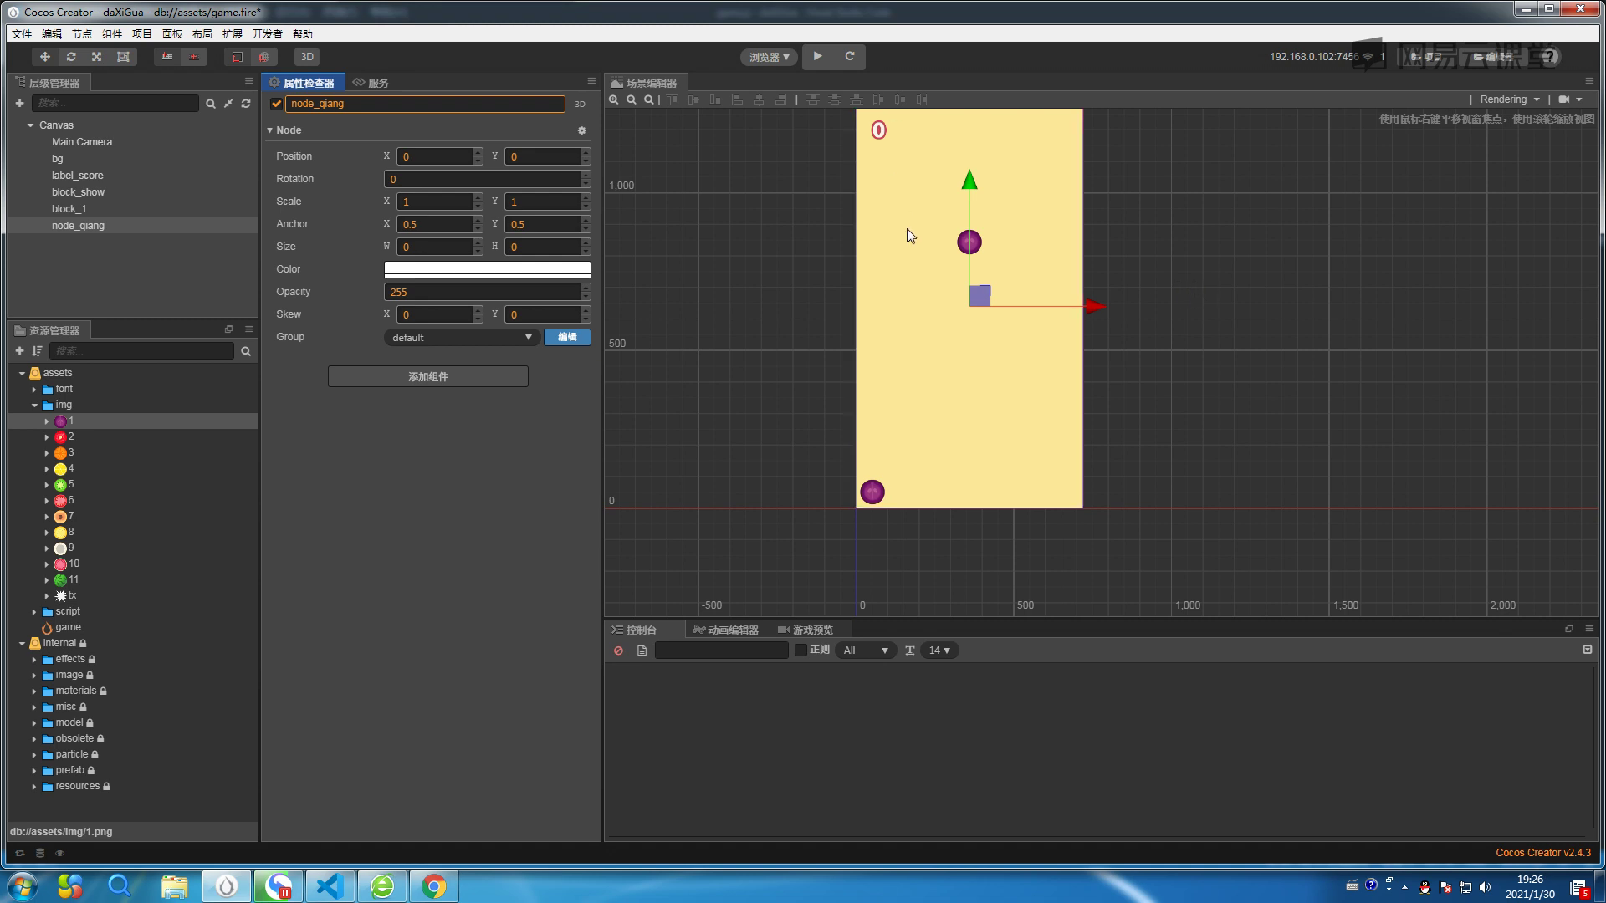
# Create a single-color Sprite as a child of node_qiang and set its width to 720.
pyautogui.moveTo(1156, 335); pyautogui.dragTo(1094, 256, button='right')
pyautogui.rightClick(104, 225)
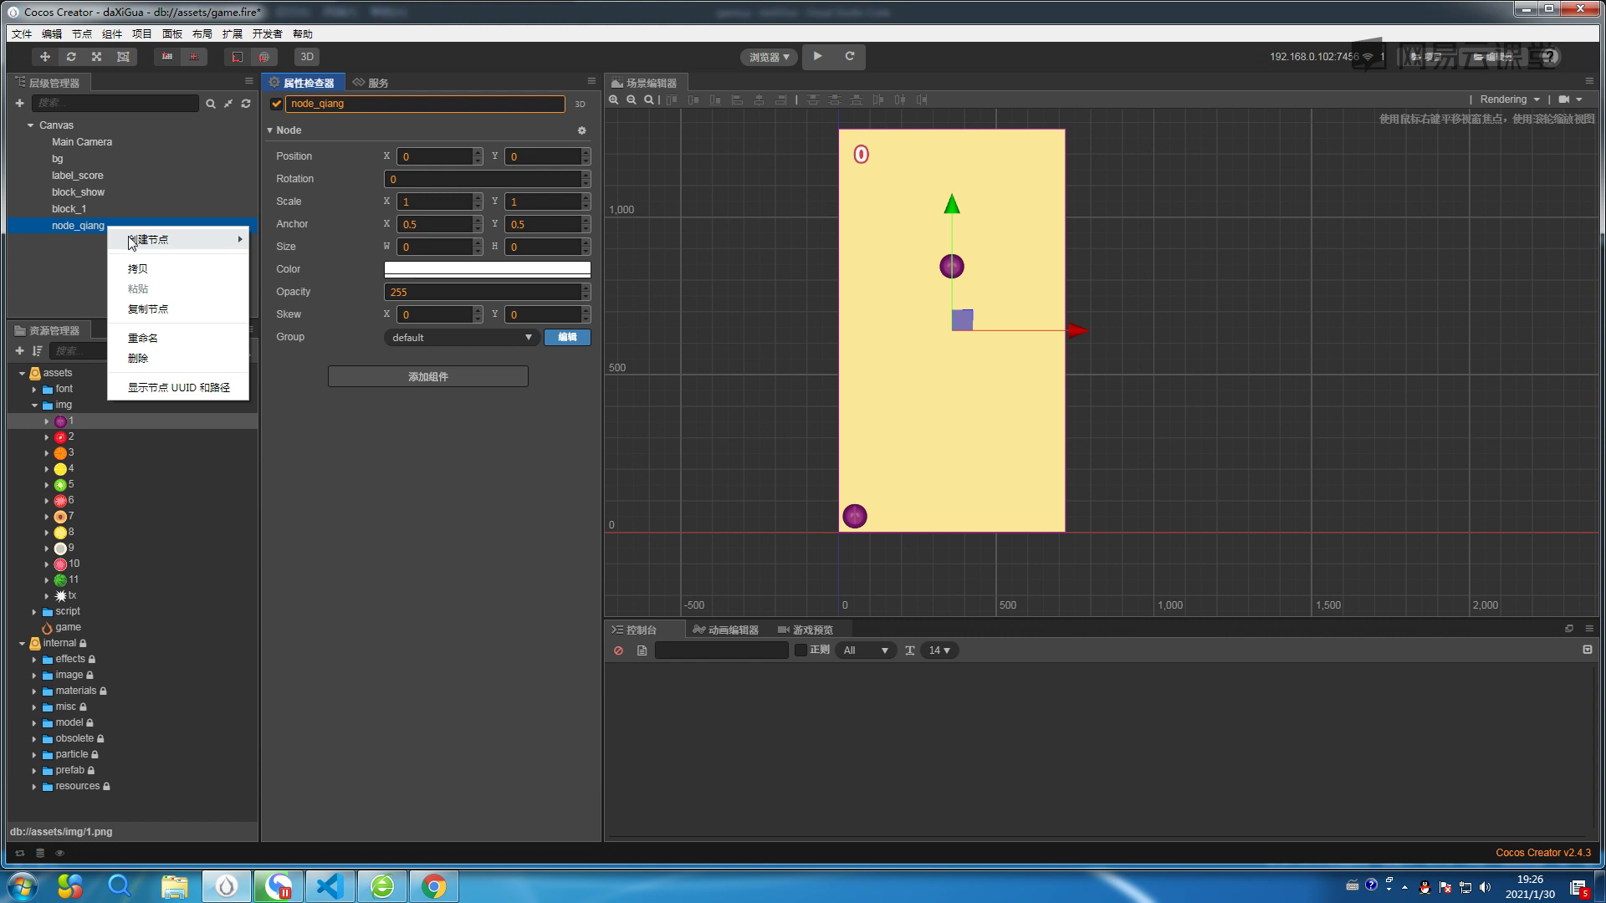
pyautogui.moveTo(141, 242)
pyautogui.moveTo(299, 263)
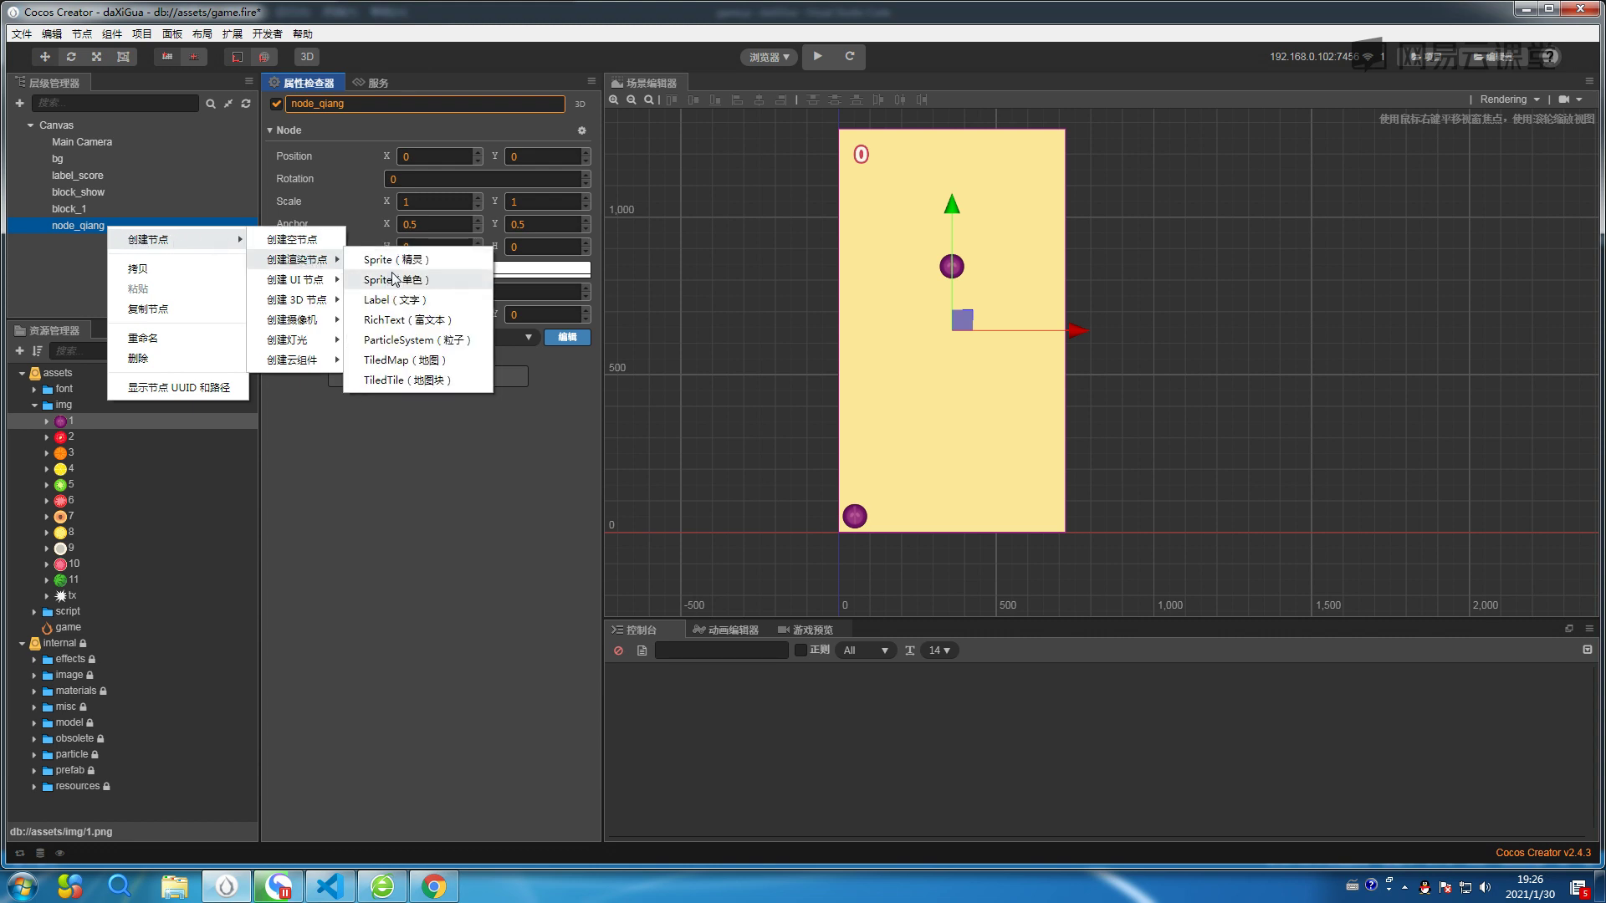
pyautogui.click(394, 281)
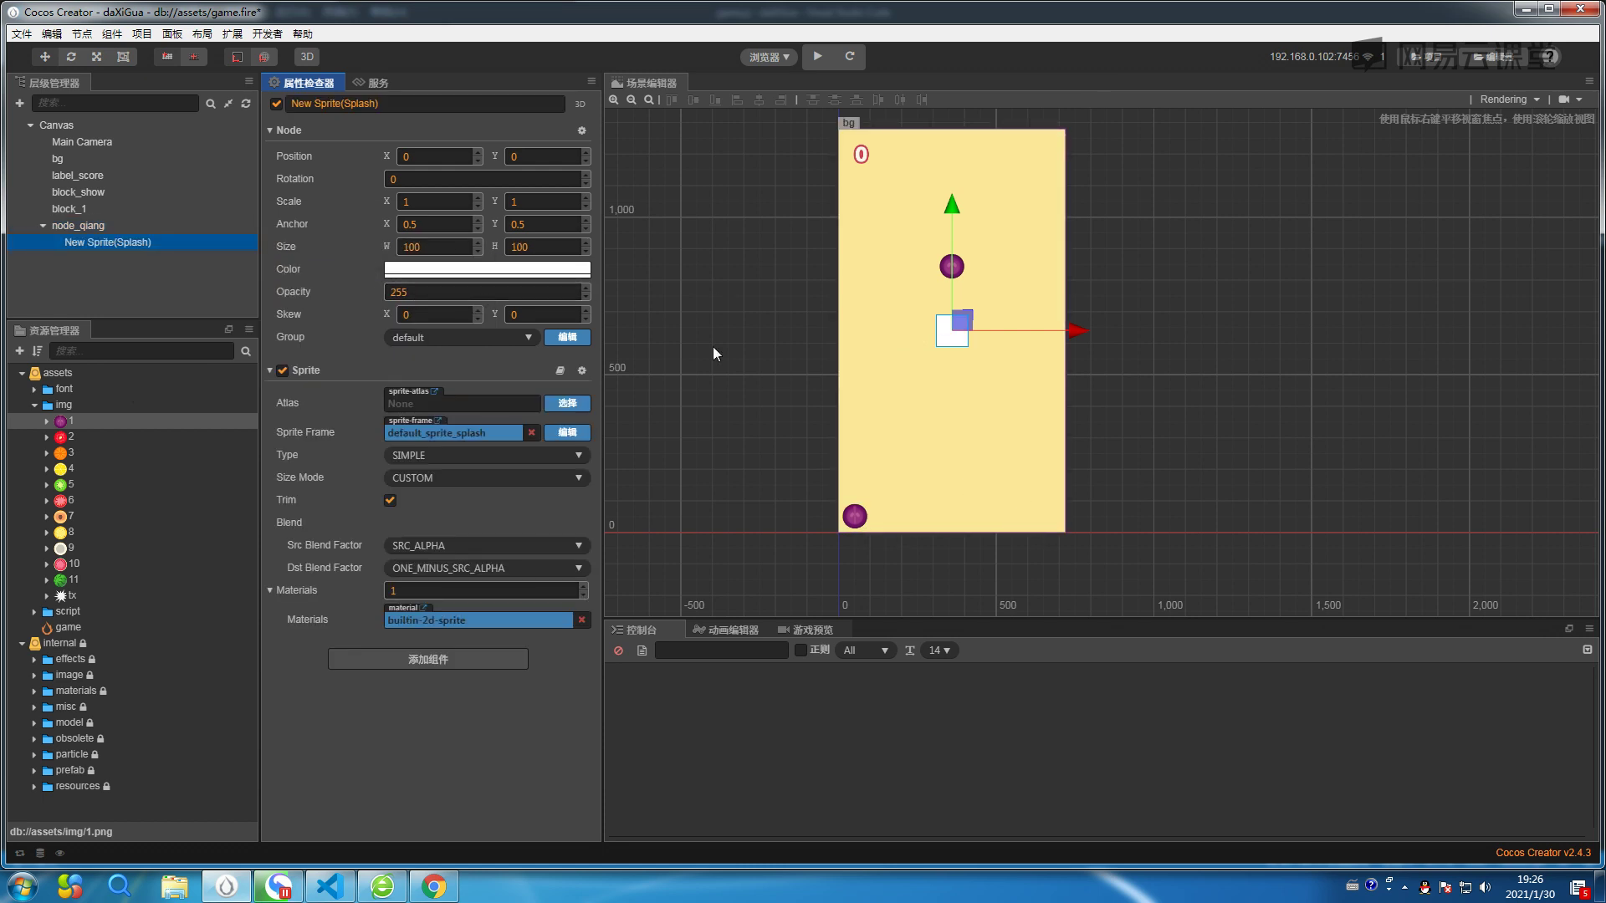
pyautogui.click(431, 246)
pyautogui.write('720')
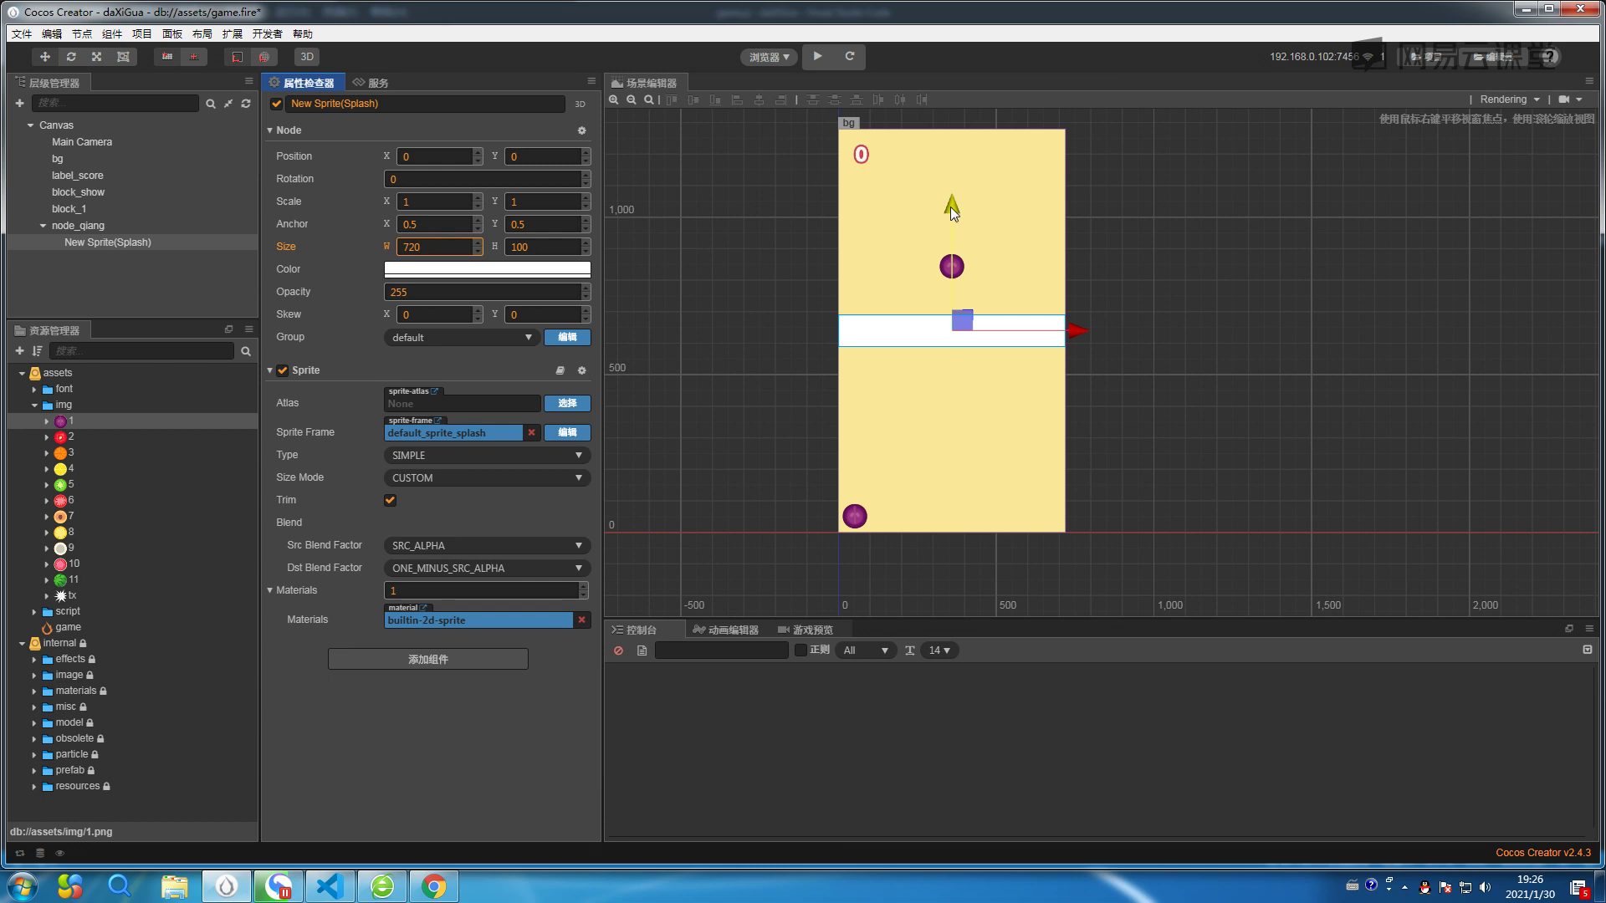
# Move the white sprite down to about Y -212 and set its Y anchor to 1.
pyautogui.moveTo(957, 205); pyautogui.dragTo(965, 261)
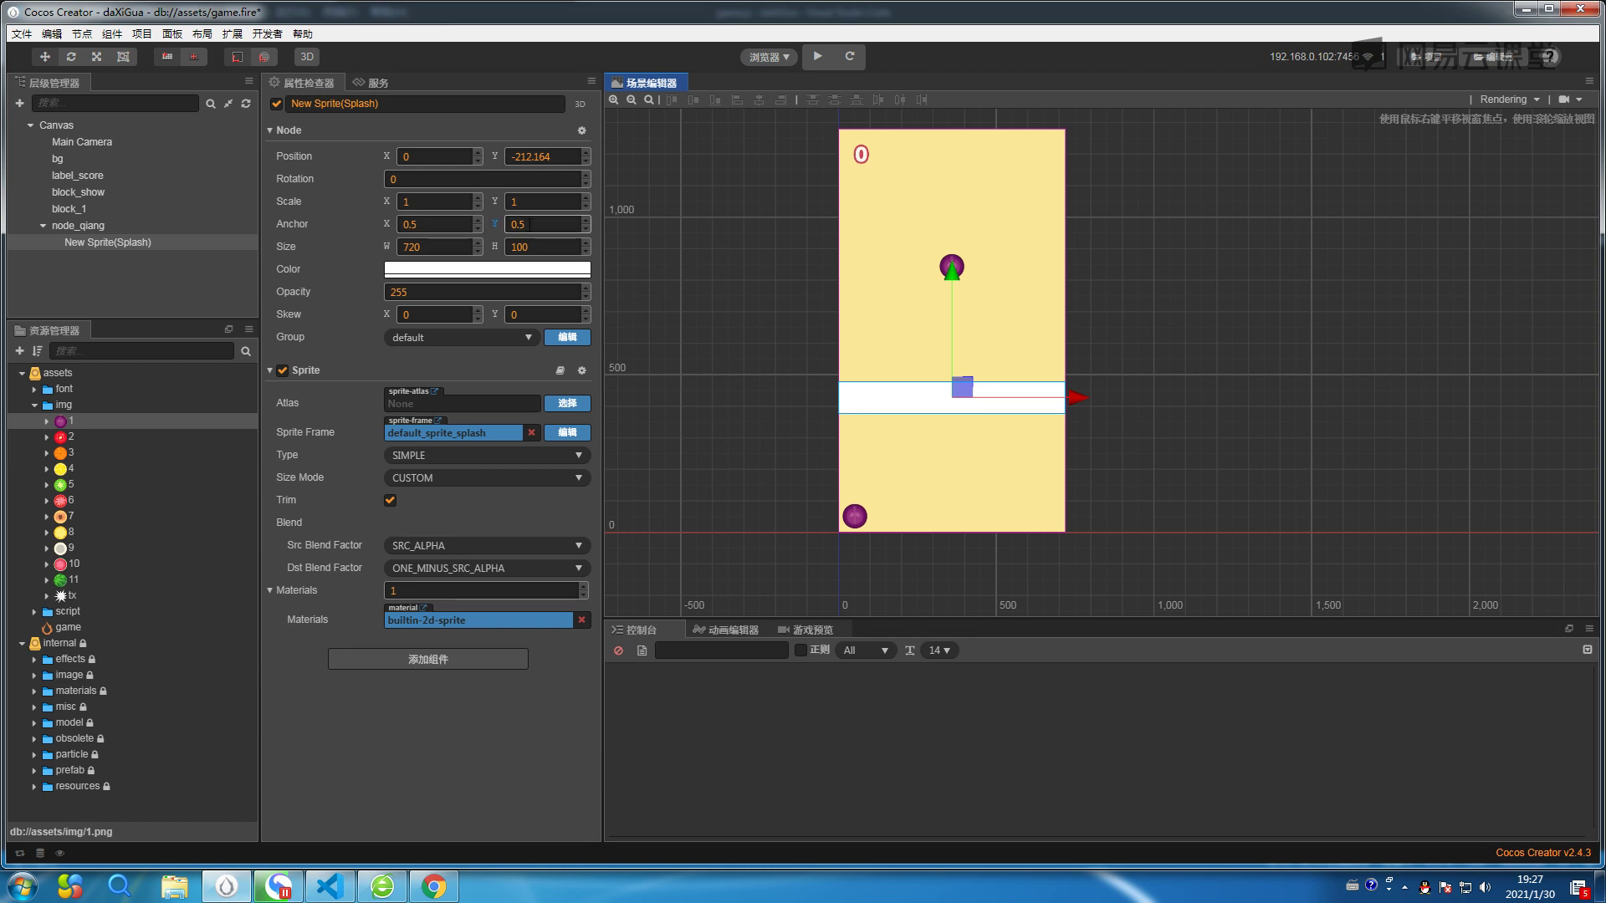
pyautogui.scroll(2, 957, 405)
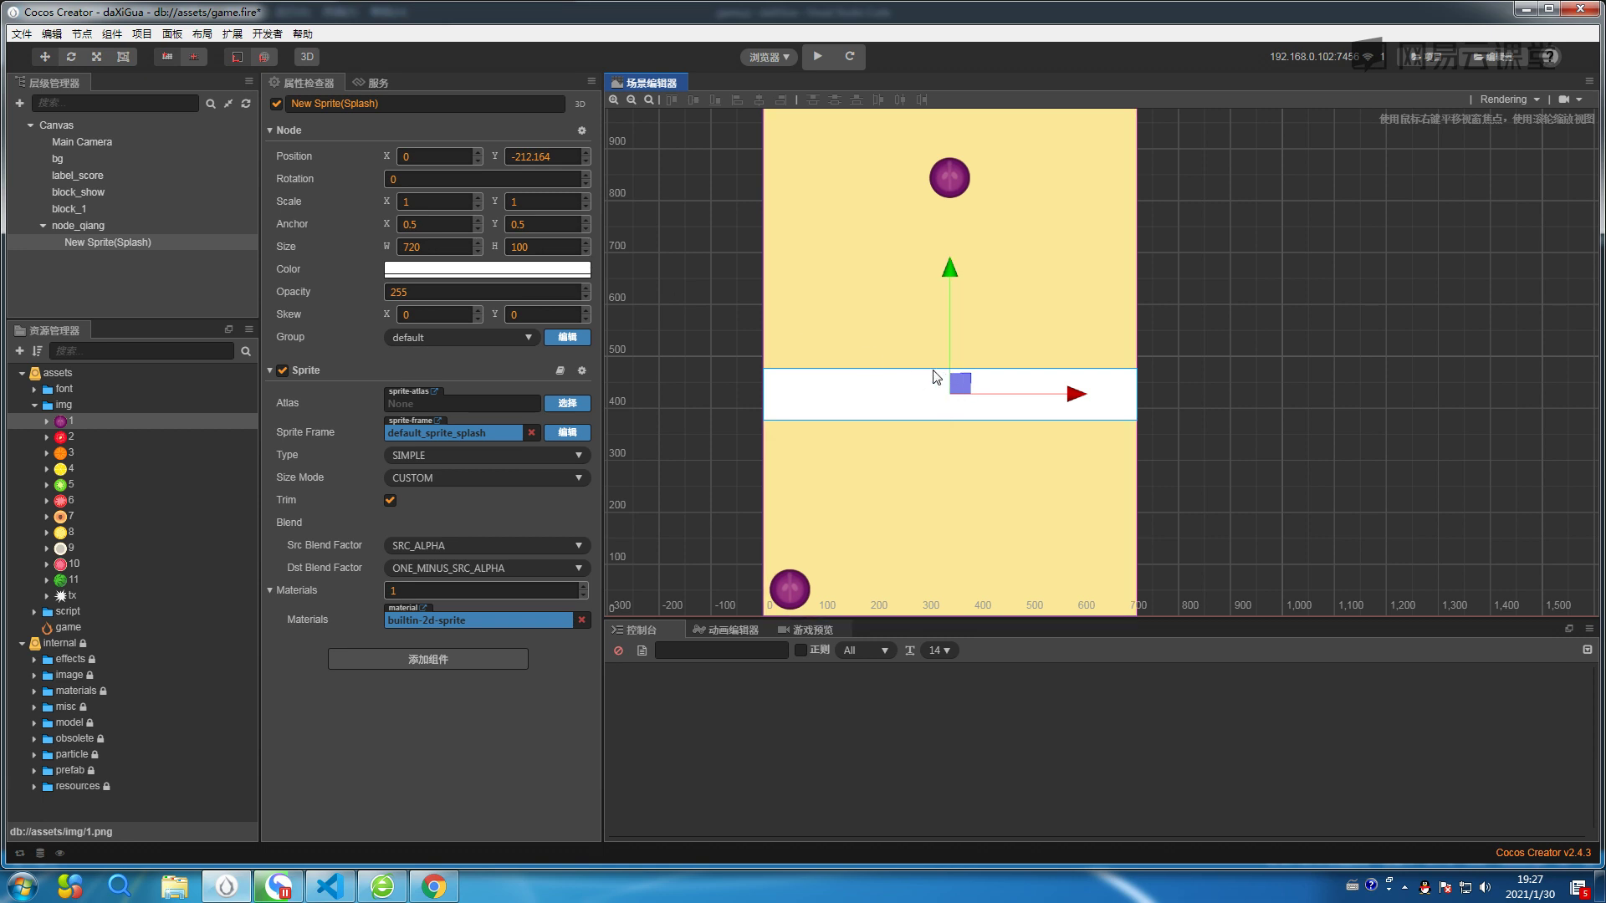
pyautogui.click(540, 224)
pyautogui.write('1')
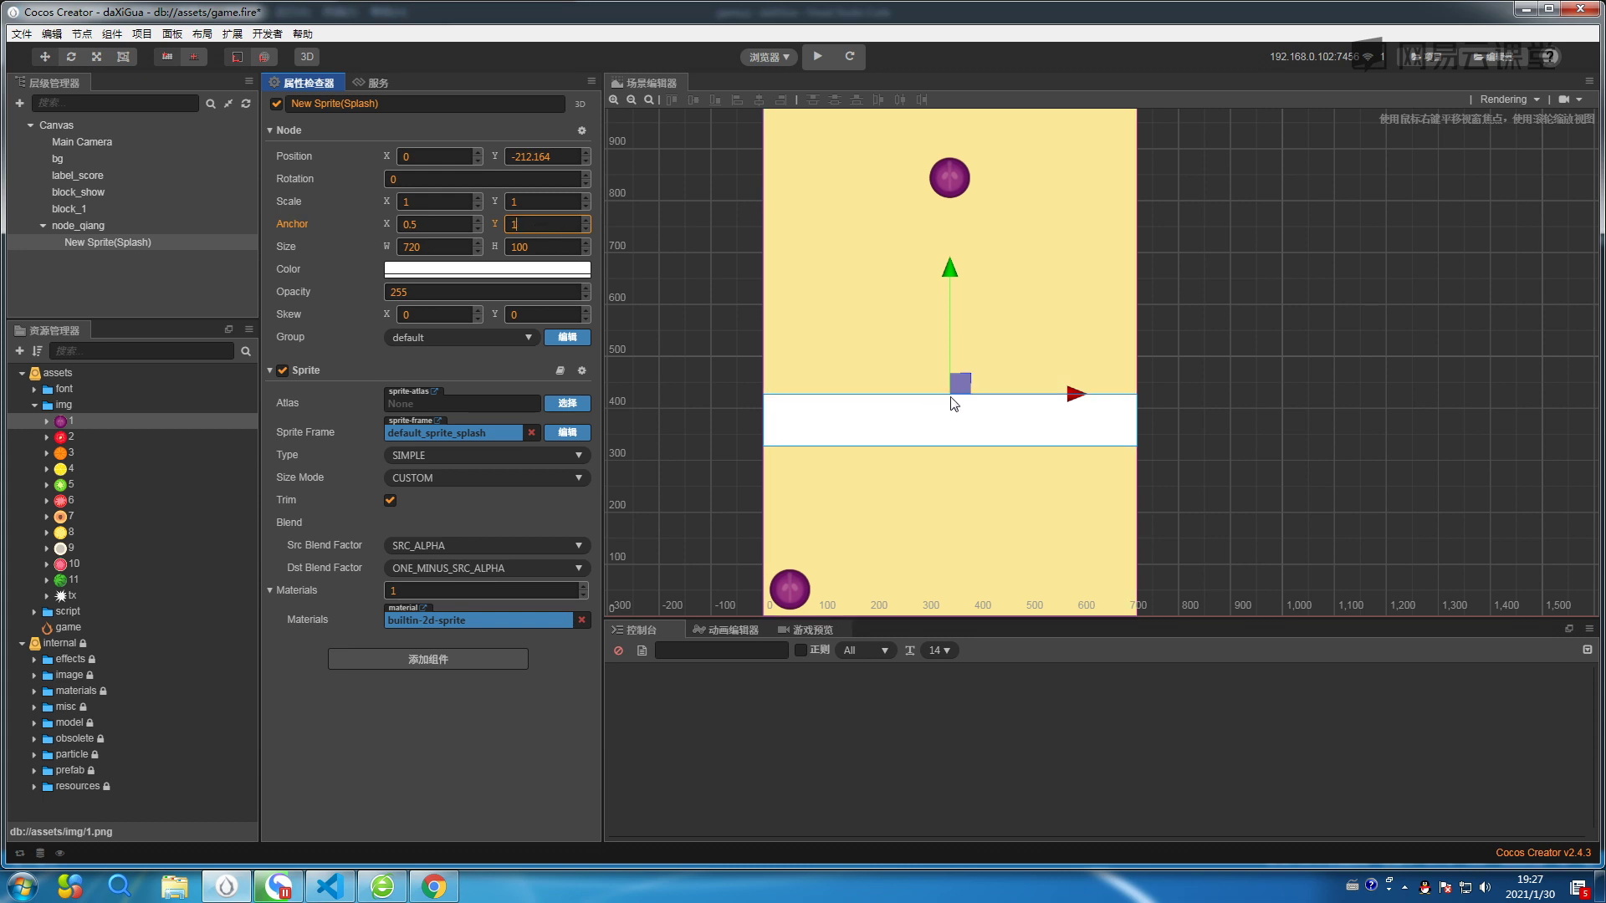
pyautogui.scroll(-4, 953, 404)
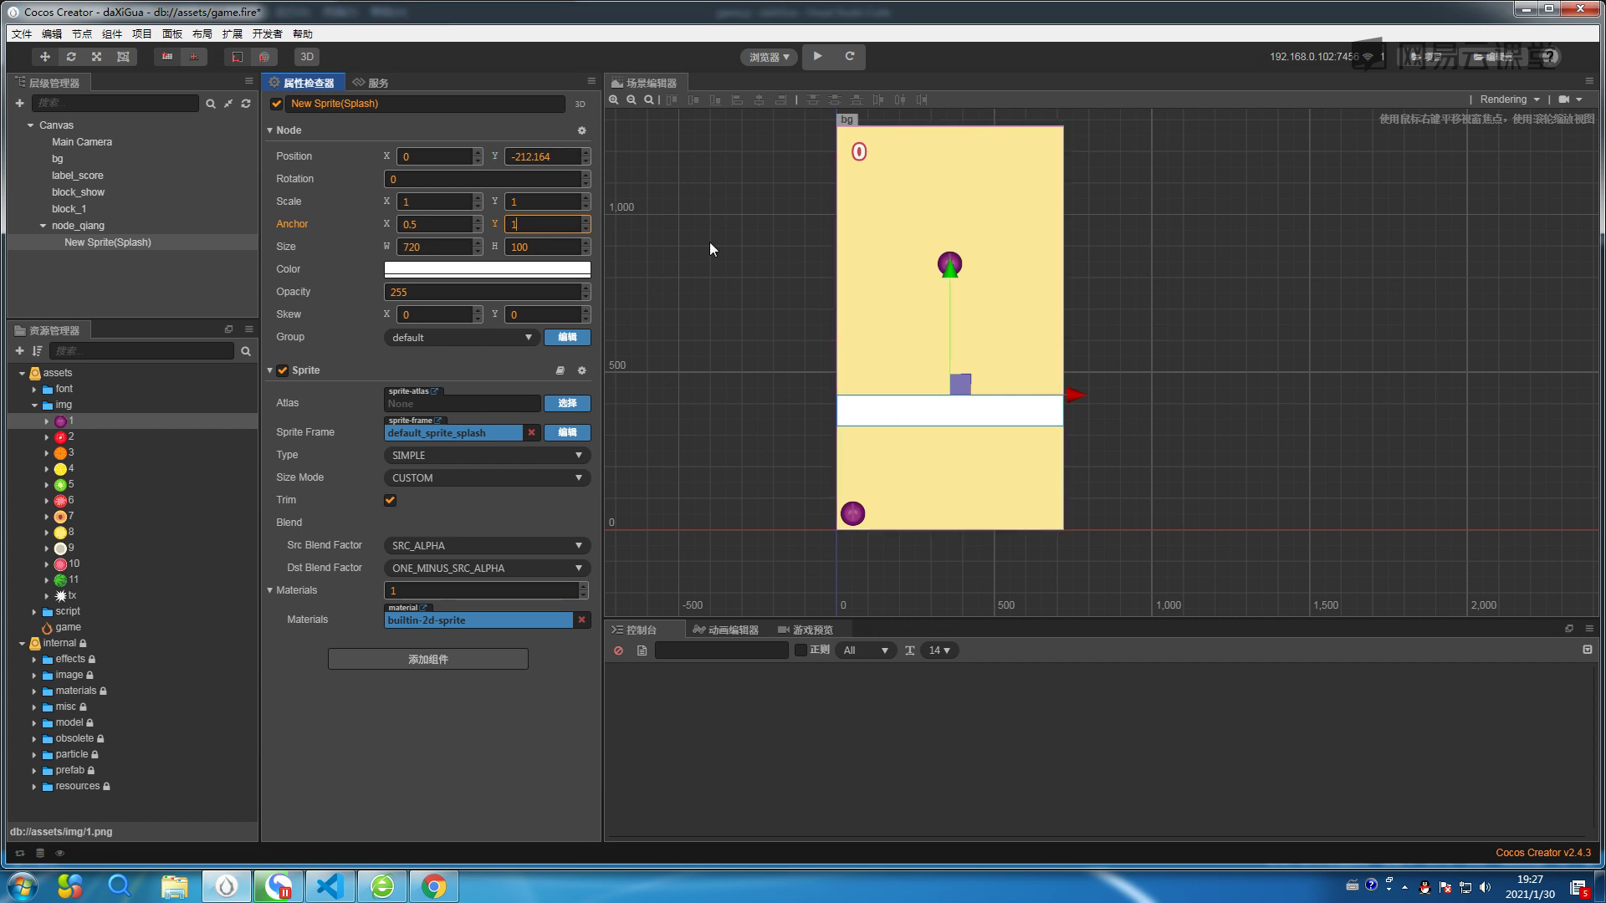
# Set the white sprite's Y position to -1280/2 so its upper edge meets the background's lower edge.
pyautogui.click(556, 157)
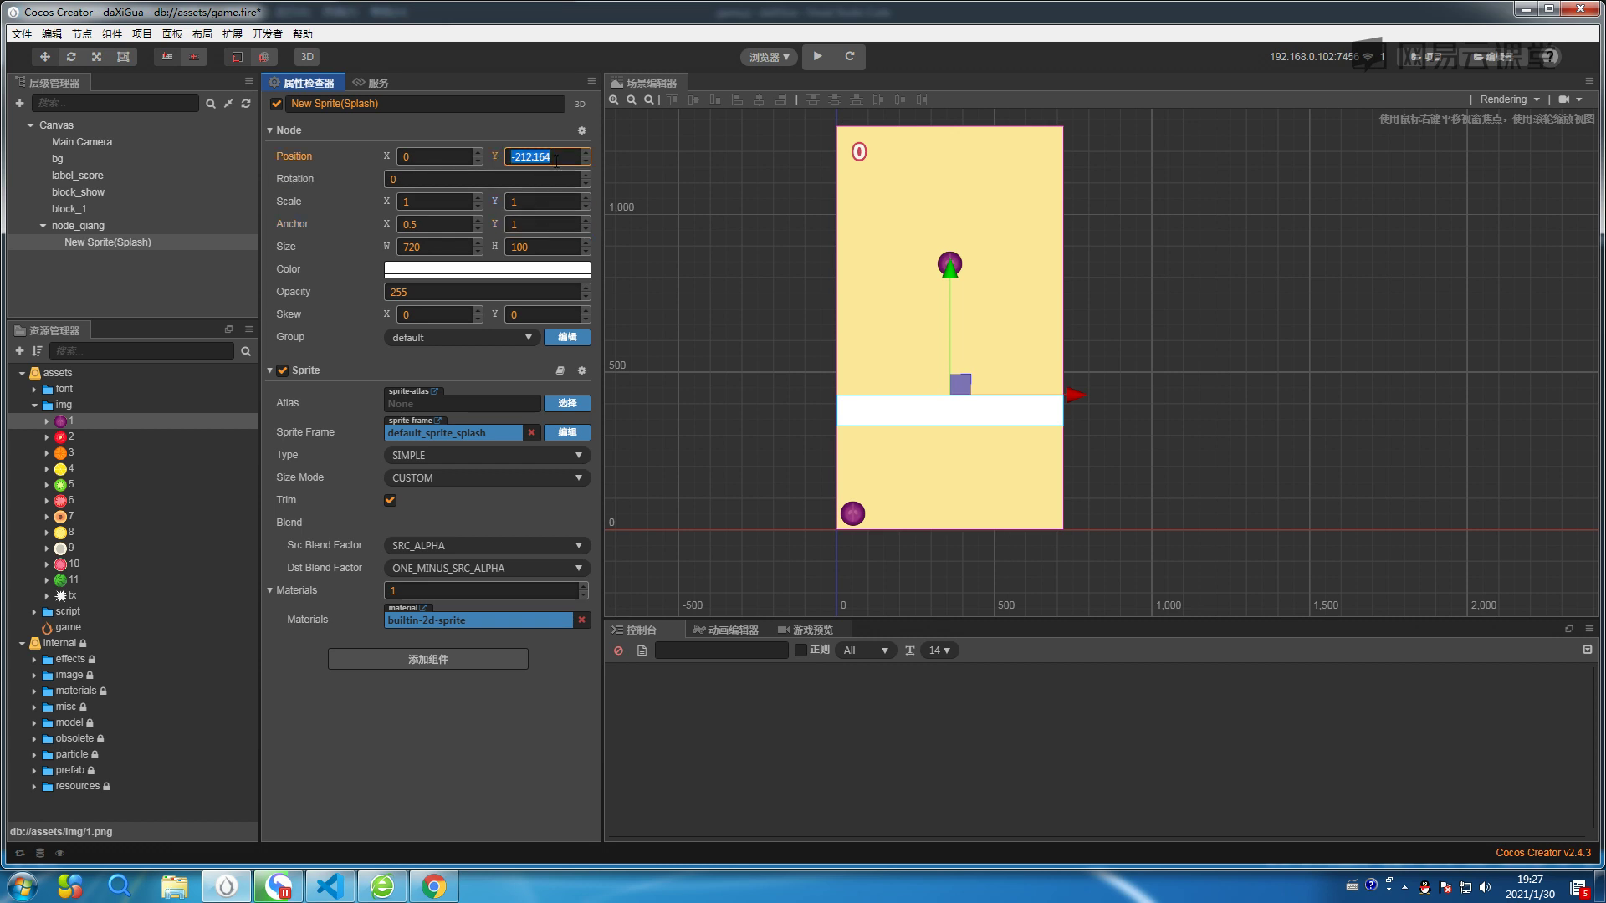
pyautogui.write('0')
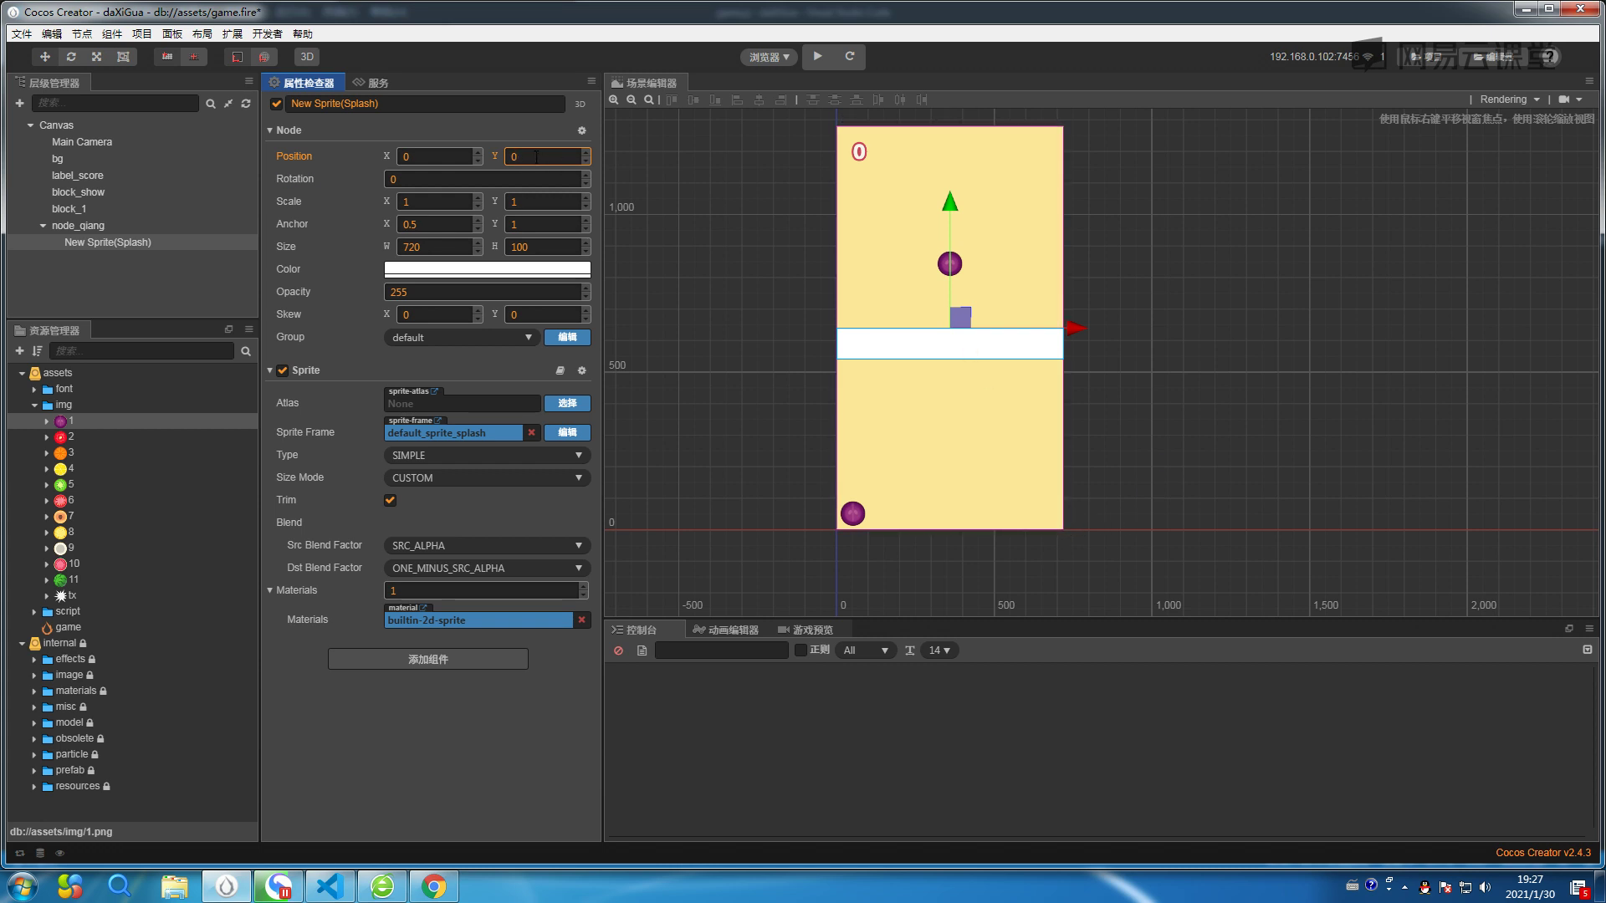
pyautogui.write('1280/2')
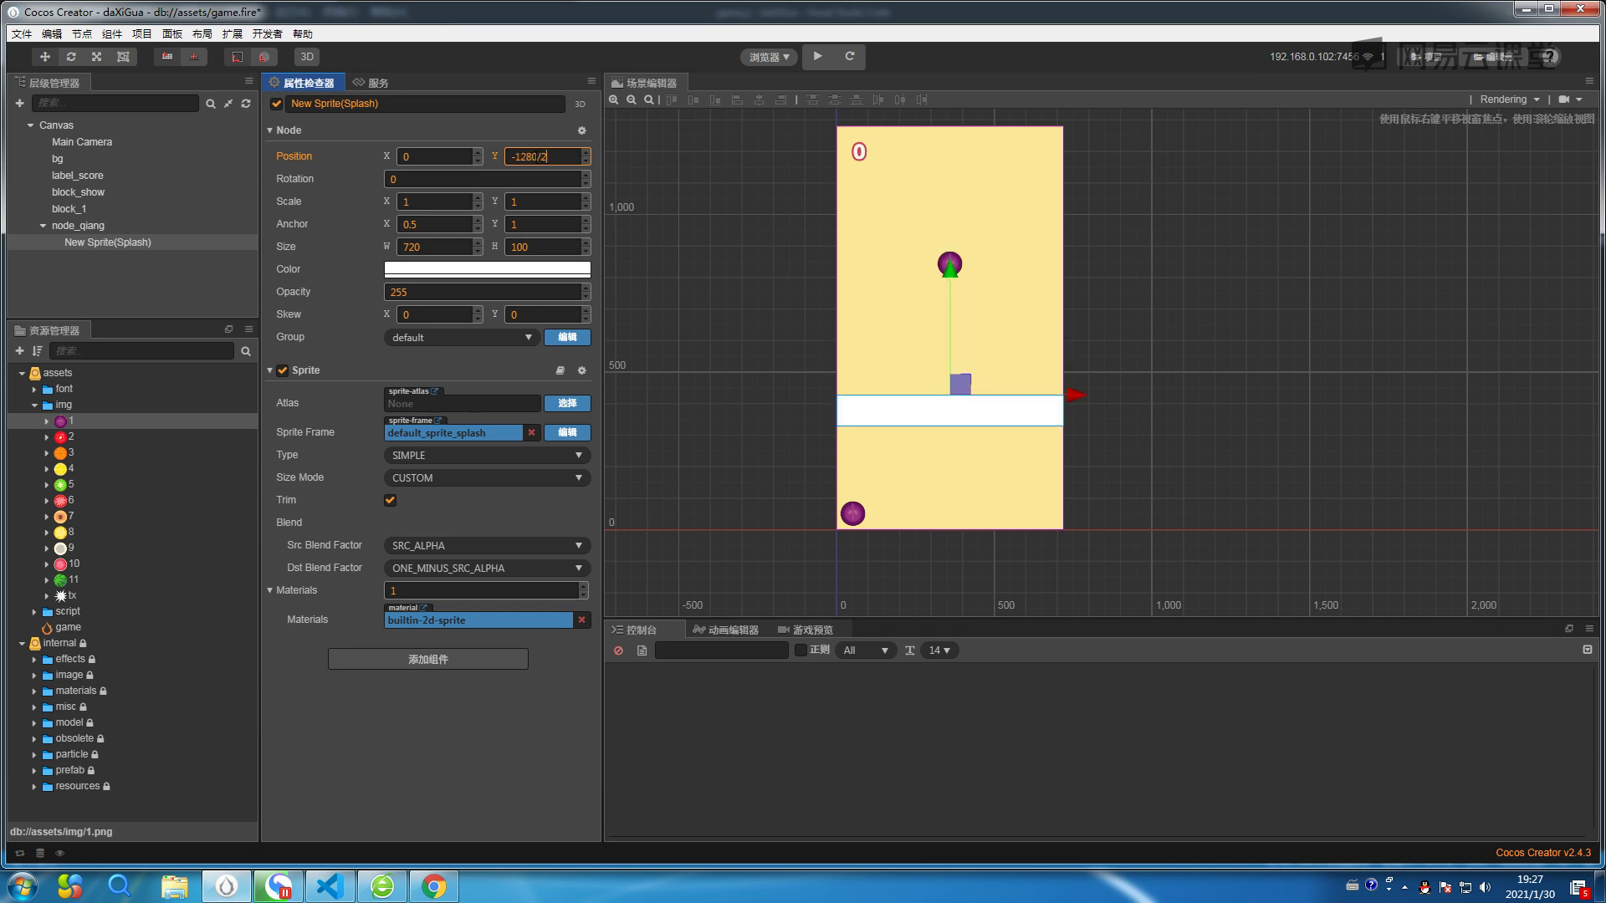
pyautogui.press('Return')
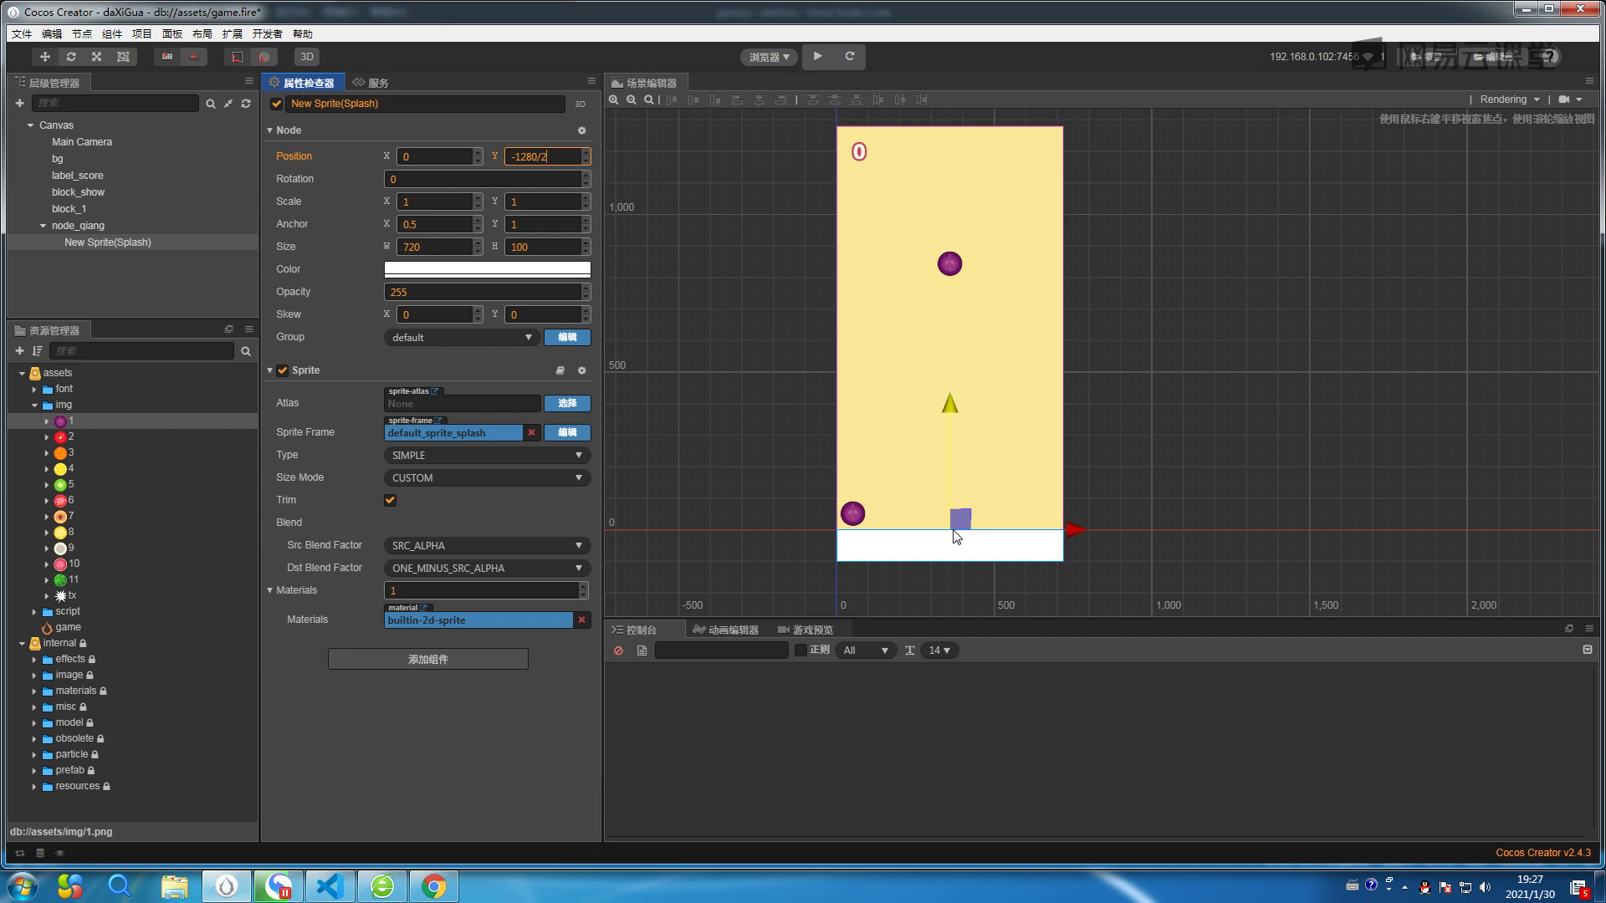
# Rename the white ground sprite as di.
pyautogui.click(400, 103)
pyautogui.hotkey('ctrl', 'a')
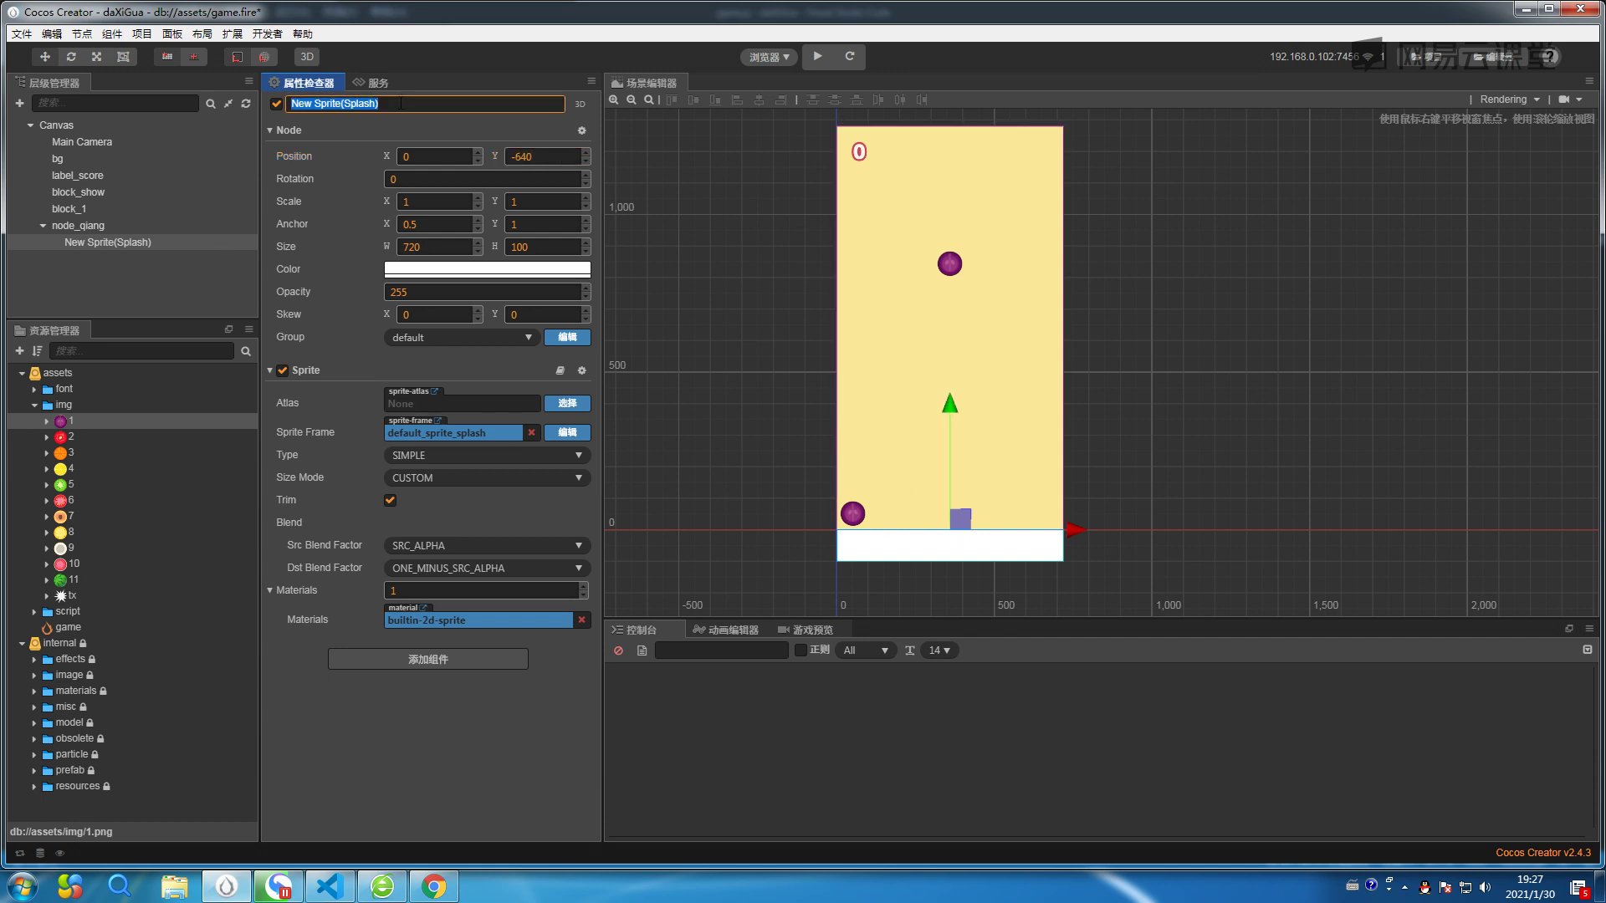
pyautogui.write('di')
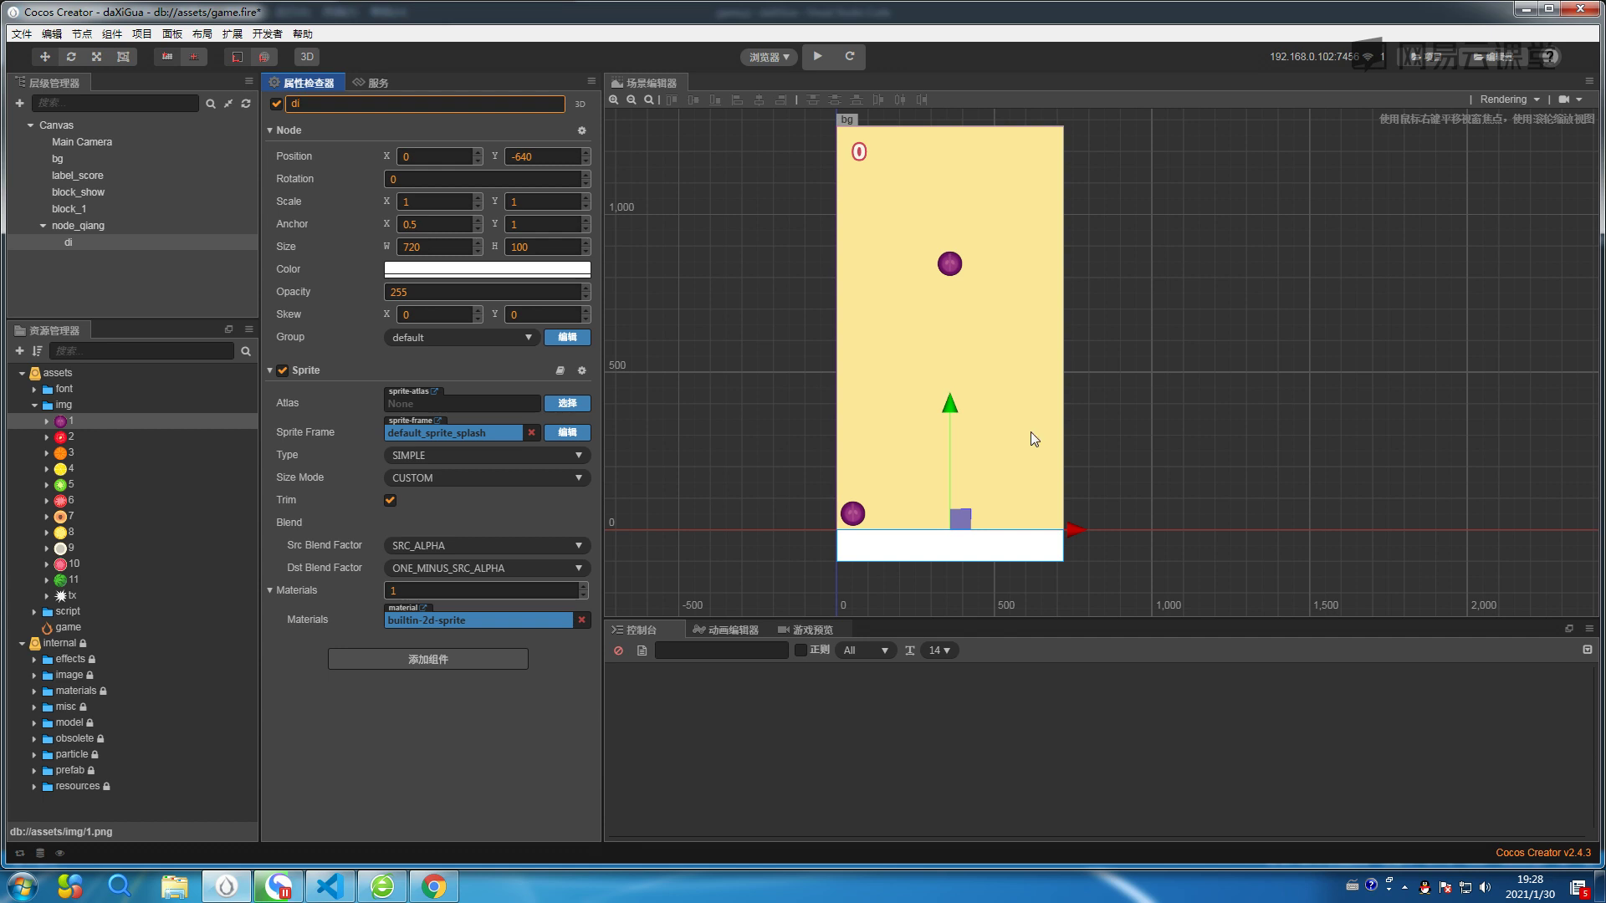
# Preview the game in the browser to check block_1's fall at the ground's position, and return to Cocos Creator.
pyautogui.click(1245, 388)
pyautogui.click(68, 244)
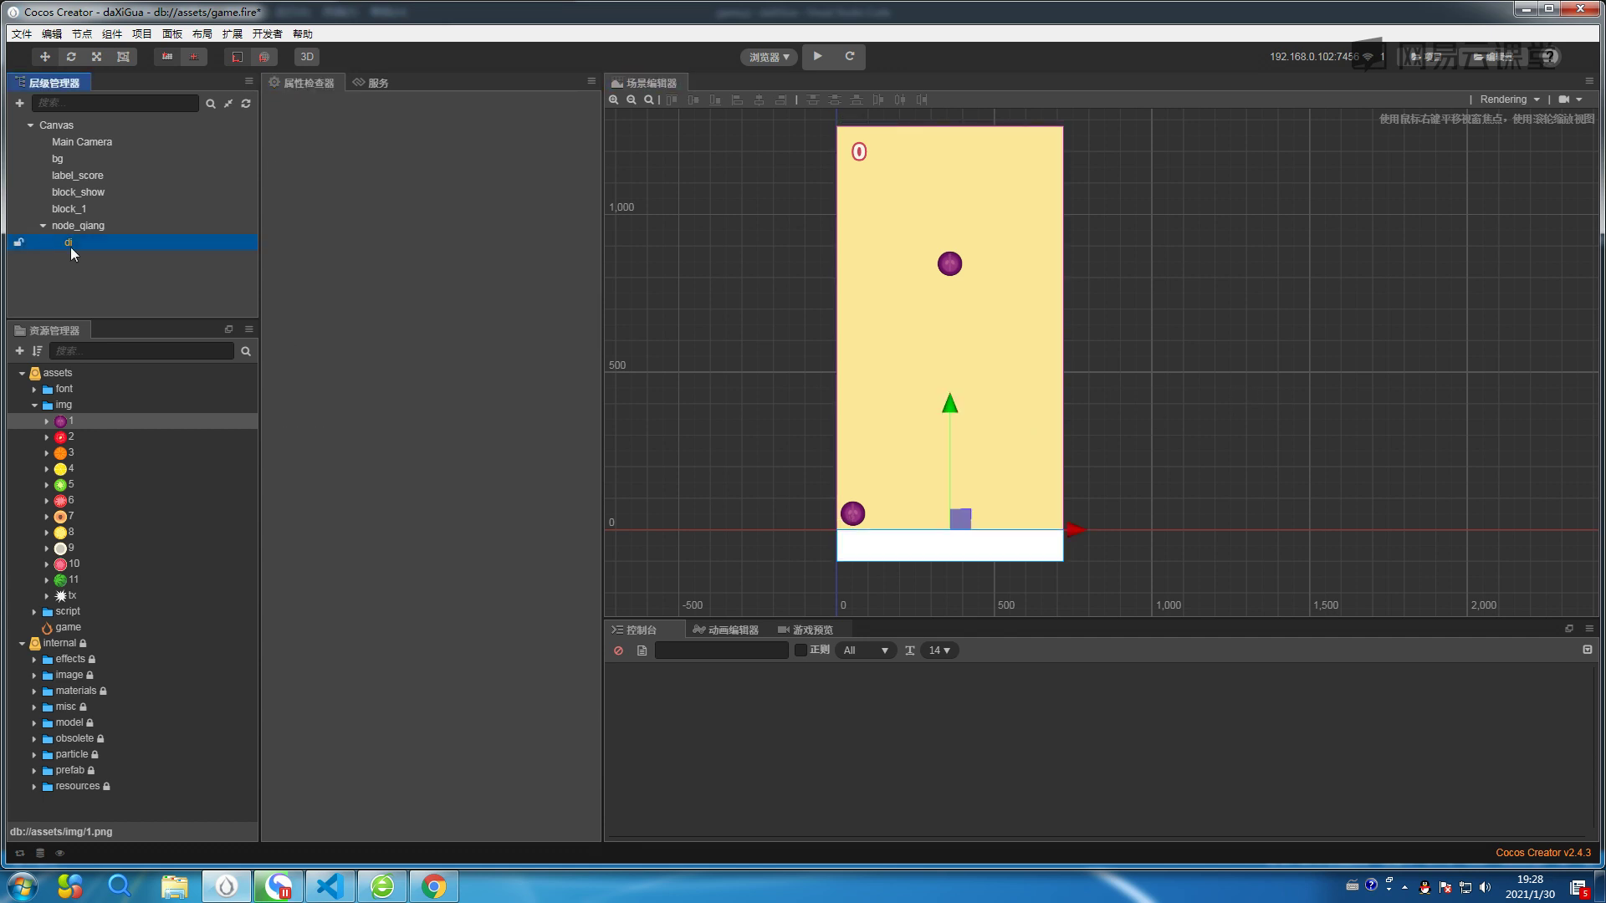
pyautogui.click(819, 57)
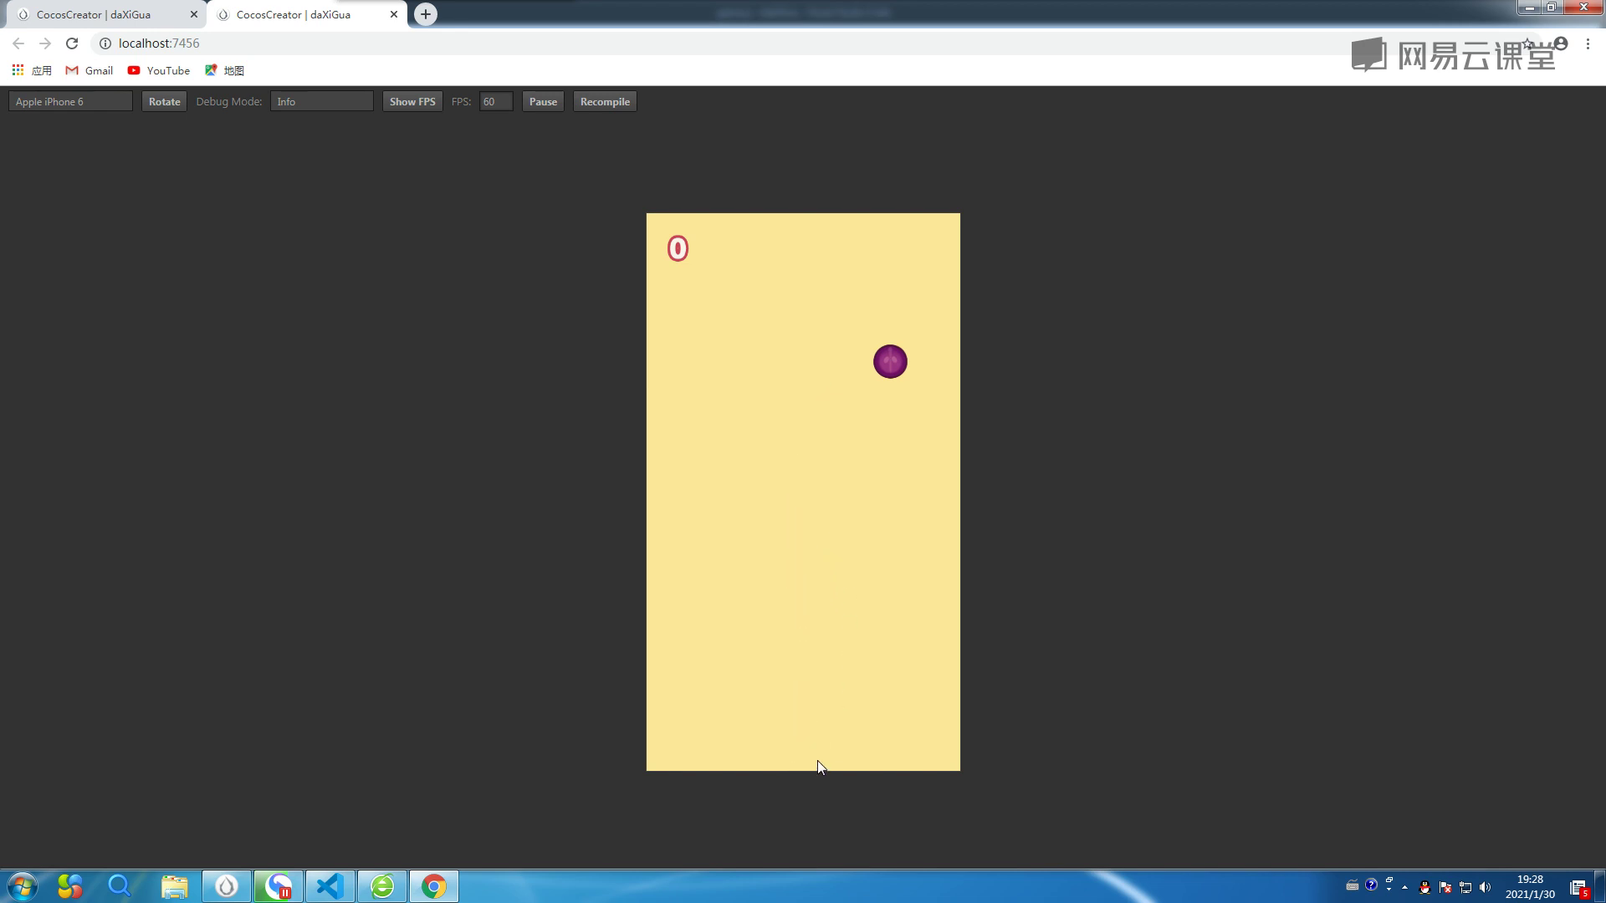
pyautogui.click(1528, 7)
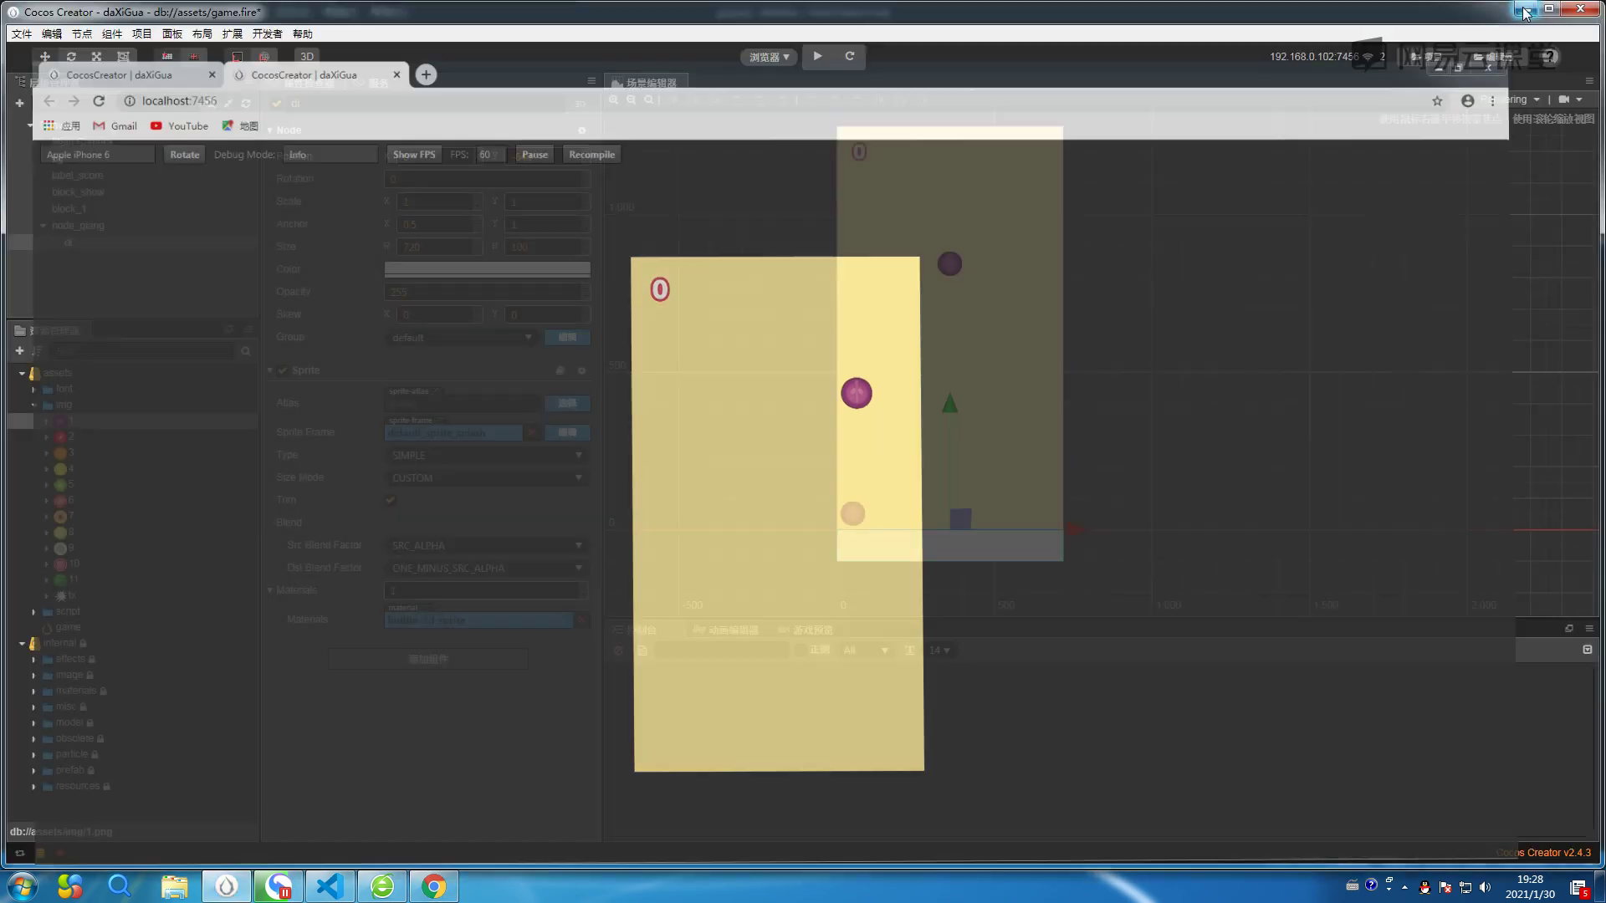
# Add a physics Box collider to di and raise the node to about Y -332 within the background.
pyautogui.click(78, 243)
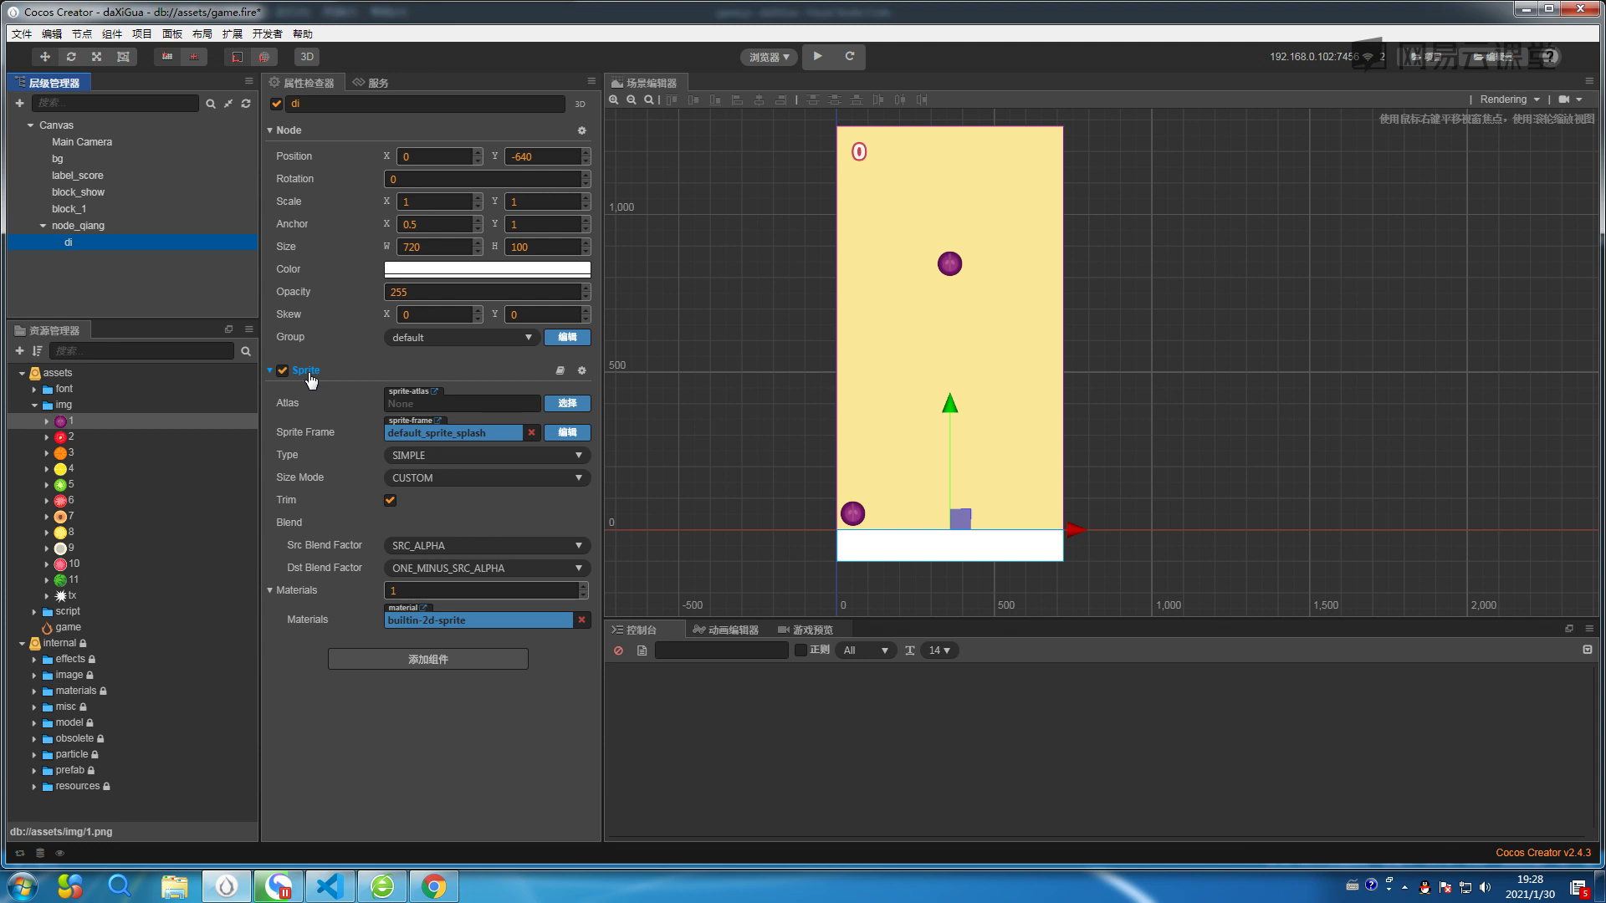
pyautogui.click(402, 668)
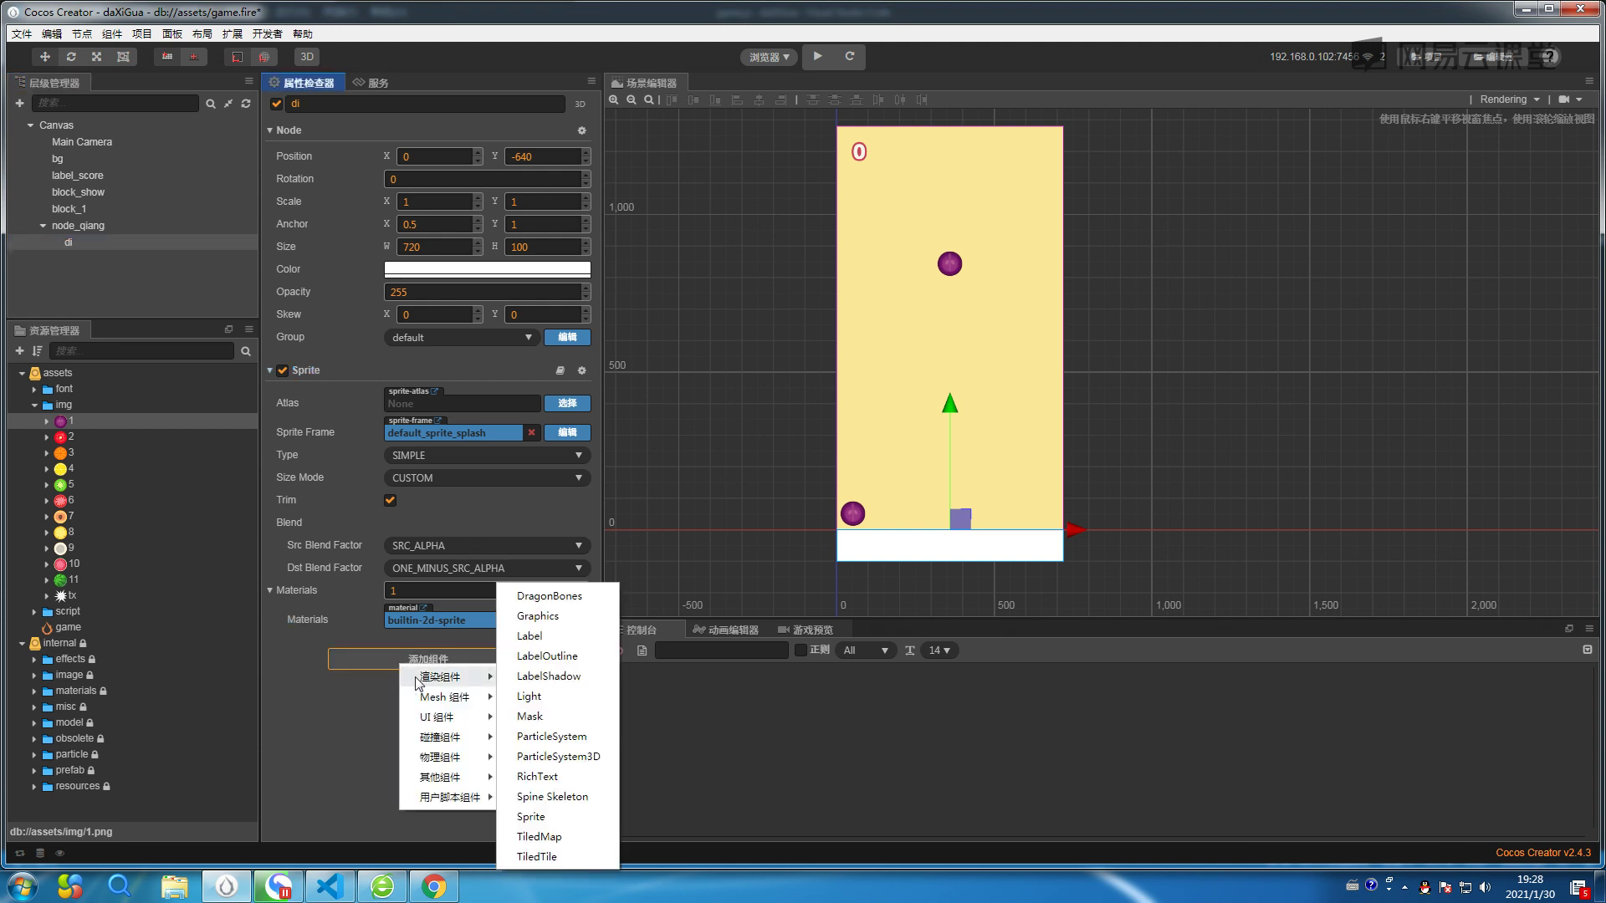
pyautogui.moveTo(434, 760)
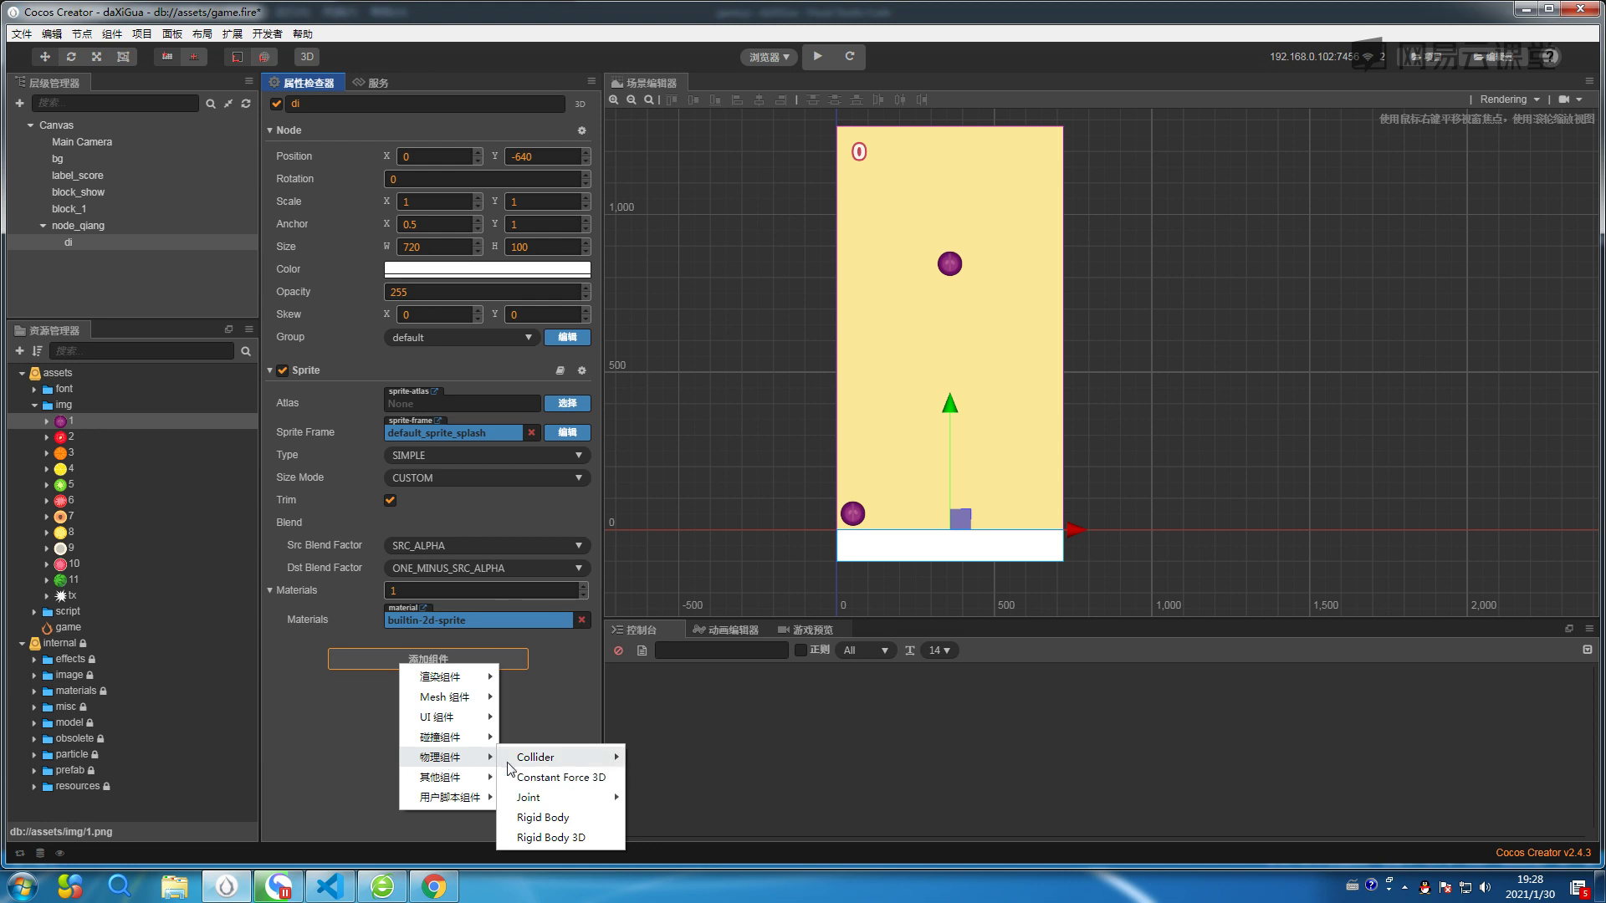
pyautogui.moveTo(529, 762)
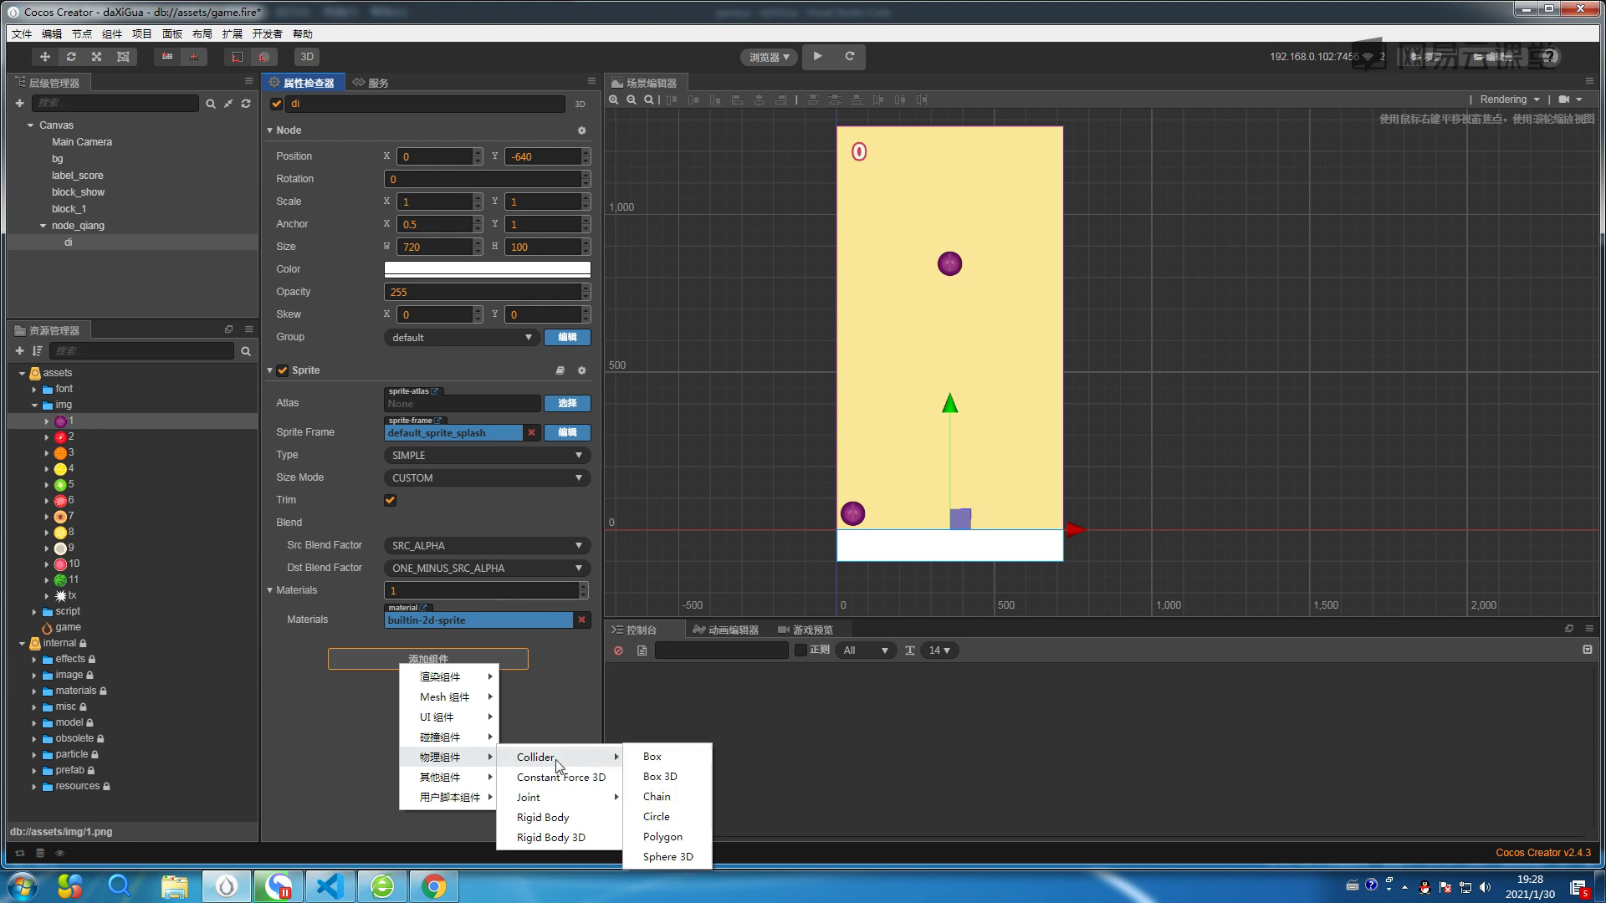
pyautogui.click(653, 757)
pyautogui.scroll(-1, 1271, 504)
pyautogui.scroll(1, 1271, 500)
pyautogui.moveTo(1271, 500); pyautogui.dragTo(1000, 370, button='right')
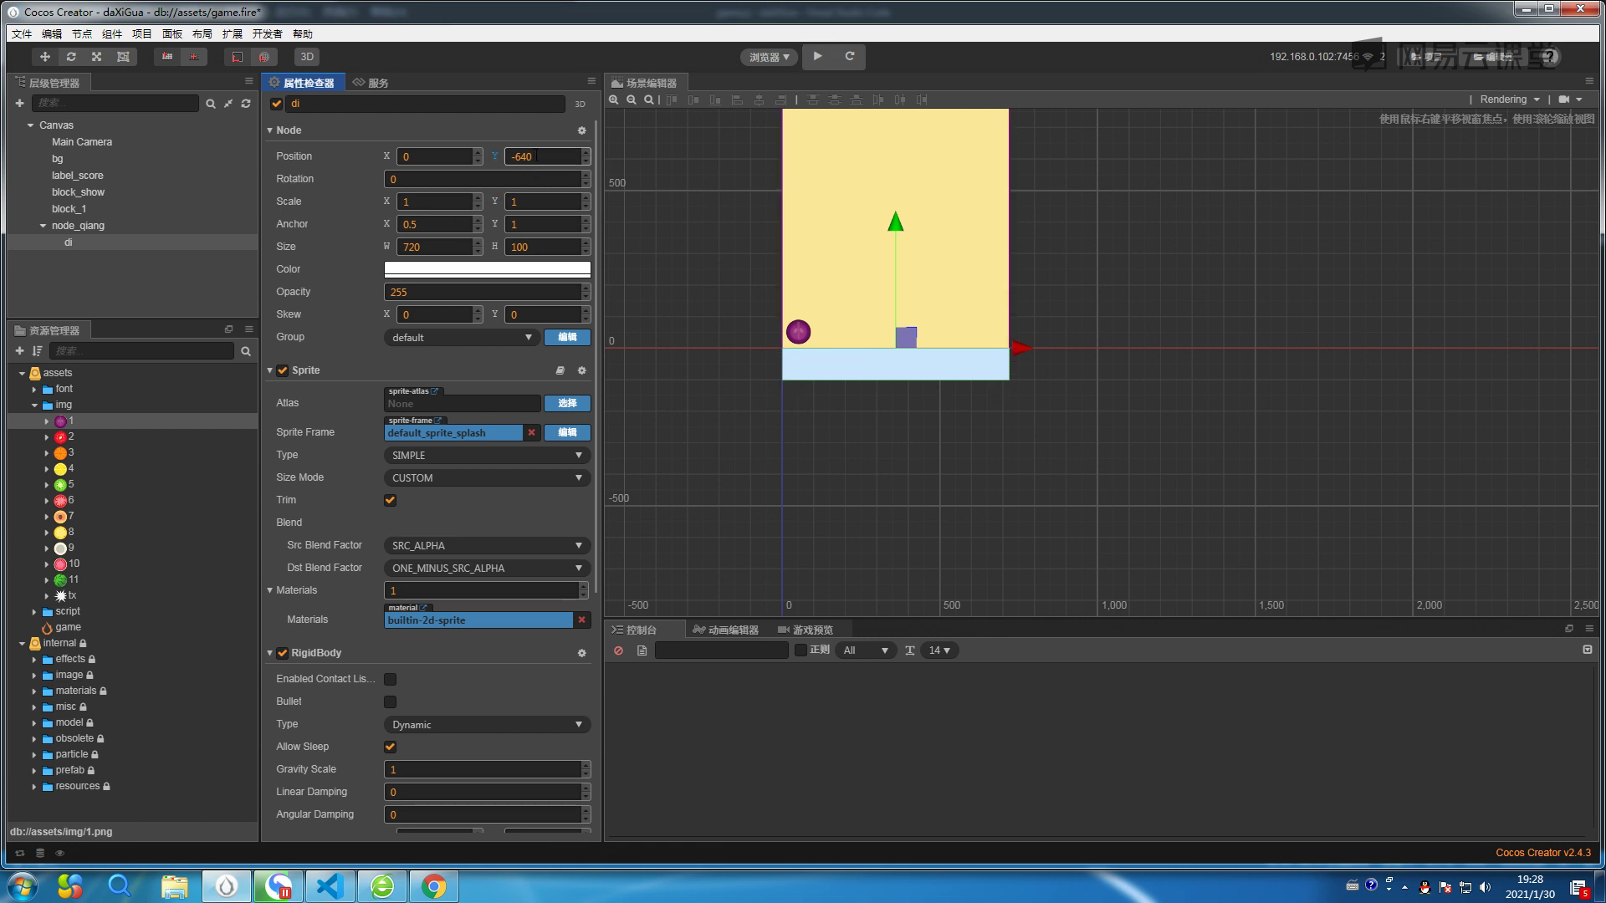
pyautogui.moveTo(895, 222); pyautogui.dragTo(898, 127)
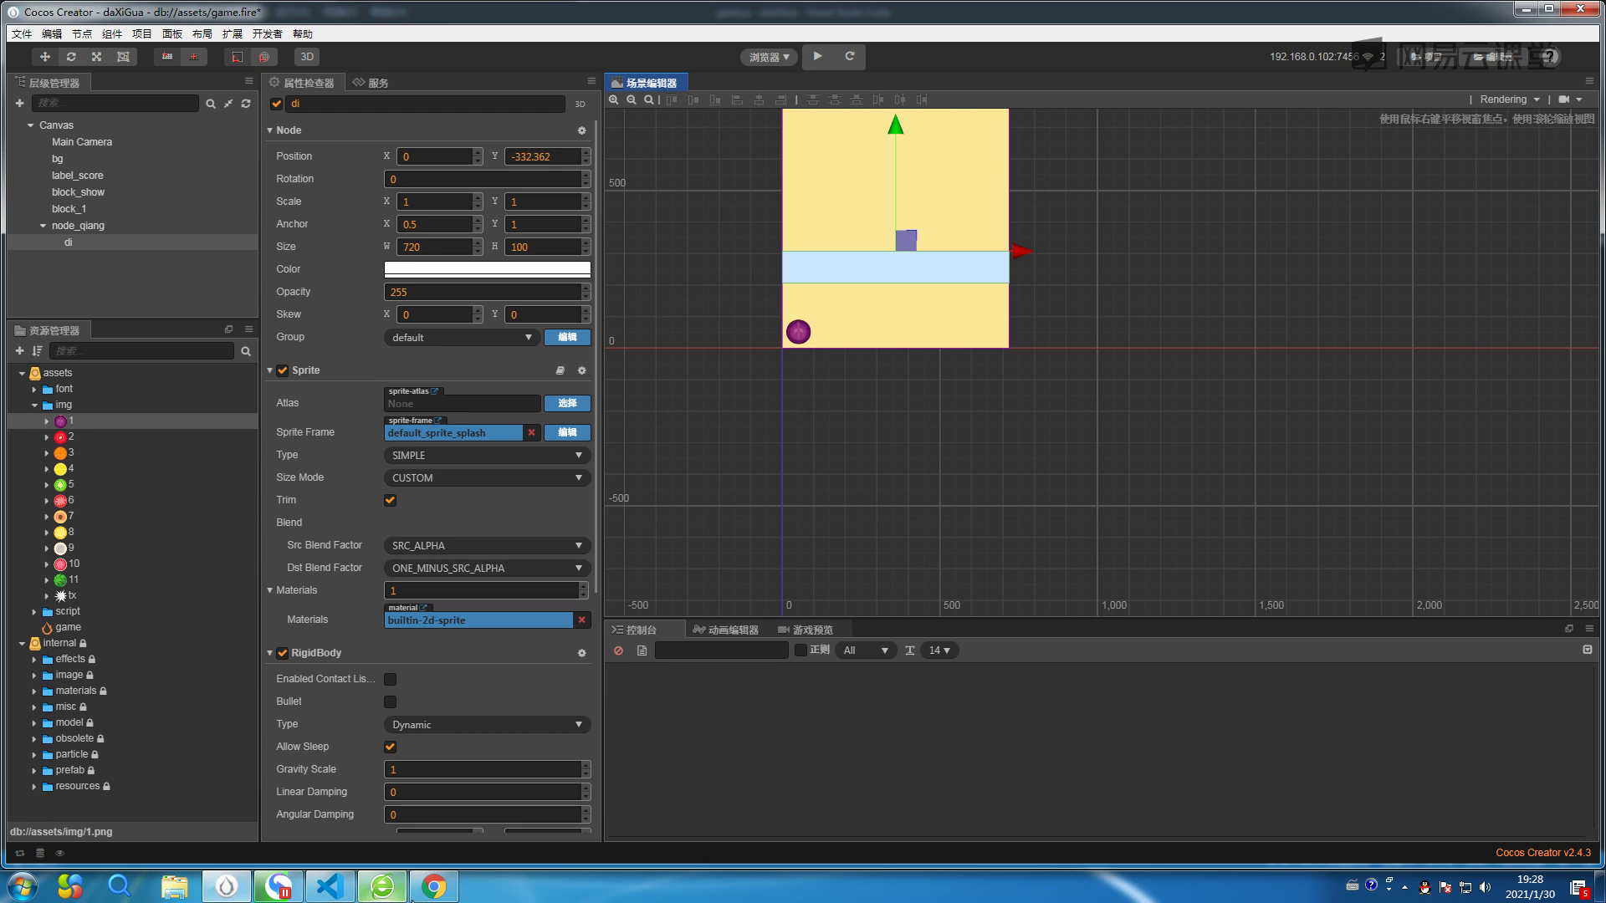
# Preview and reload the game in the browser to check how di and block_1 behave, and return to Cocos Creator.
pyautogui.click(433, 886)
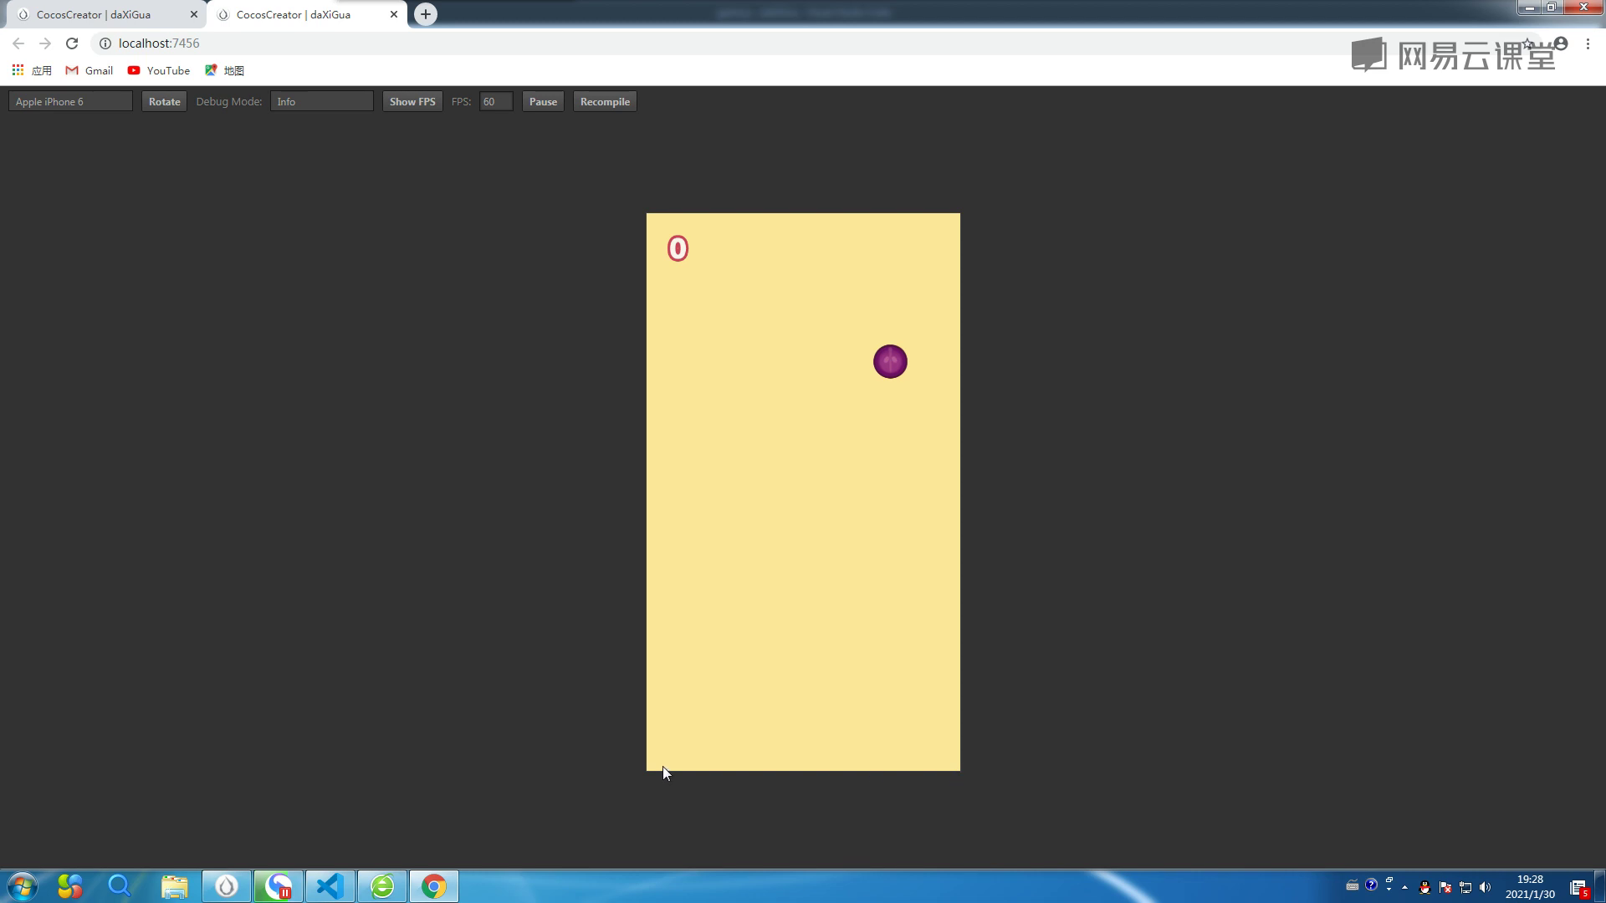
pyautogui.click(1529, 8)
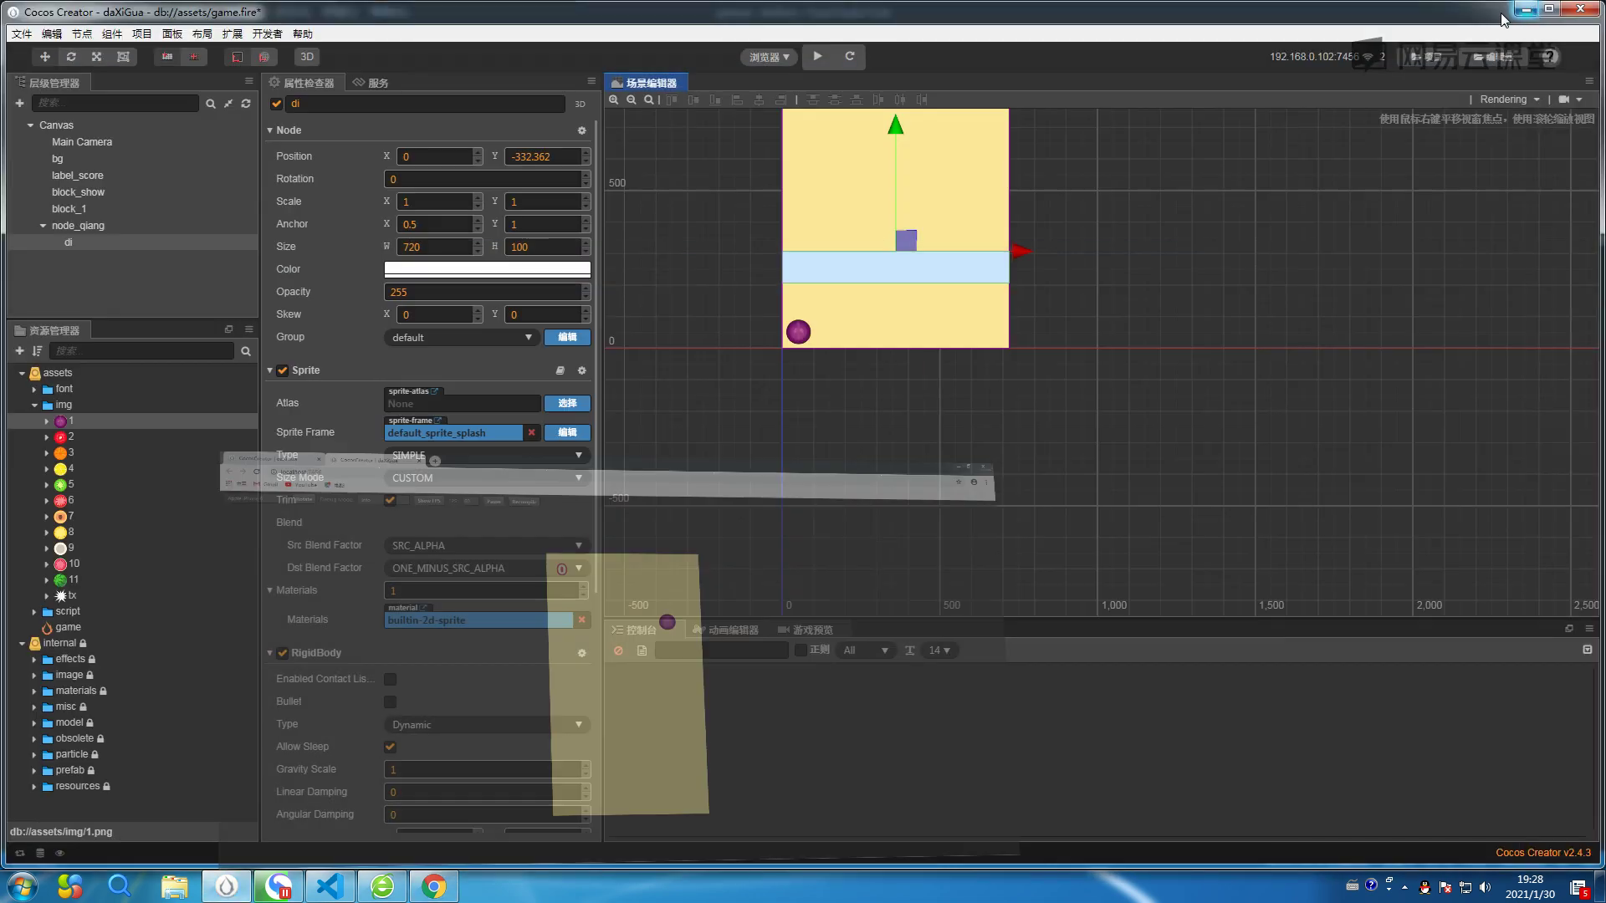
pyautogui.click(815, 57)
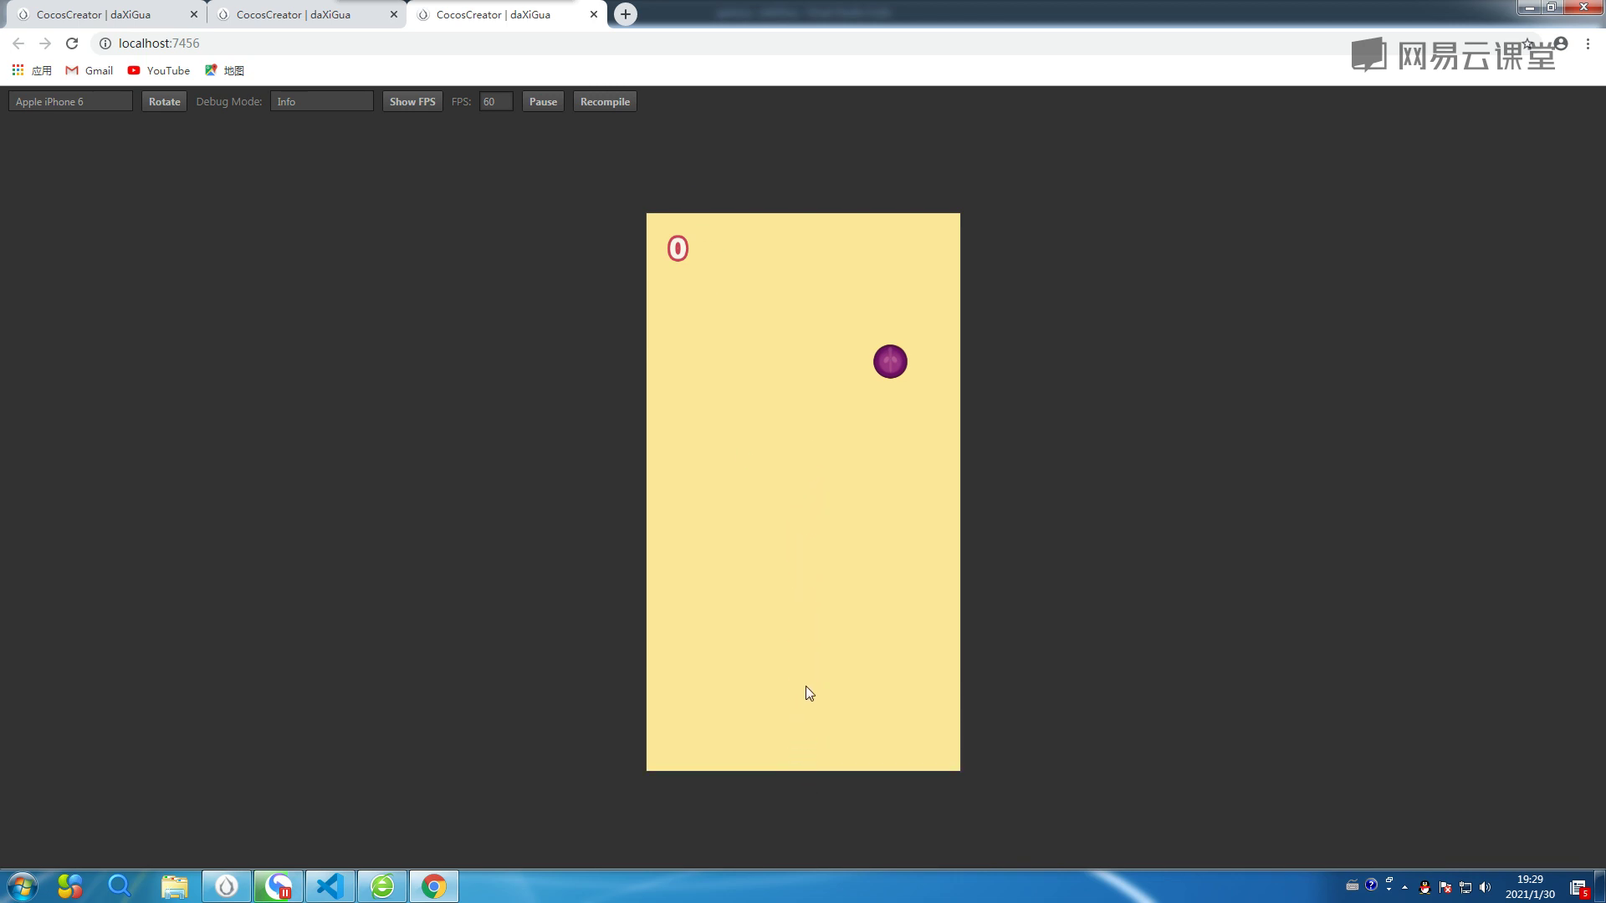
pyautogui.click(72, 42)
pyautogui.click(1528, 11)
# Set di's RigidBody type to Static and its Gravity Scale to 0.
pyautogui.click(92, 244)
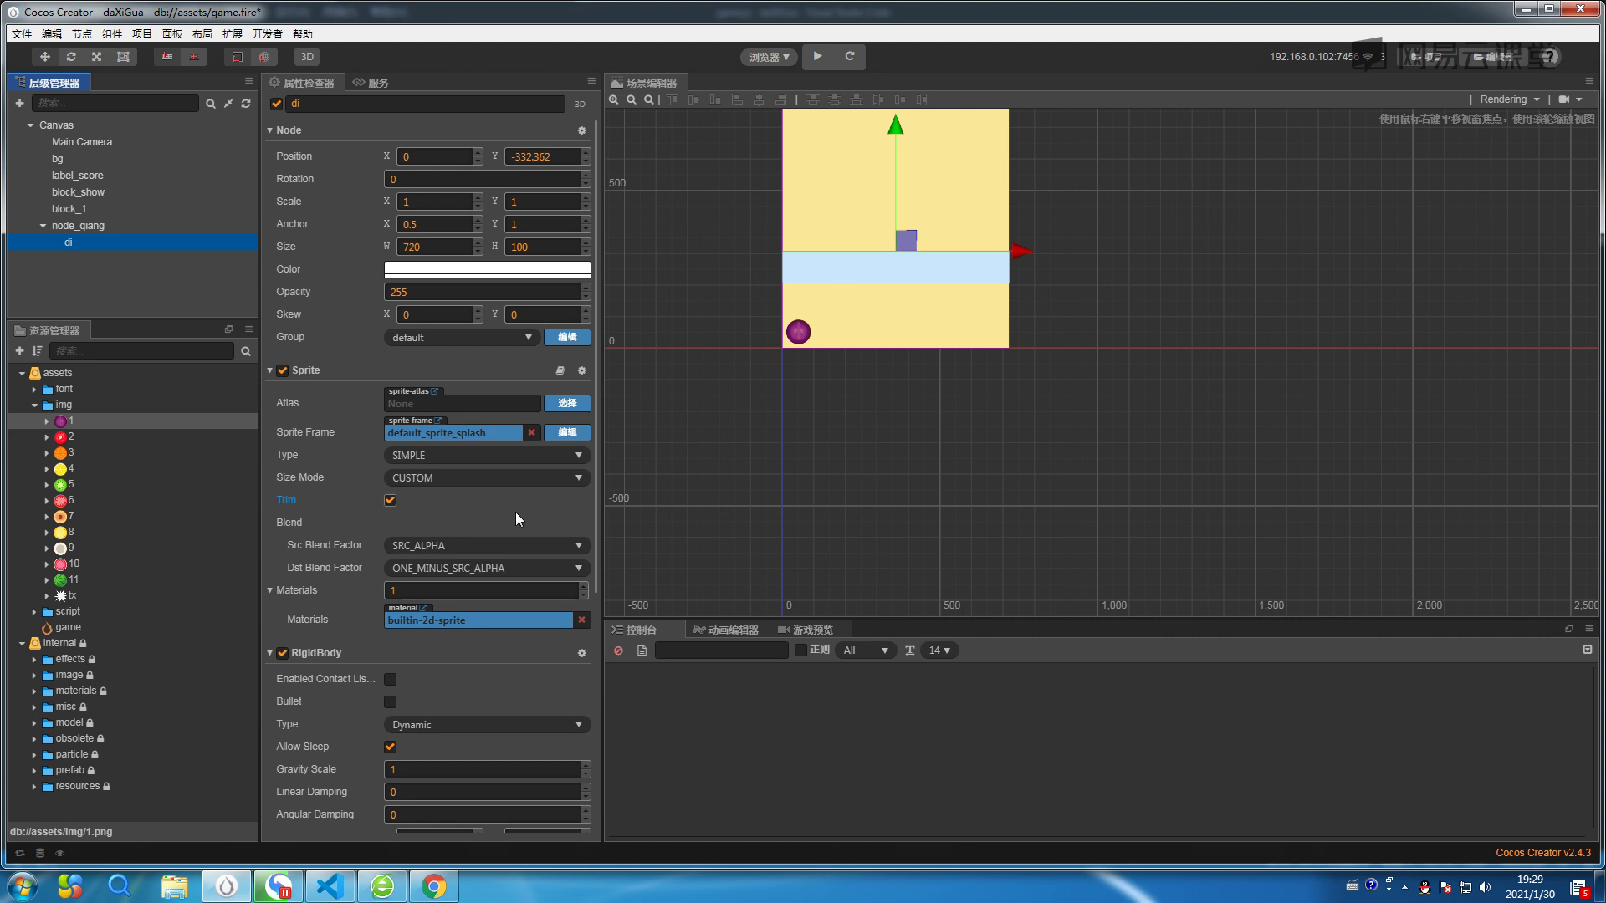
pyautogui.scroll(-3, 491, 512)
pyautogui.moveTo(290, 479)
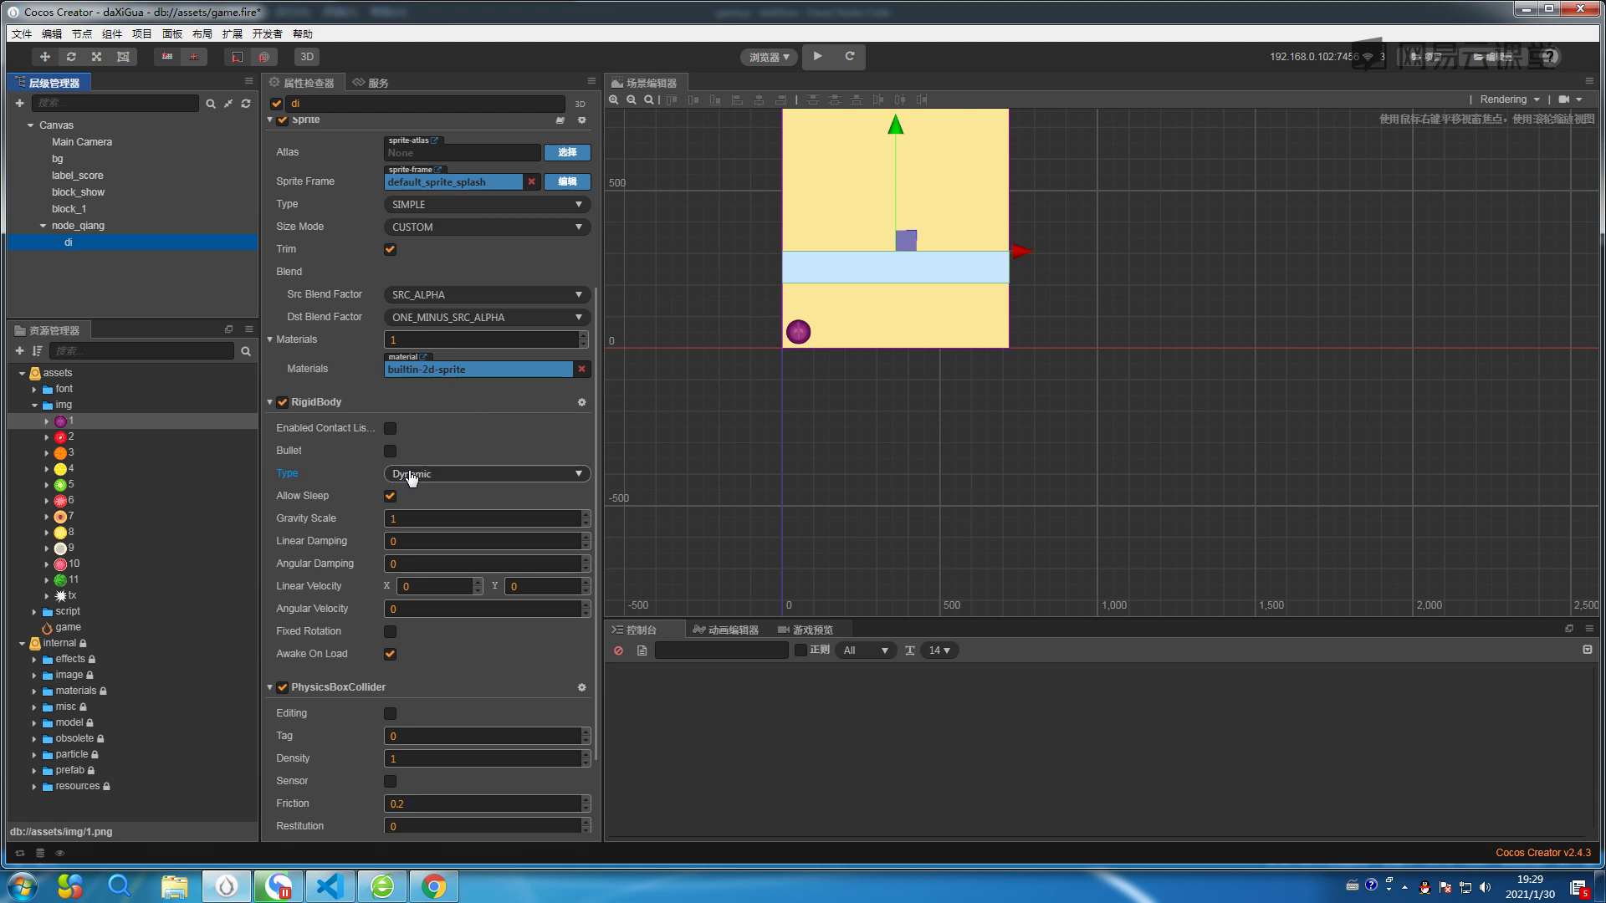
pyautogui.click(409, 474)
pyautogui.click(410, 386)
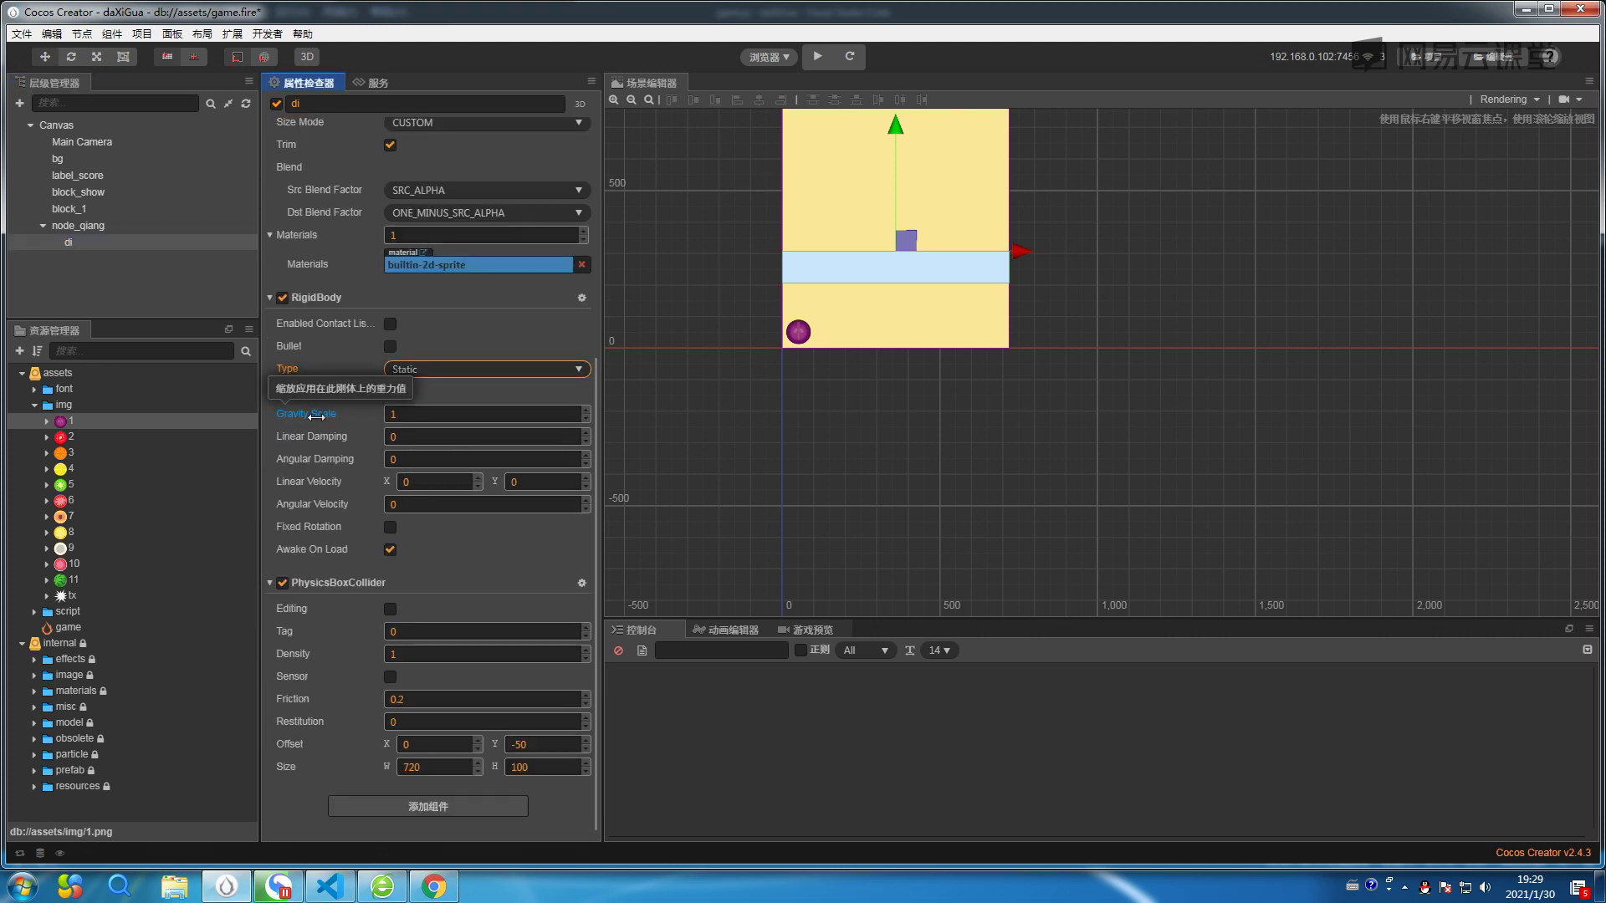
pyautogui.click(408, 411)
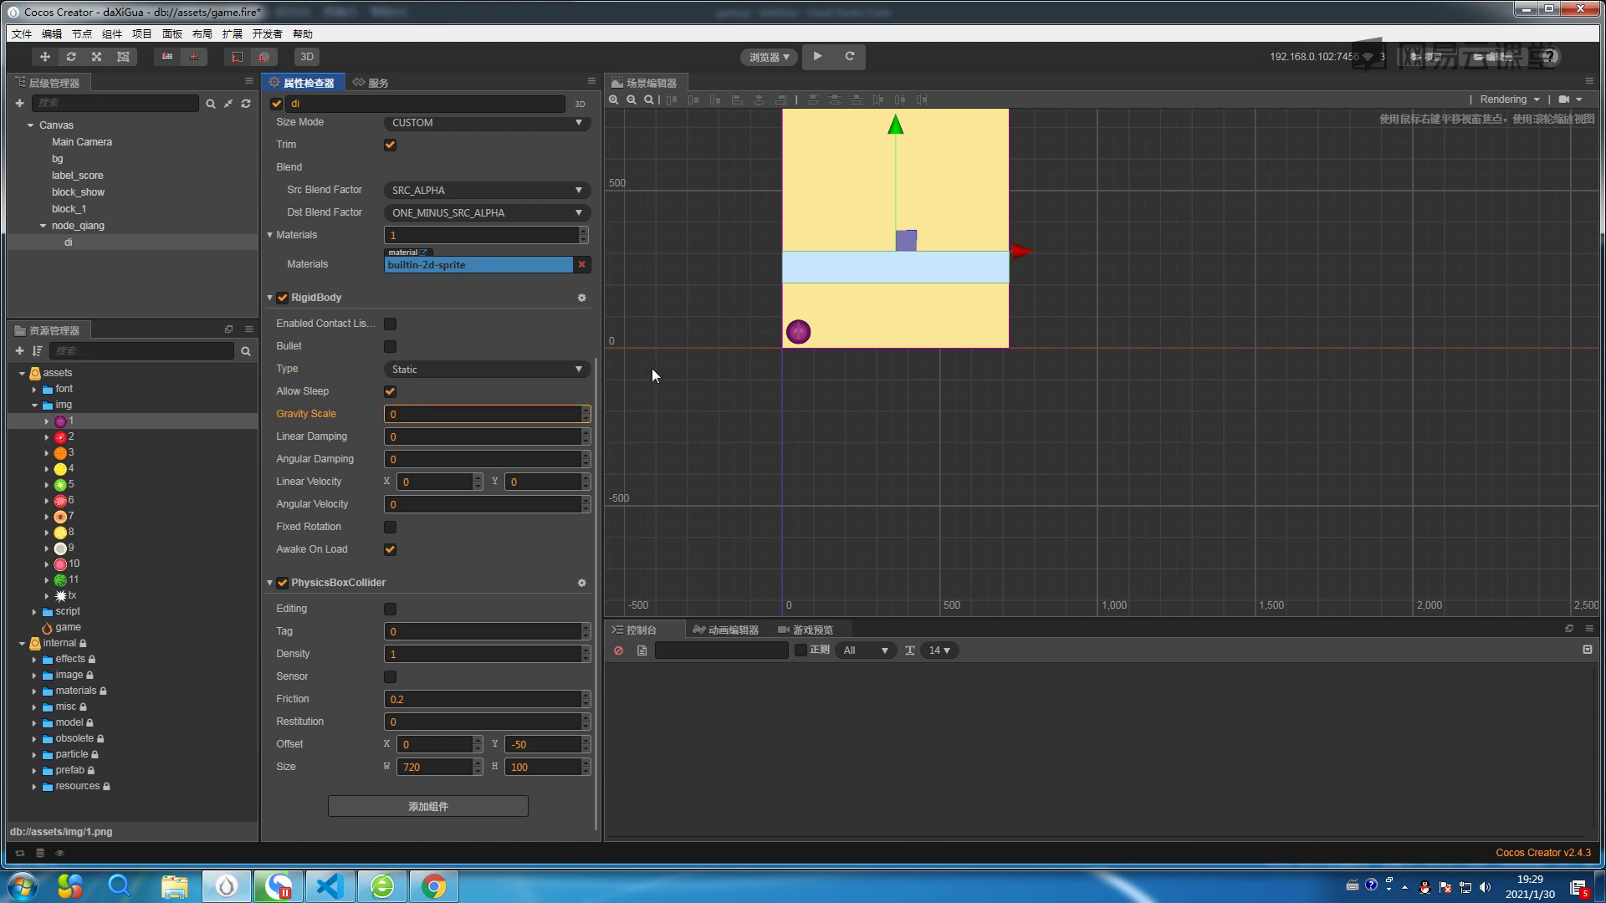
# Preview and reload the game to check block_1's landing on the static ground, and return to Cocos Creator.
pyautogui.click(817, 56)
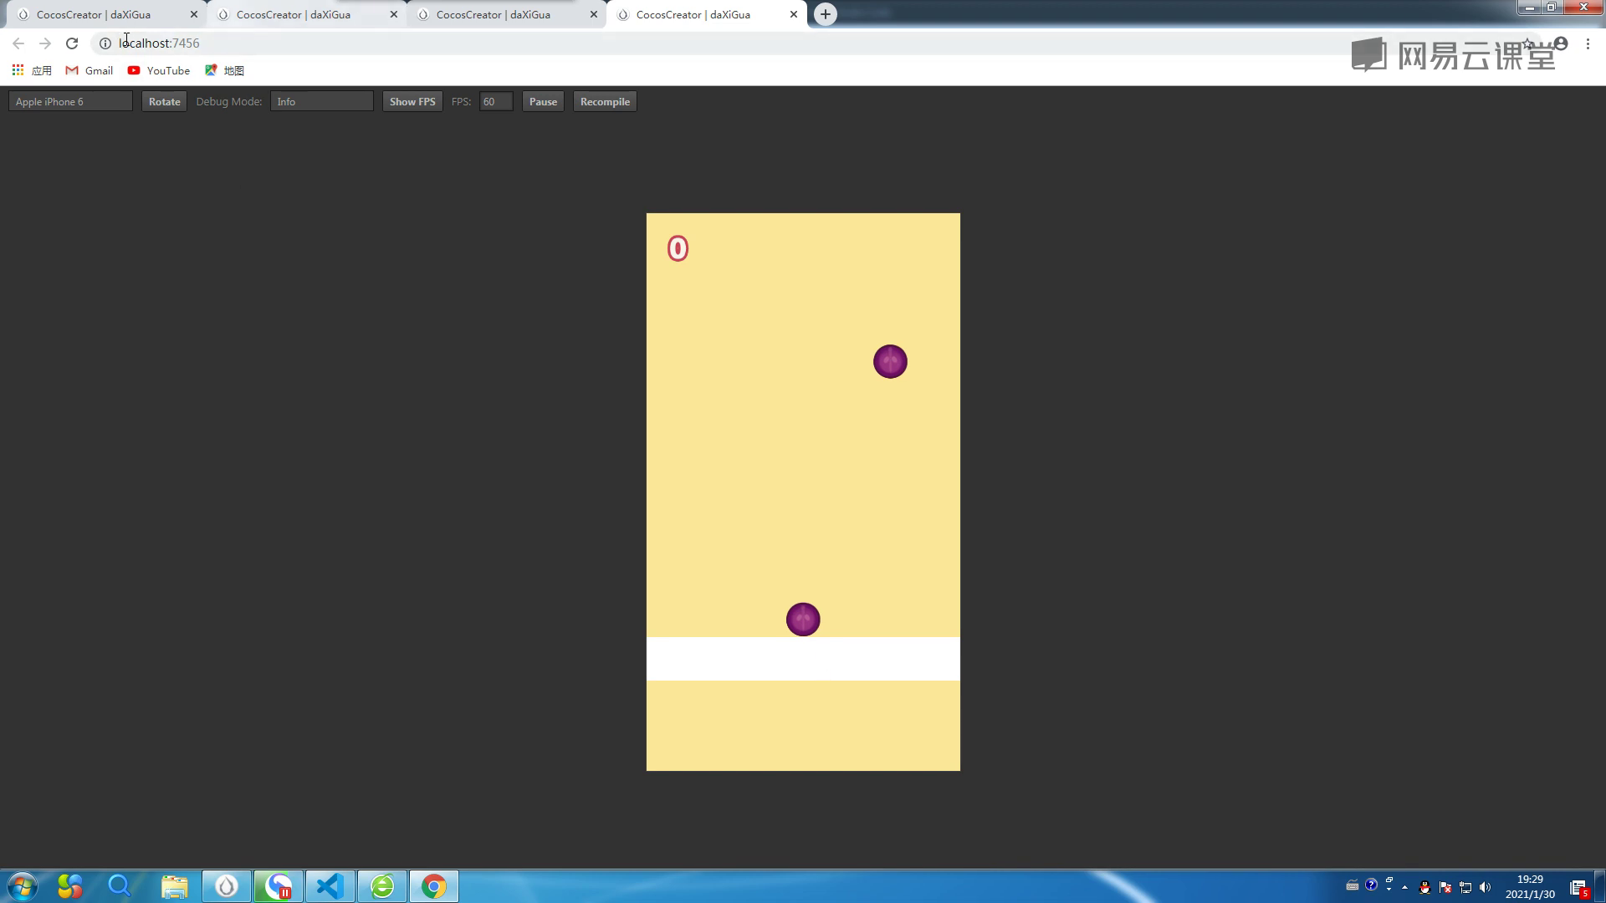
pyautogui.click(72, 43)
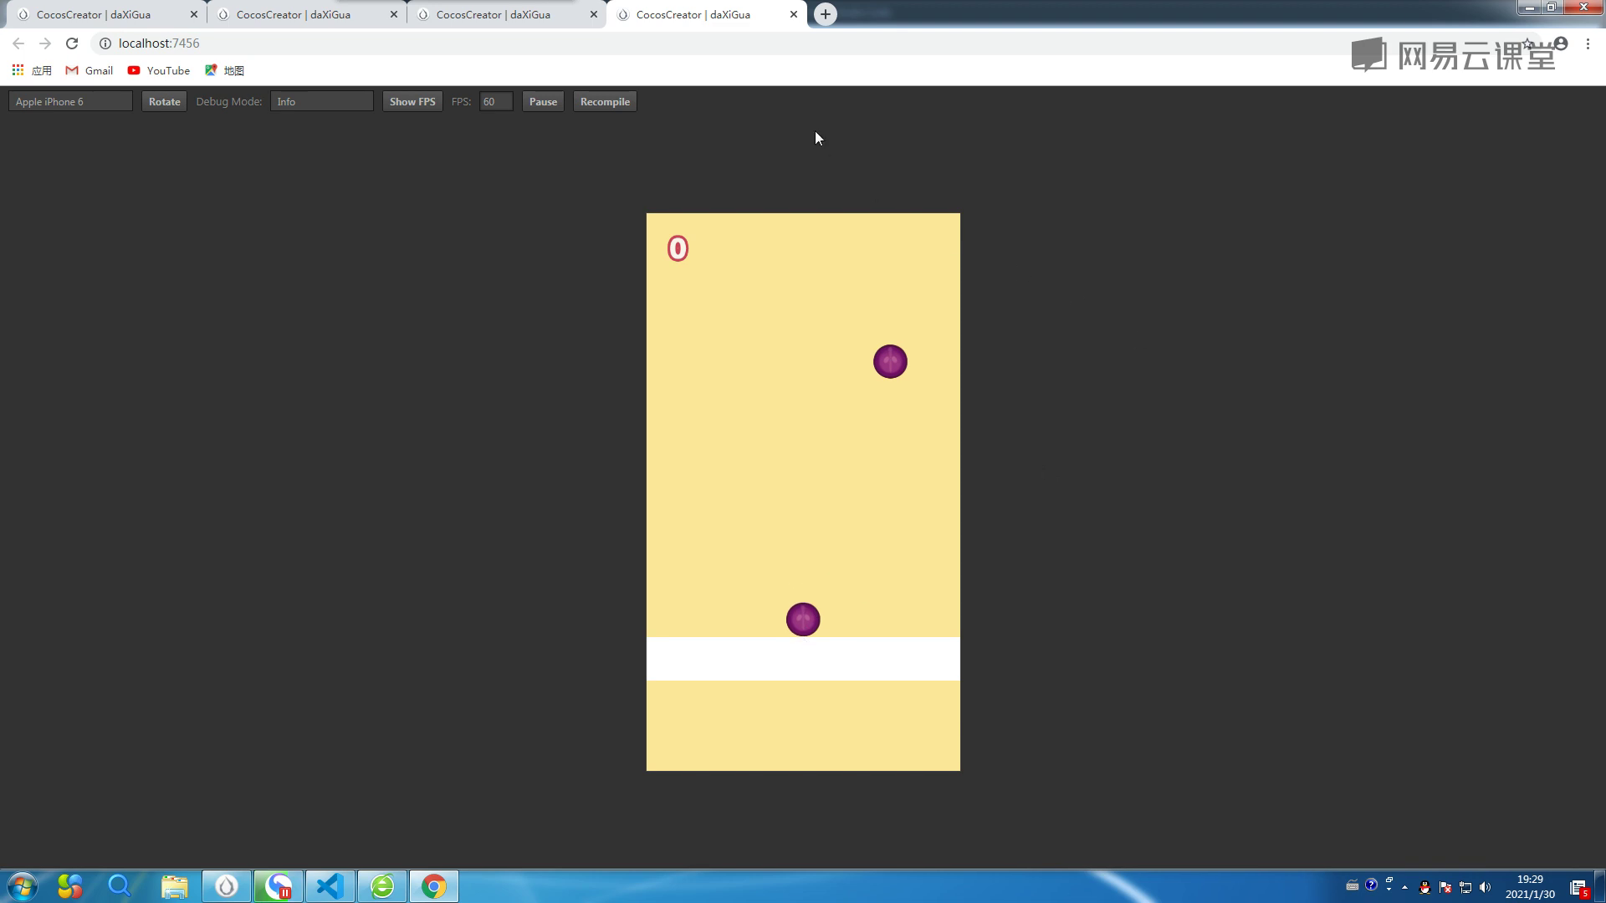
pyautogui.click(1529, 7)
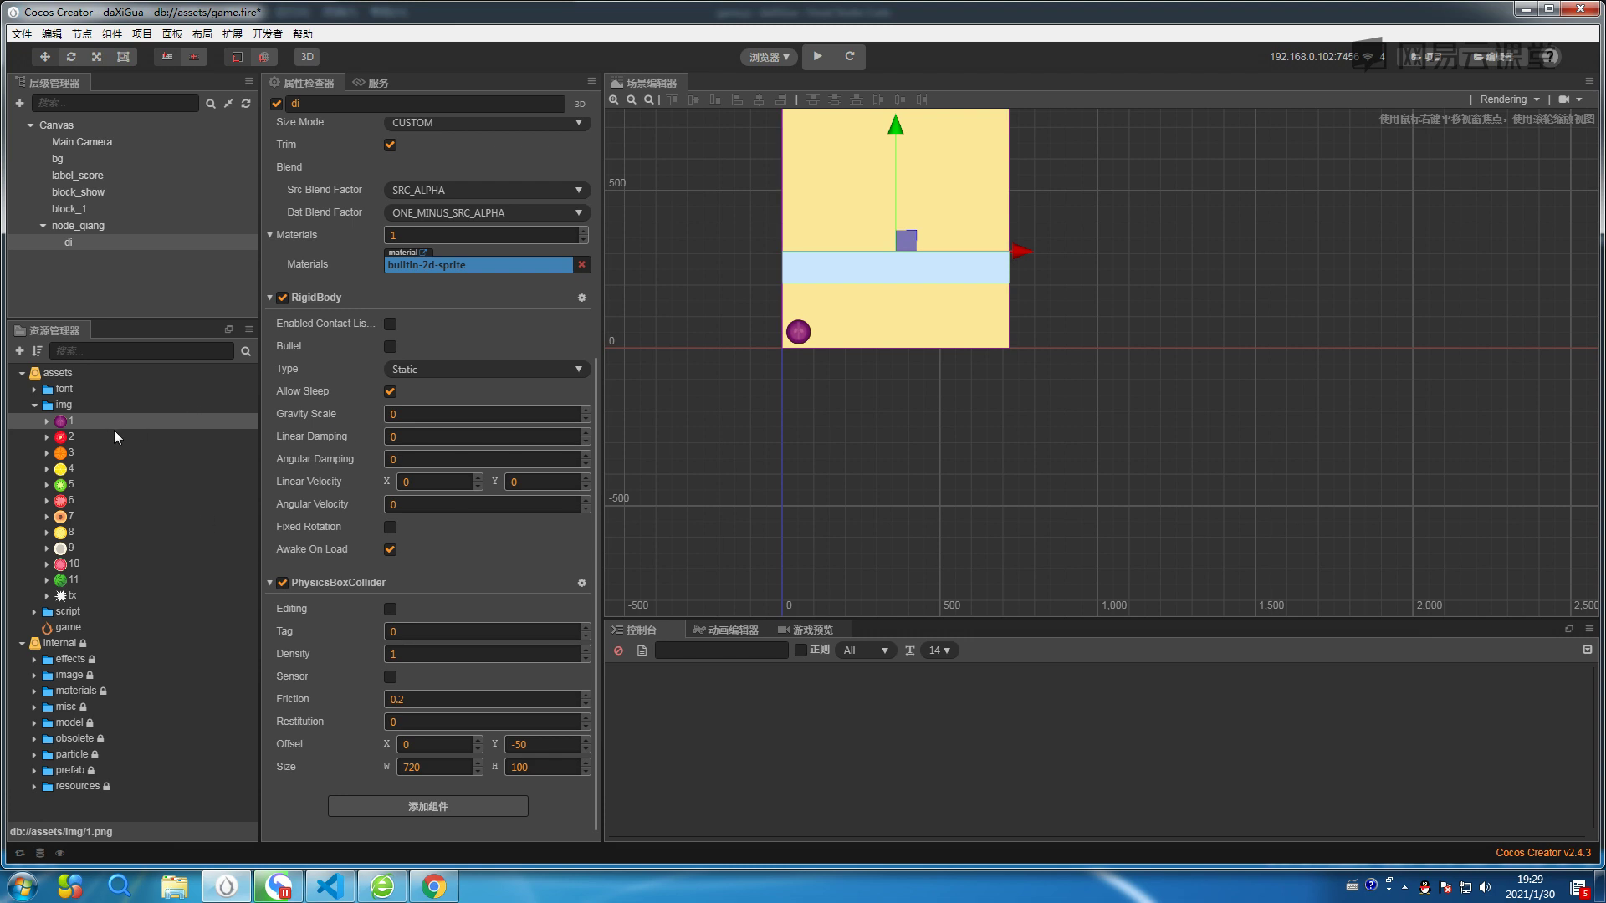
# Set the Friction of di's PhysicsBoxCollider to 1.
pyautogui.moveTo(634, 516); pyautogui.dragTo(708, 463, button='right')
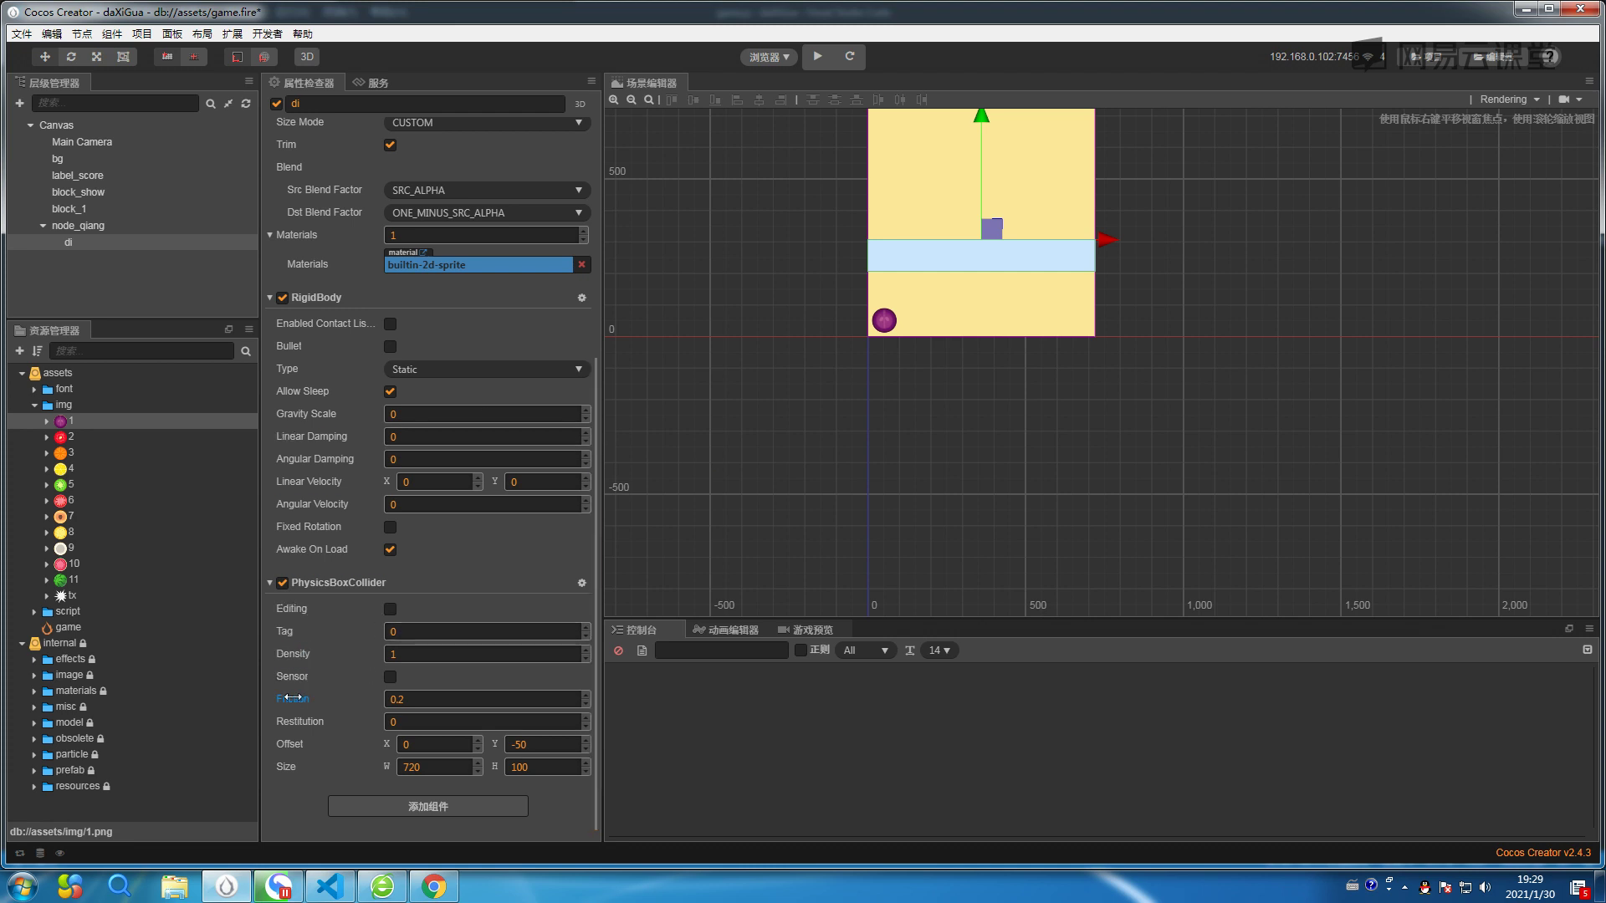
pyautogui.moveTo(291, 700)
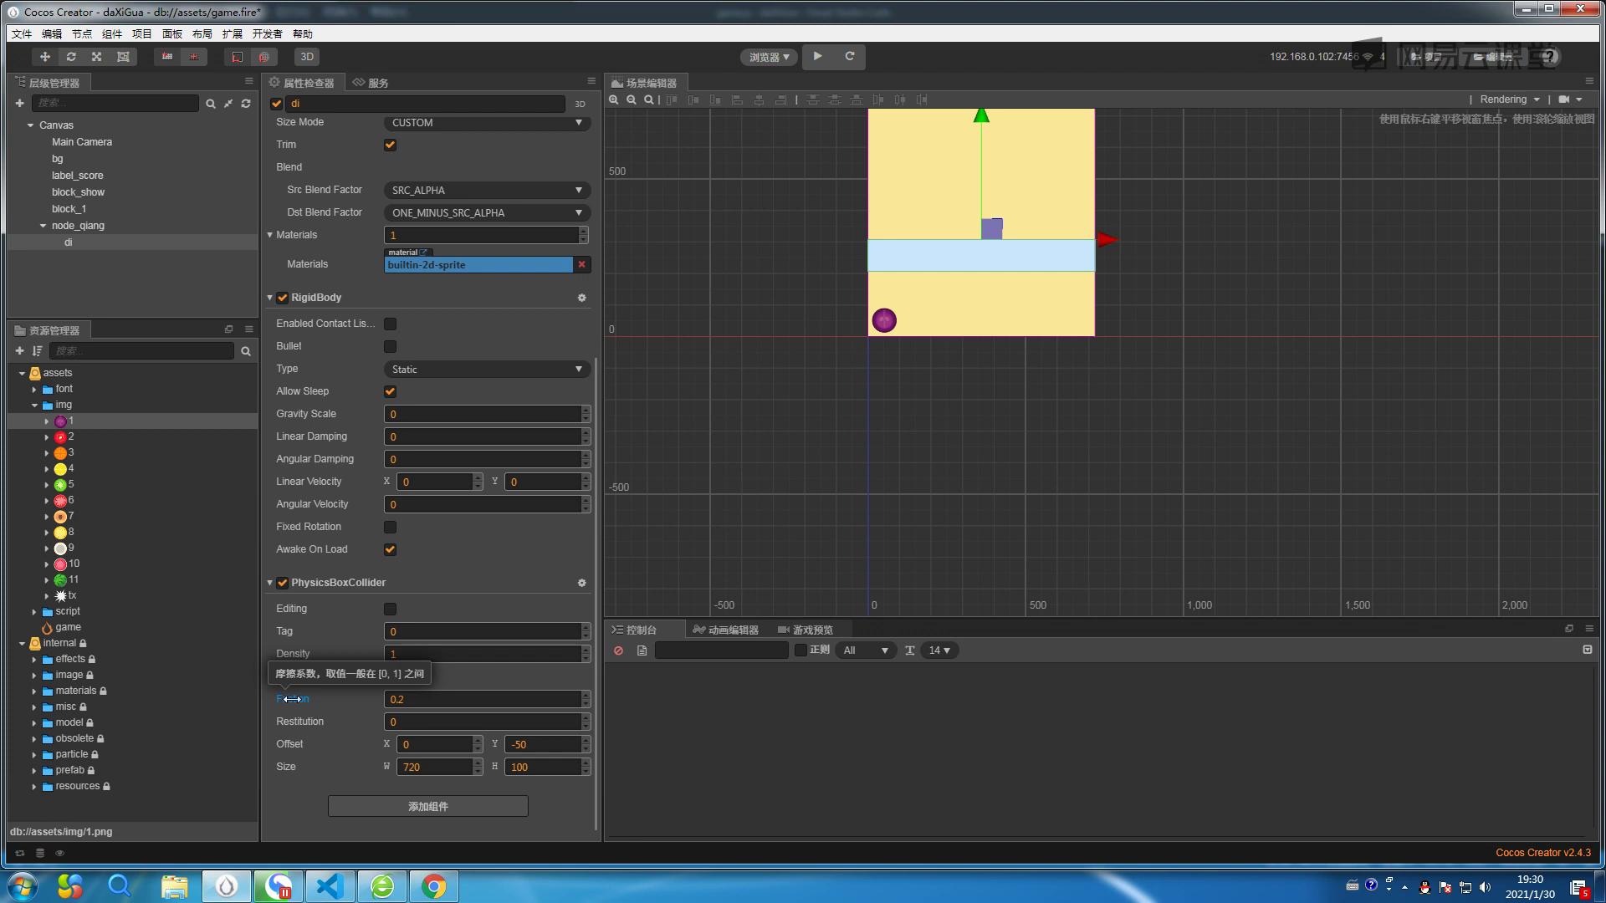
pyautogui.click(417, 700)
pyautogui.write('1')
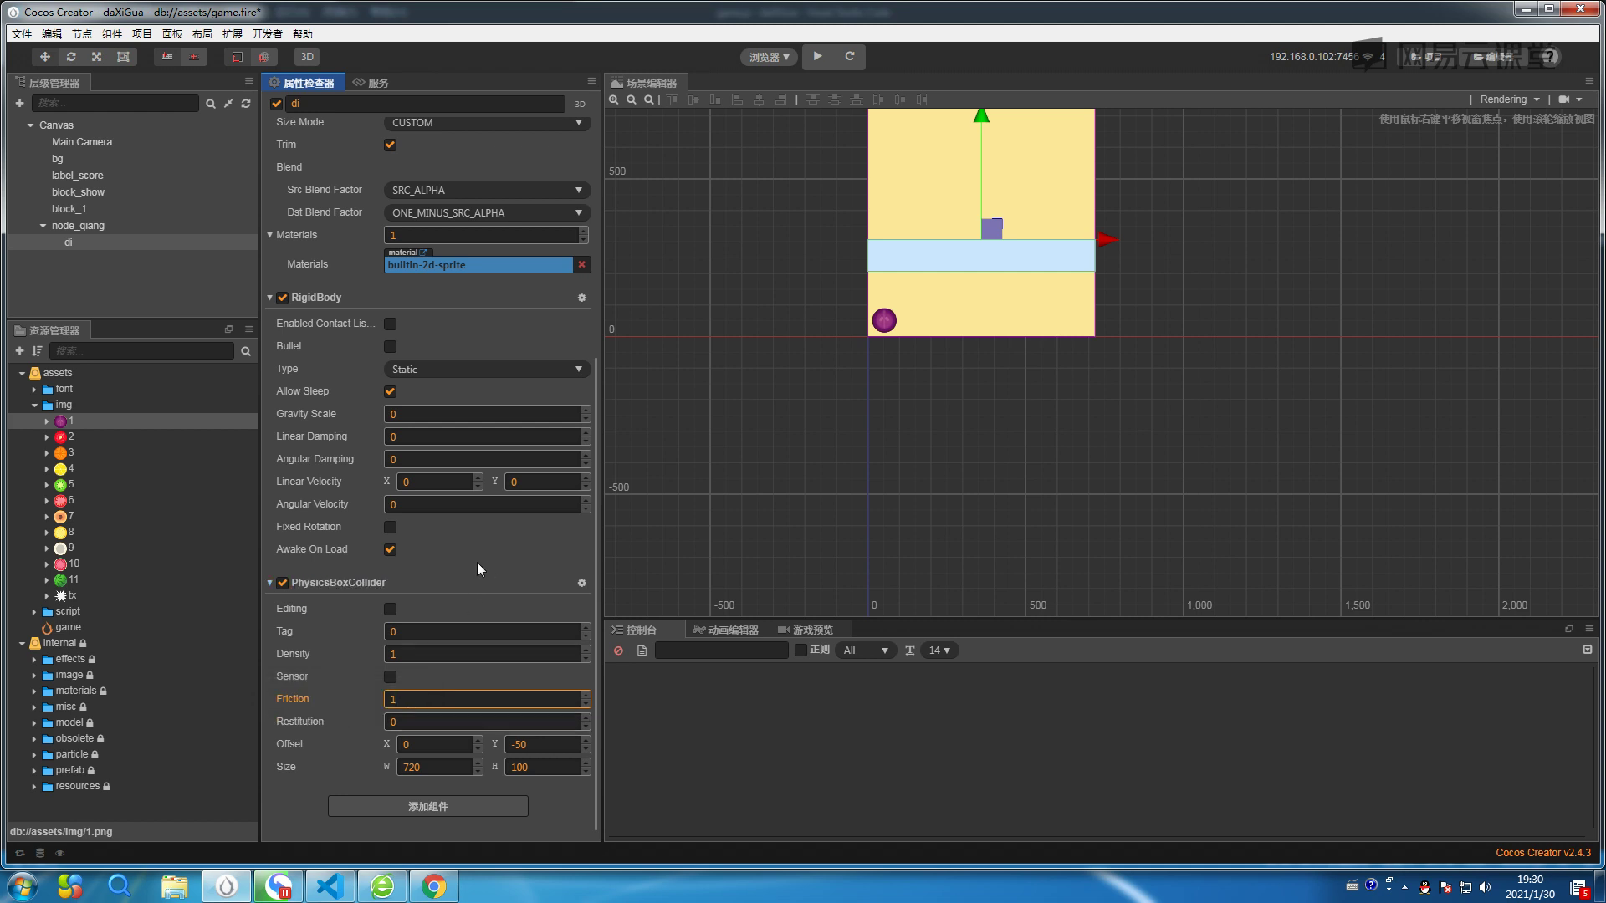
# Set block_1's PhysicsCircleCollider Restitution to 0.2 and Friction to 1.
pyautogui.doubleClick(81, 207)
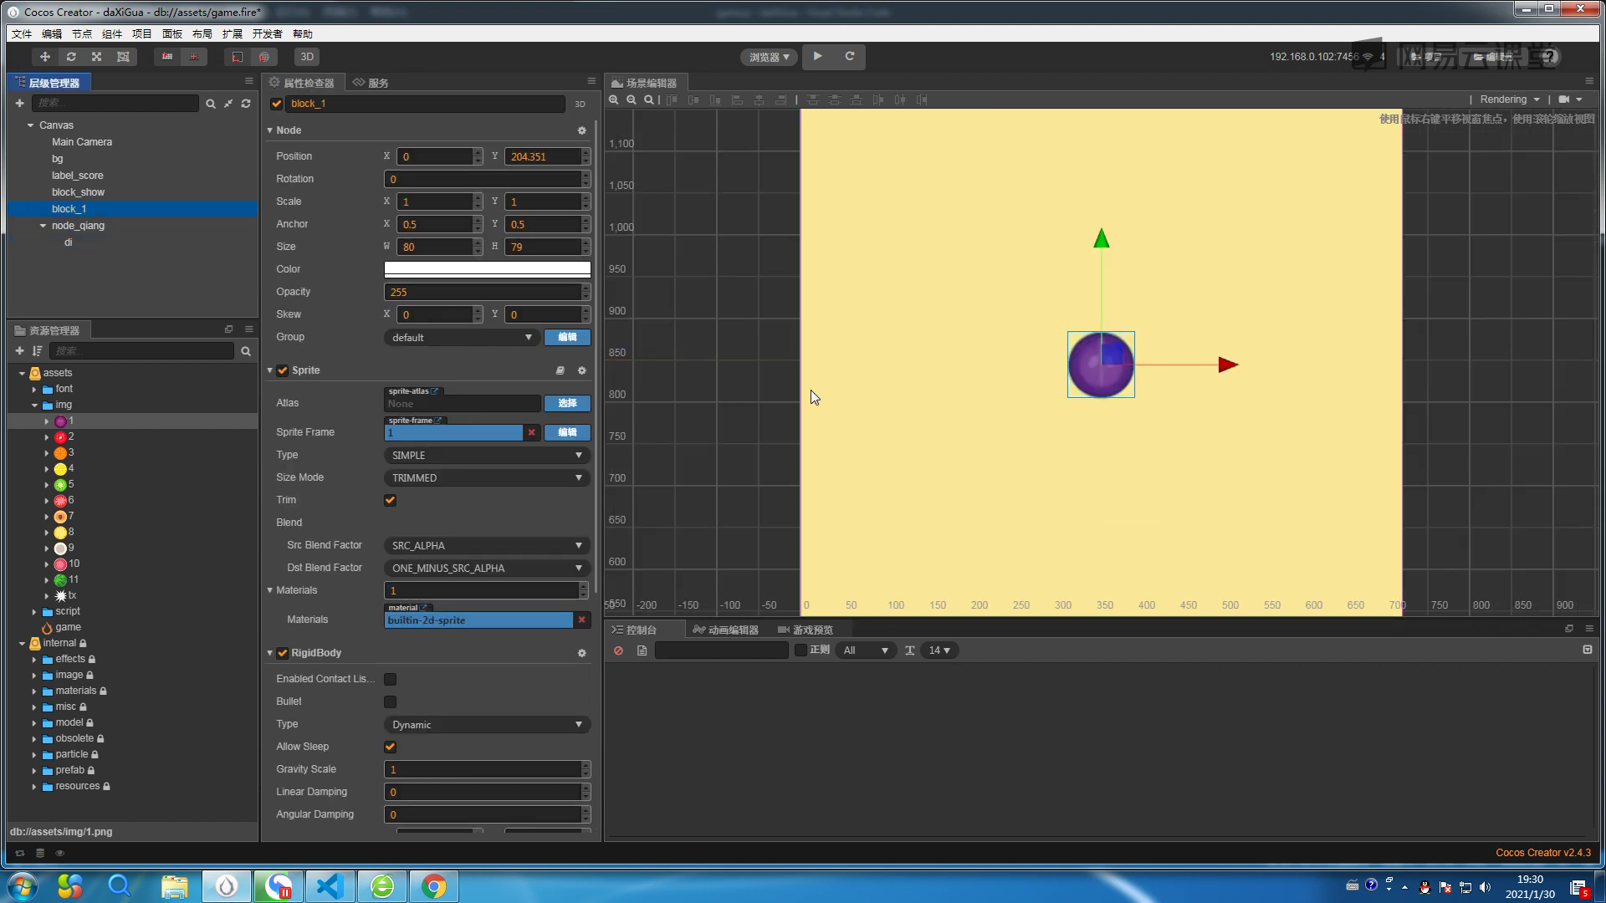
pyautogui.scroll(-4, 793, 381)
pyautogui.moveTo(751, 468); pyautogui.dragTo(768, 373, button='right')
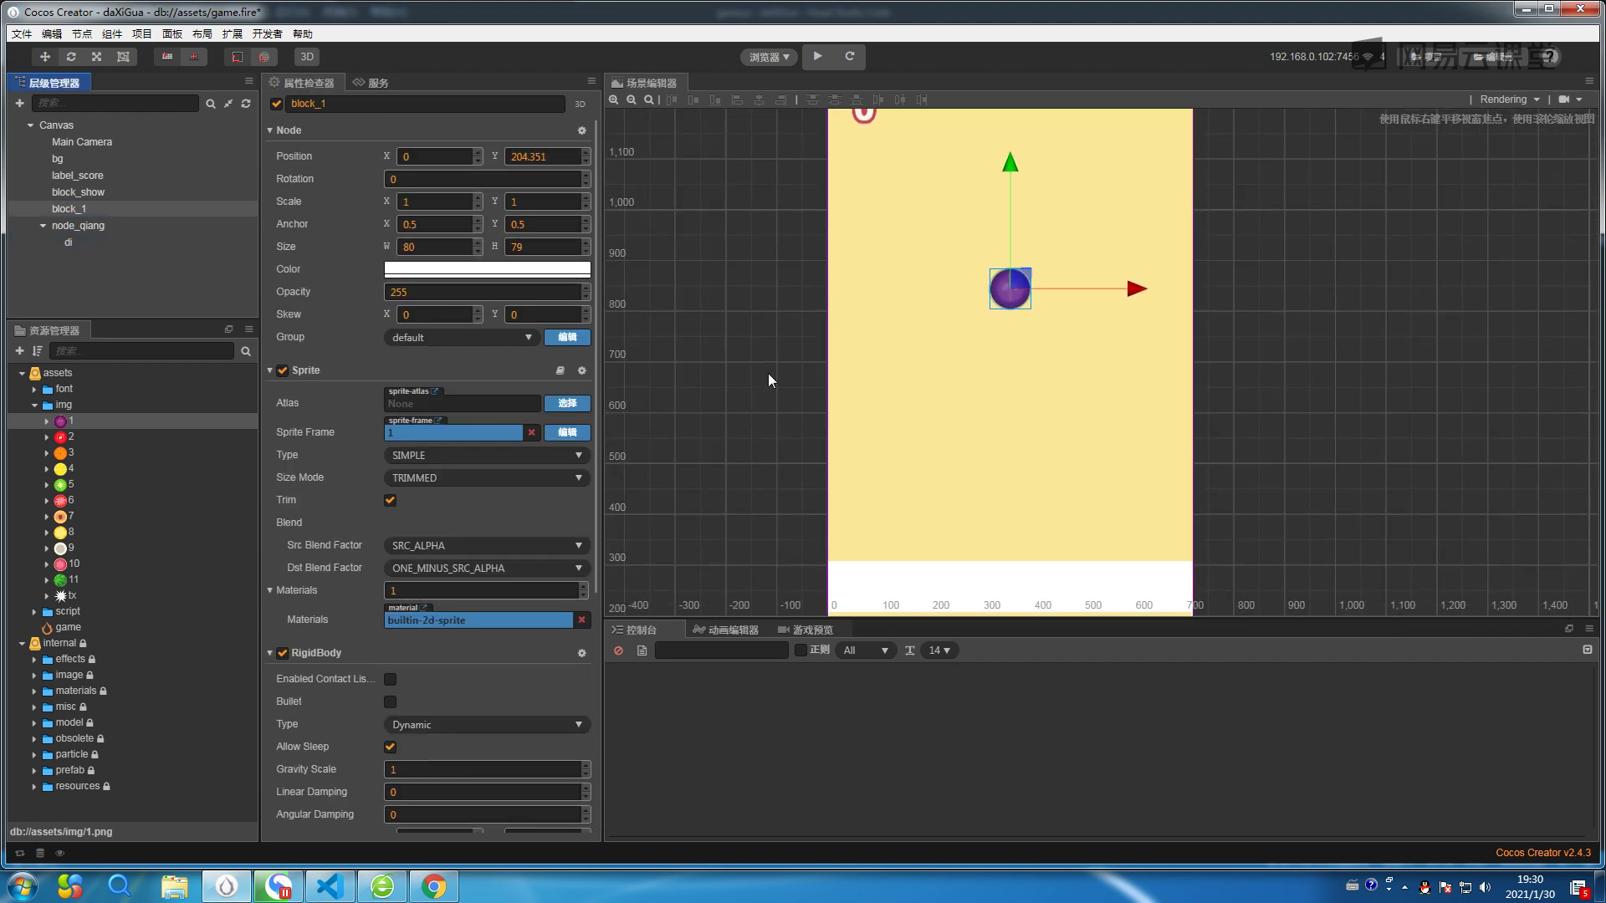
pyautogui.scroll(-4, 585, 477)
pyautogui.scroll(-1, 590, 492)
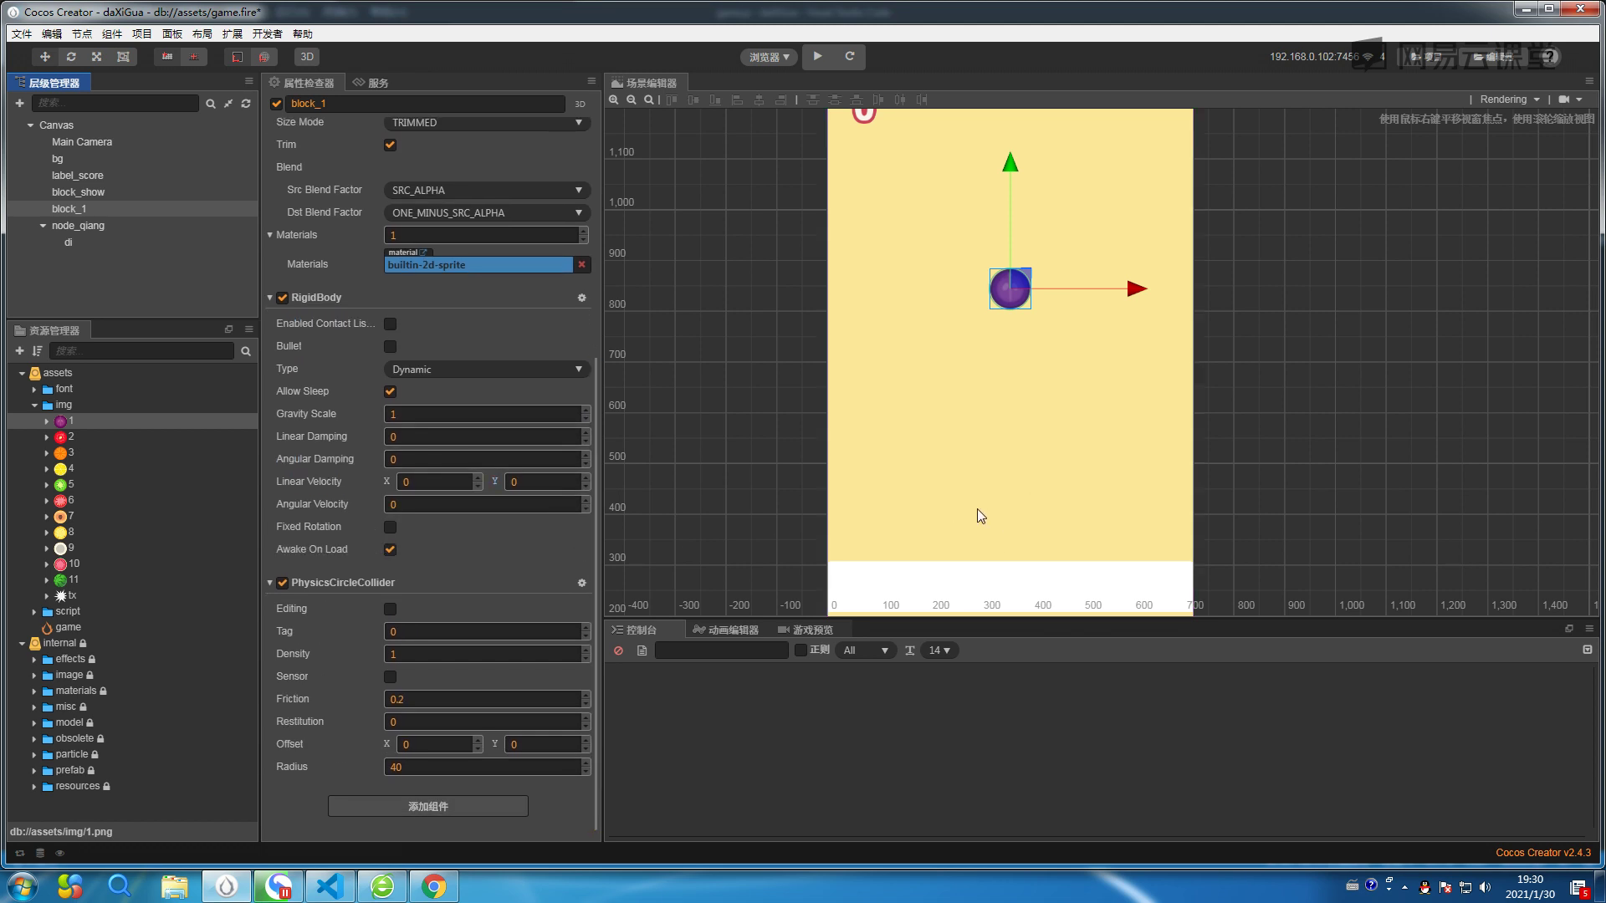
pyautogui.click(402, 633)
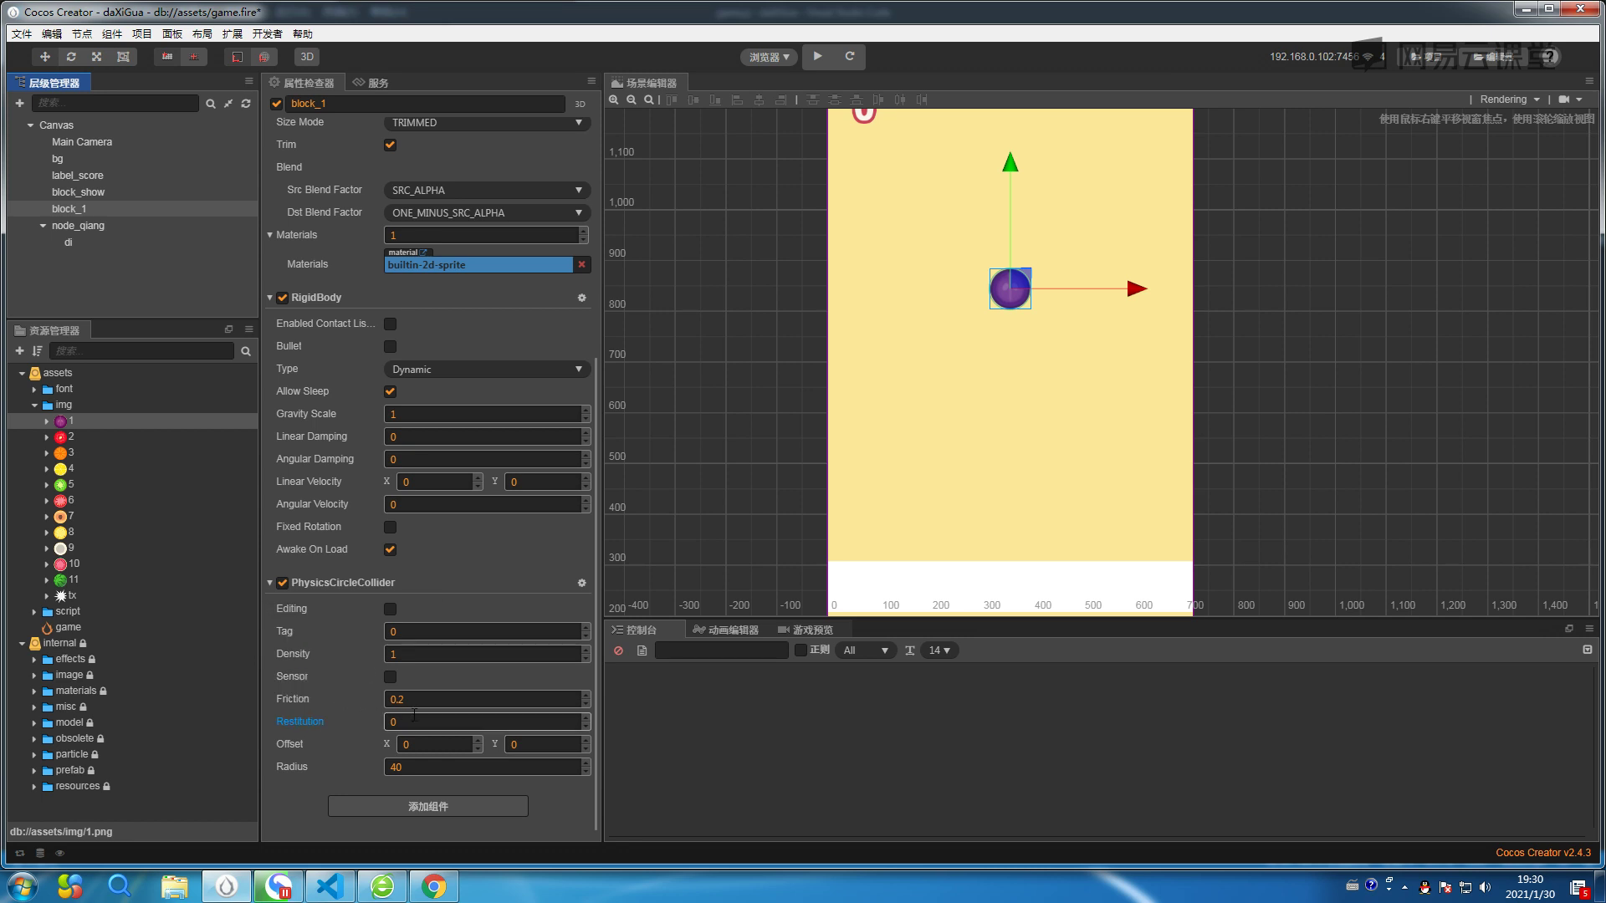
pyautogui.click(296, 721)
pyautogui.click(399, 721)
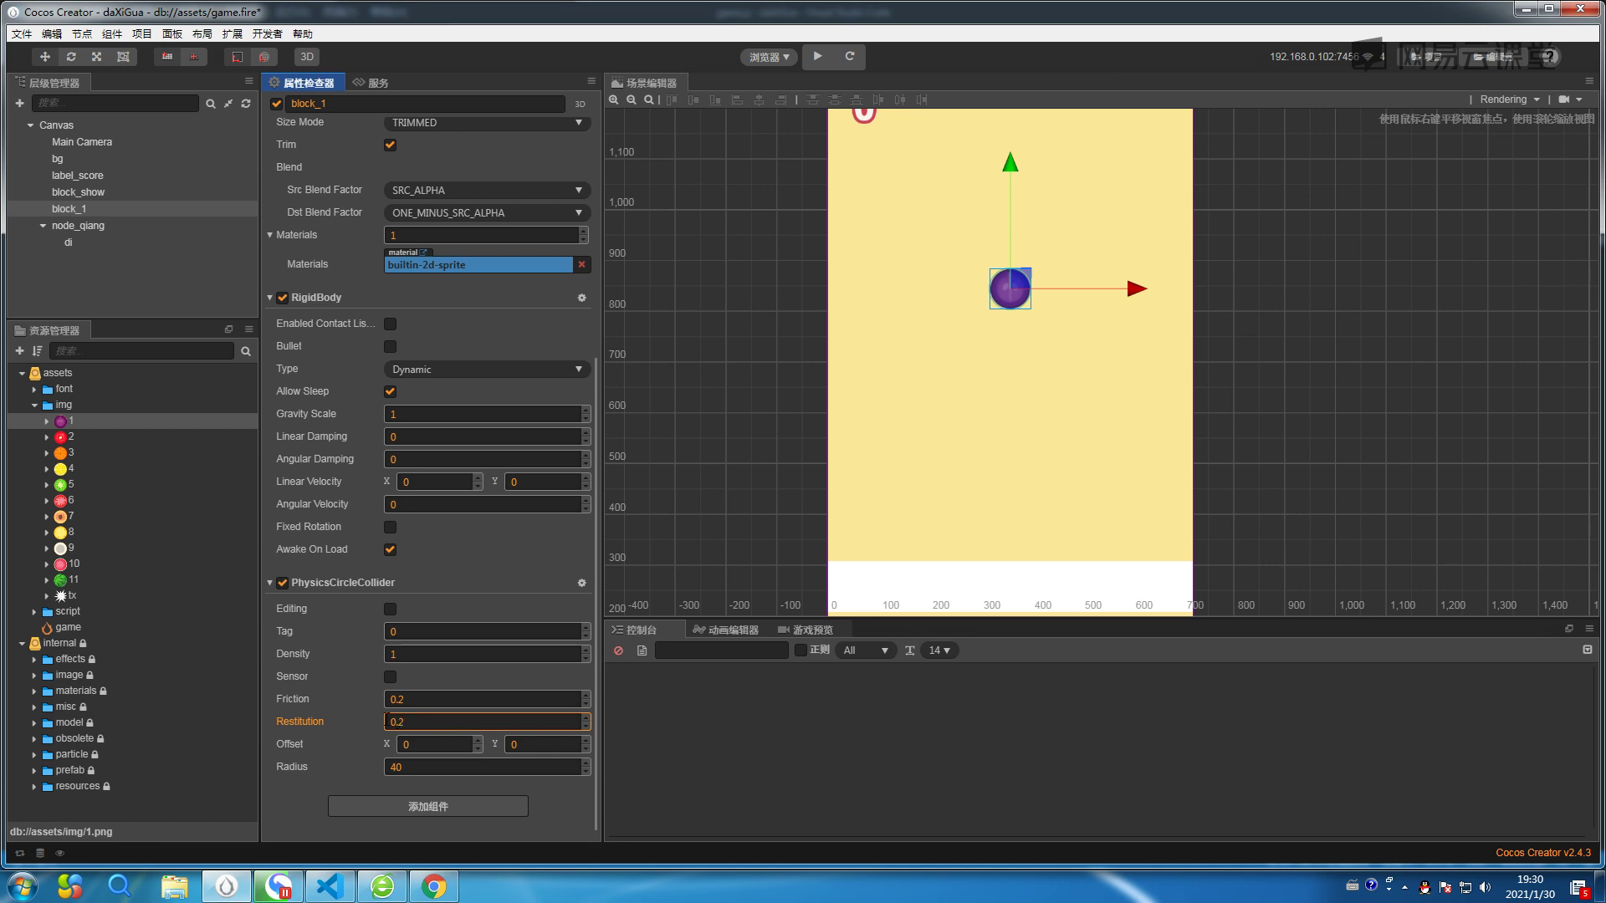
pyautogui.click(420, 694)
pyautogui.write('1')
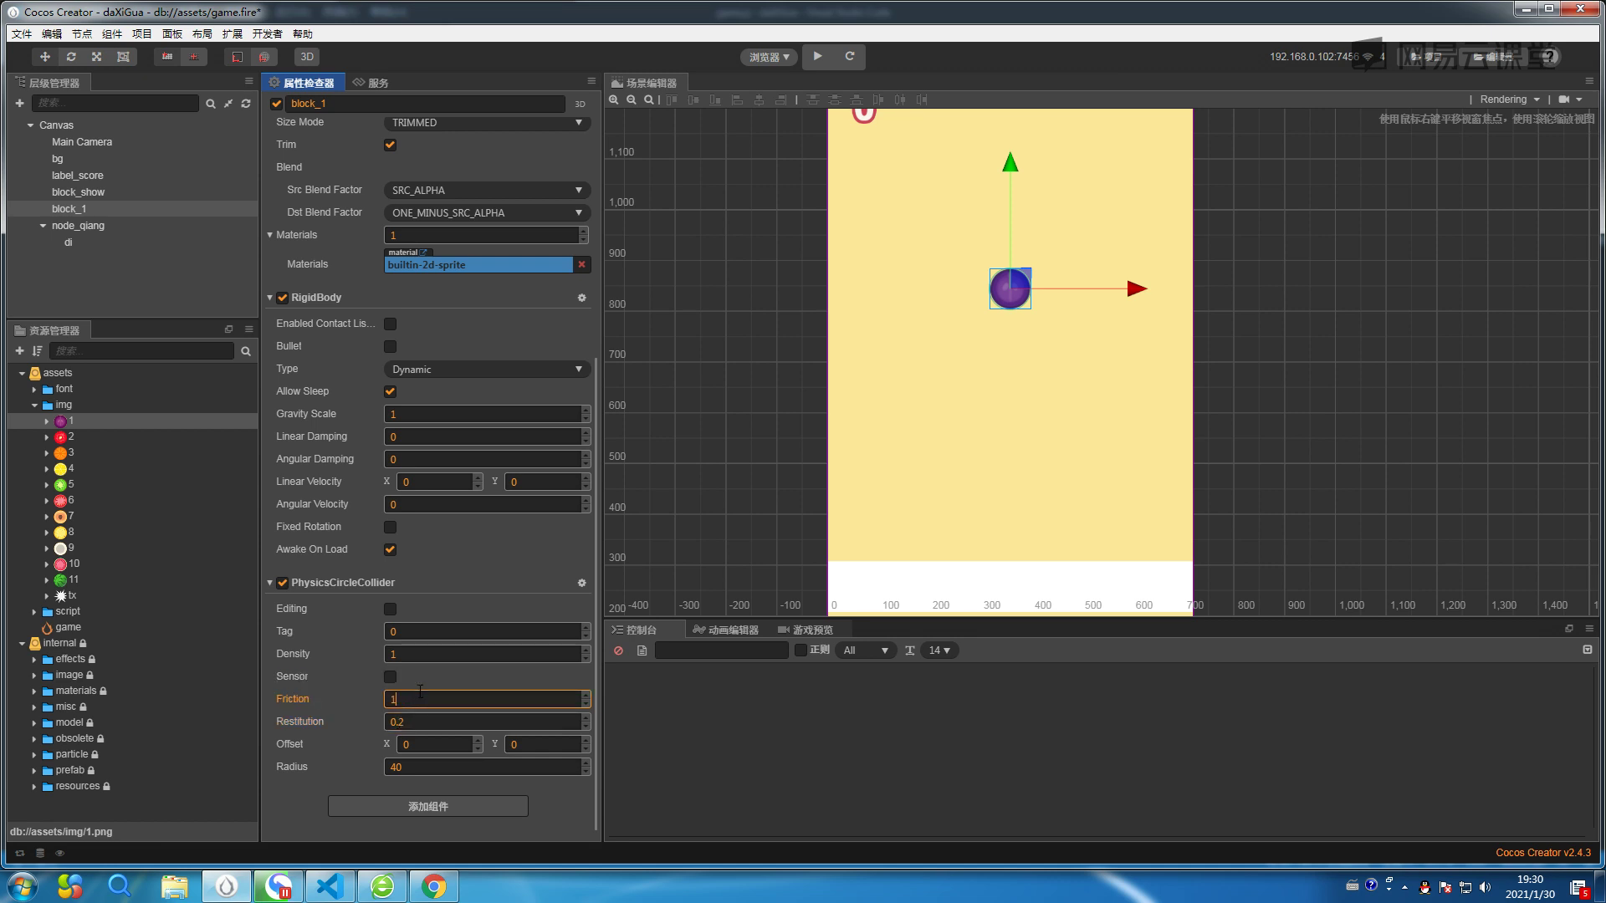
# Preview and reload the game to check block_1's bounce, closing the surplus preview pages, and return to Cocos Creator.
pyautogui.click(817, 56)
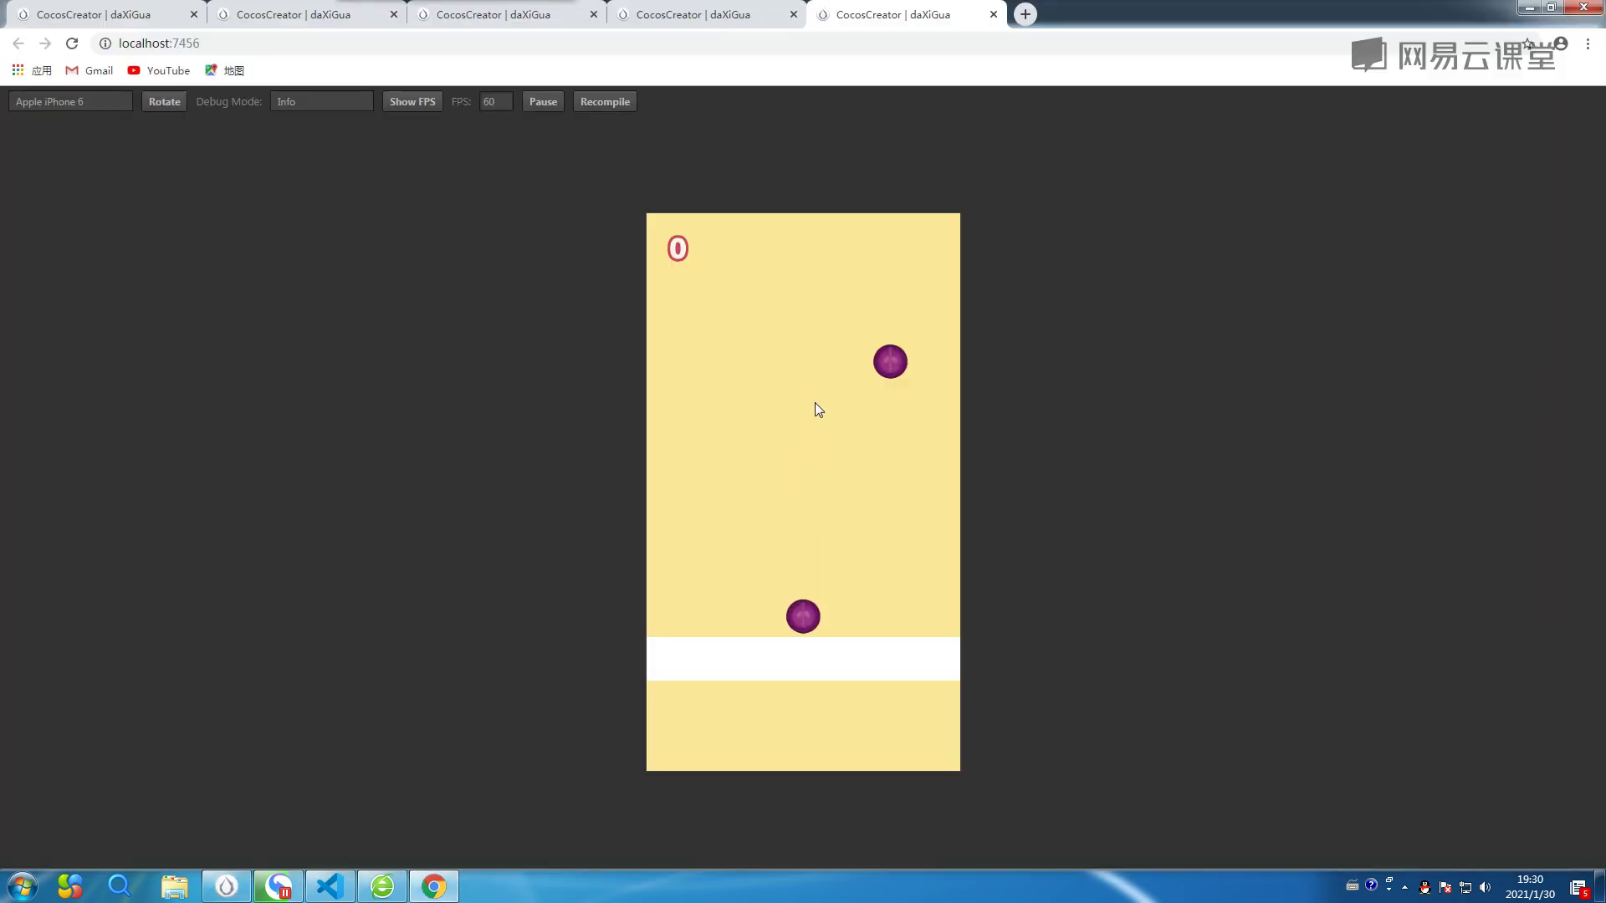
pyautogui.click(793, 14)
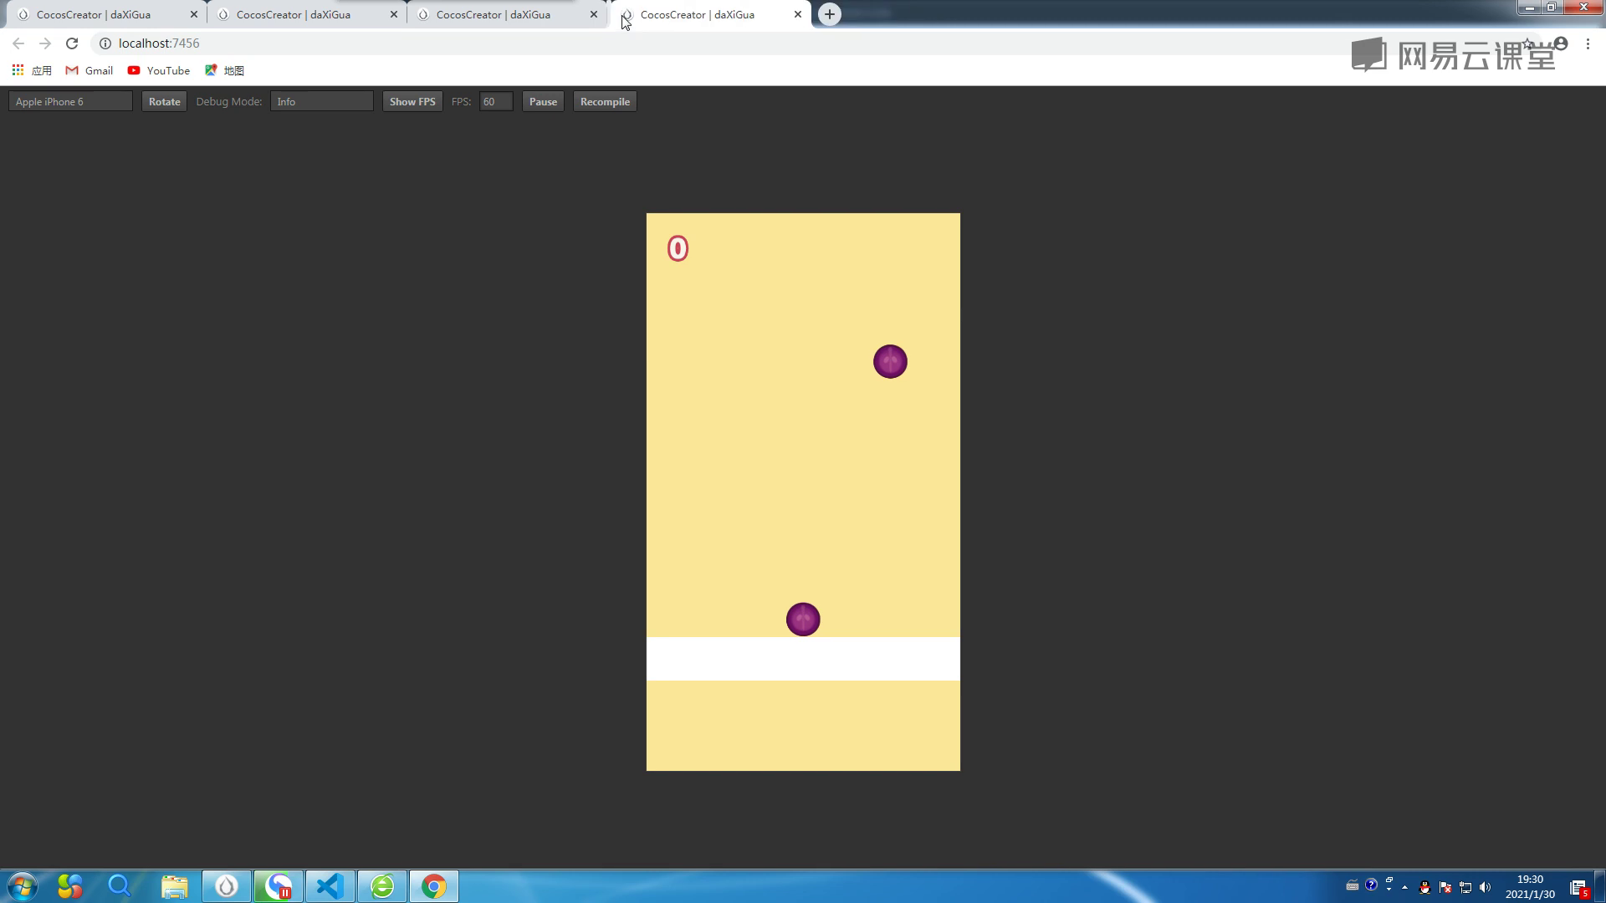
pyautogui.click(593, 14)
pyautogui.click(391, 14)
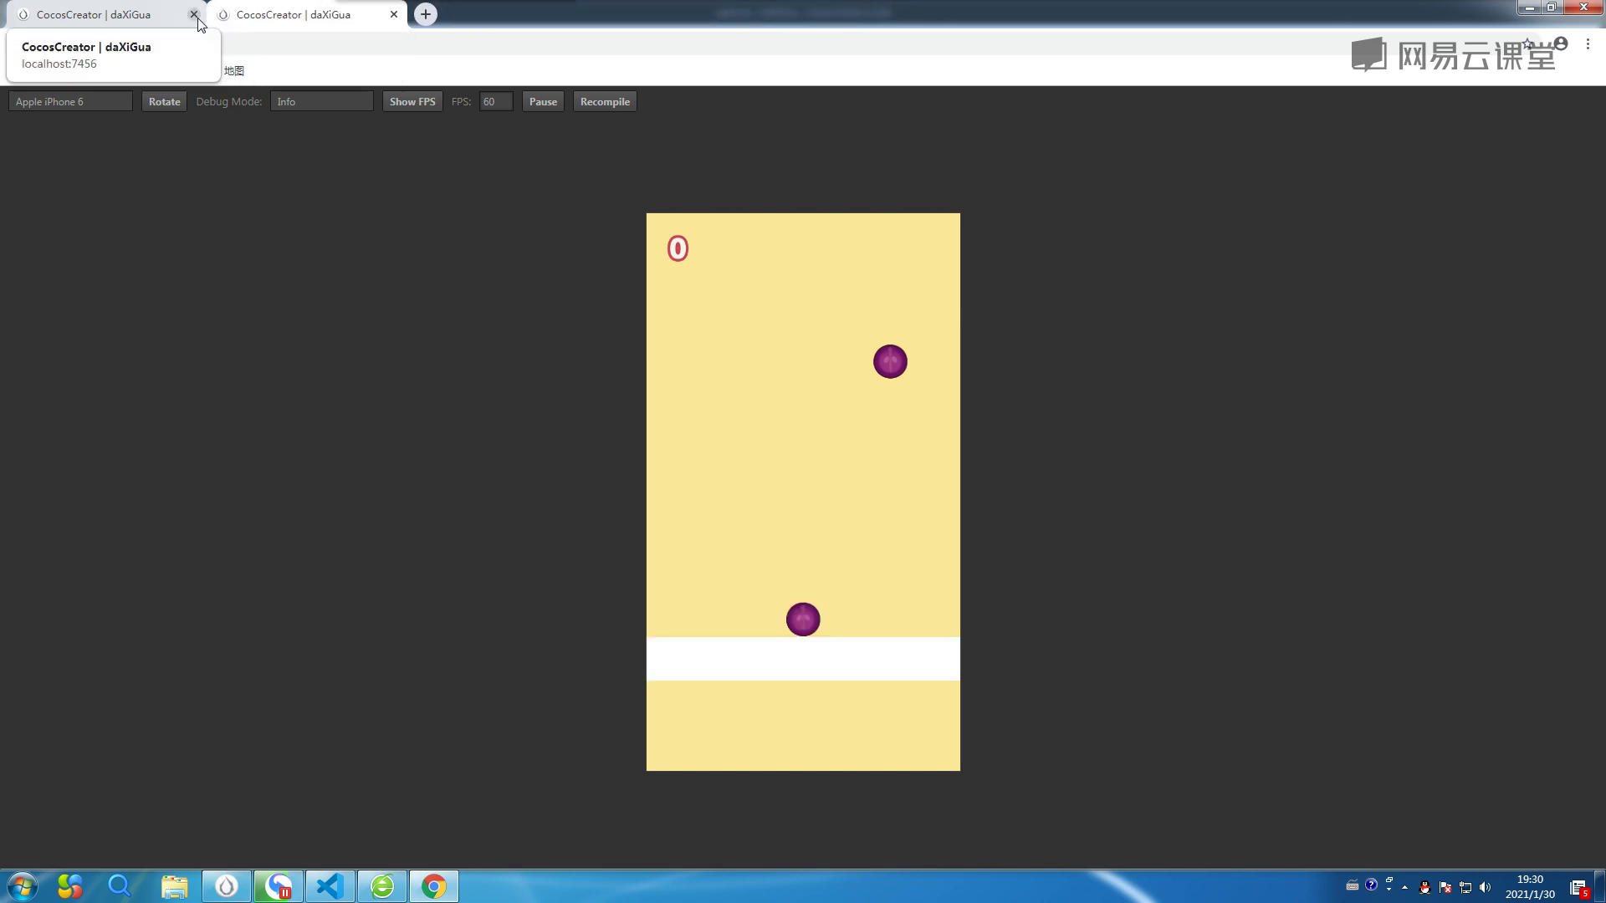
pyautogui.click(391, 14)
pyautogui.click(72, 44)
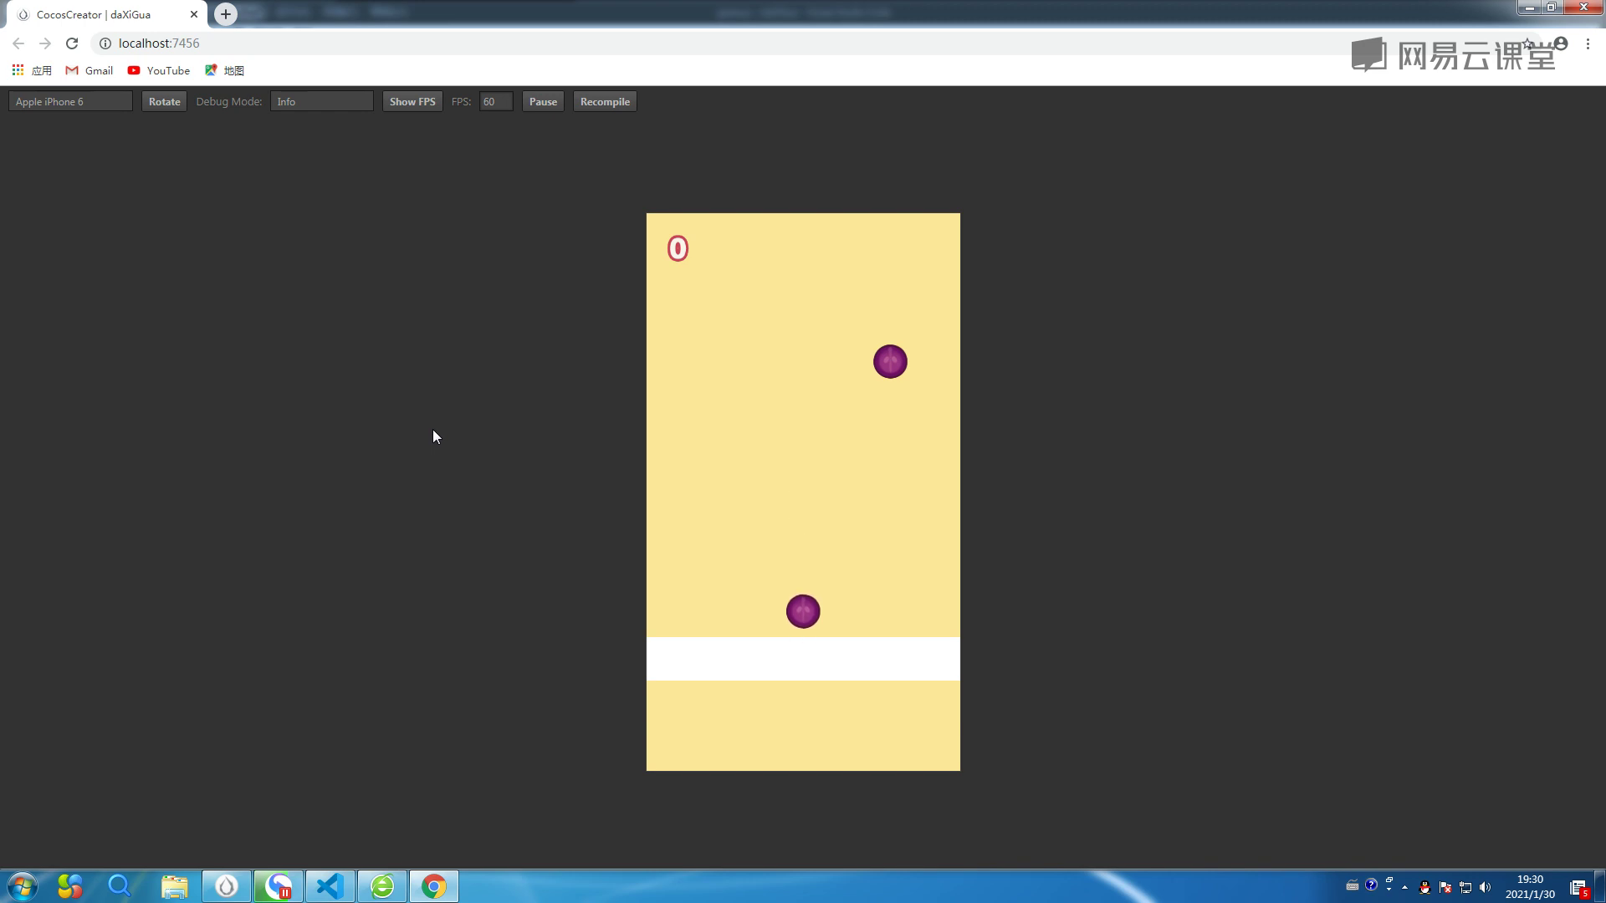
pyautogui.click(1524, 12)
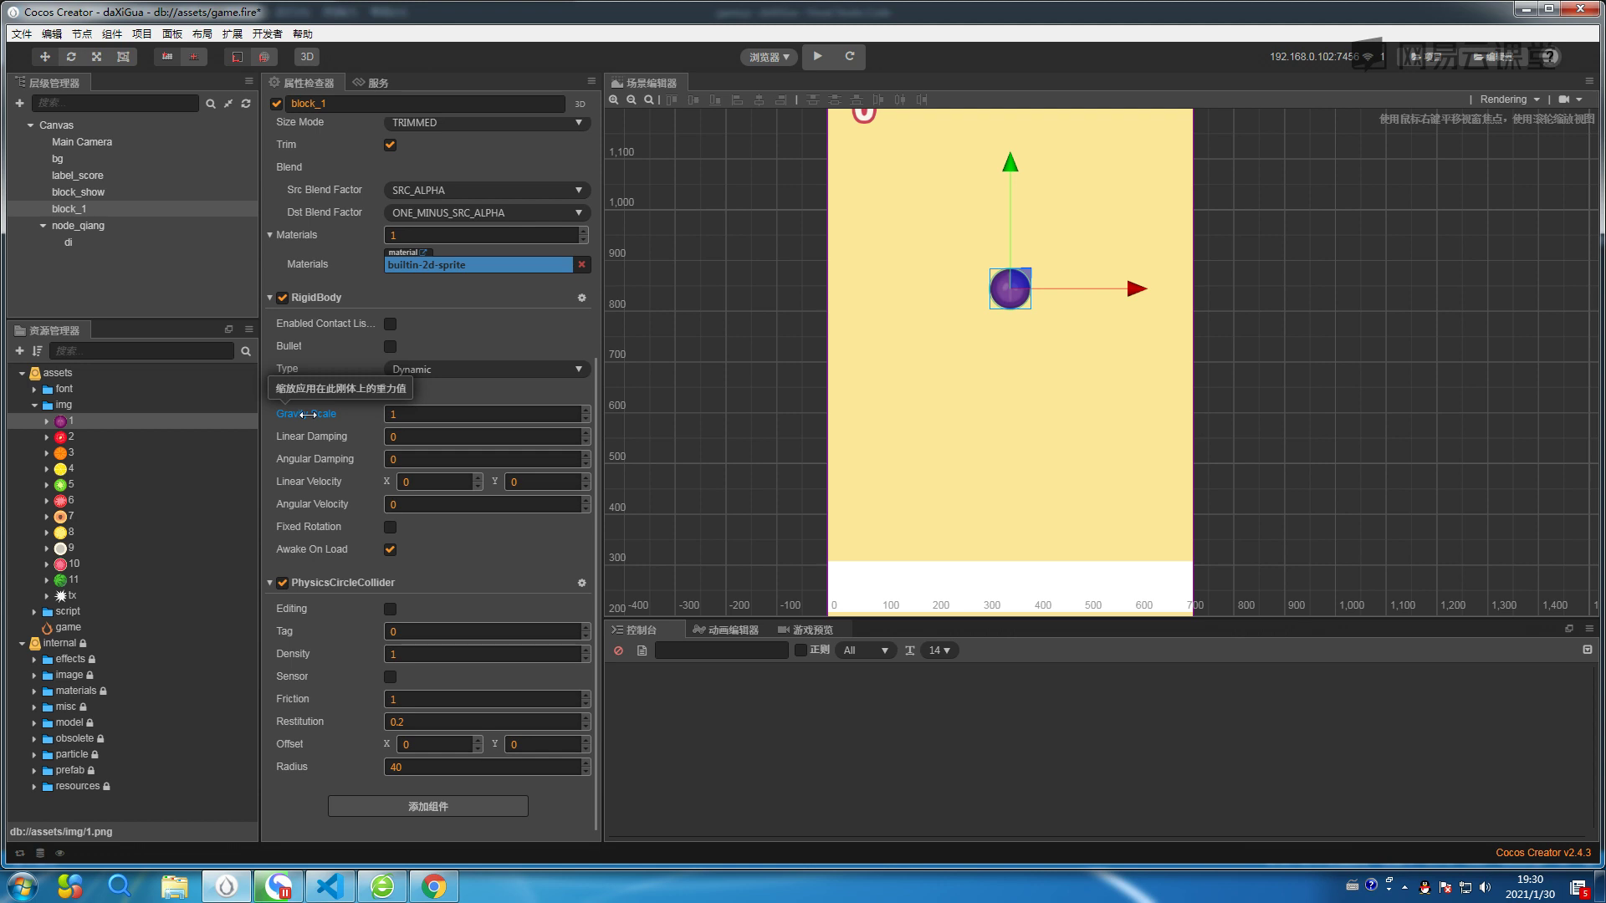
# Set block_1's RigidBody Gravity Scale to 5, check its fall in the browser preview, and return to Cocos Creator.
pyautogui.click(410, 414)
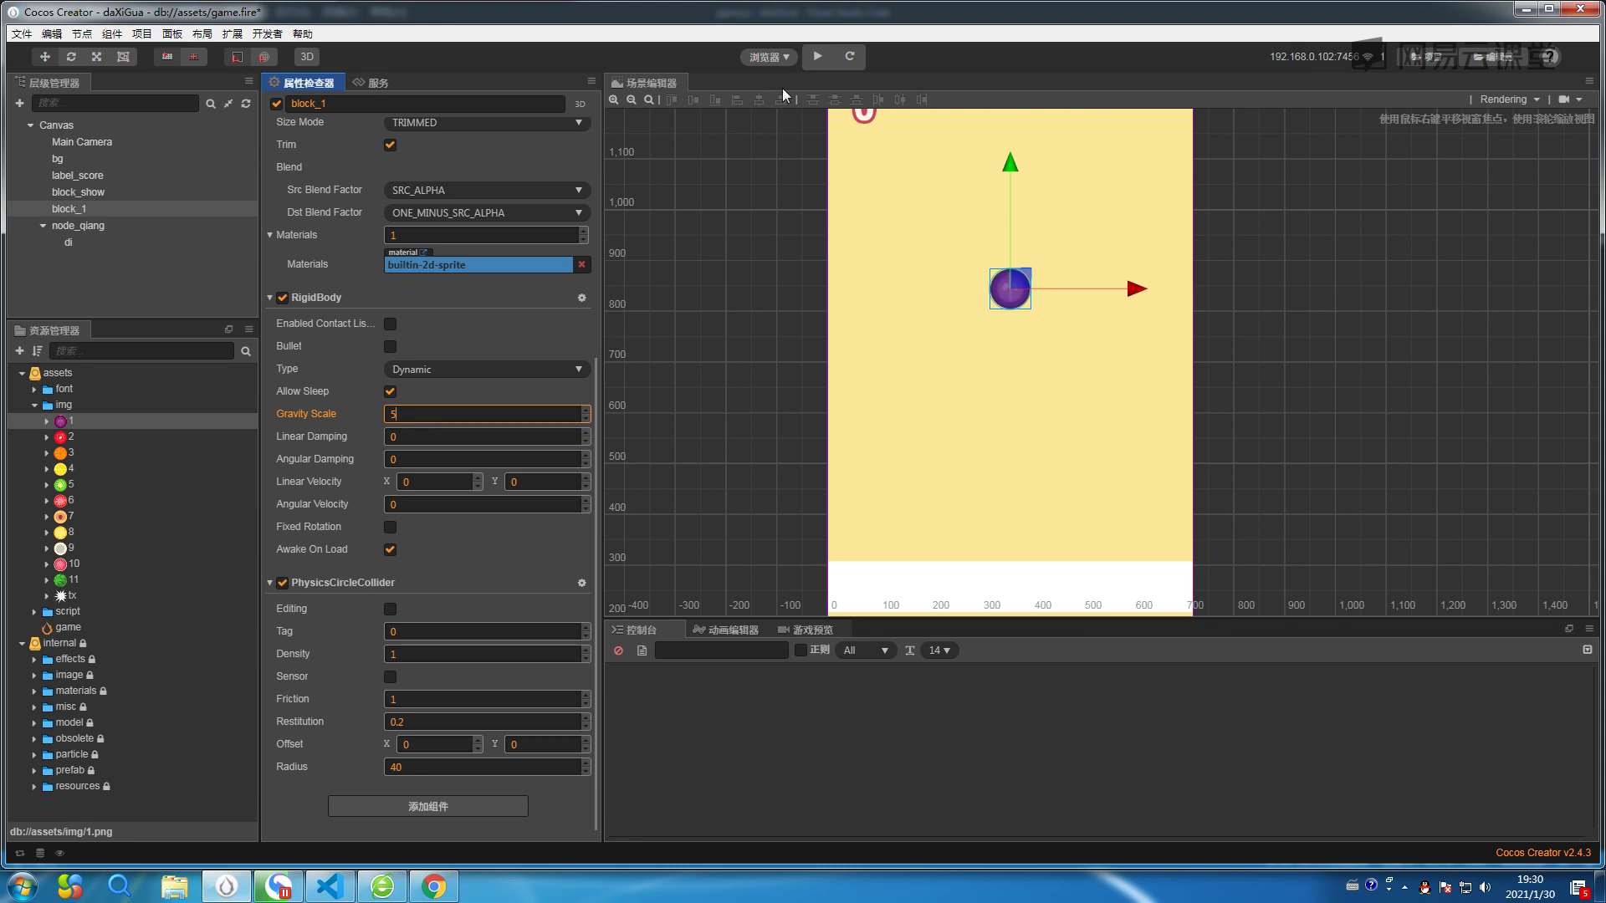
pyautogui.click(817, 59)
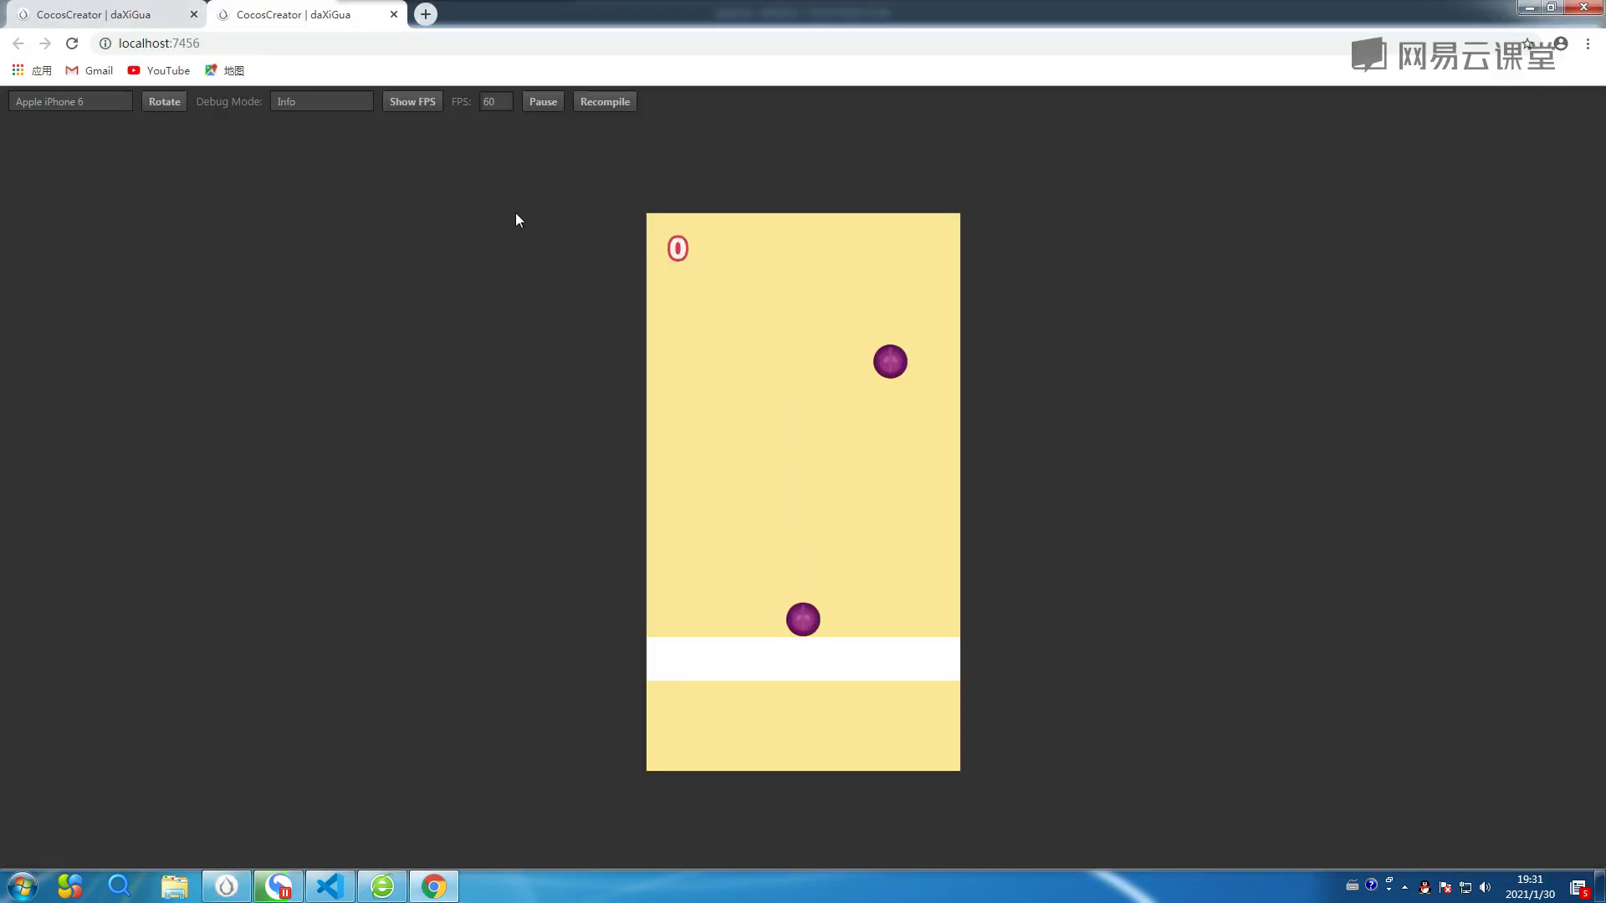
pyautogui.click(72, 42)
pyautogui.click(1530, 10)
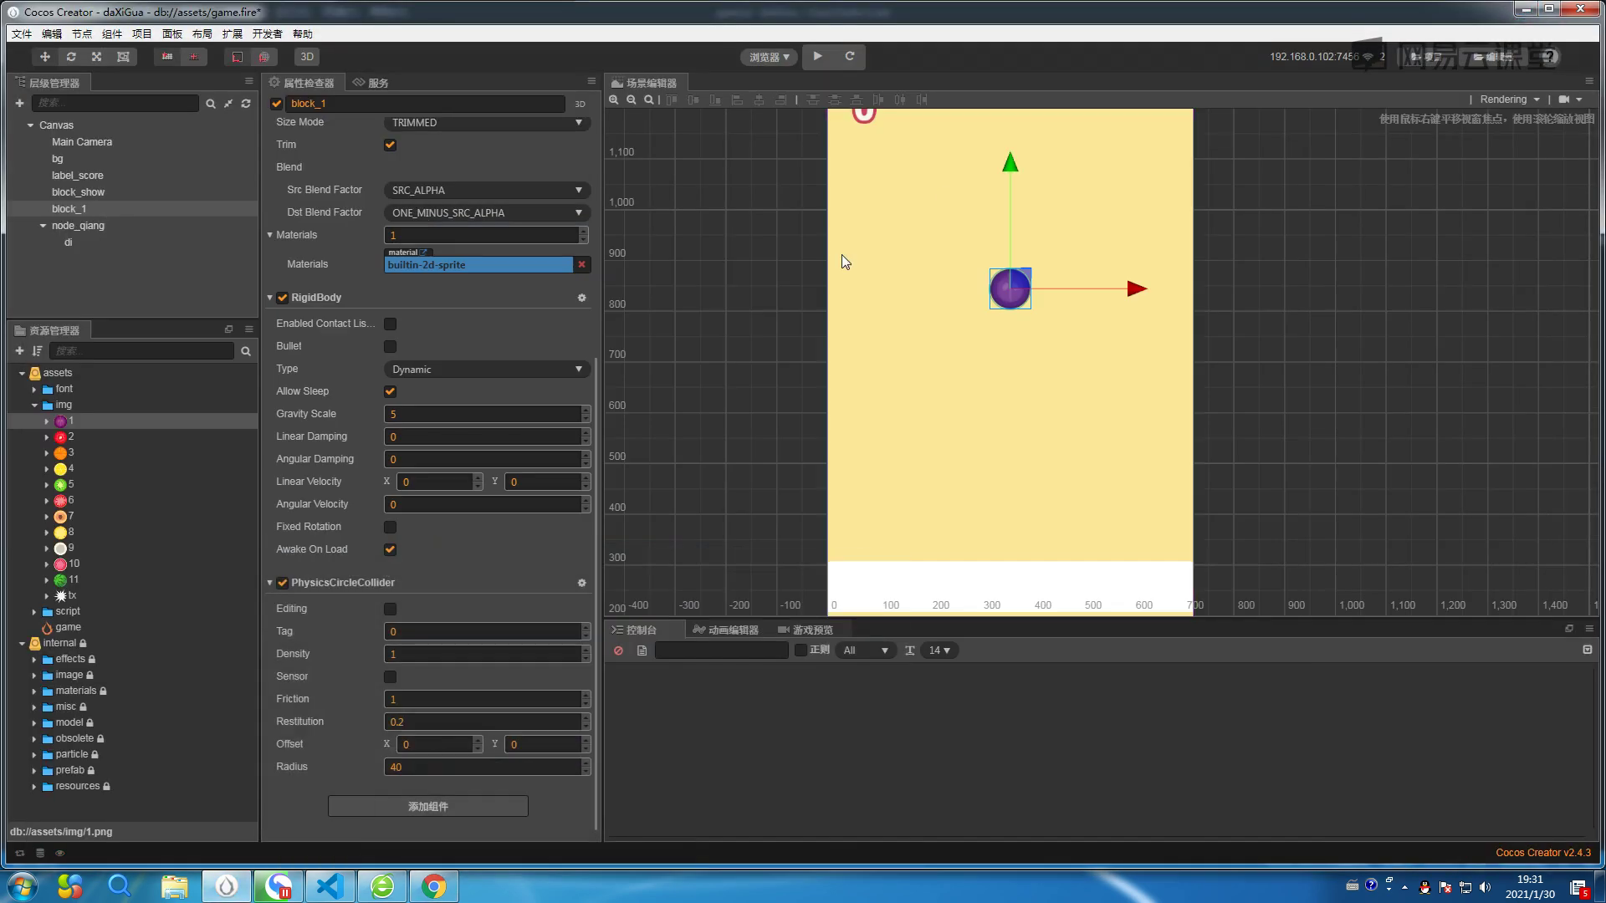
# Move di to the background's bottom edge by setting its Position Y to -1280/2.
pyautogui.click(70, 243)
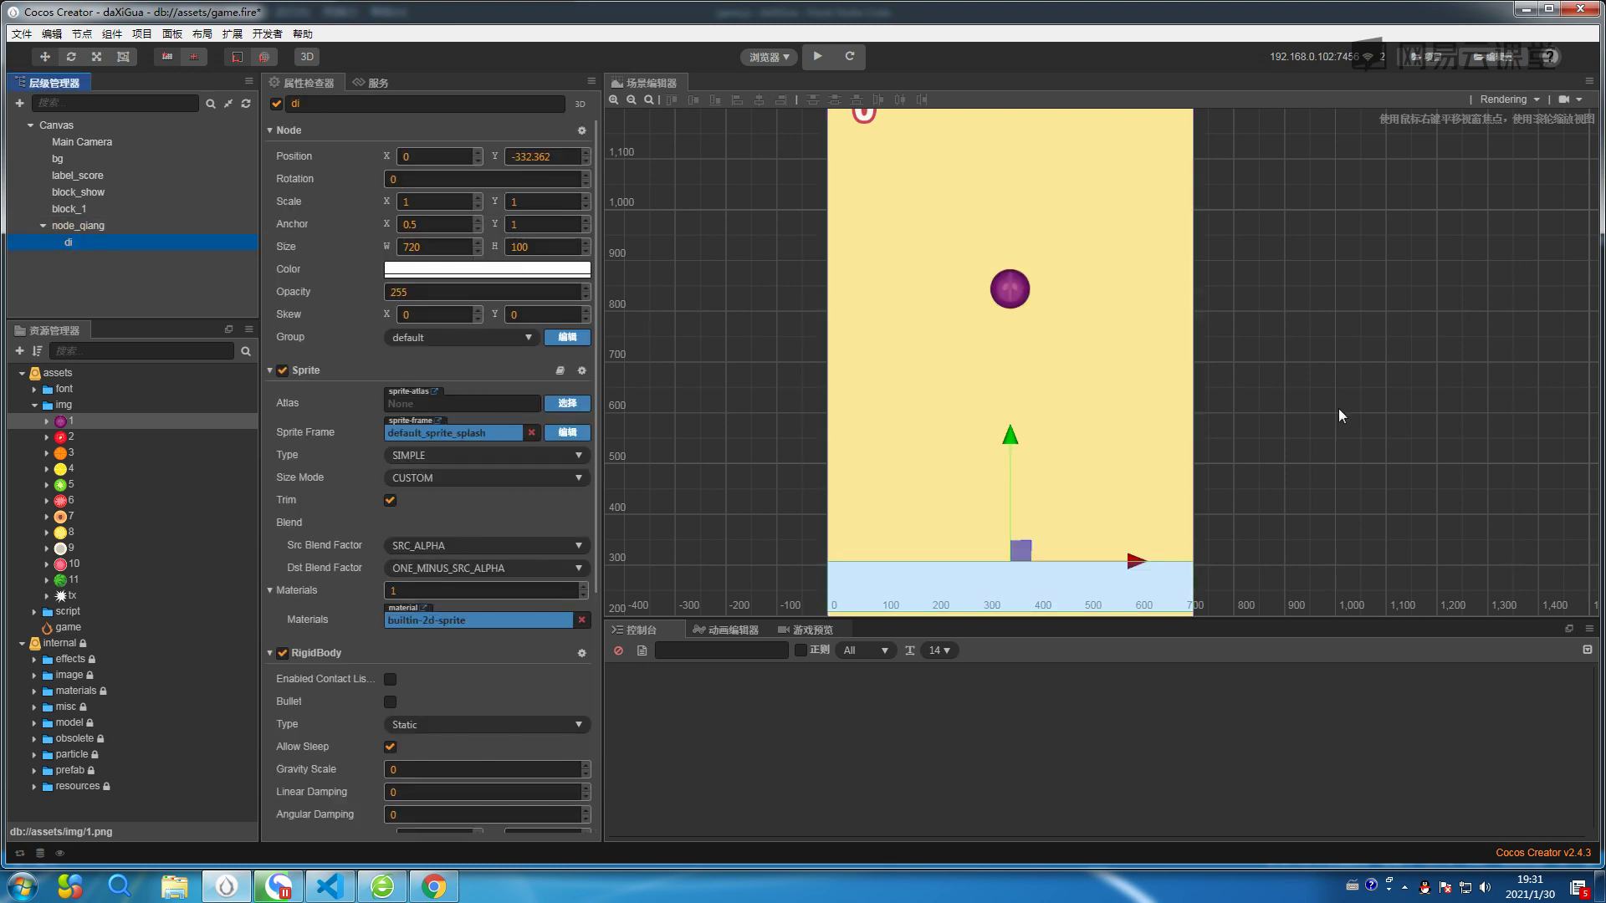
pyautogui.scroll(-3, 1342, 404)
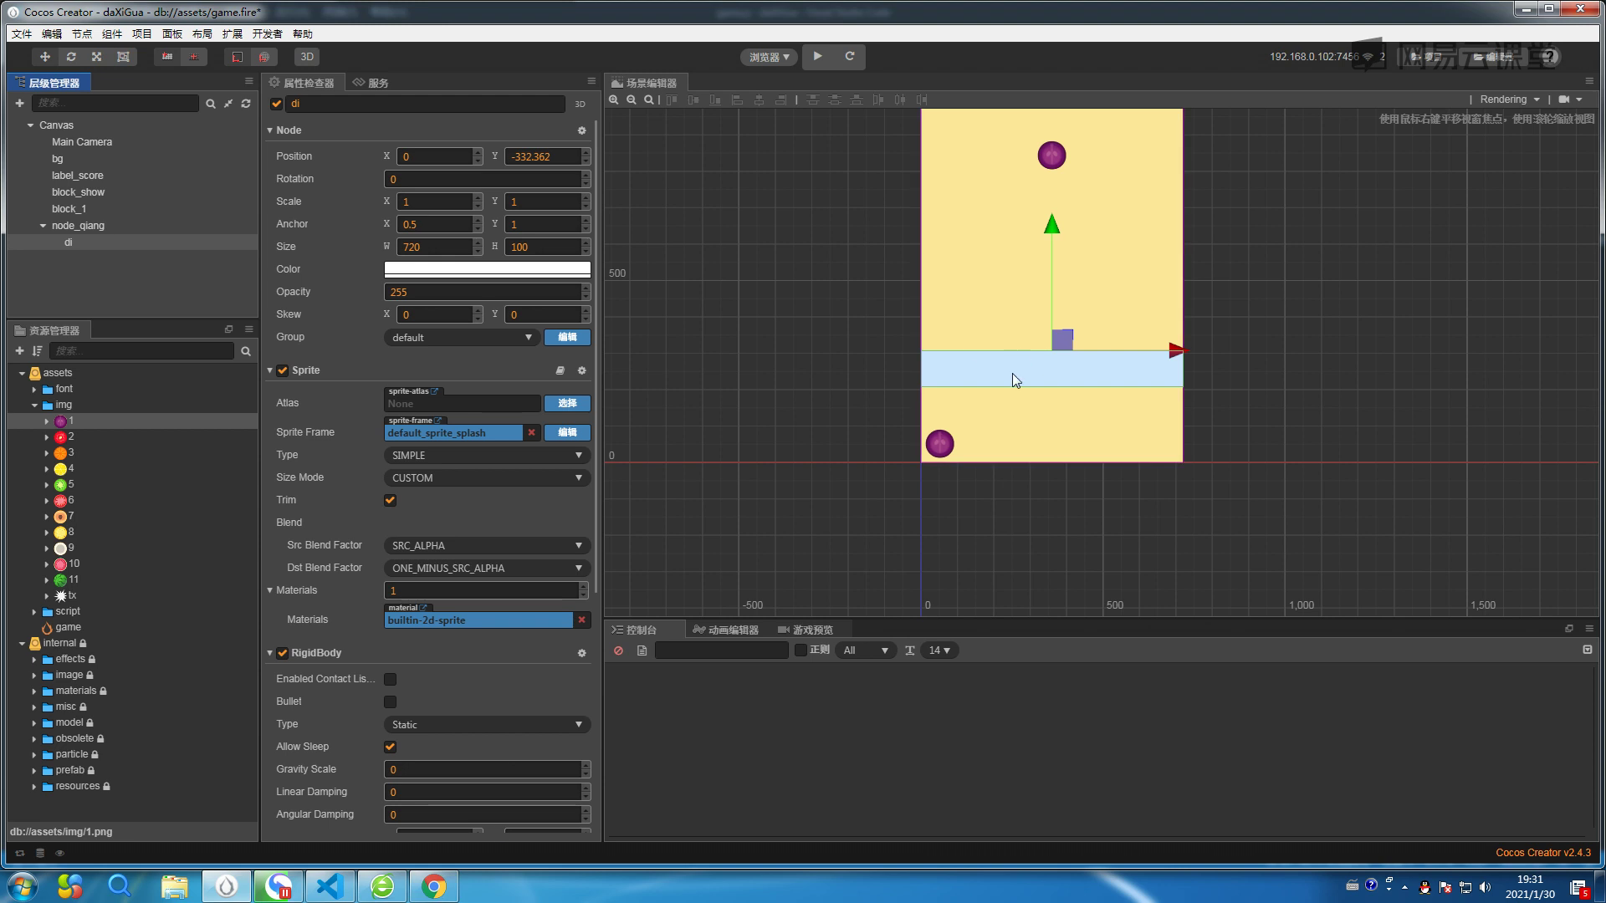
pyautogui.click(558, 156)
pyautogui.write('-128')
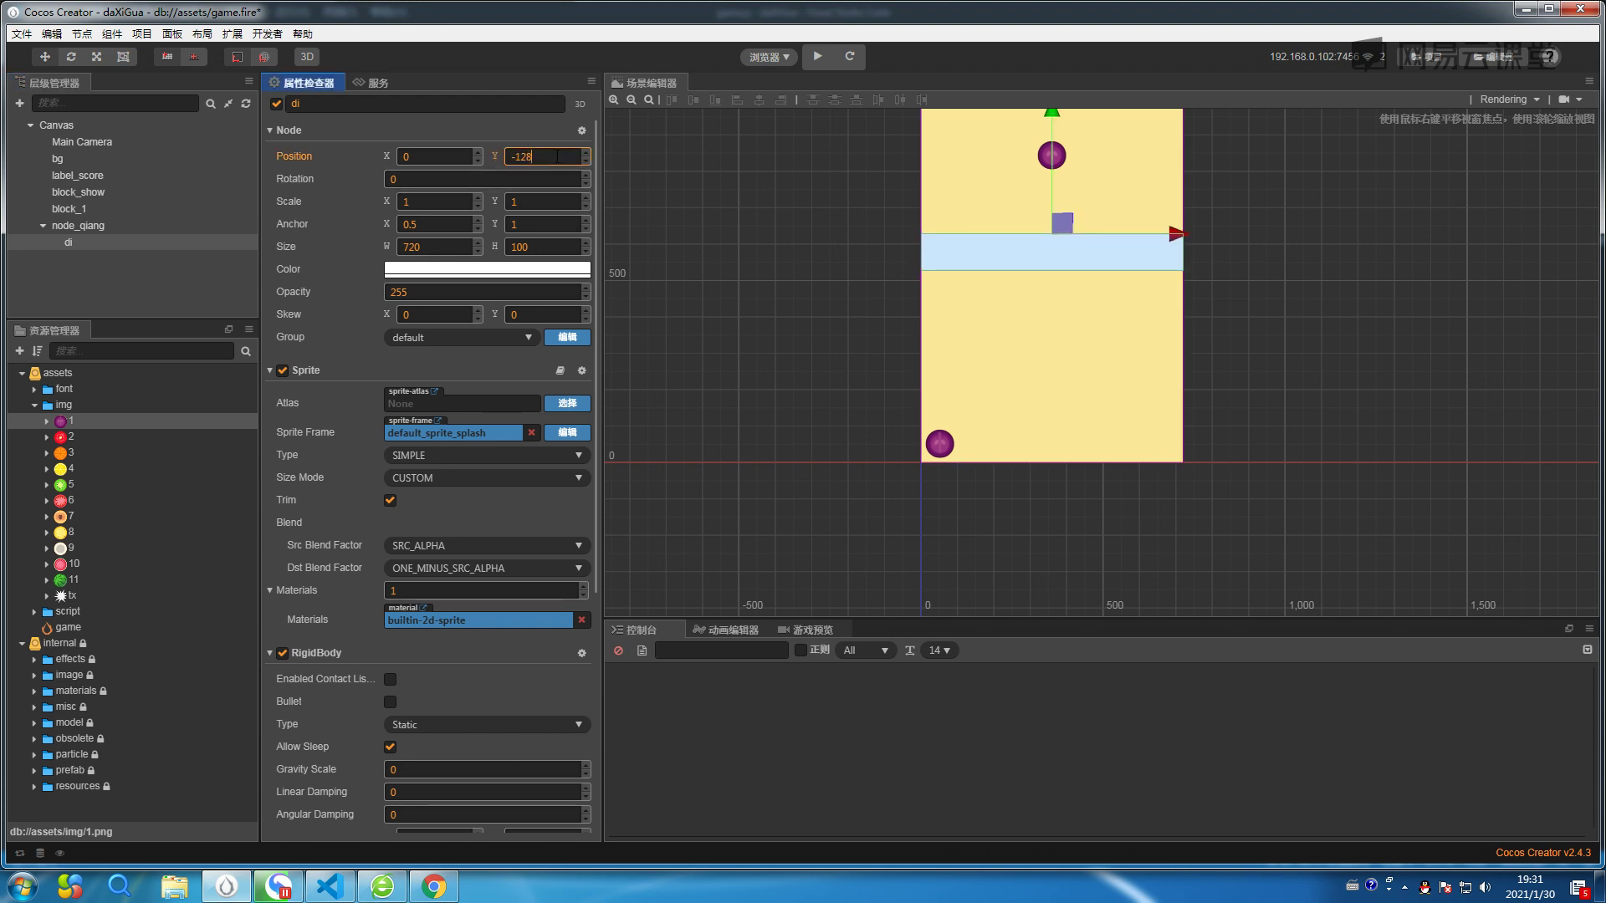
pyautogui.write('0/2')
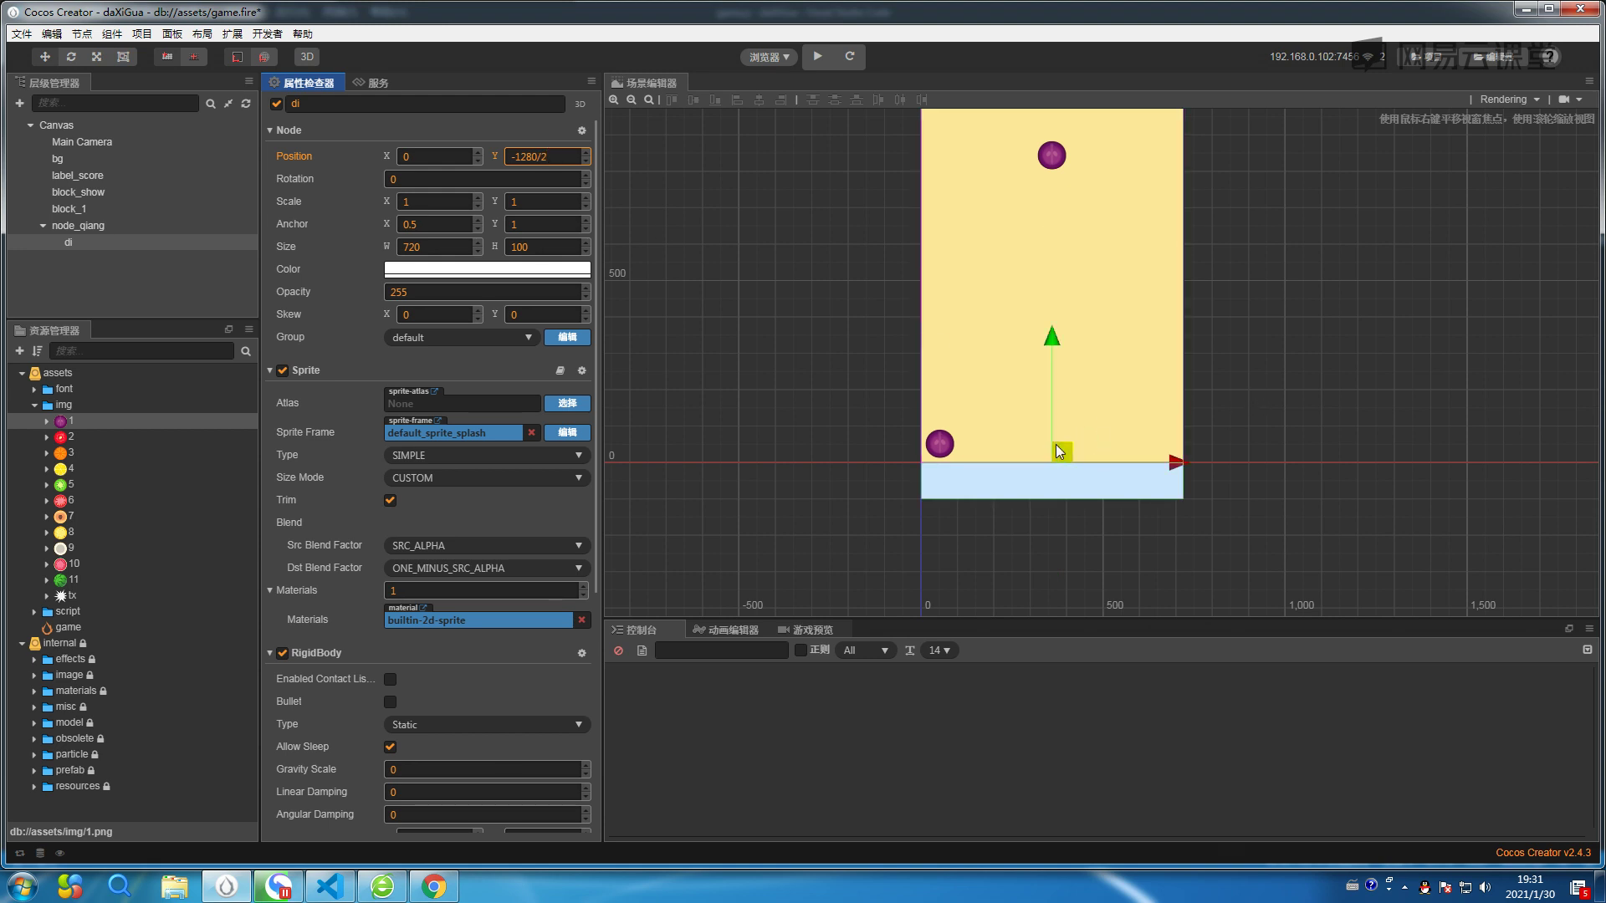
# Create a single-color sprite node under node_qiang and name it zuo.
pyautogui.rightClick(93, 228)
pyautogui.moveTo(122, 242)
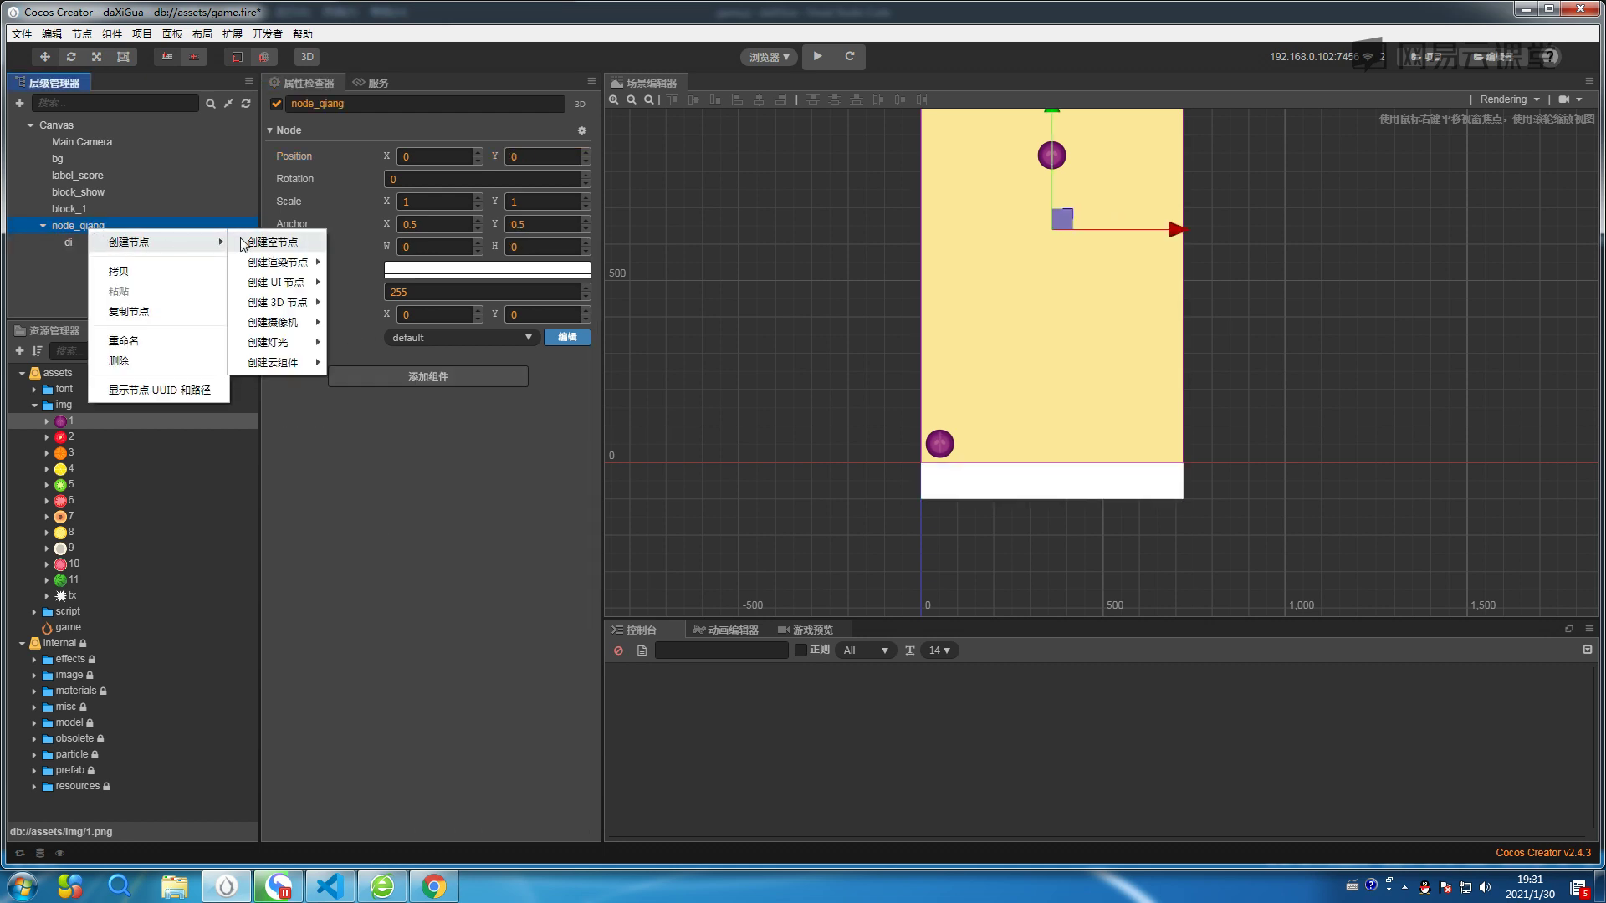
pyautogui.moveTo(257, 289)
pyautogui.moveTo(276, 264)
pyautogui.click(368, 282)
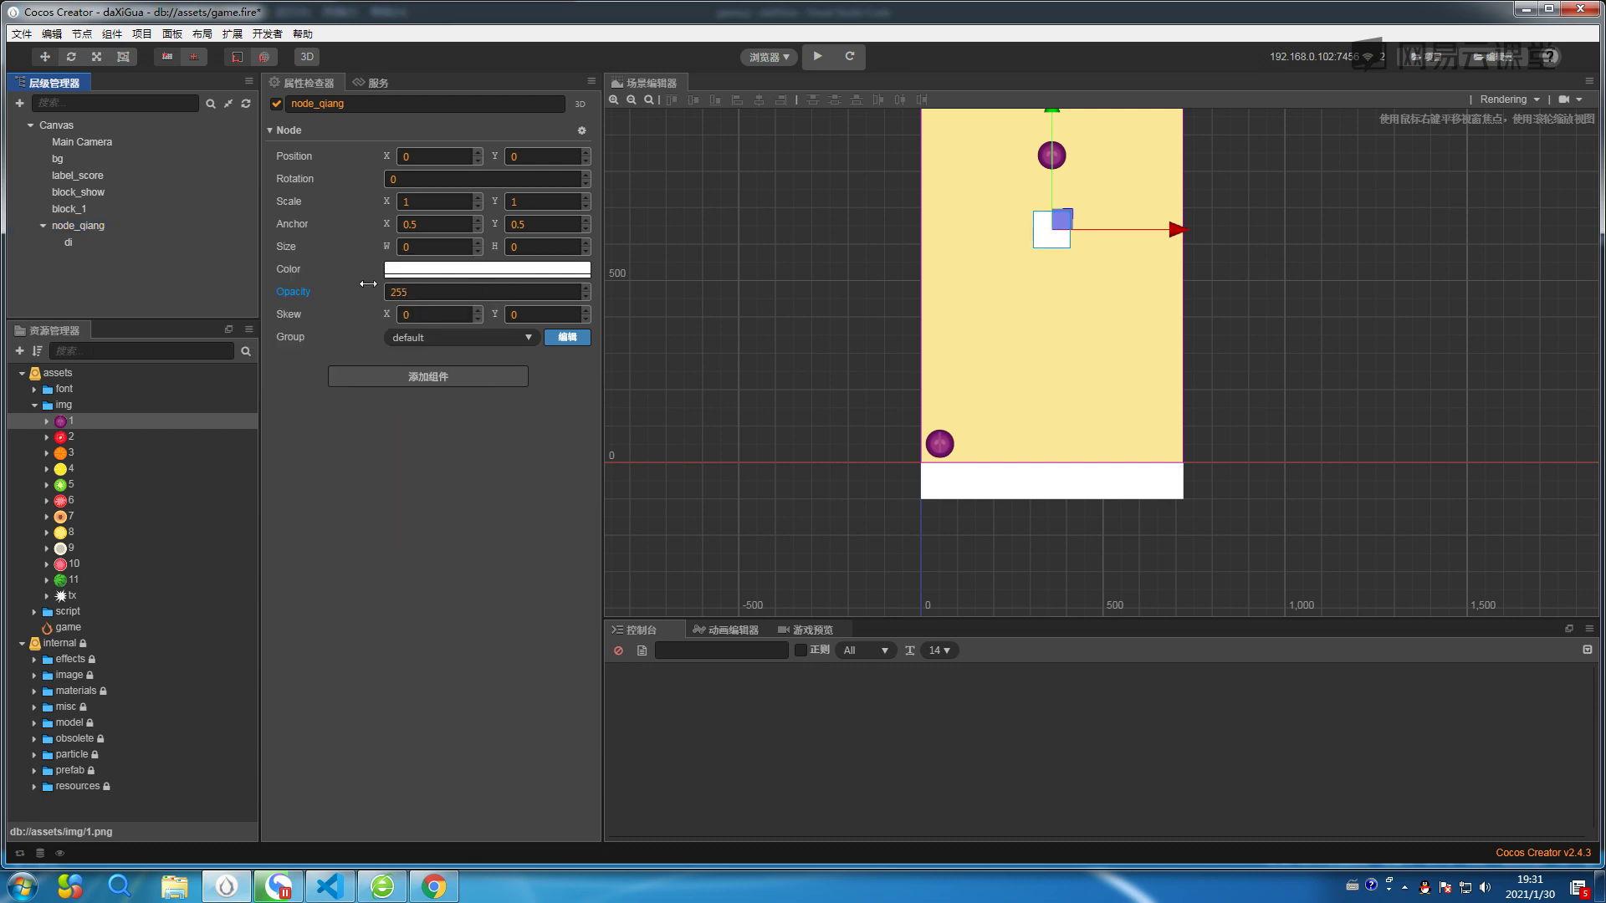
pyautogui.click(393, 104)
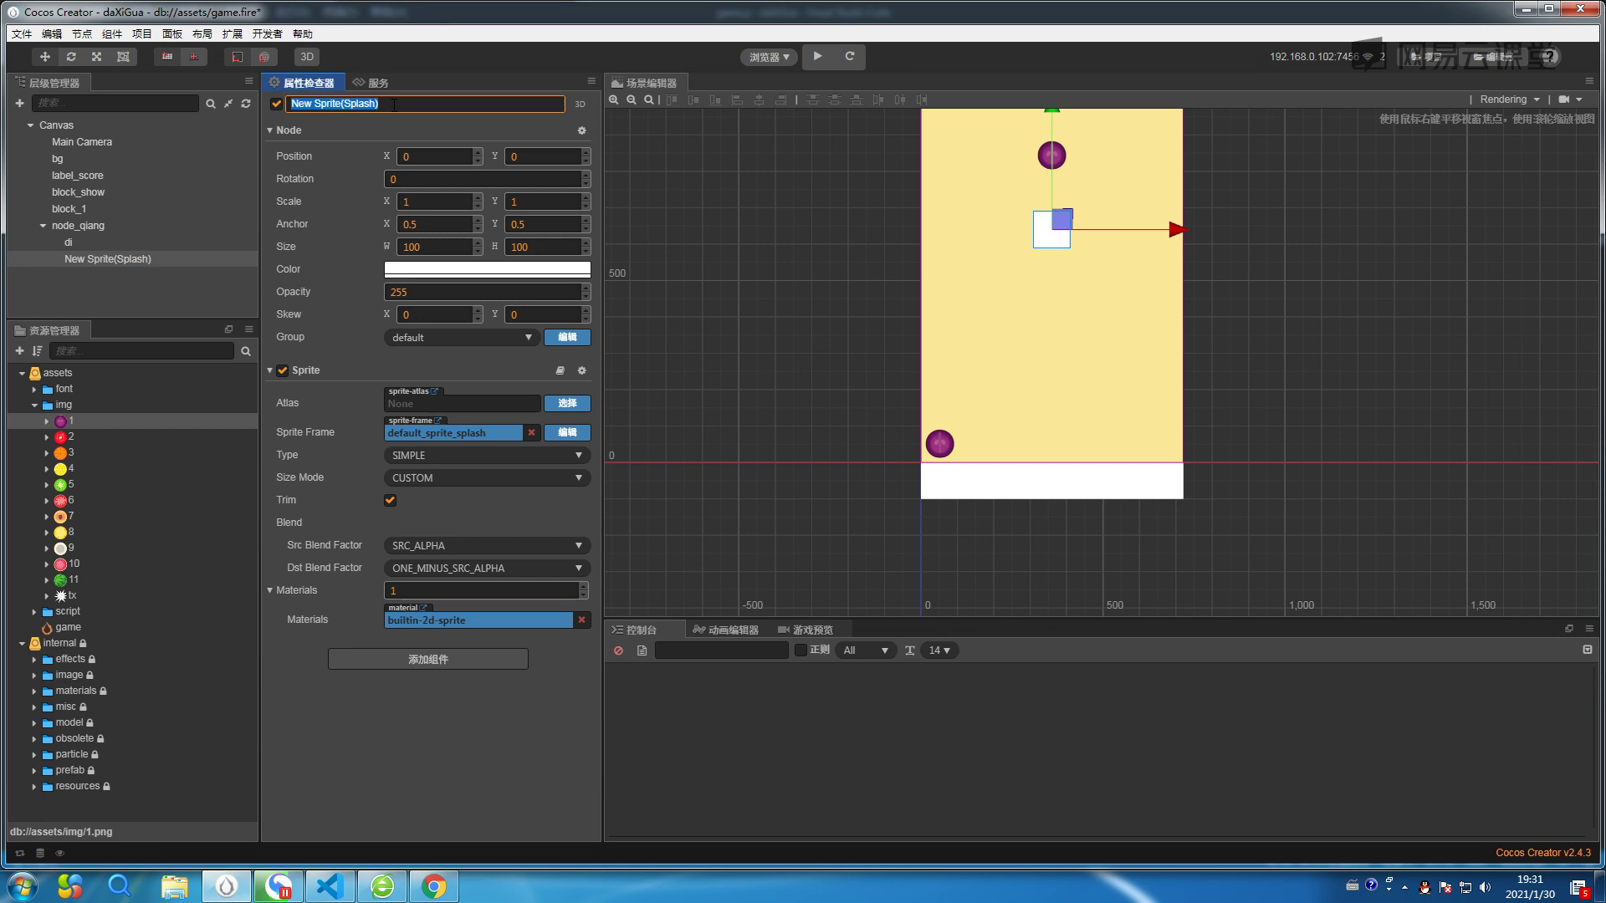
pyautogui.write('zuo')
pyautogui.press('Return')
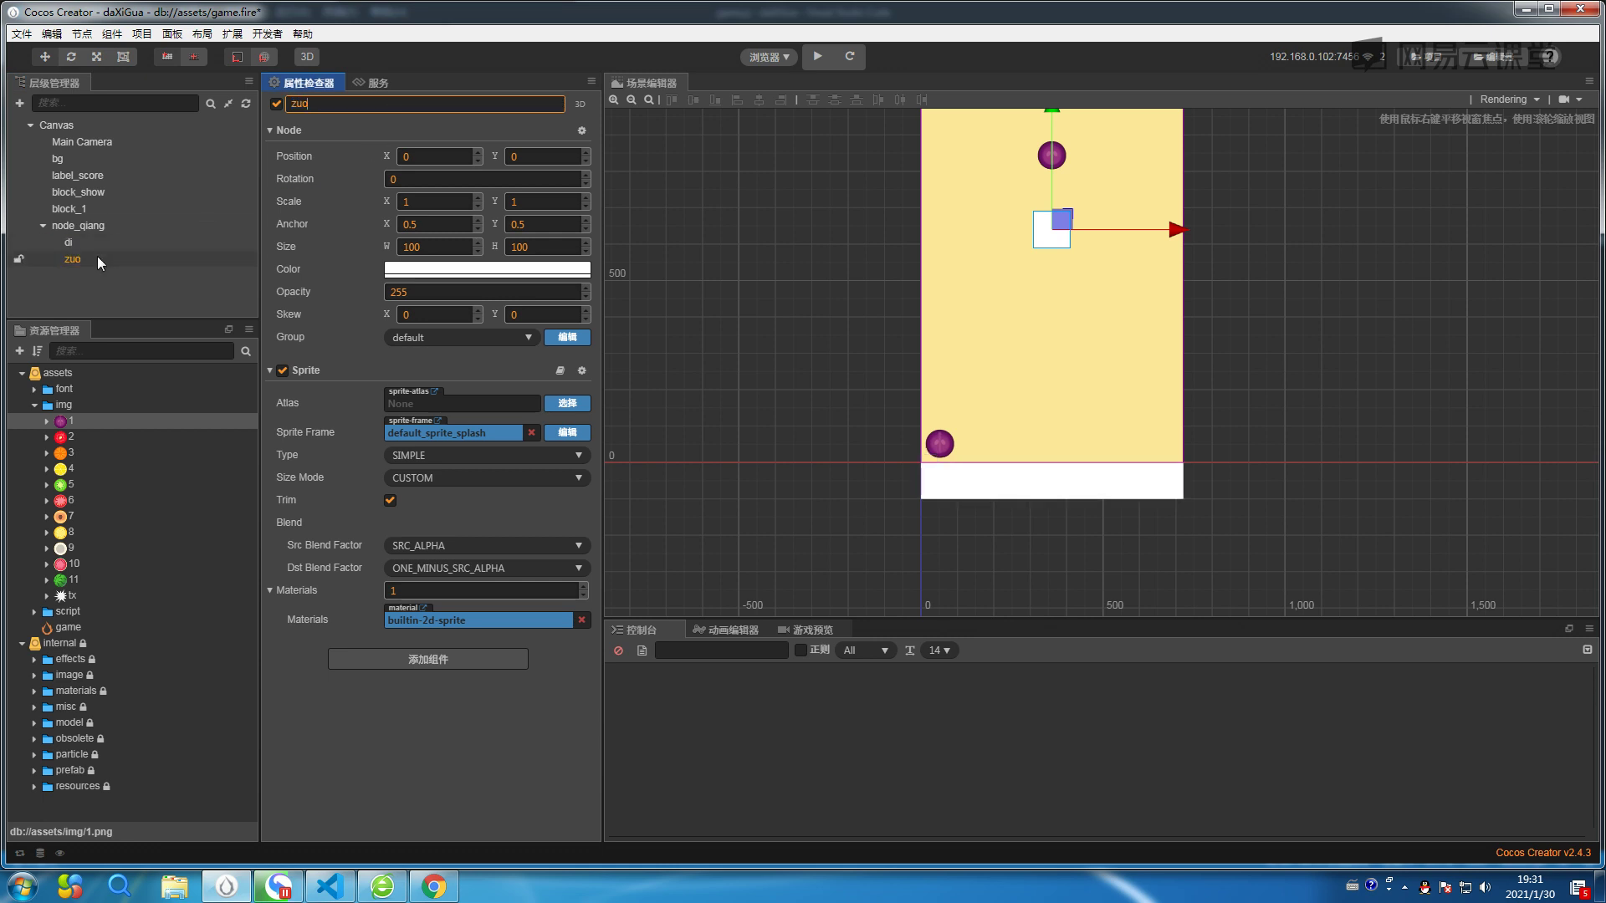
# Set zuo's height to 1280 to span the full height of the background.
pyautogui.click(549, 247)
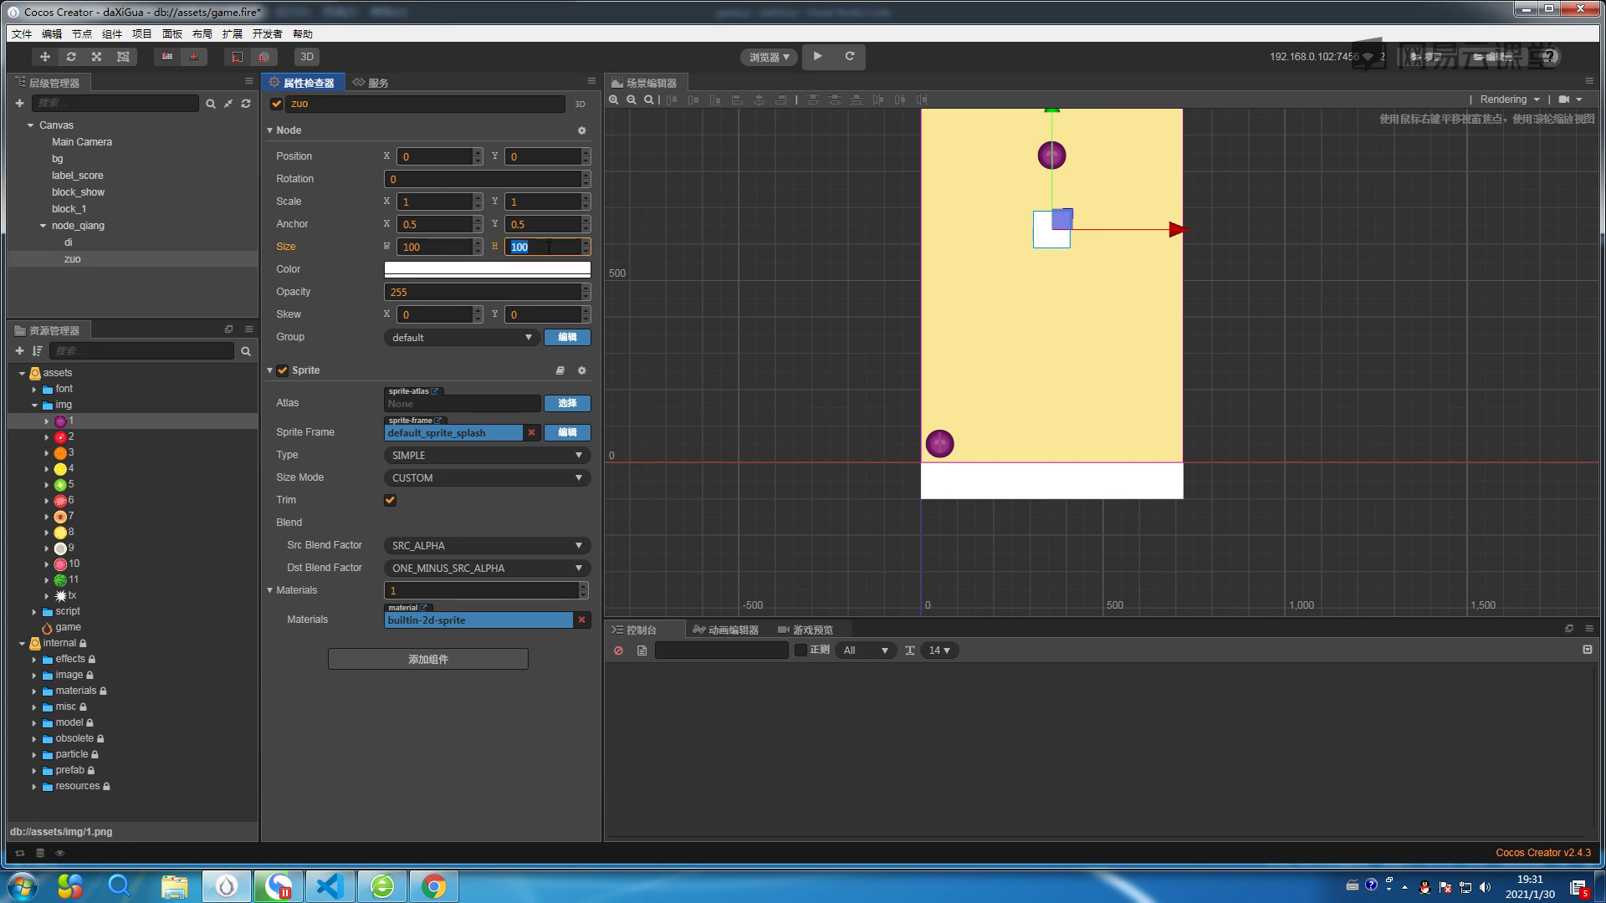
pyautogui.write('1280')
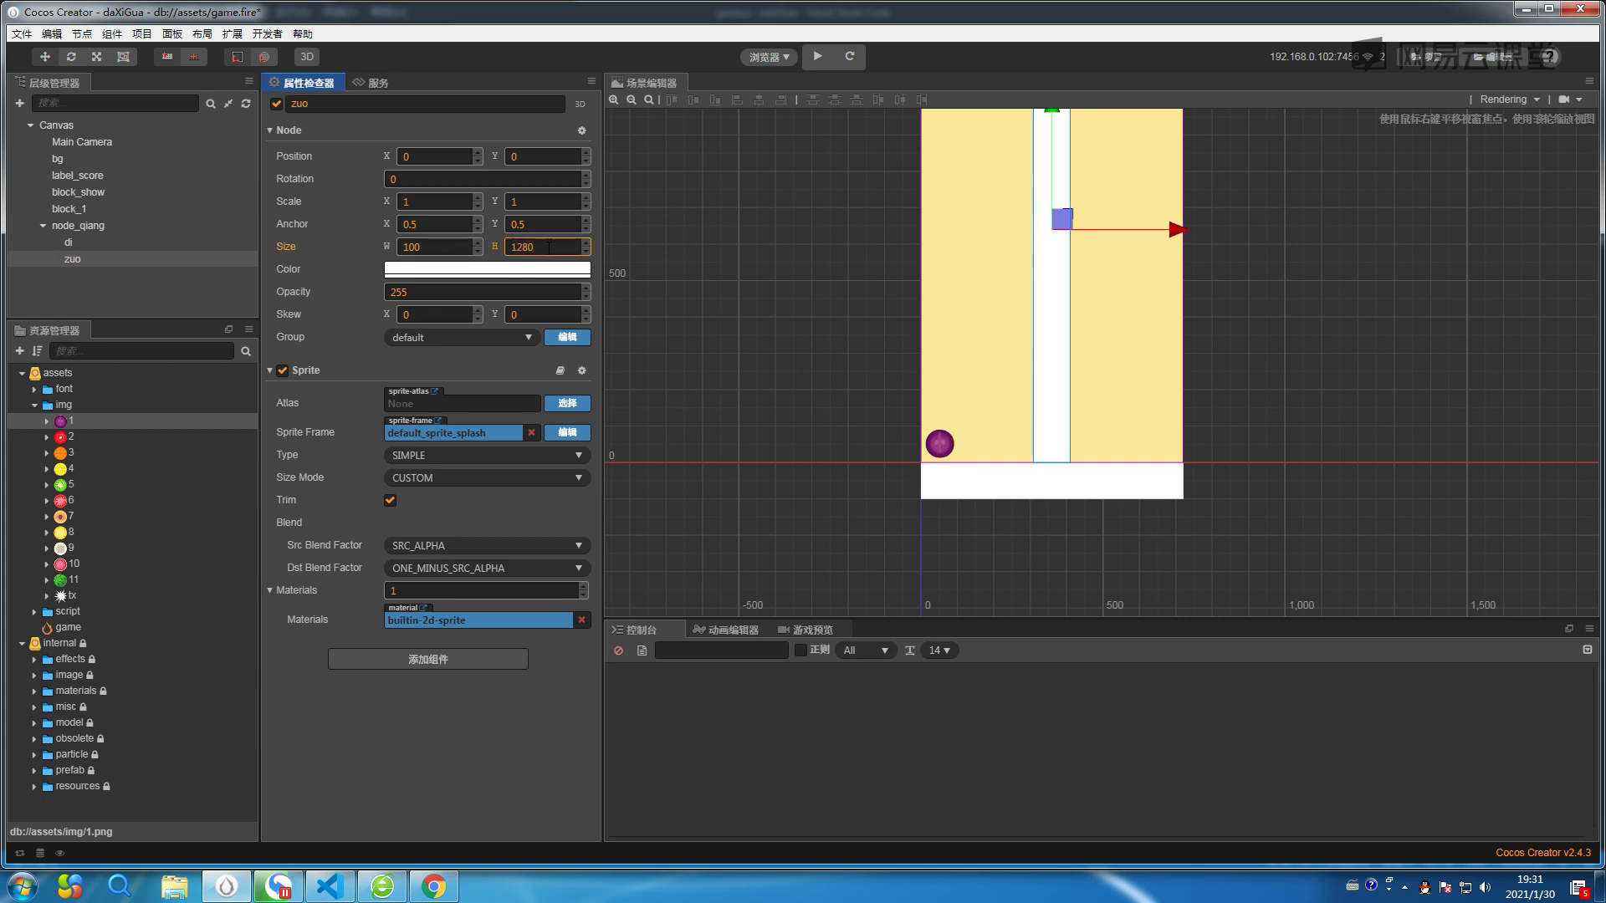
pyautogui.scroll(1, 1397, 343)
pyautogui.scroll(1, 1371, 335)
pyautogui.scroll(-2, 1328, 320)
pyautogui.moveTo(1328, 320); pyautogui.dragTo(1305, 385, button='right')
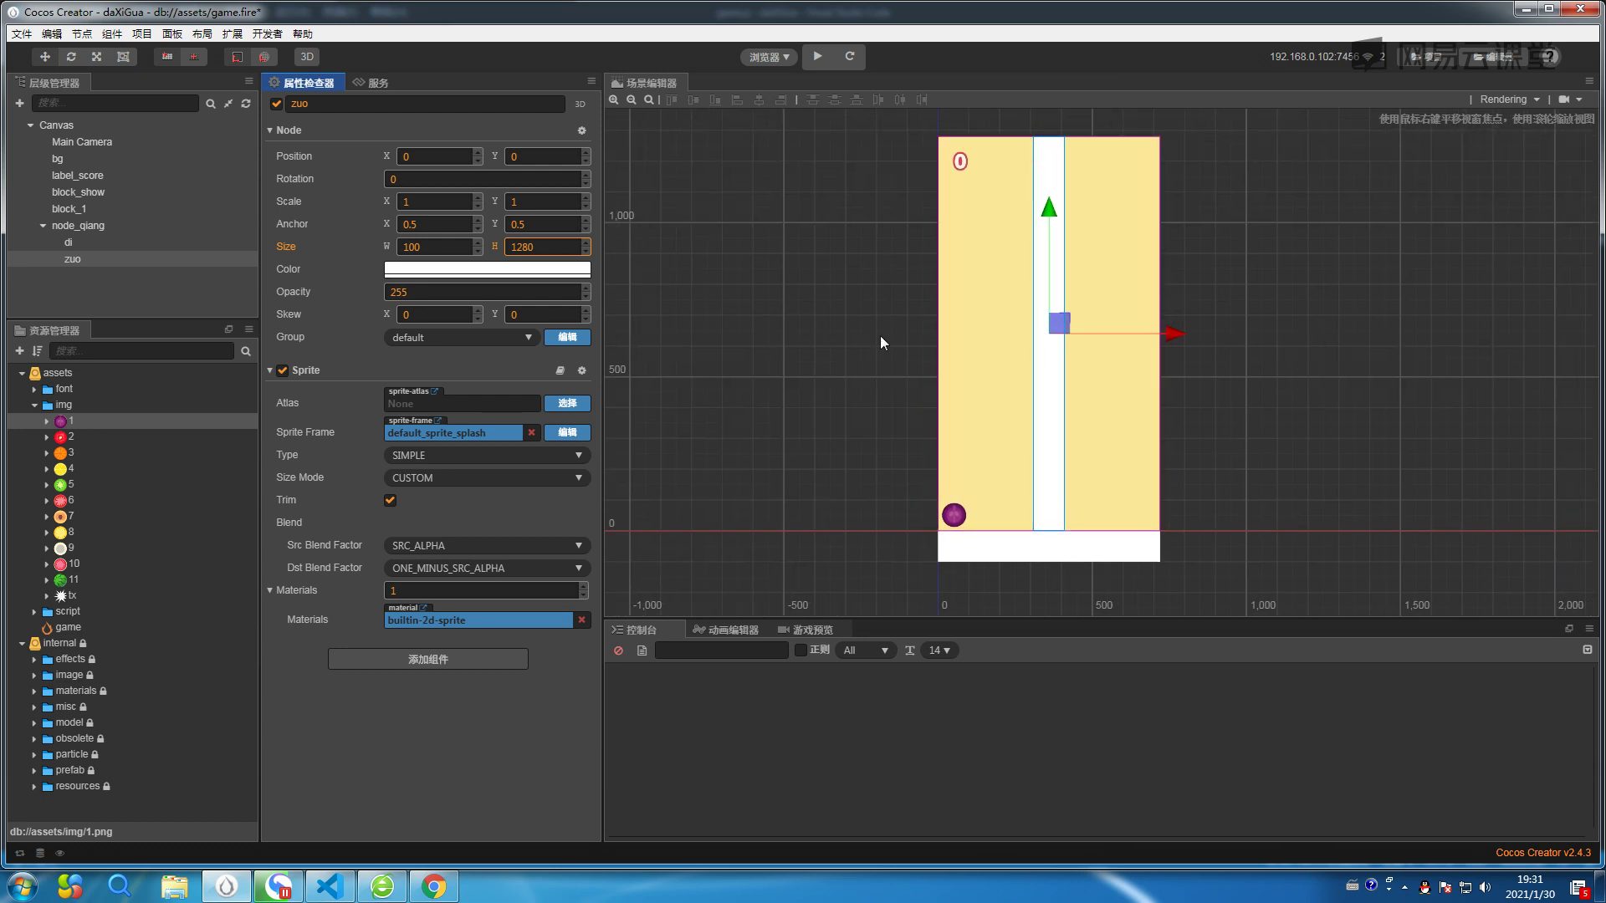
# Set zuo's Anchor X to 1 and its Position X to -720/2 so it borders the background's left edge.
pyautogui.click(429, 220)
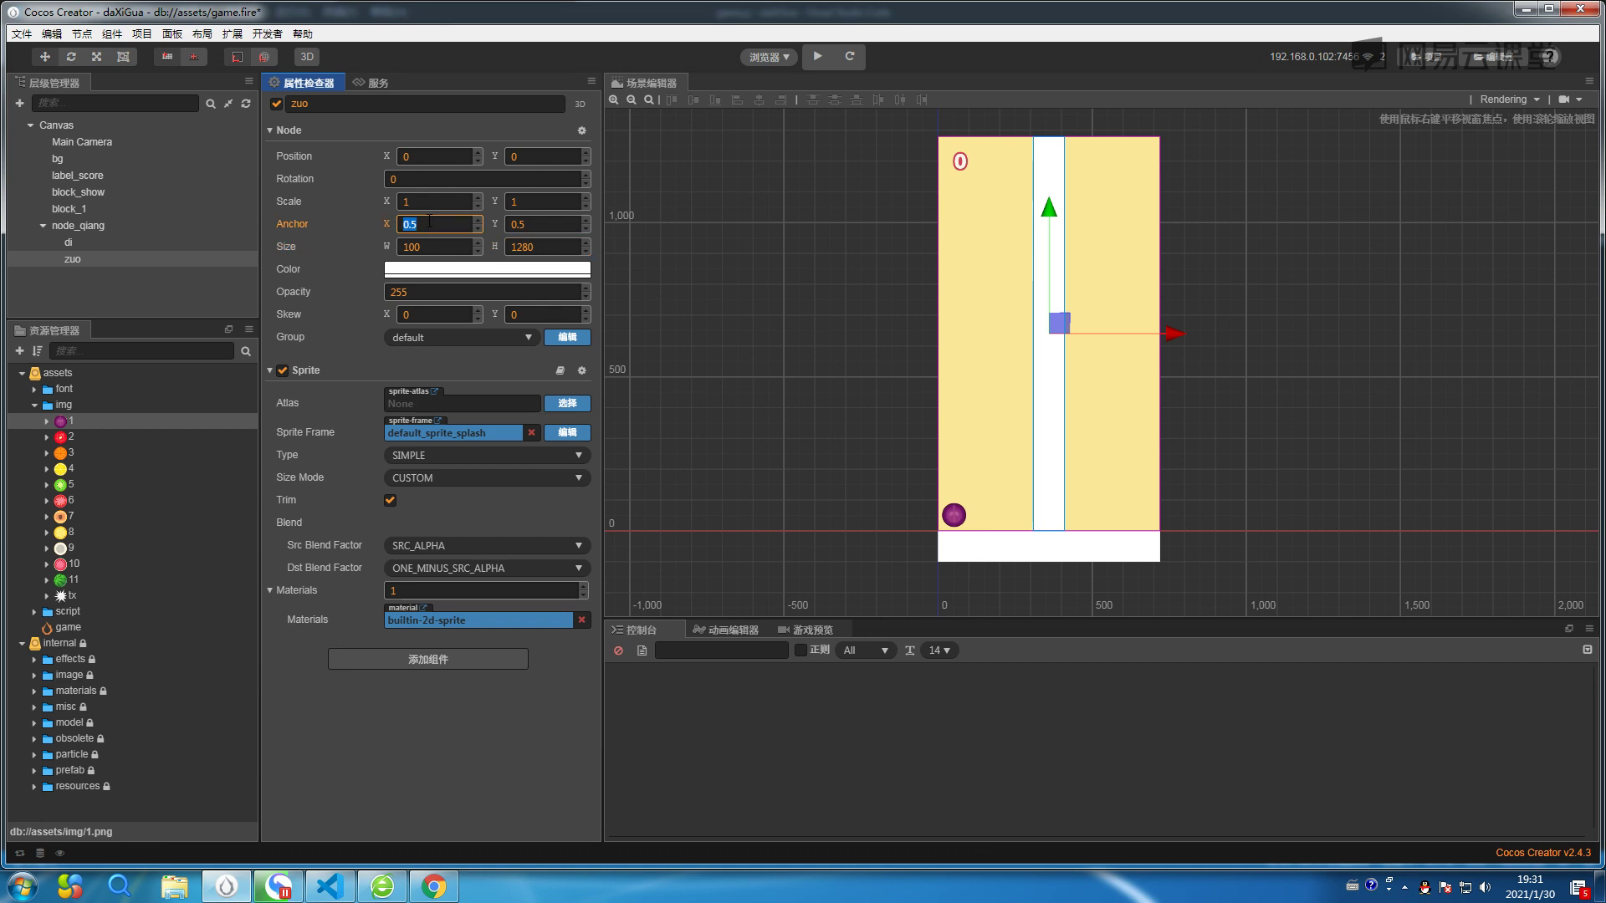
pyautogui.write('1')
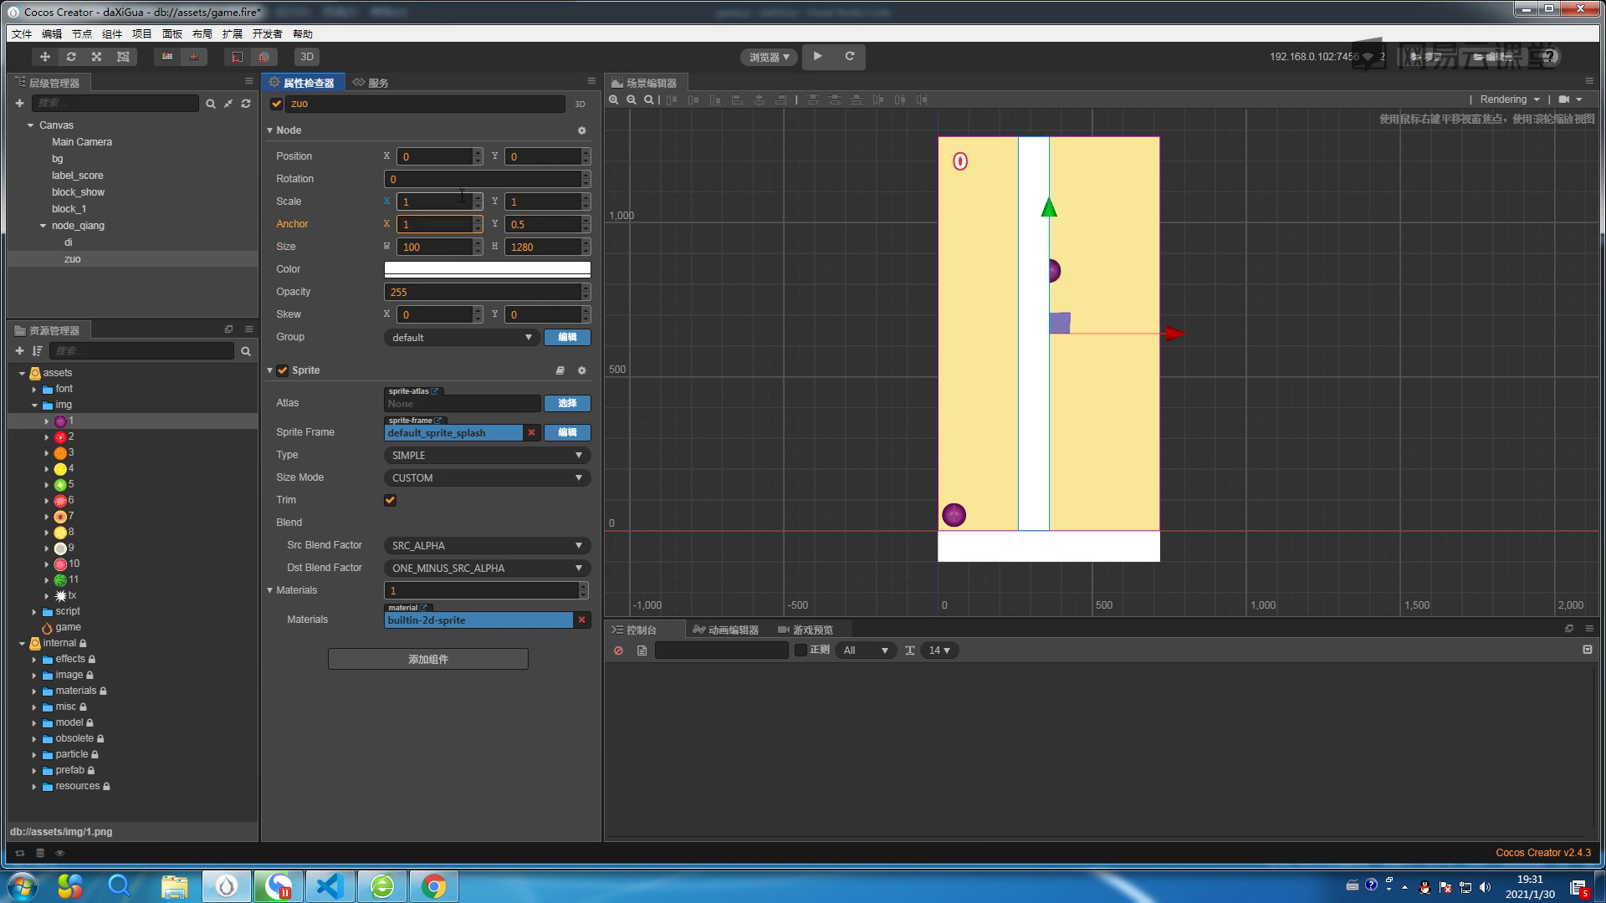
pyautogui.click(444, 153)
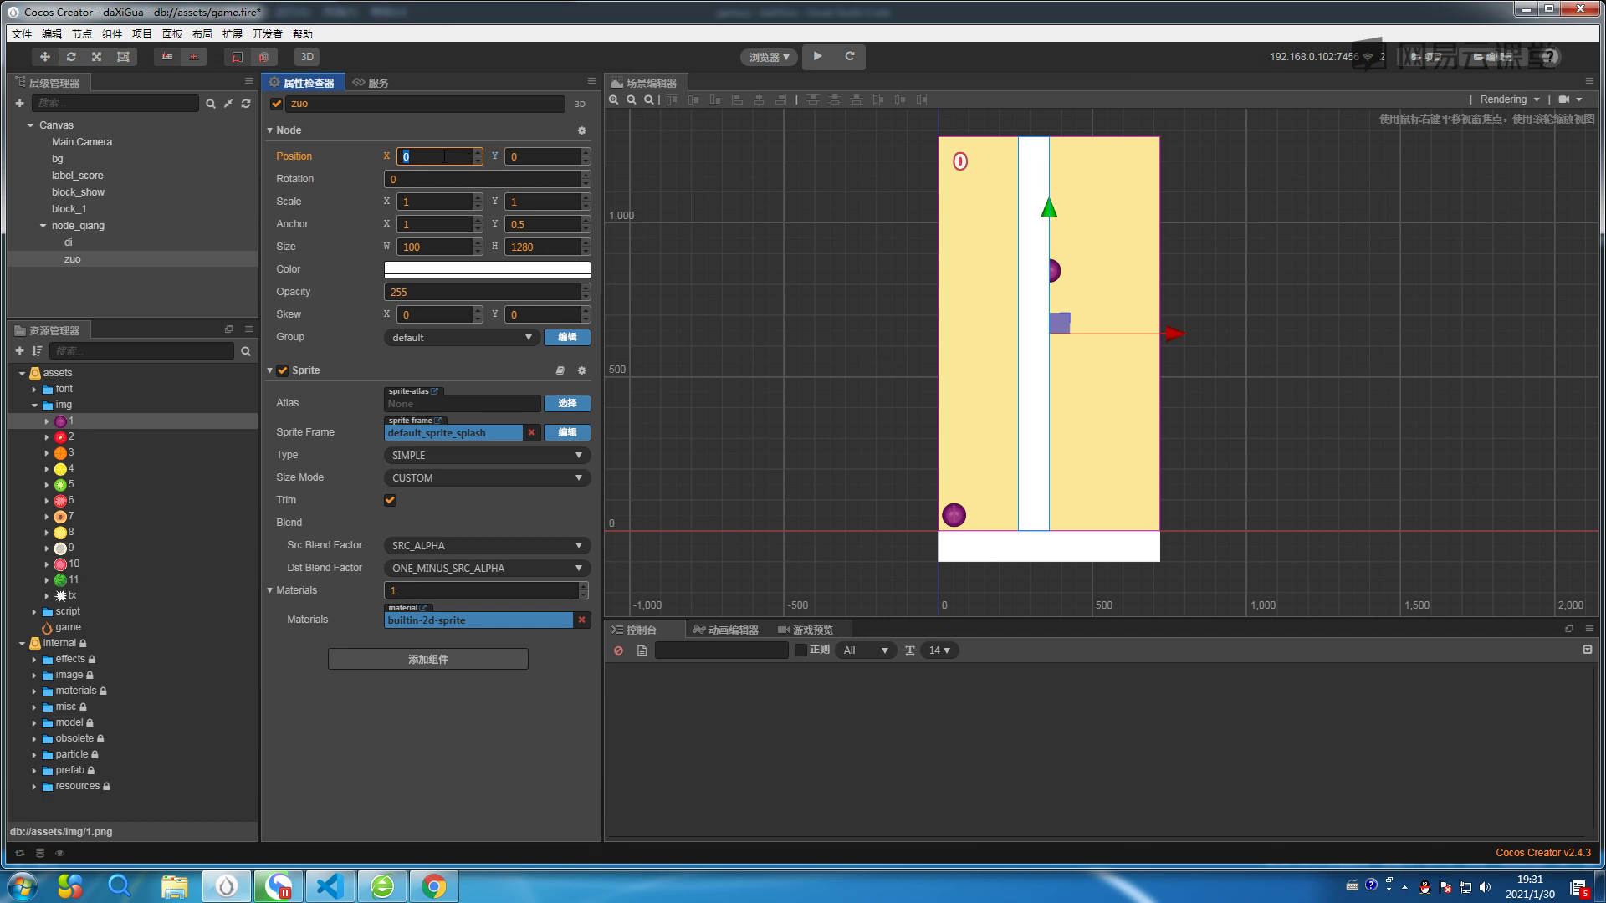
pyautogui.write('-720/2')
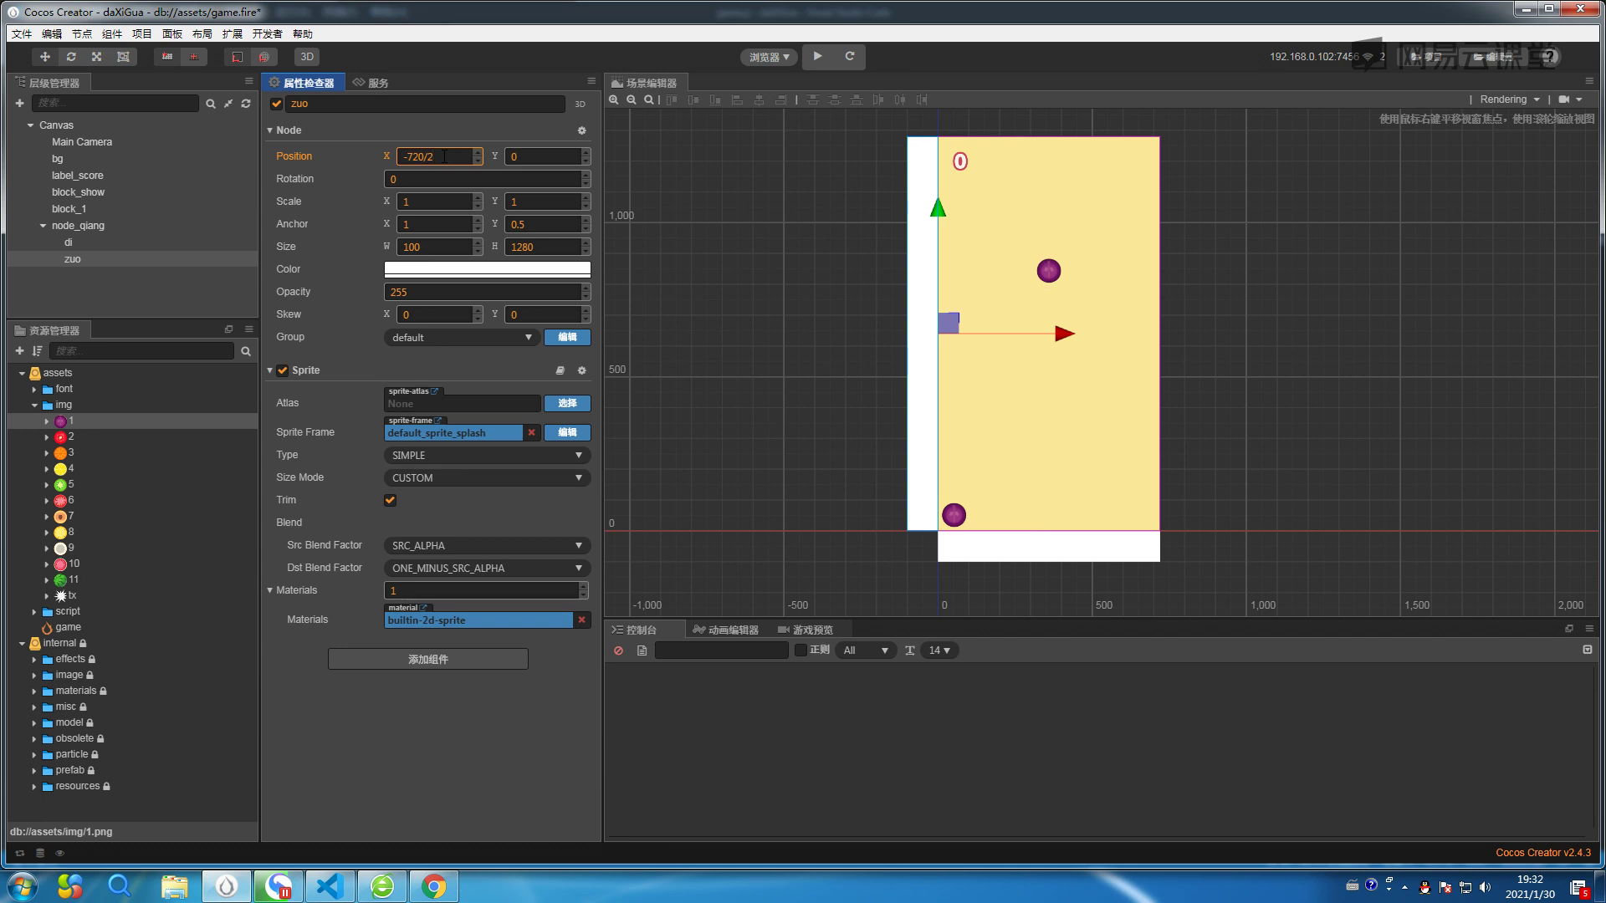
pyautogui.scroll(3, 975, 264)
pyautogui.scroll(-4, 960, 258)
pyautogui.scroll(2, 918, 132)
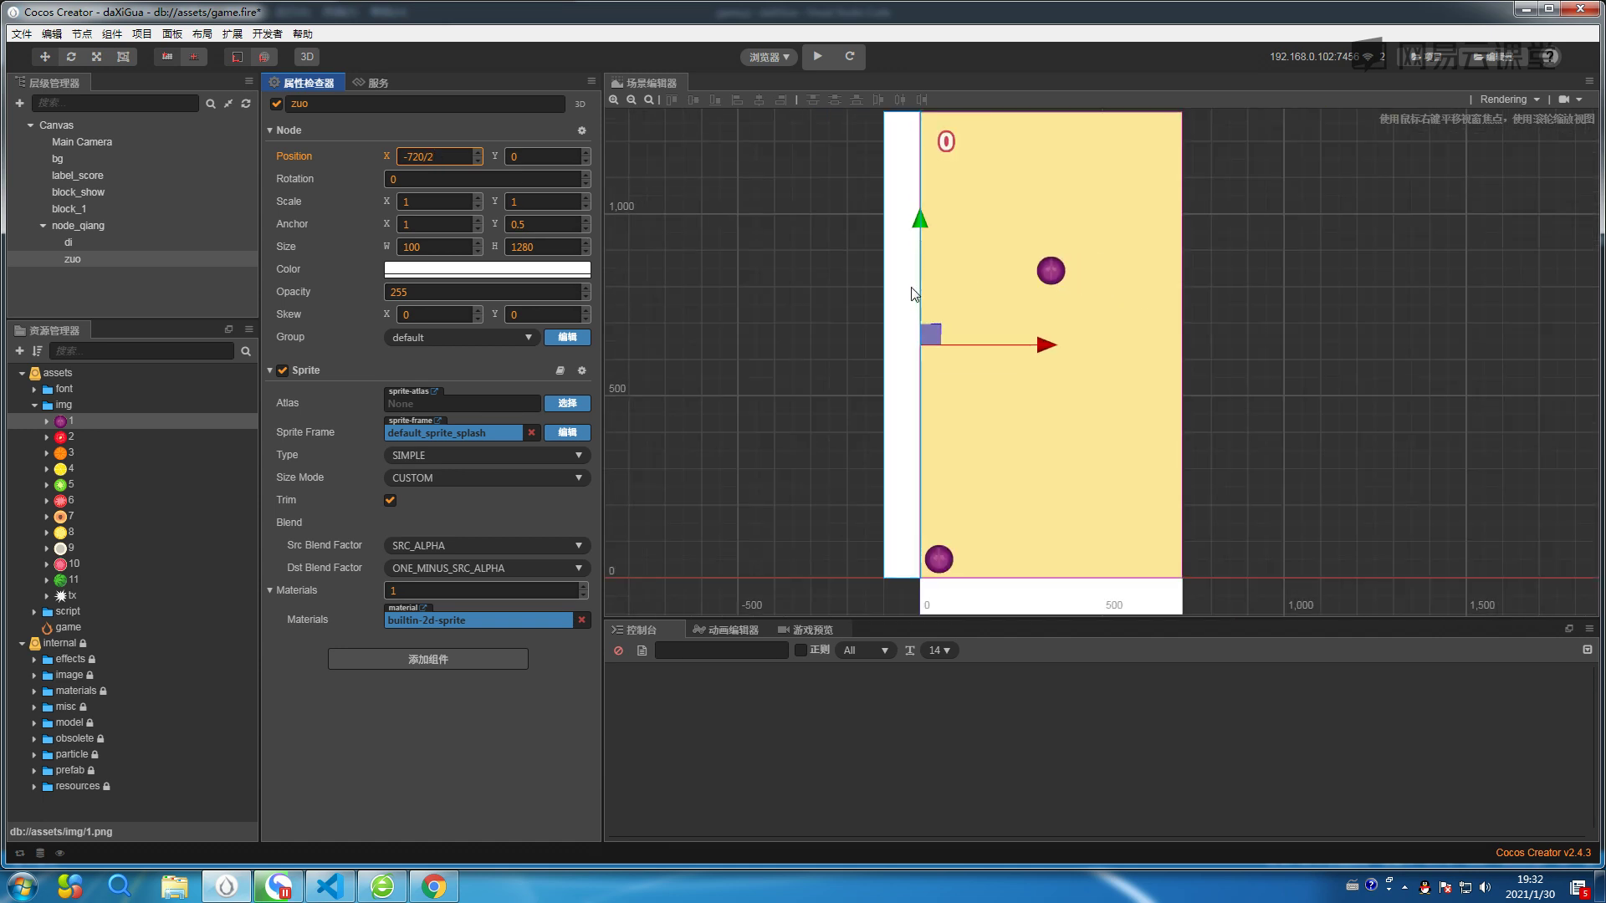
# Add a physics box collider component to zuo.
pyautogui.click(446, 666)
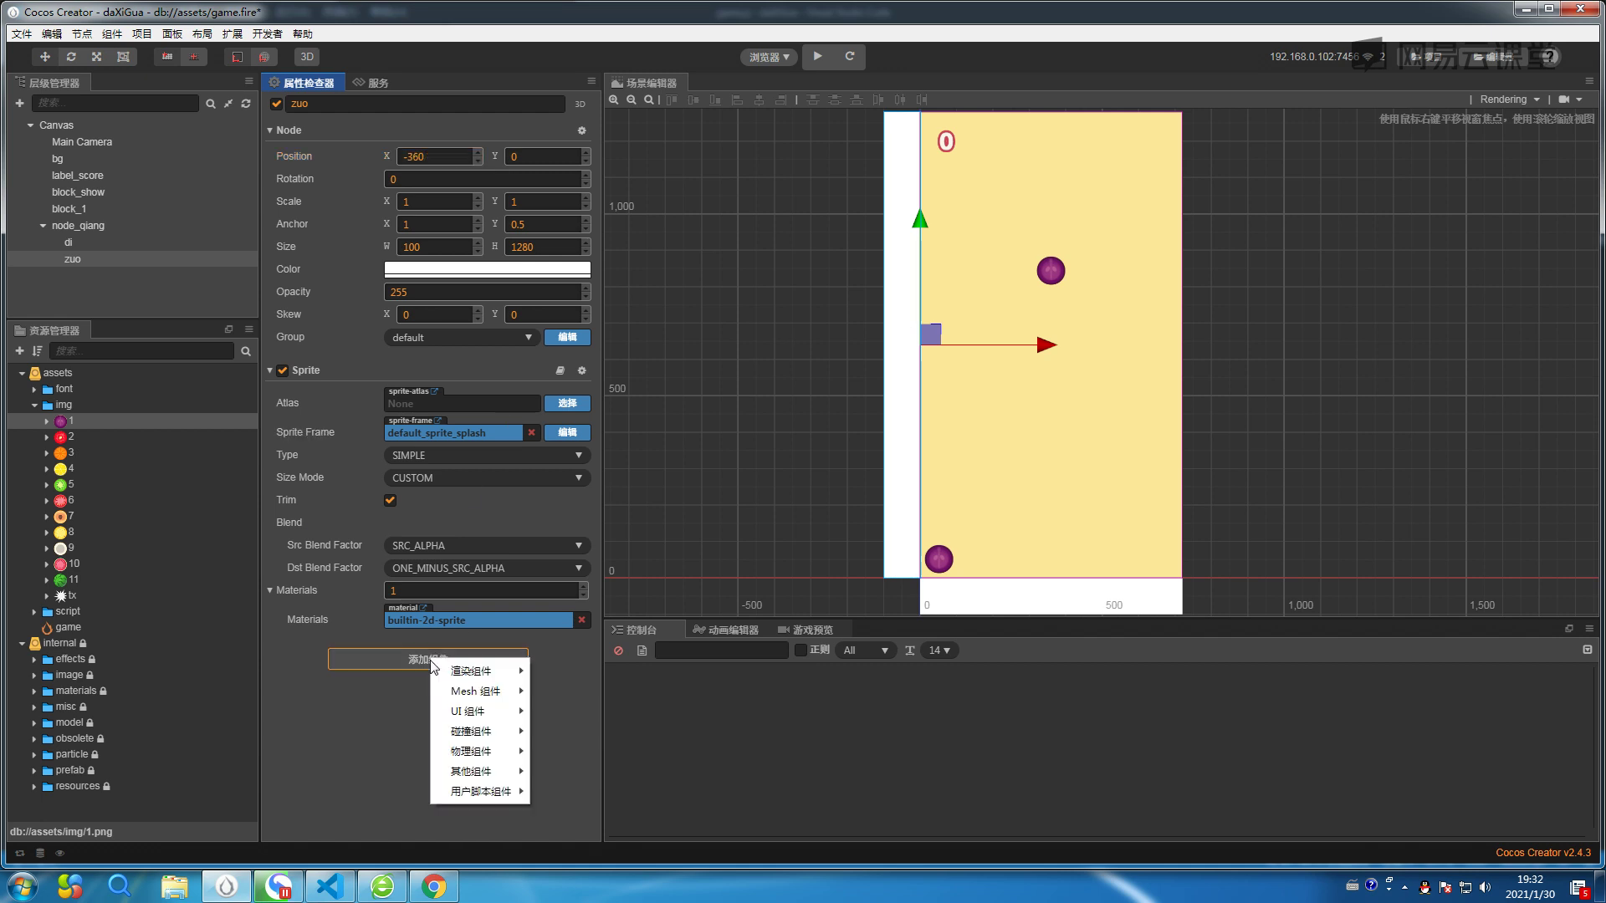
pyautogui.moveTo(466, 774)
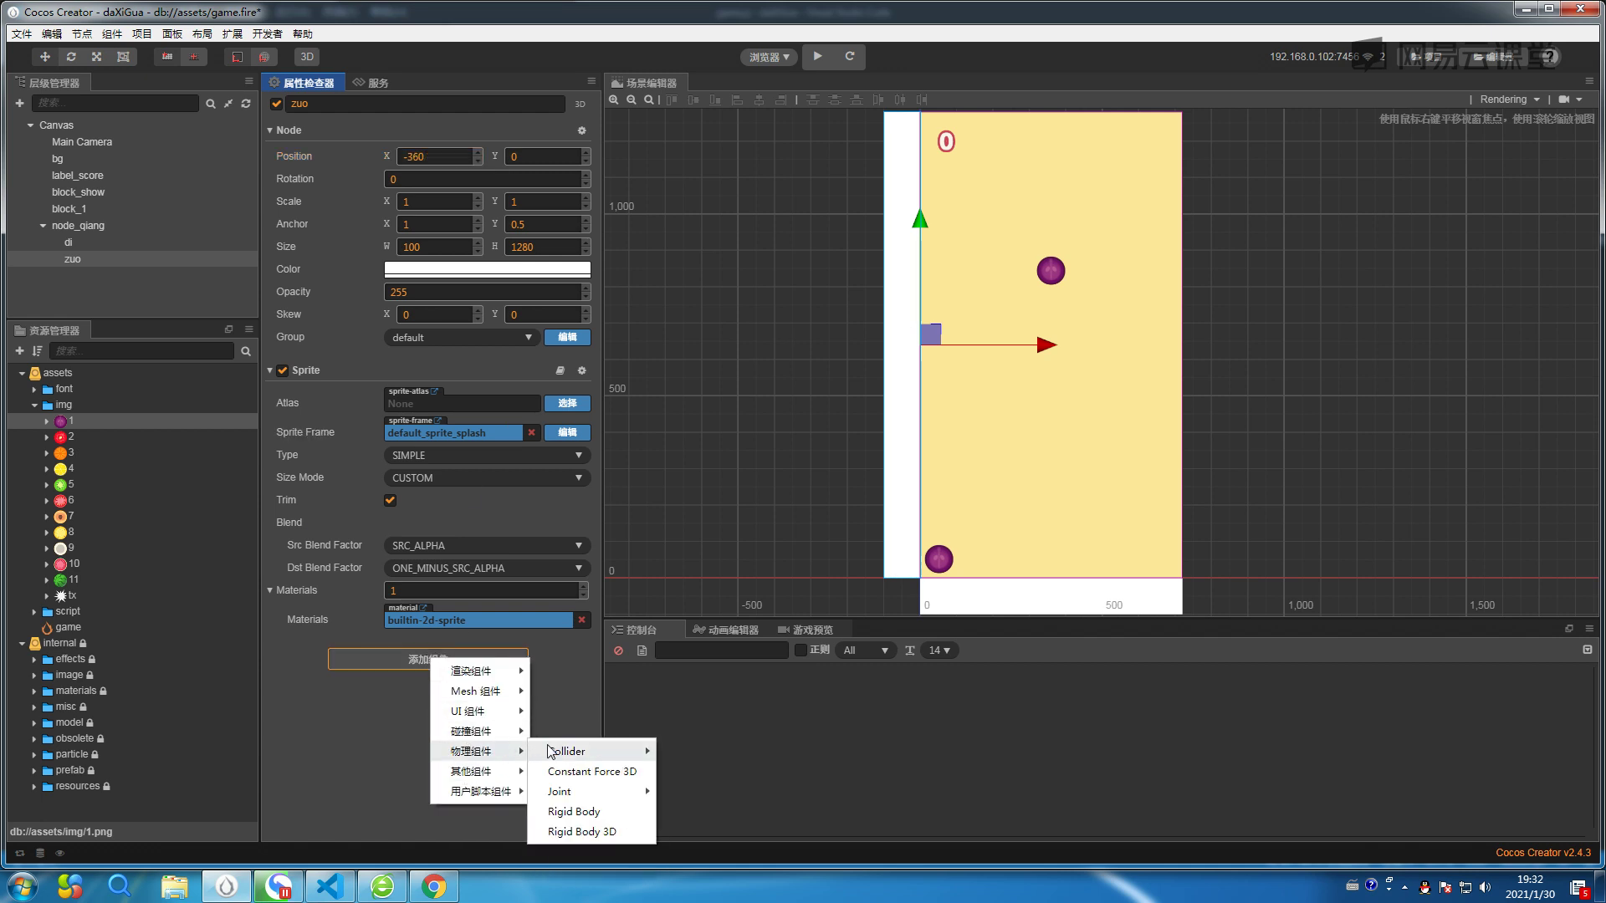
pyautogui.moveTo(567, 752)
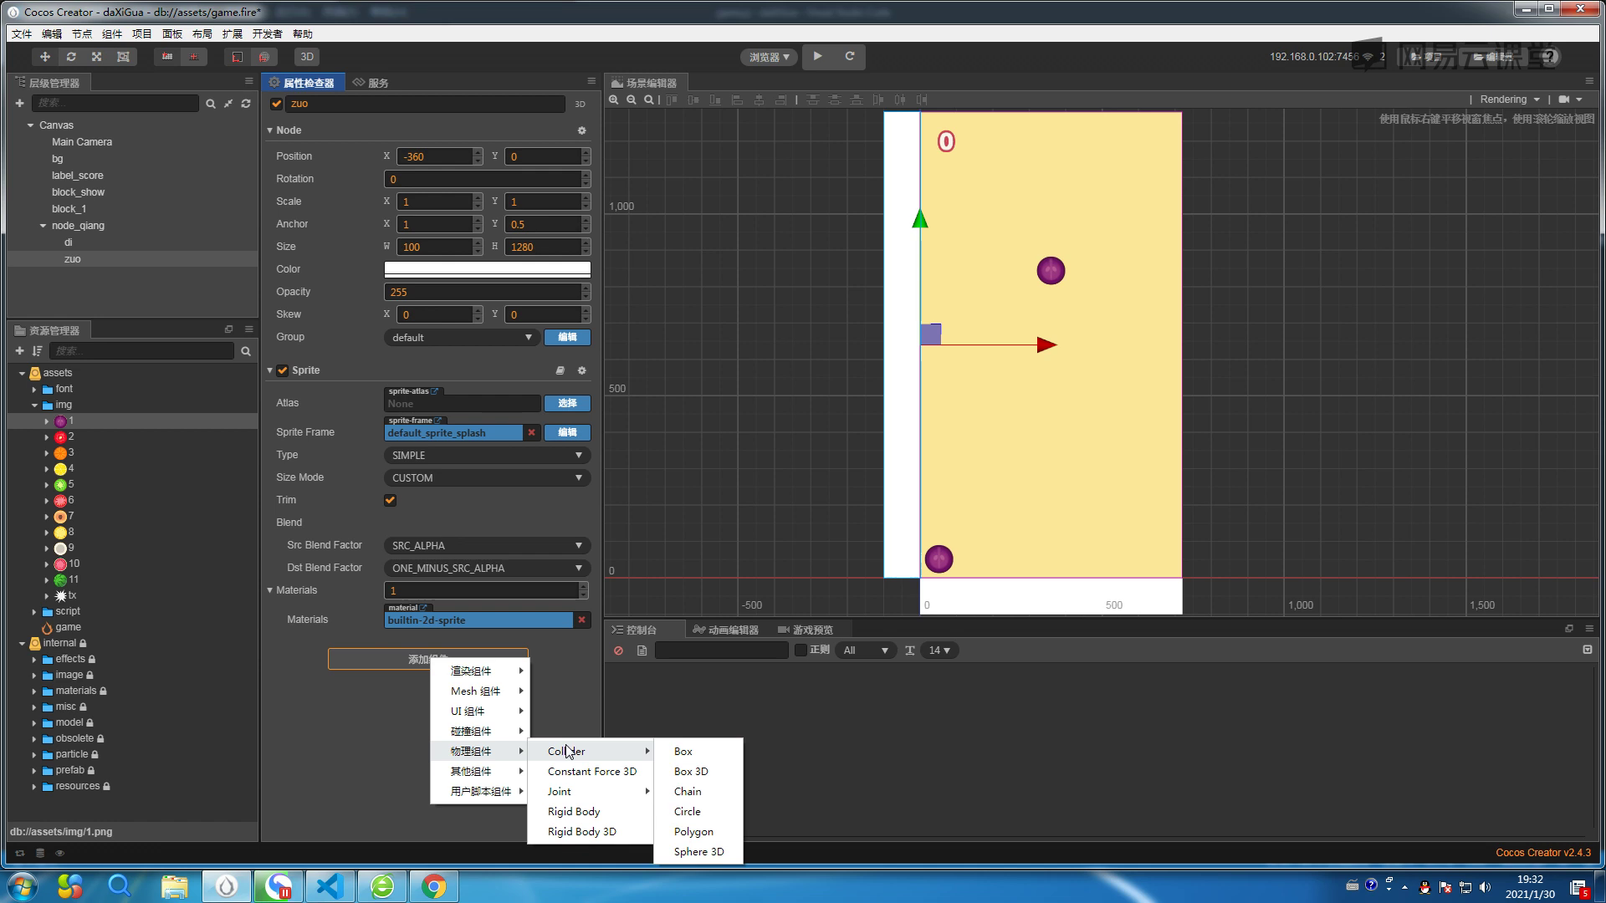
pyautogui.click(682, 751)
pyautogui.scroll(-2, 1255, 317)
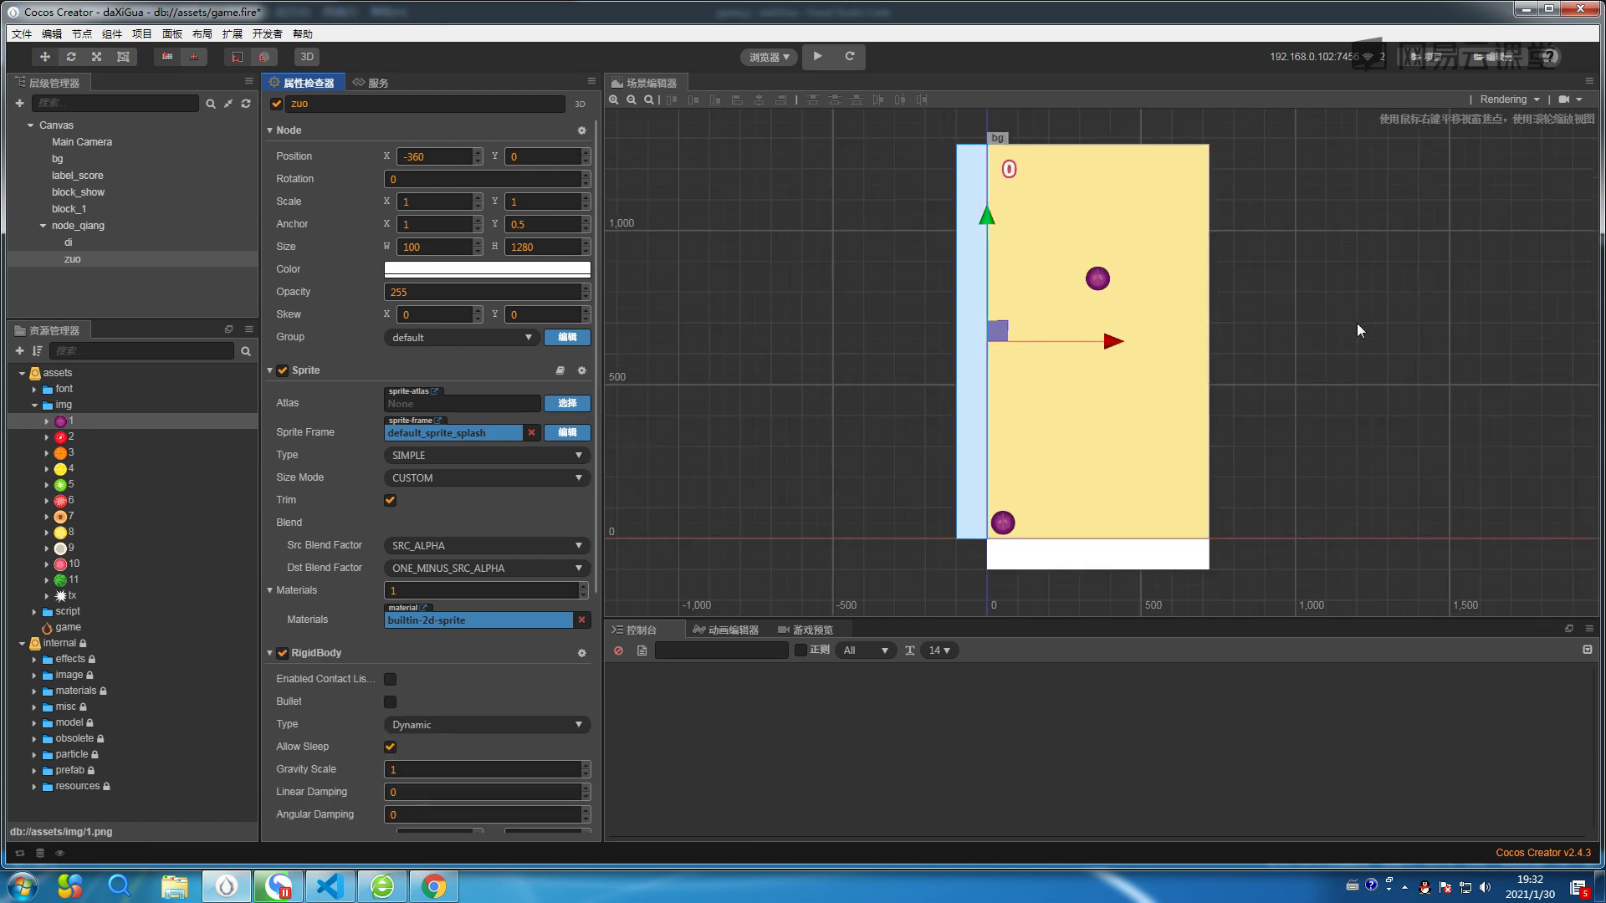
# Set zuo's RigidBody type to Static with Gravity Scale 0, and set its box collider's Friction to 1.
pyautogui.scroll(-8, 590, 705)
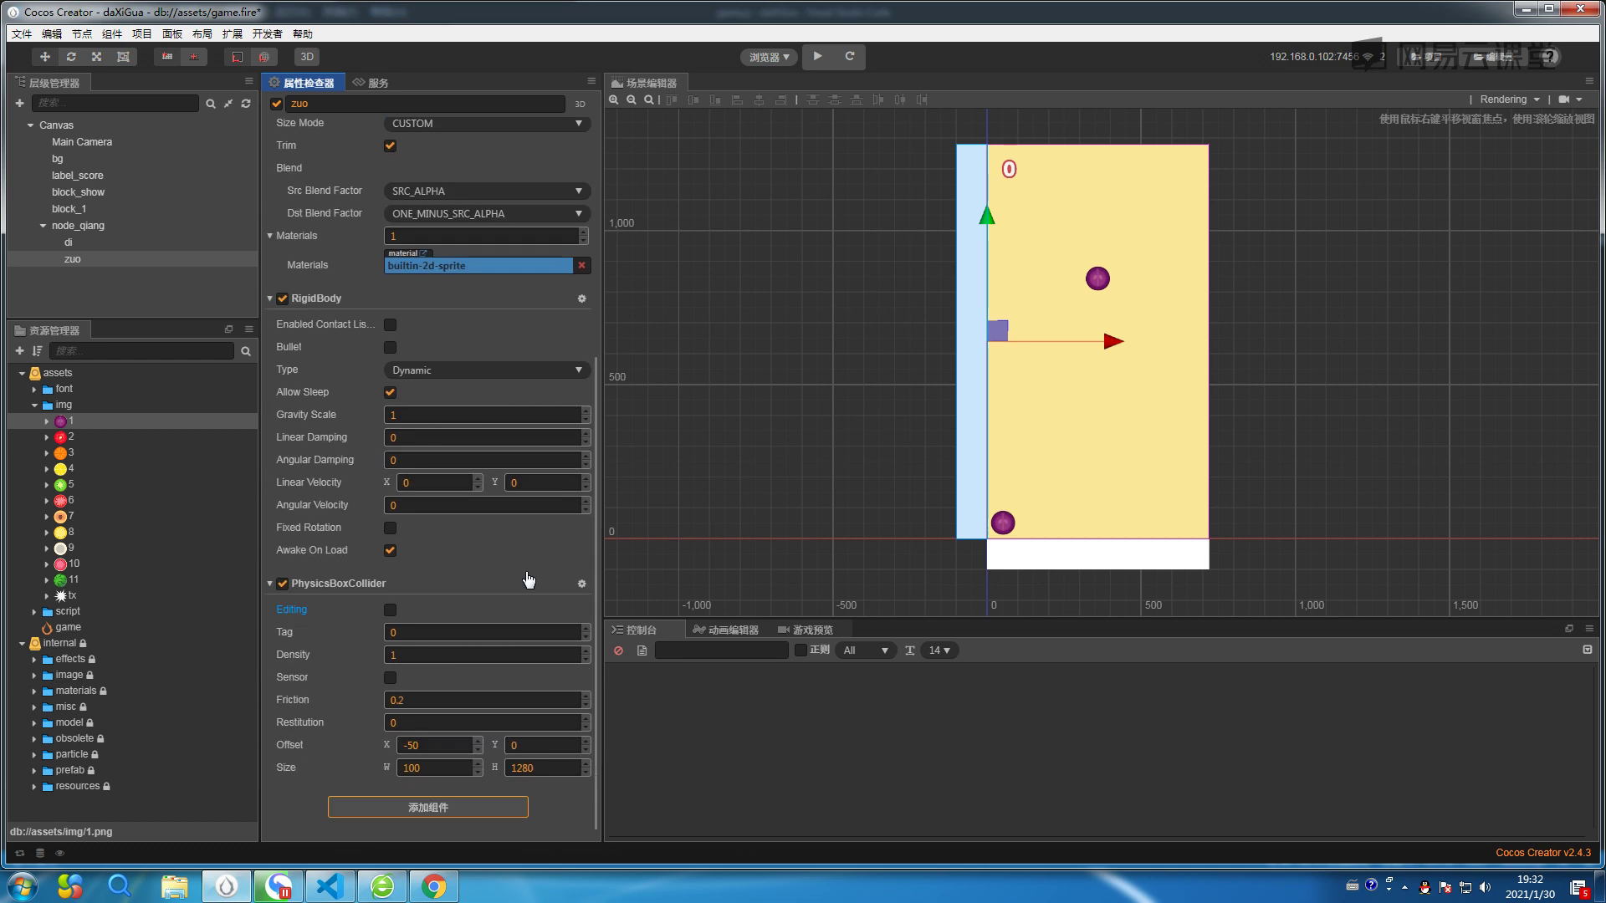
pyautogui.click(415, 370)
pyautogui.click(416, 385)
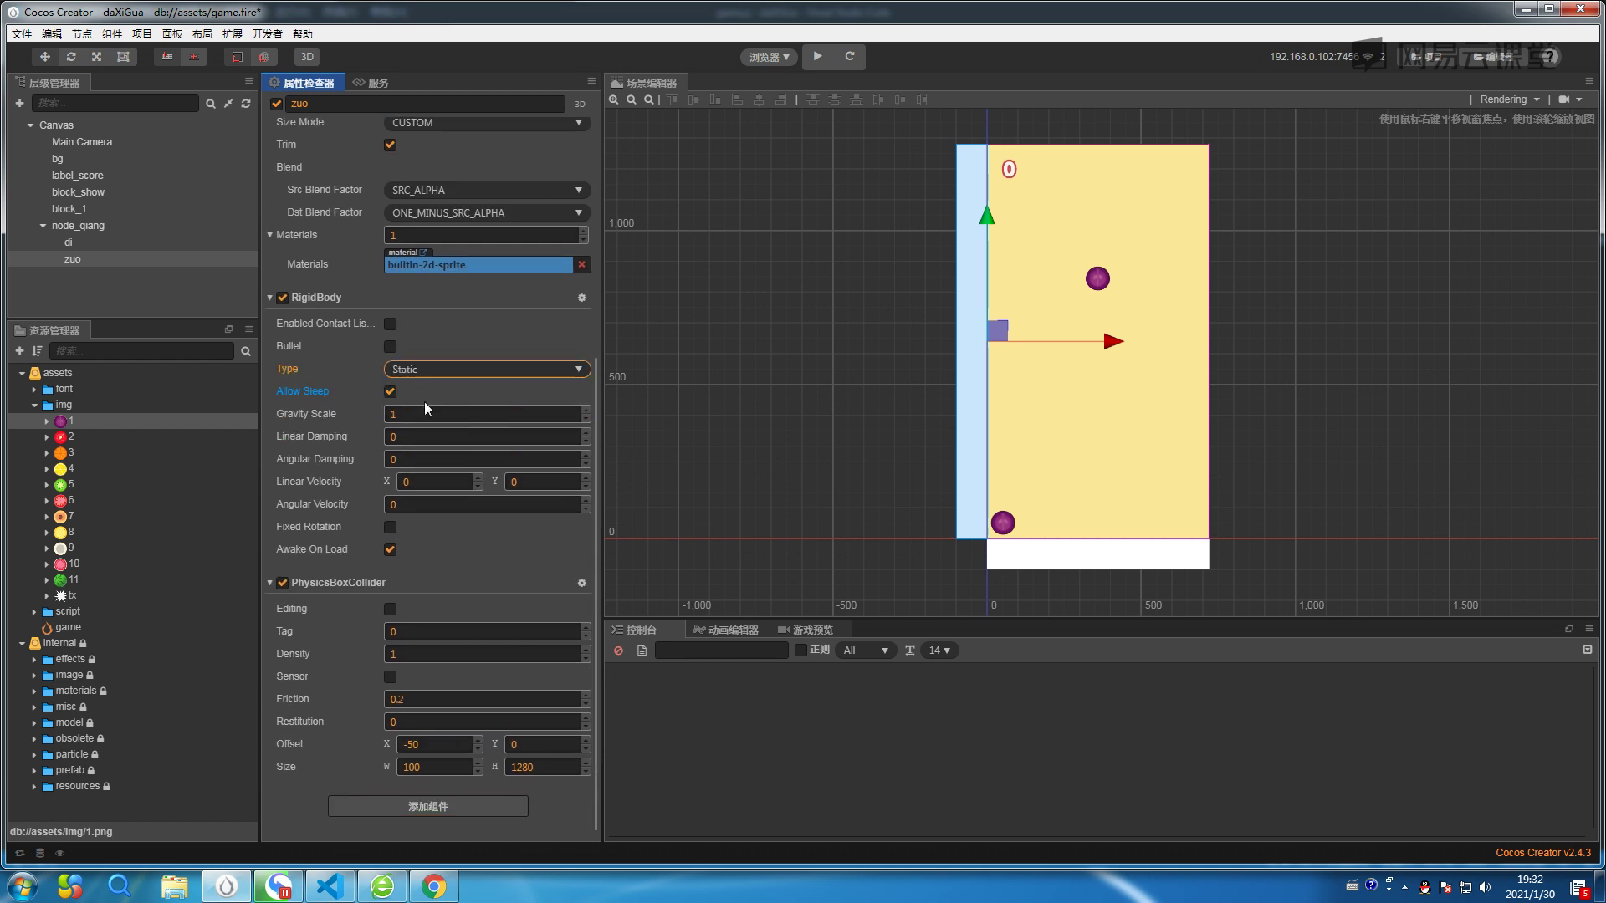
pyautogui.click(413, 414)
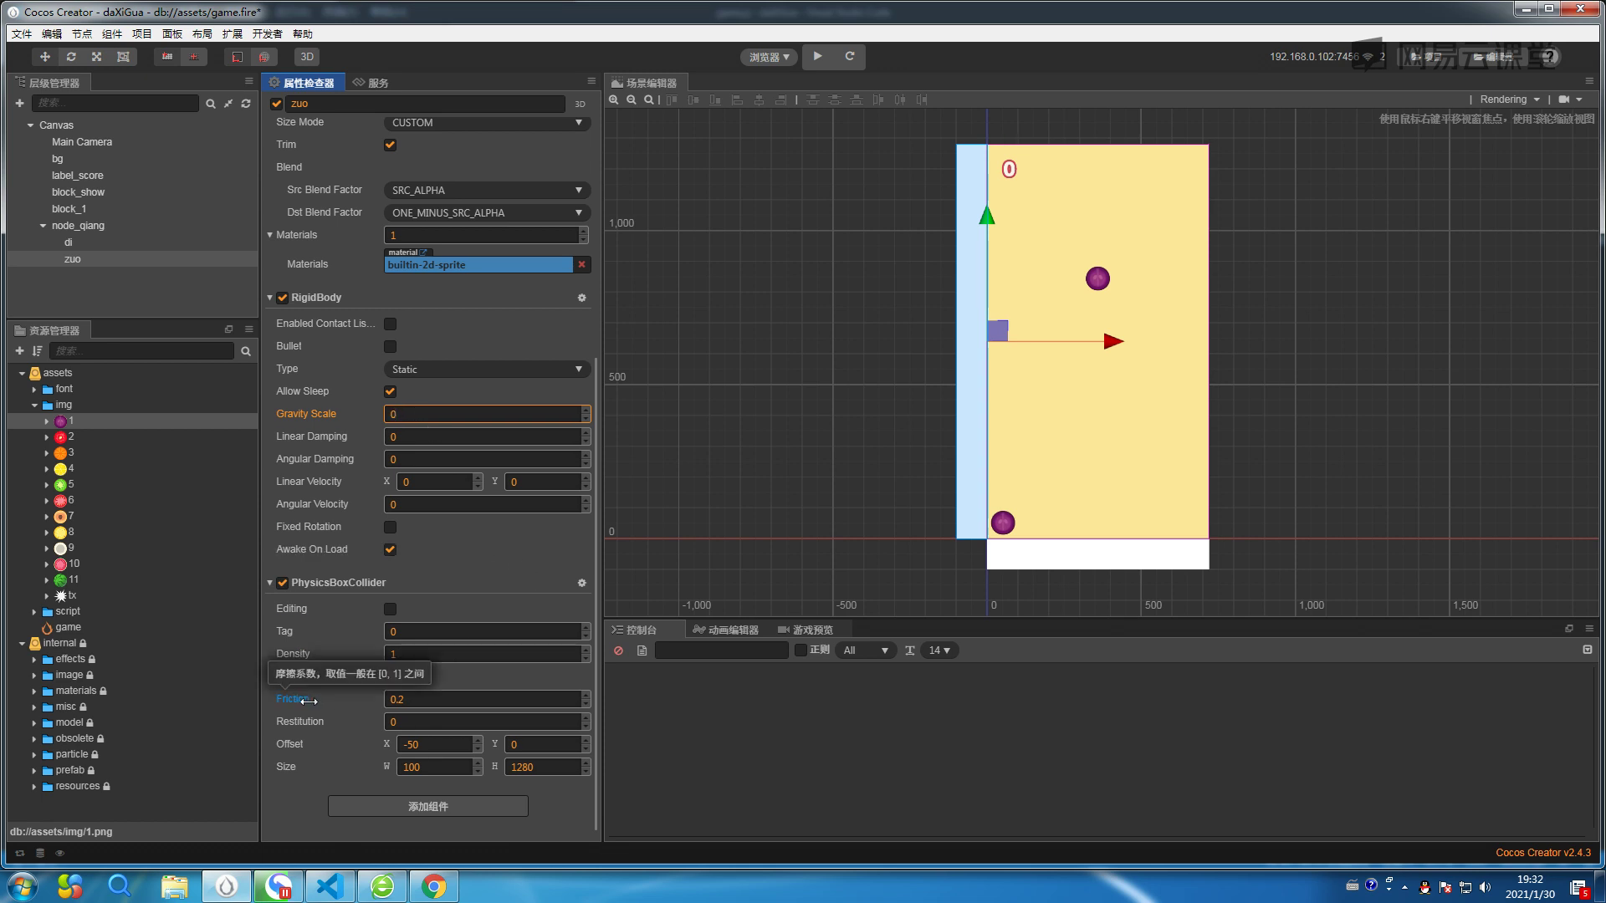
pyautogui.click(419, 697)
pyautogui.write('0')
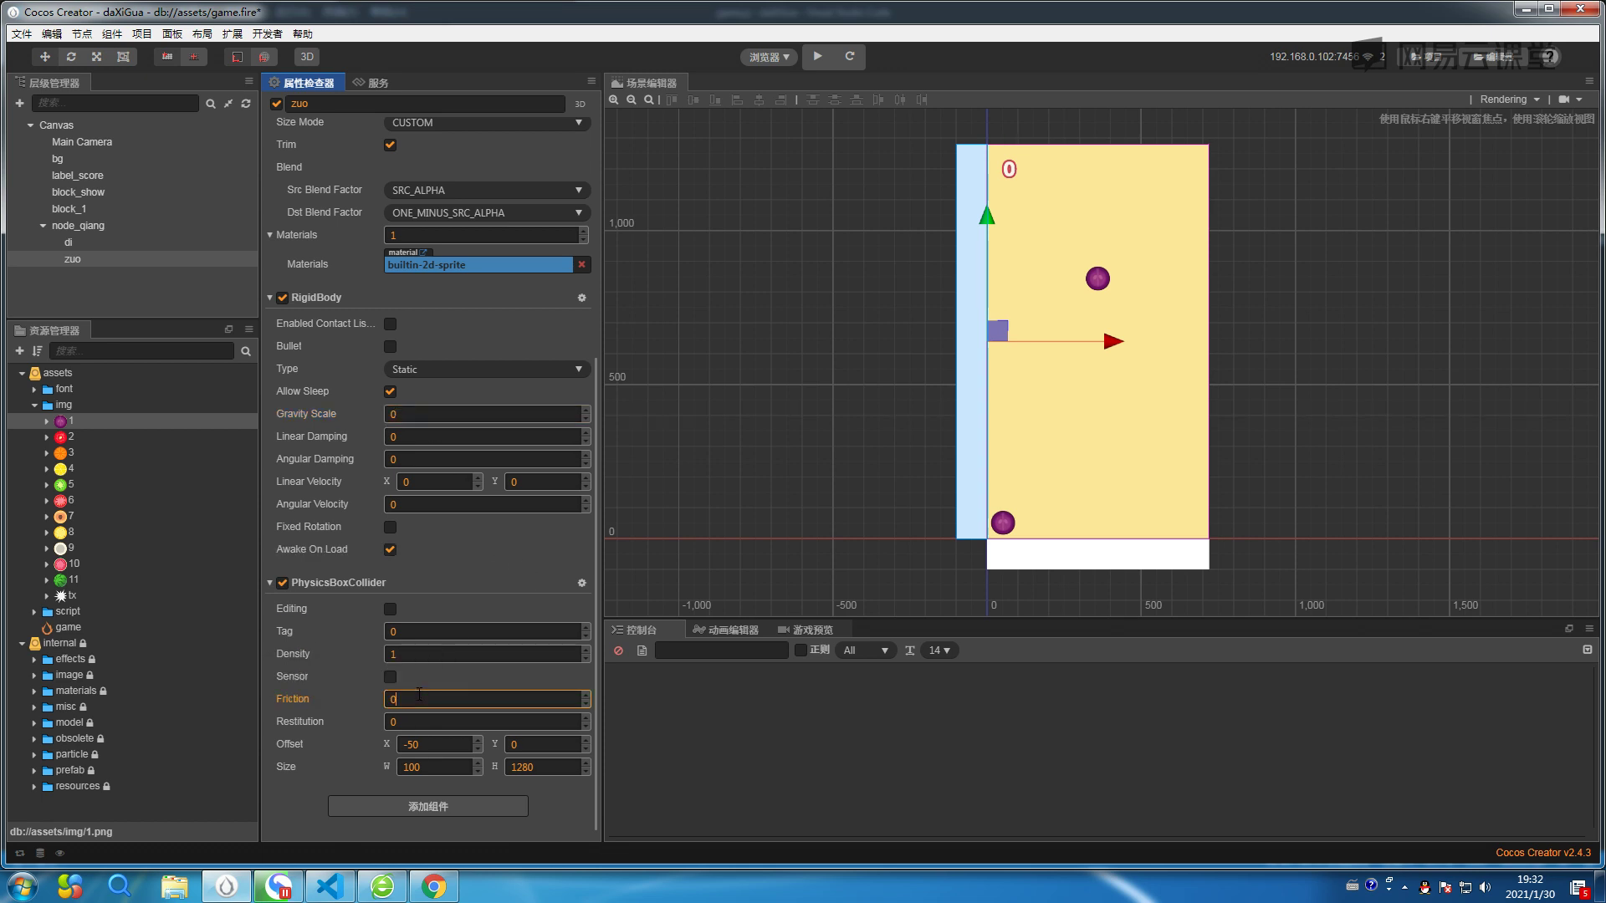
pyautogui.press('BackSpace')
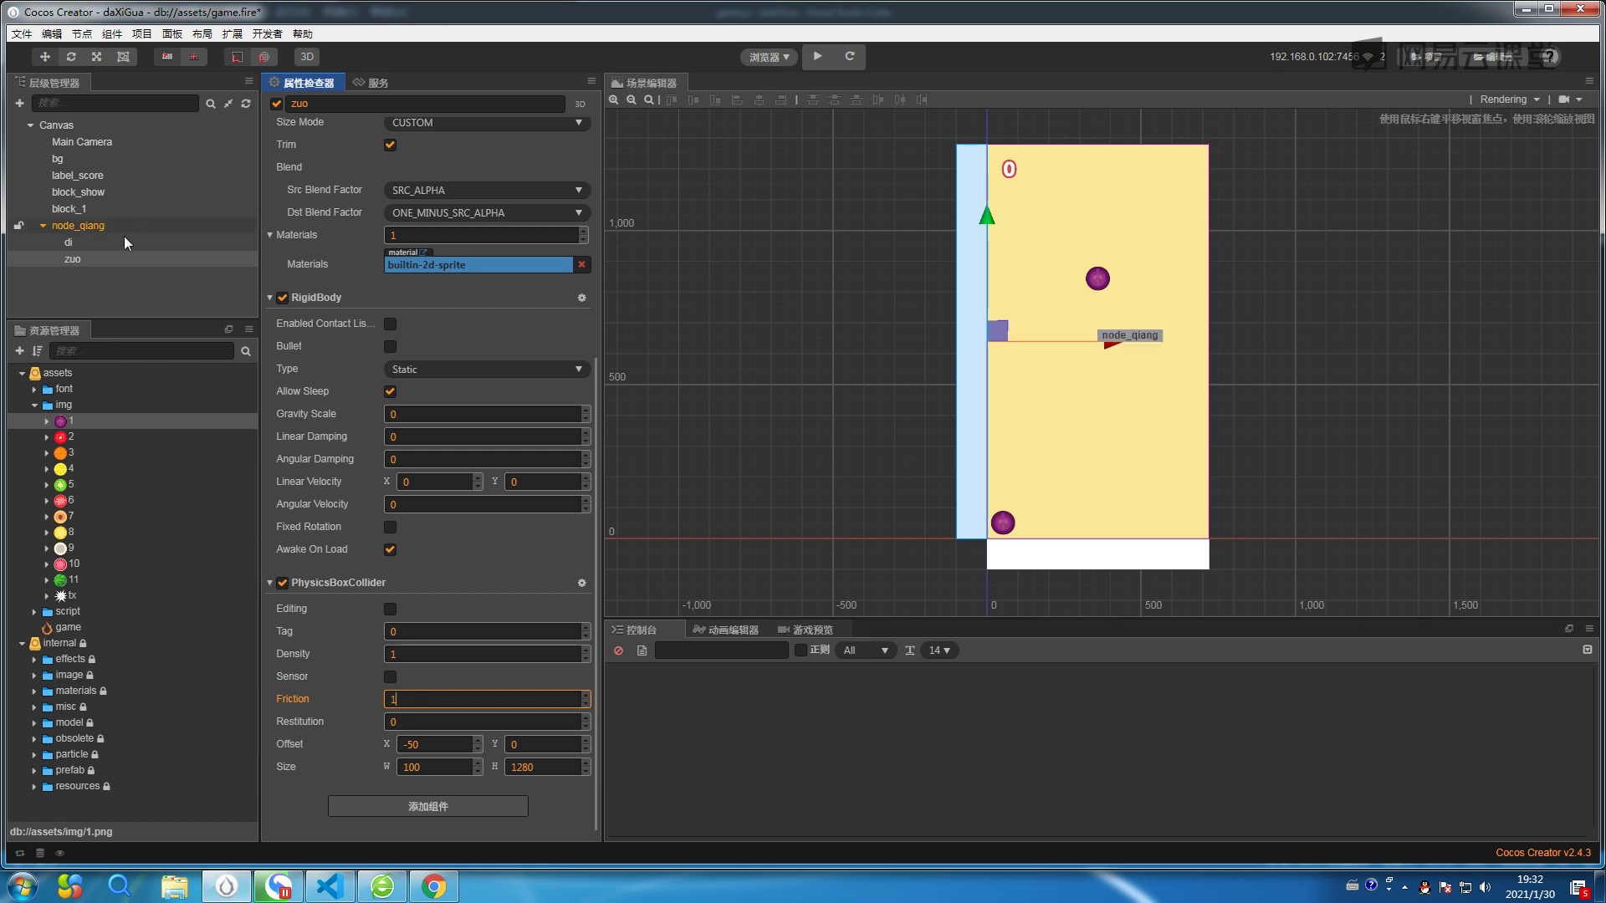
# Create a single-color sprite node under node_qiang and name it you.
pyautogui.click(84, 224)
pyautogui.rightClick(84, 227)
pyautogui.moveTo(147, 241)
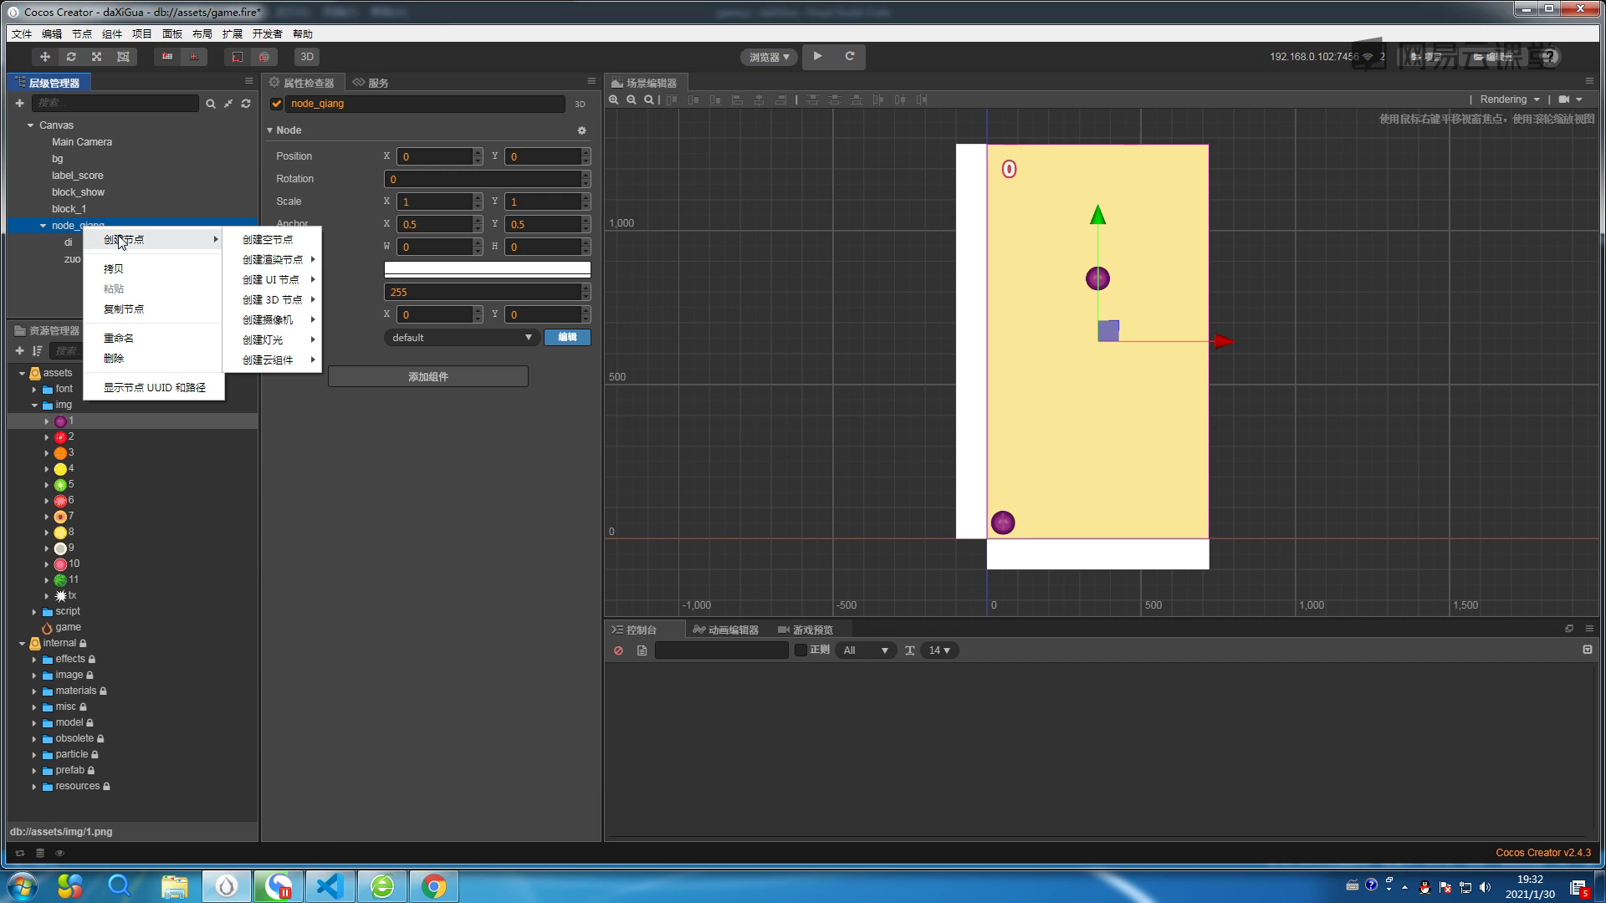
pyautogui.moveTo(284, 259)
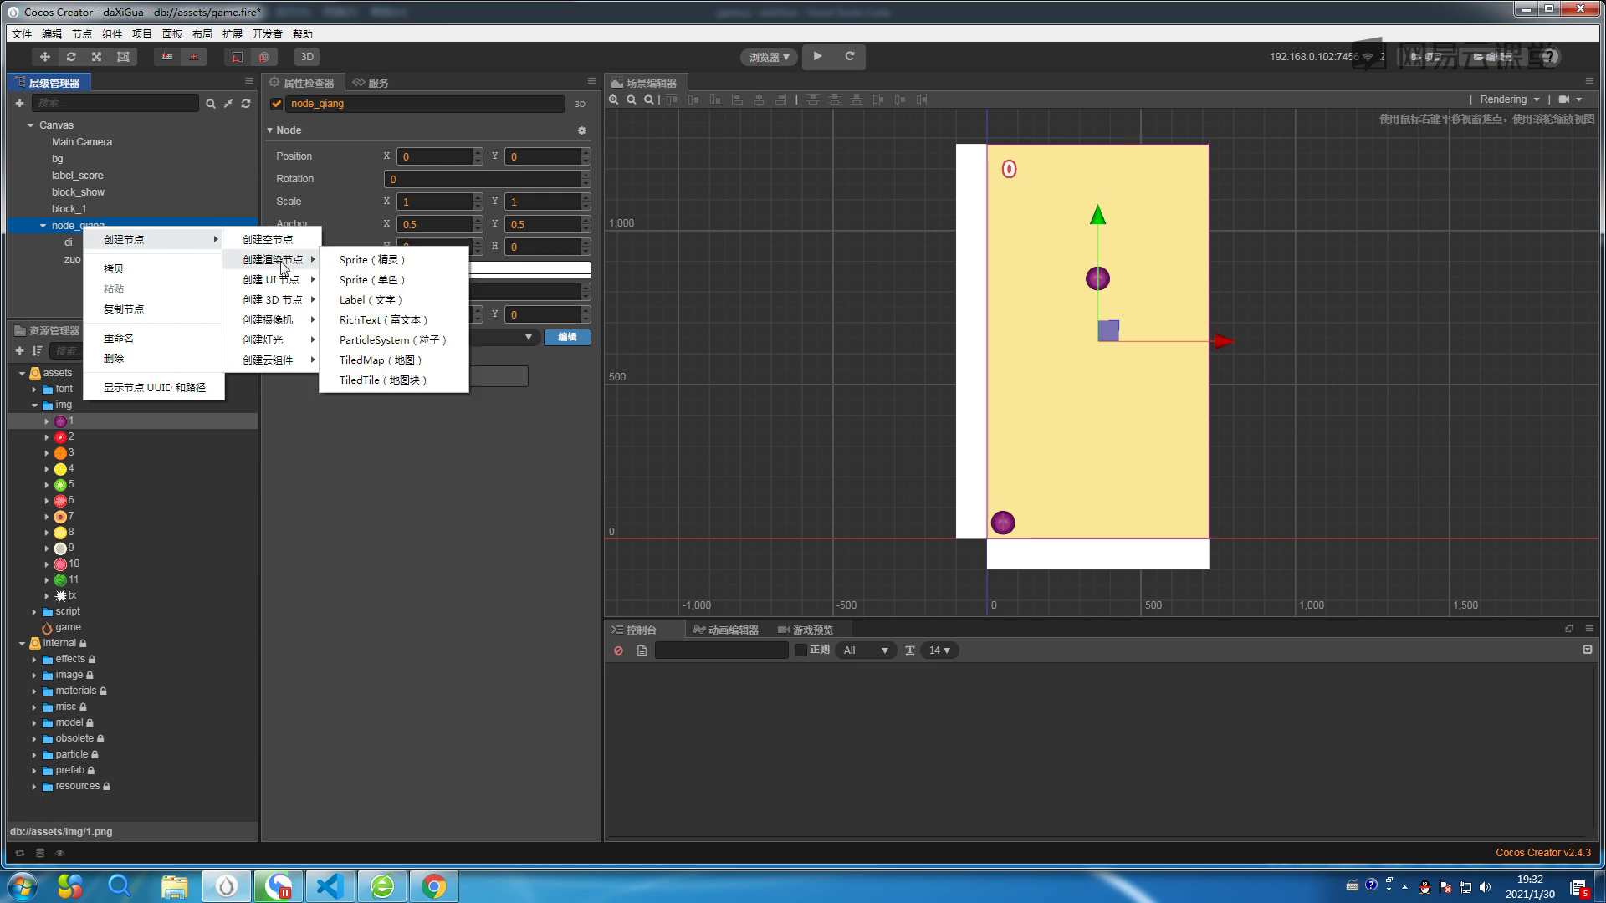
pyautogui.click(388, 269)
pyautogui.click(408, 102)
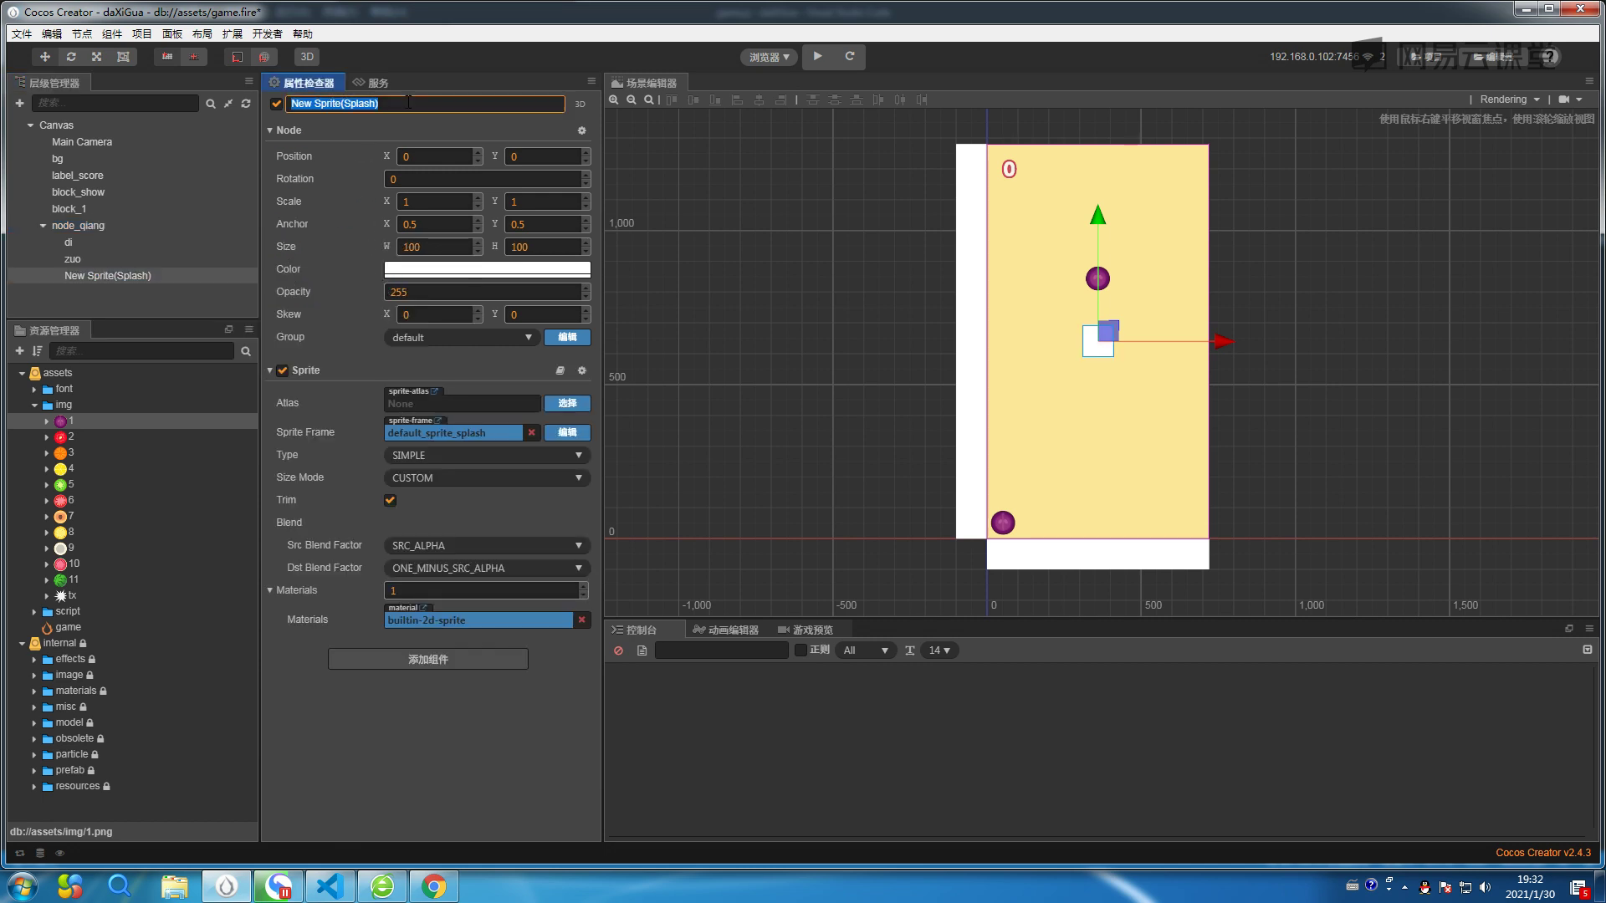
pyautogui.write('you')
pyautogui.press('Return')
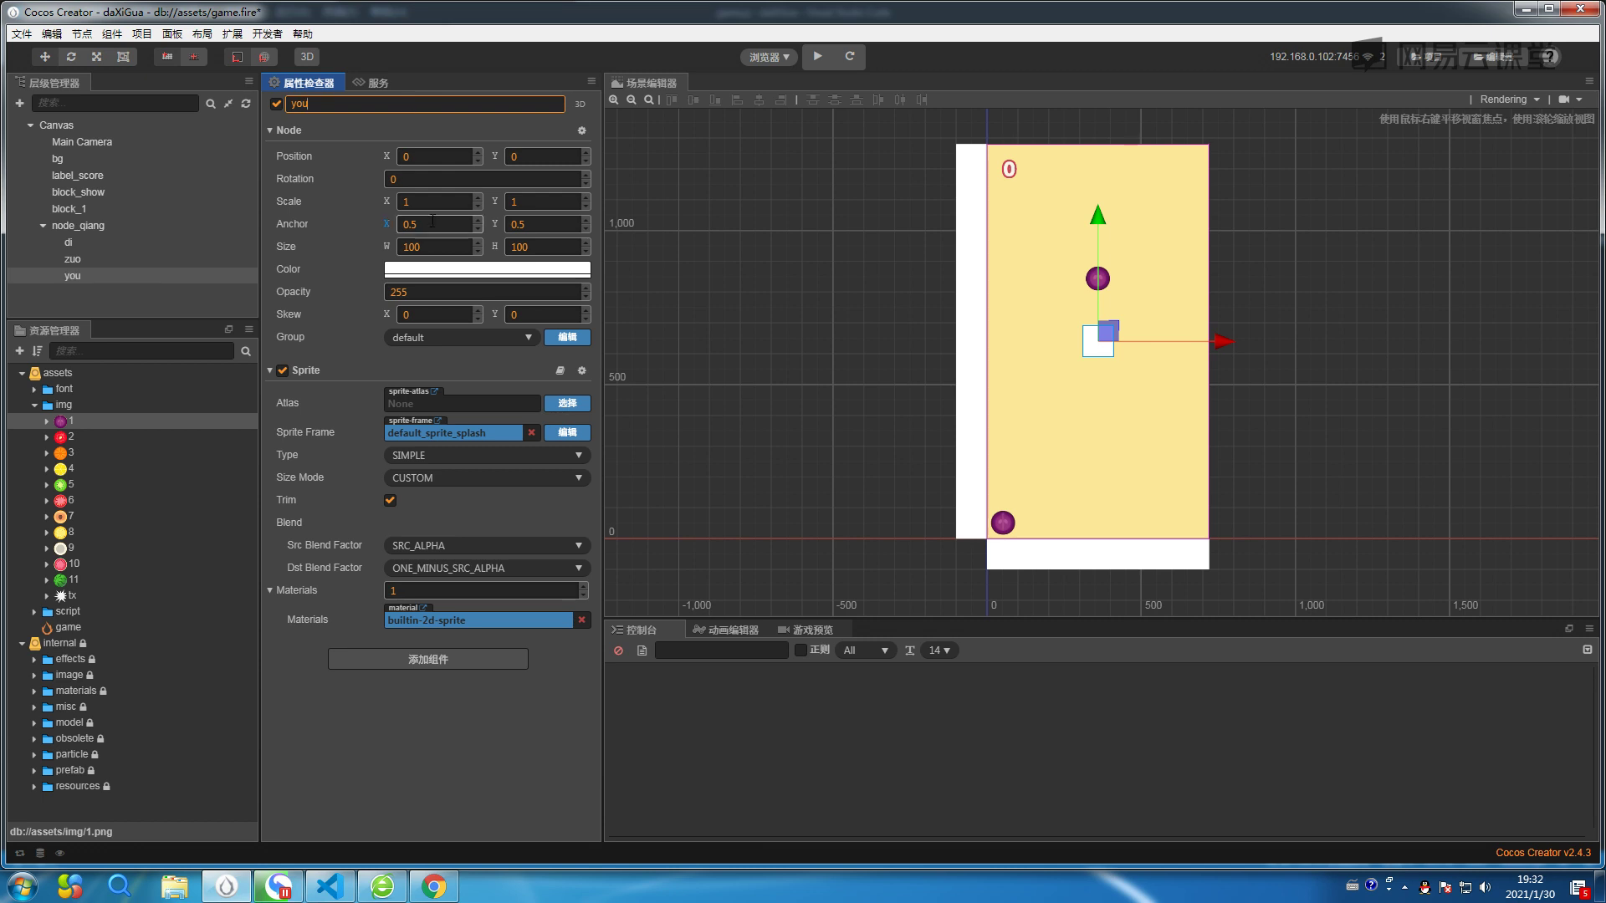
# Set the height of the you node to 1280 to span the full height of the background.
pyautogui.click(539, 247)
pyautogui.write('1280')
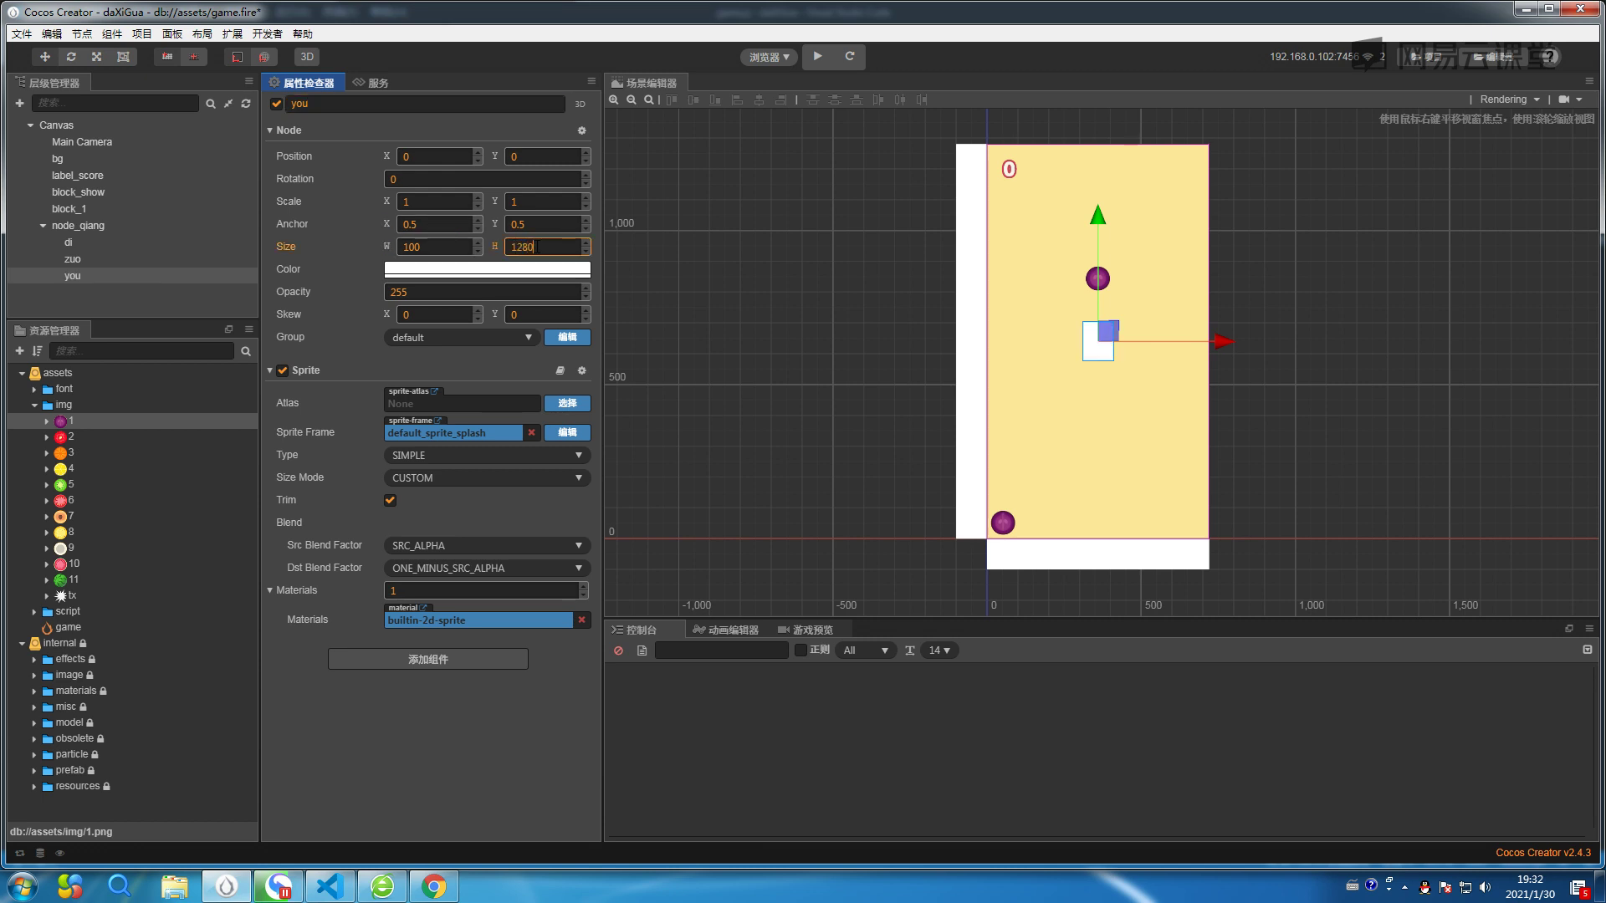
pyautogui.press('Return')
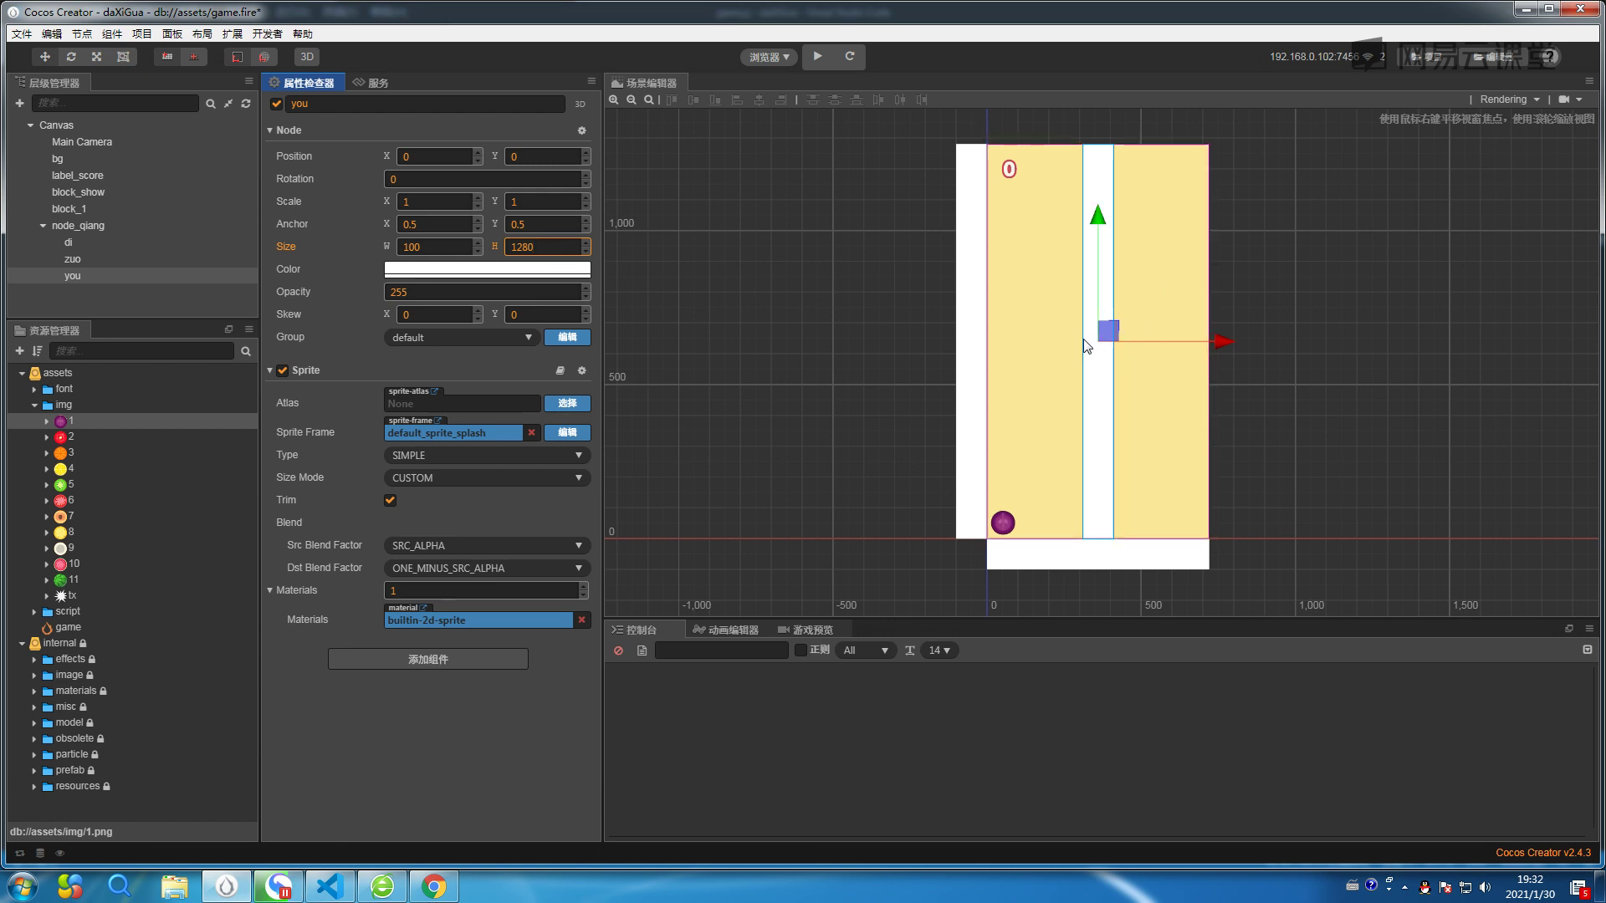
# Set the you node's Anchor X to 0 and its Position X to 720/2 so it borders the background's right edge.
pyautogui.click(438, 225)
pyautogui.write('0')
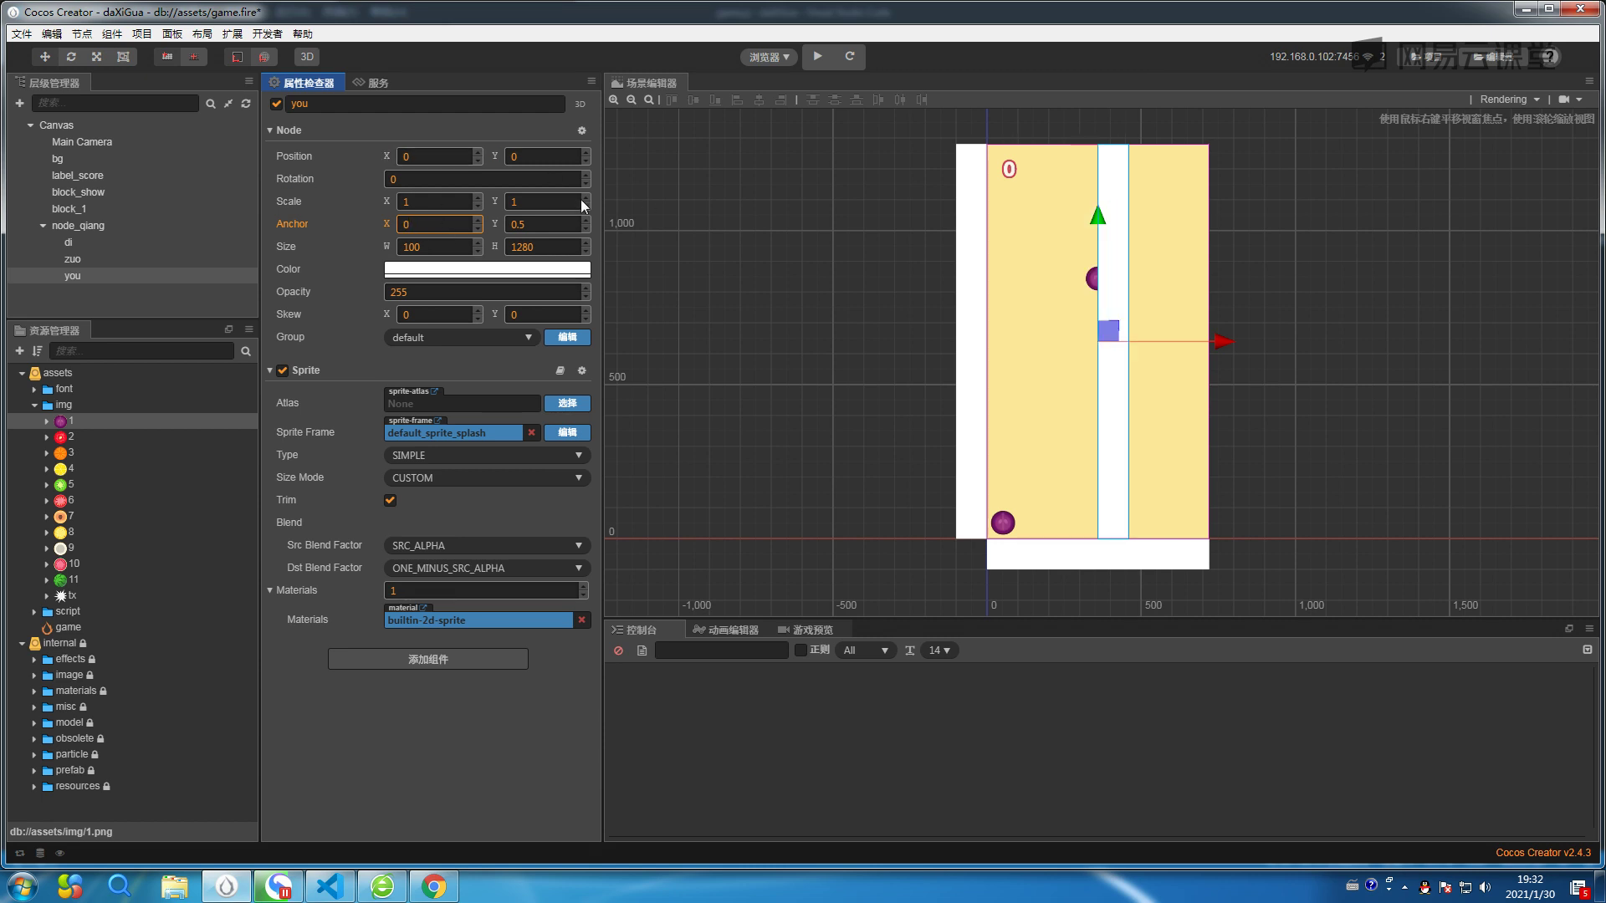
pyautogui.click(427, 157)
pyautogui.write('720/2')
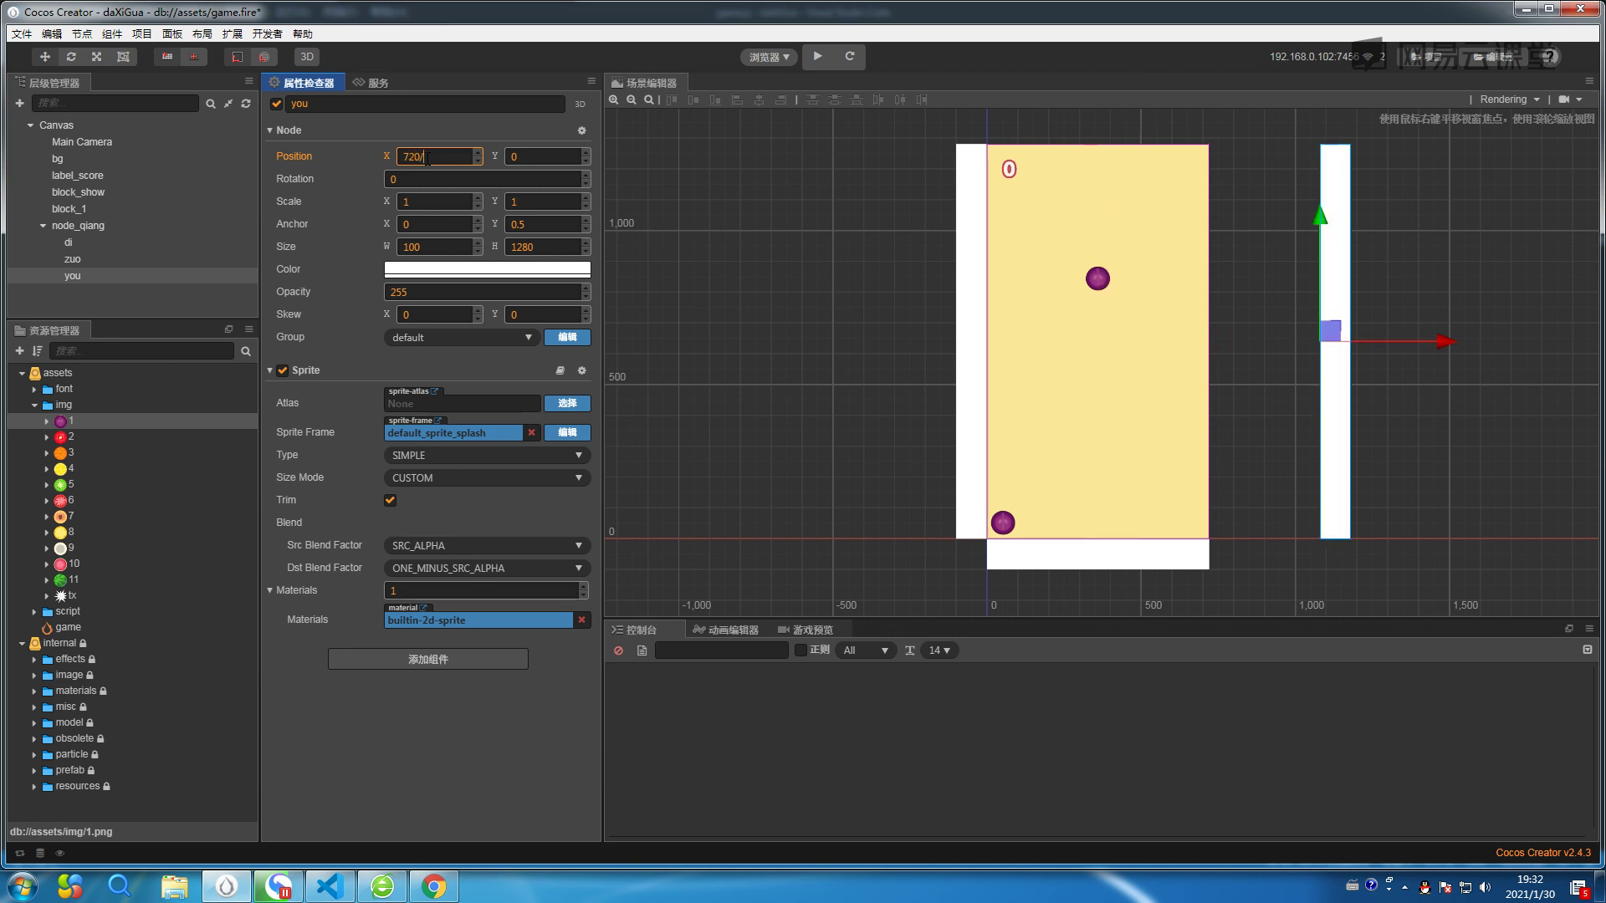
# Add a physics box collider component to the you node.
pyautogui.click(393, 659)
pyautogui.moveTo(441, 759)
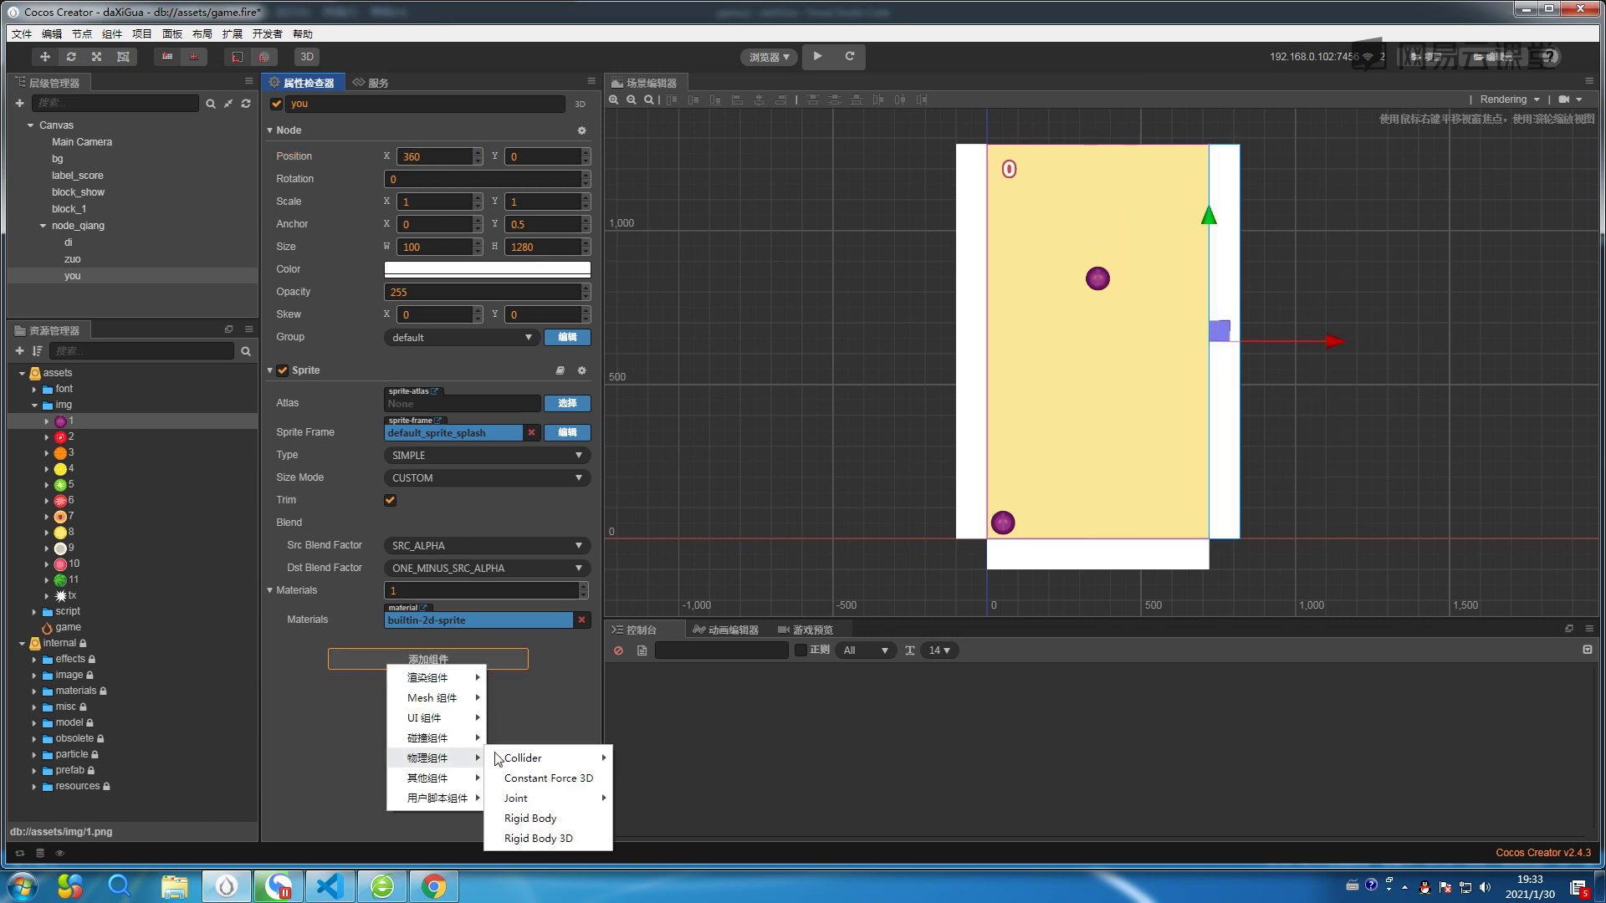
pyautogui.moveTo(523, 757)
pyautogui.click(642, 657)
# Set the you node's RigidBody type to Static with Gravity Scale 0, and set its box collider's Friction to 1.
pyautogui.scroll(-2, 476, 654)
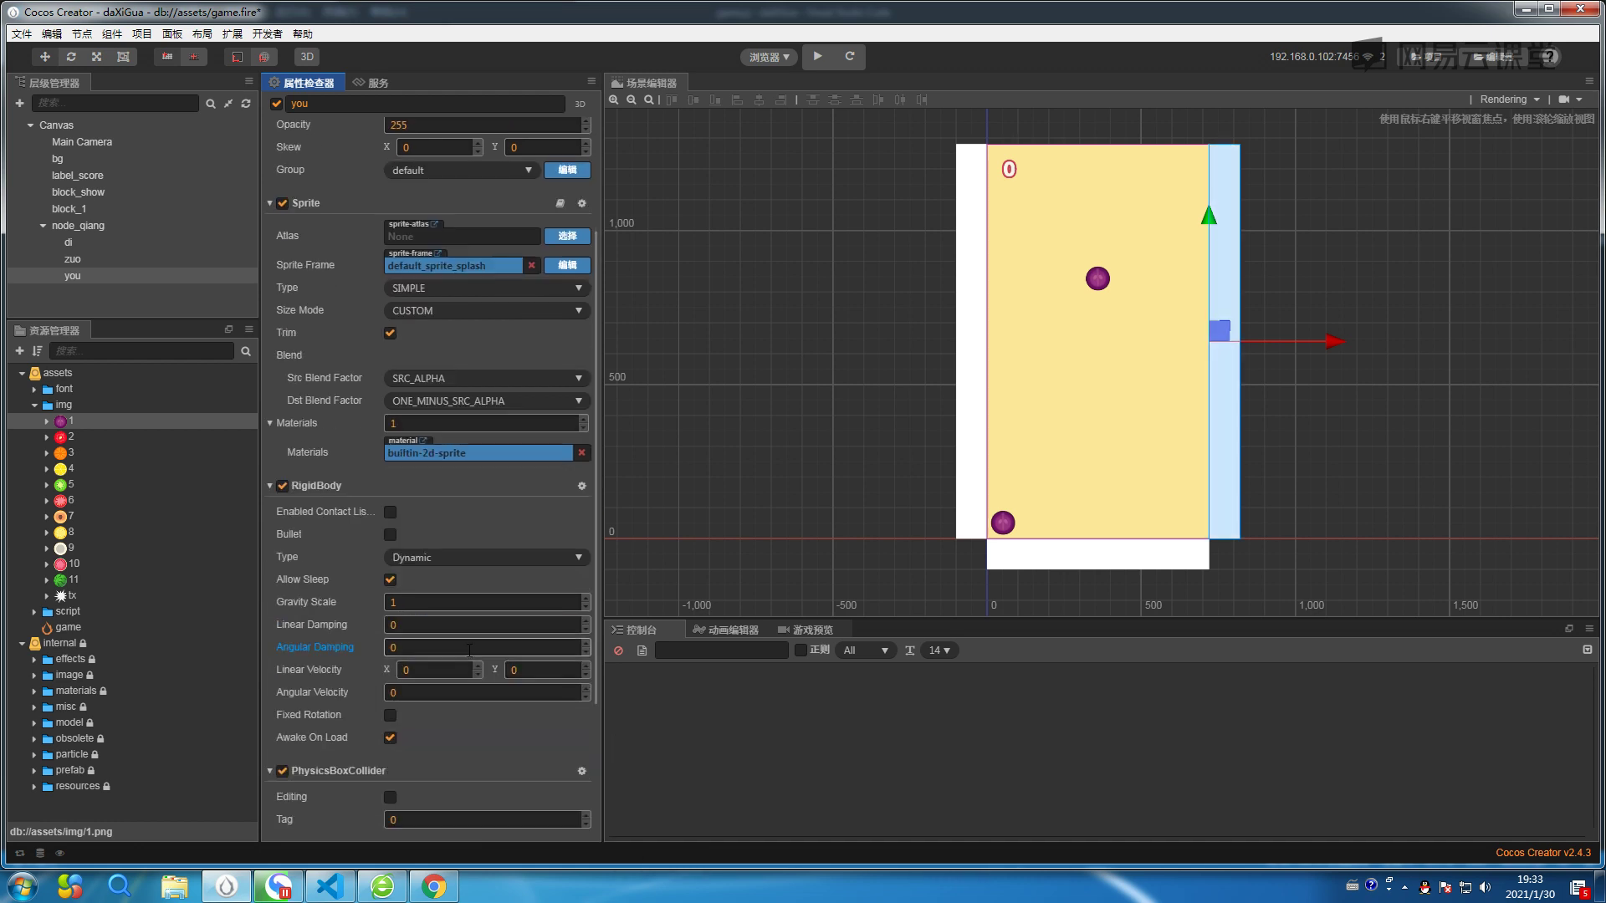
pyautogui.click(423, 557)
pyautogui.click(412, 573)
pyautogui.click(404, 604)
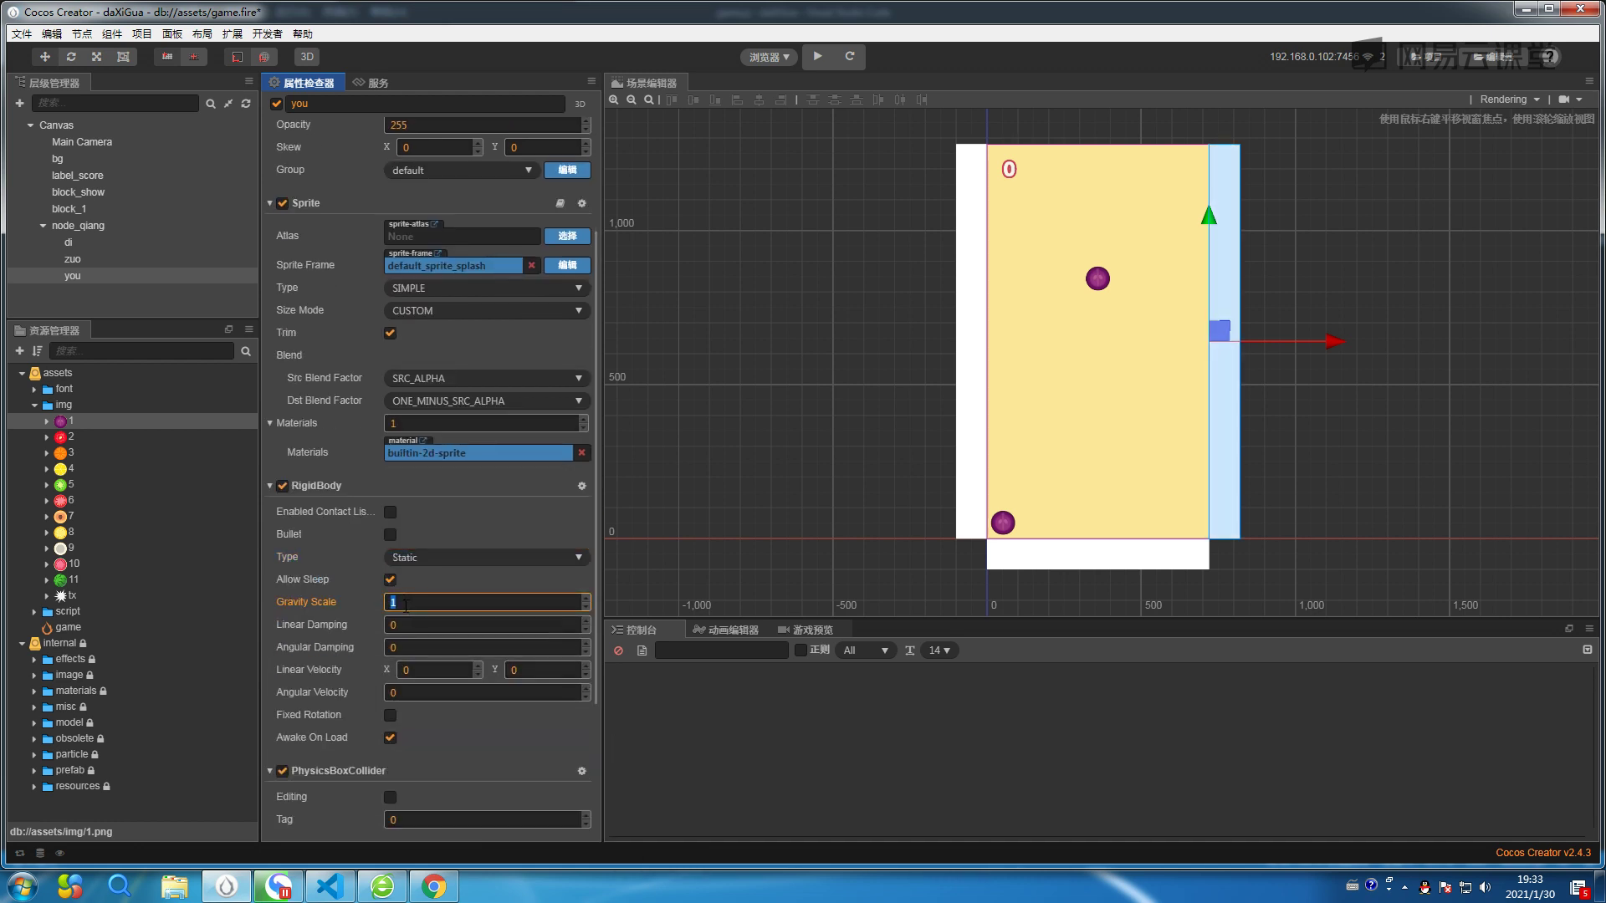
pyautogui.scroll(-3, 455, 761)
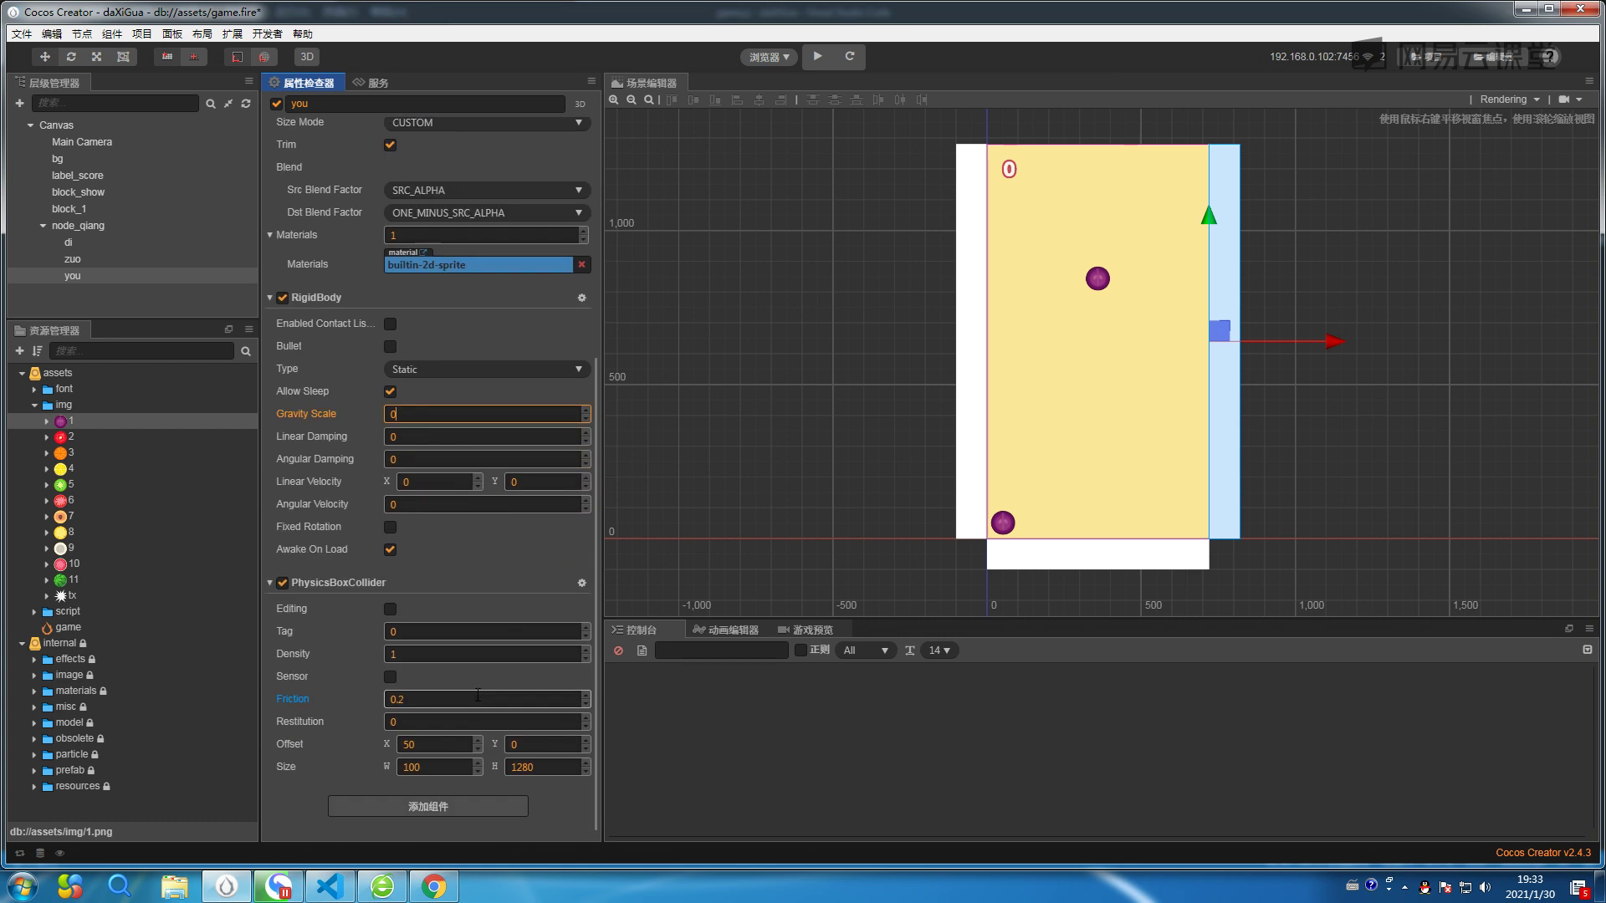
pyautogui.click(417, 700)
pyautogui.write('1')
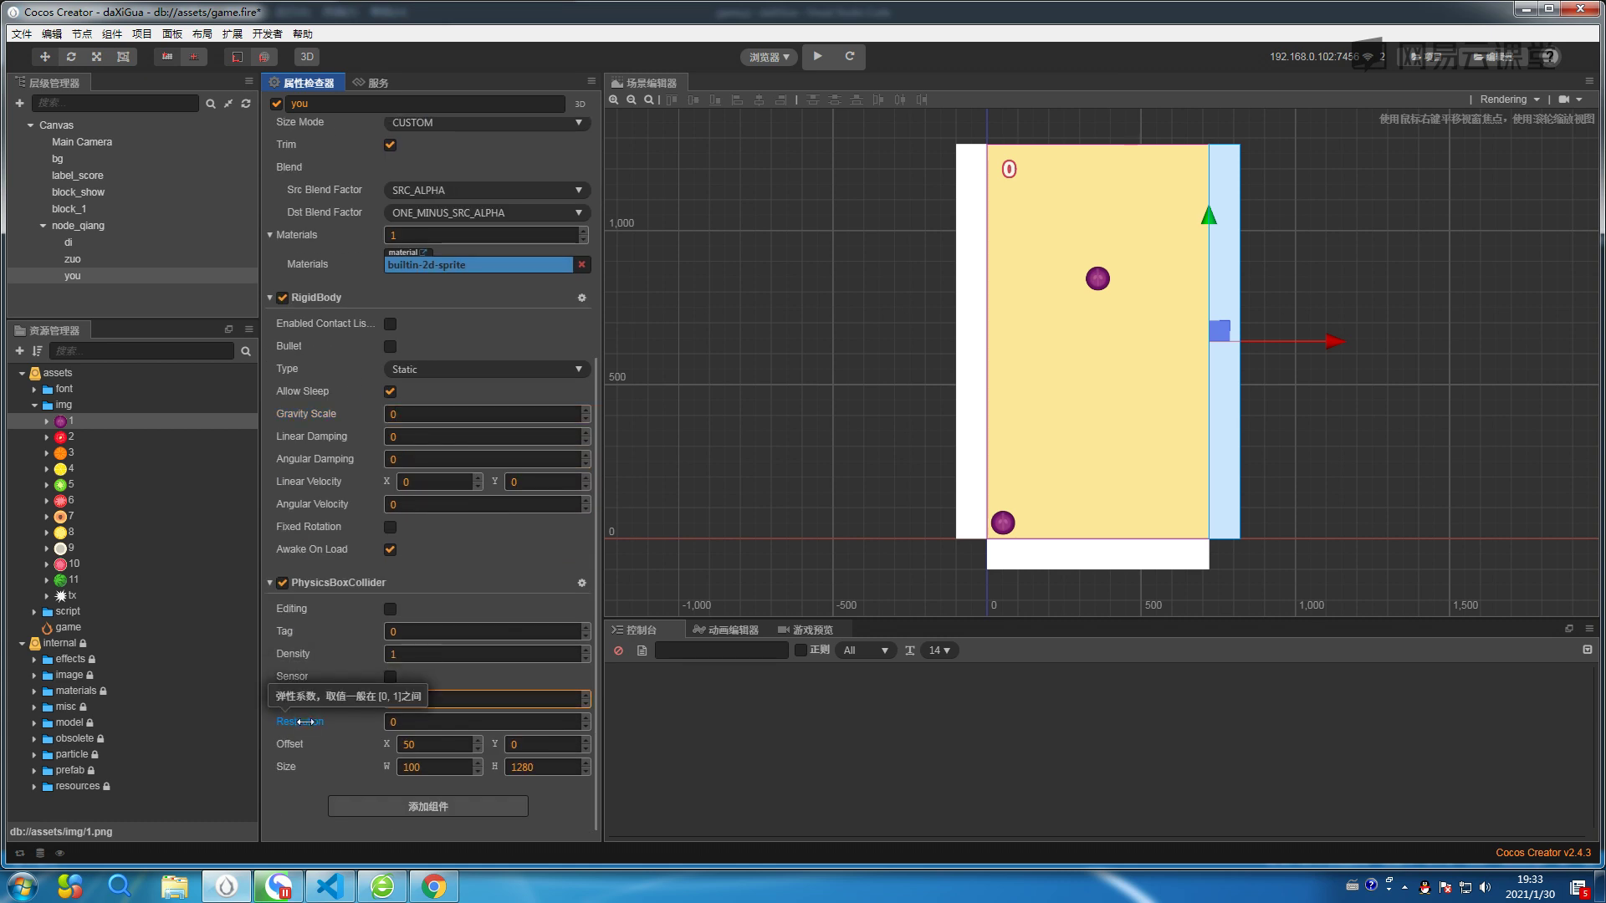
# Preview the game in the browser, keeping a single preview tab, and reload it to test the falling fruit and the fruit's placement.
pyautogui.click(817, 57)
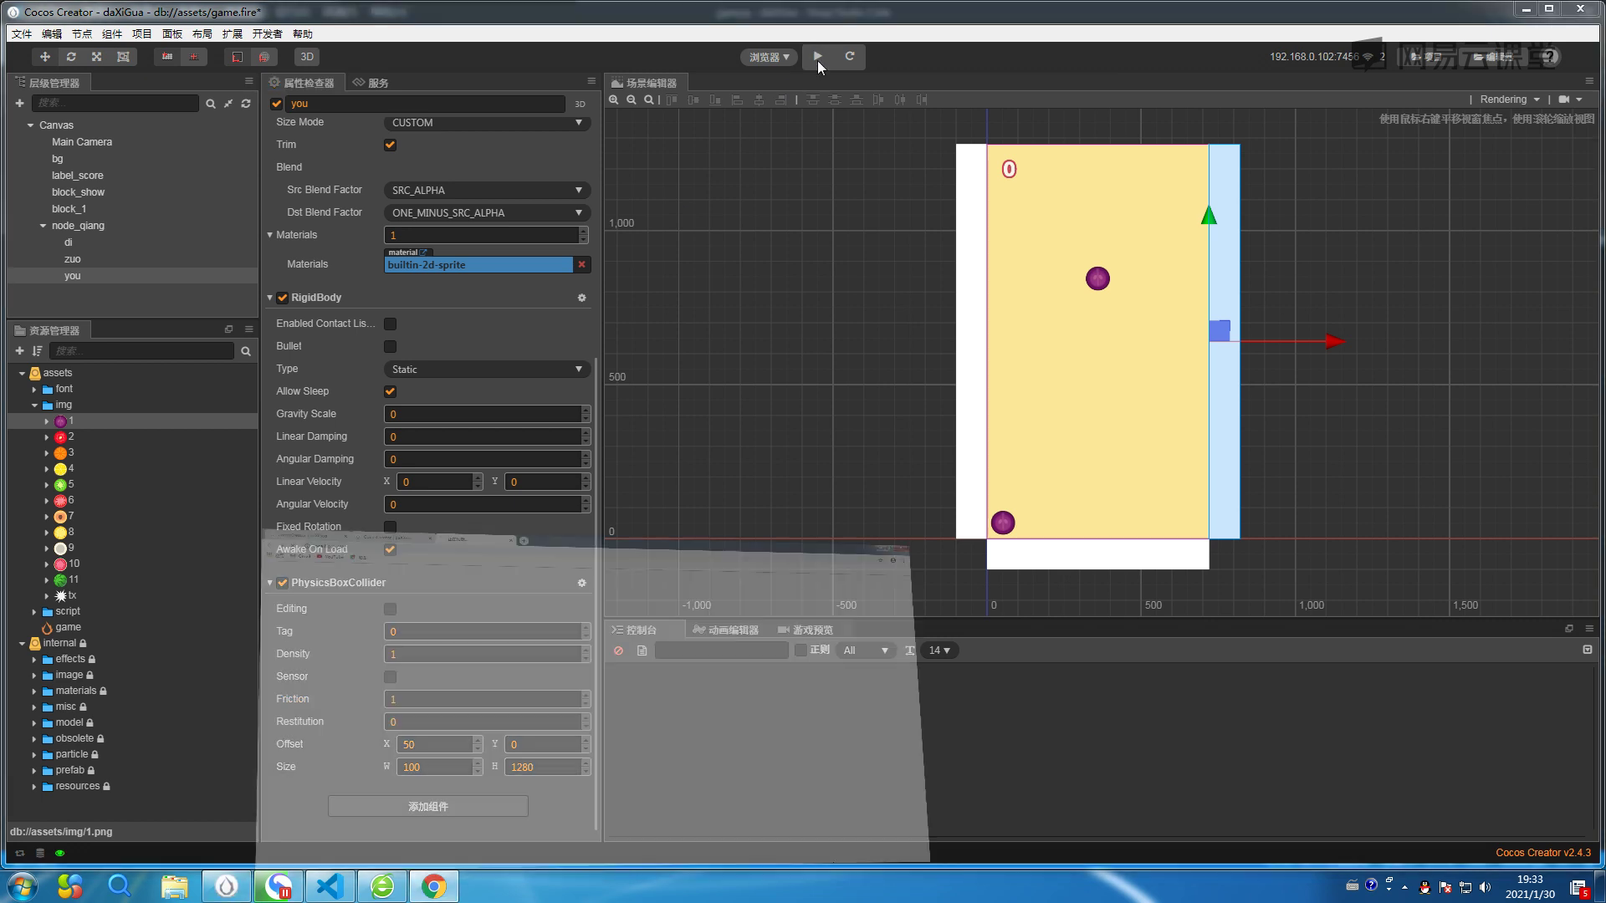
pyautogui.click(399, 18)
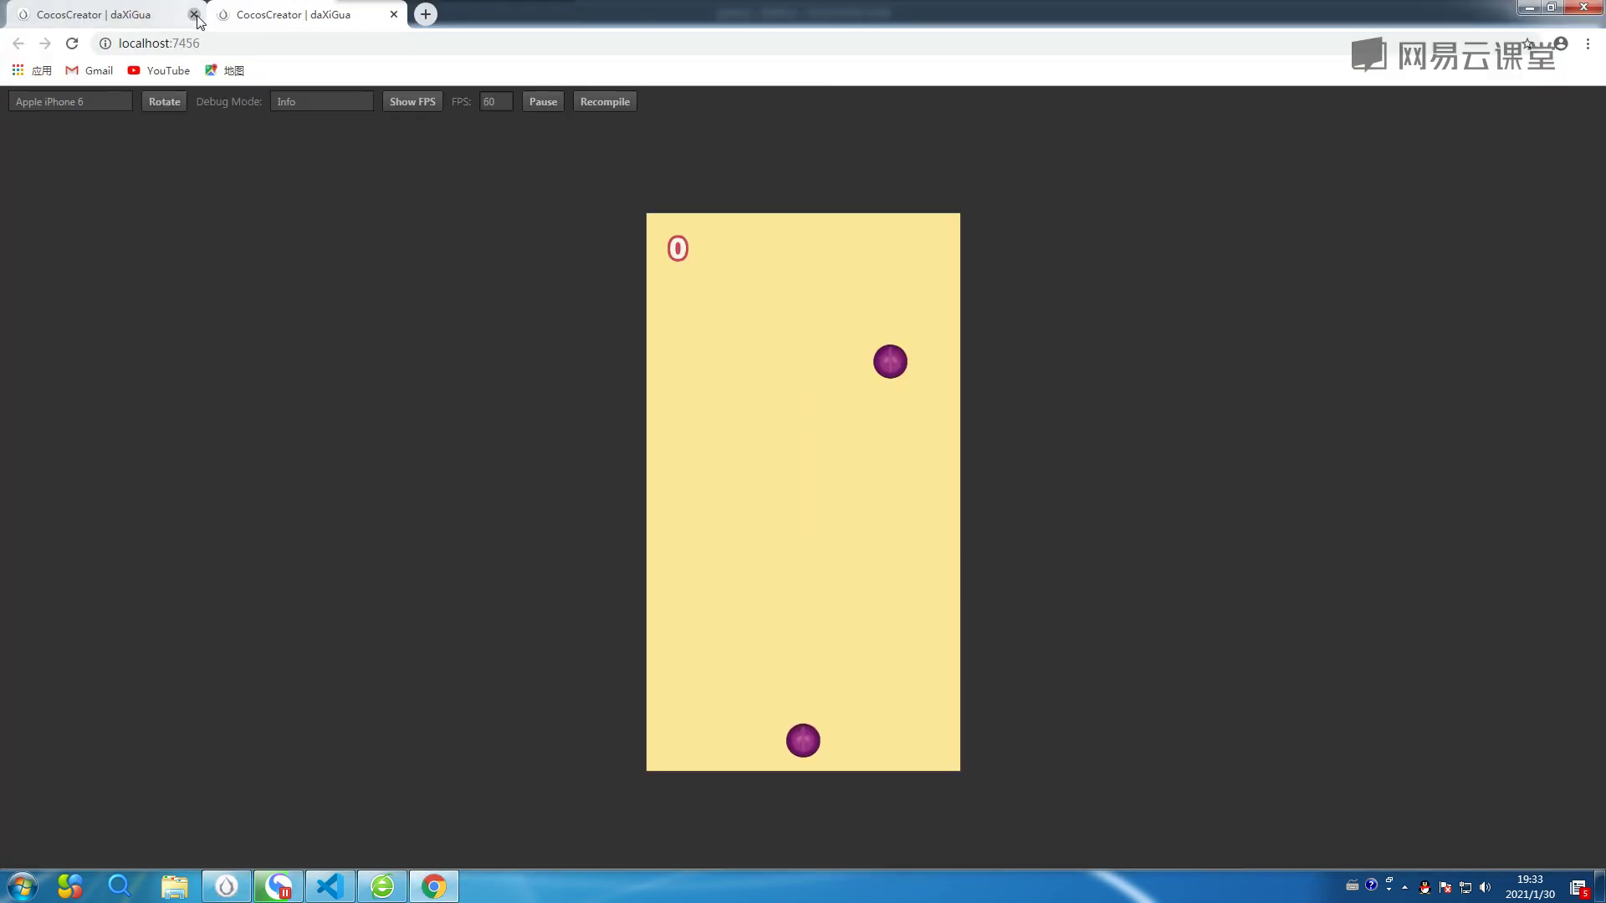
pyautogui.click(399, 18)
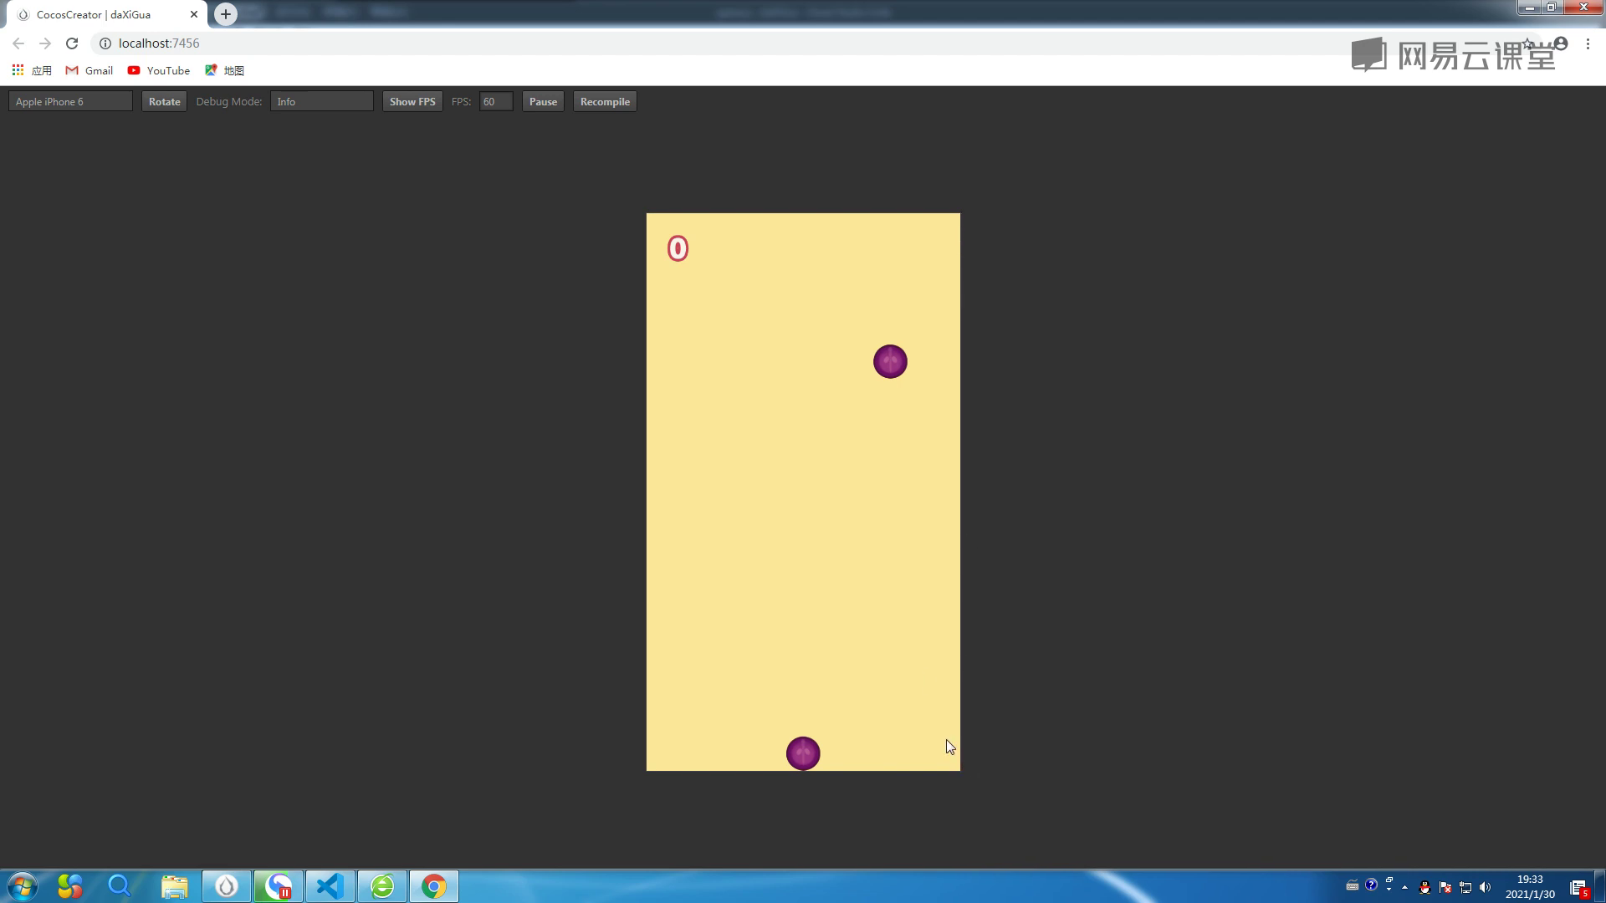
pyautogui.click(73, 44)
pyautogui.click(792, 295)
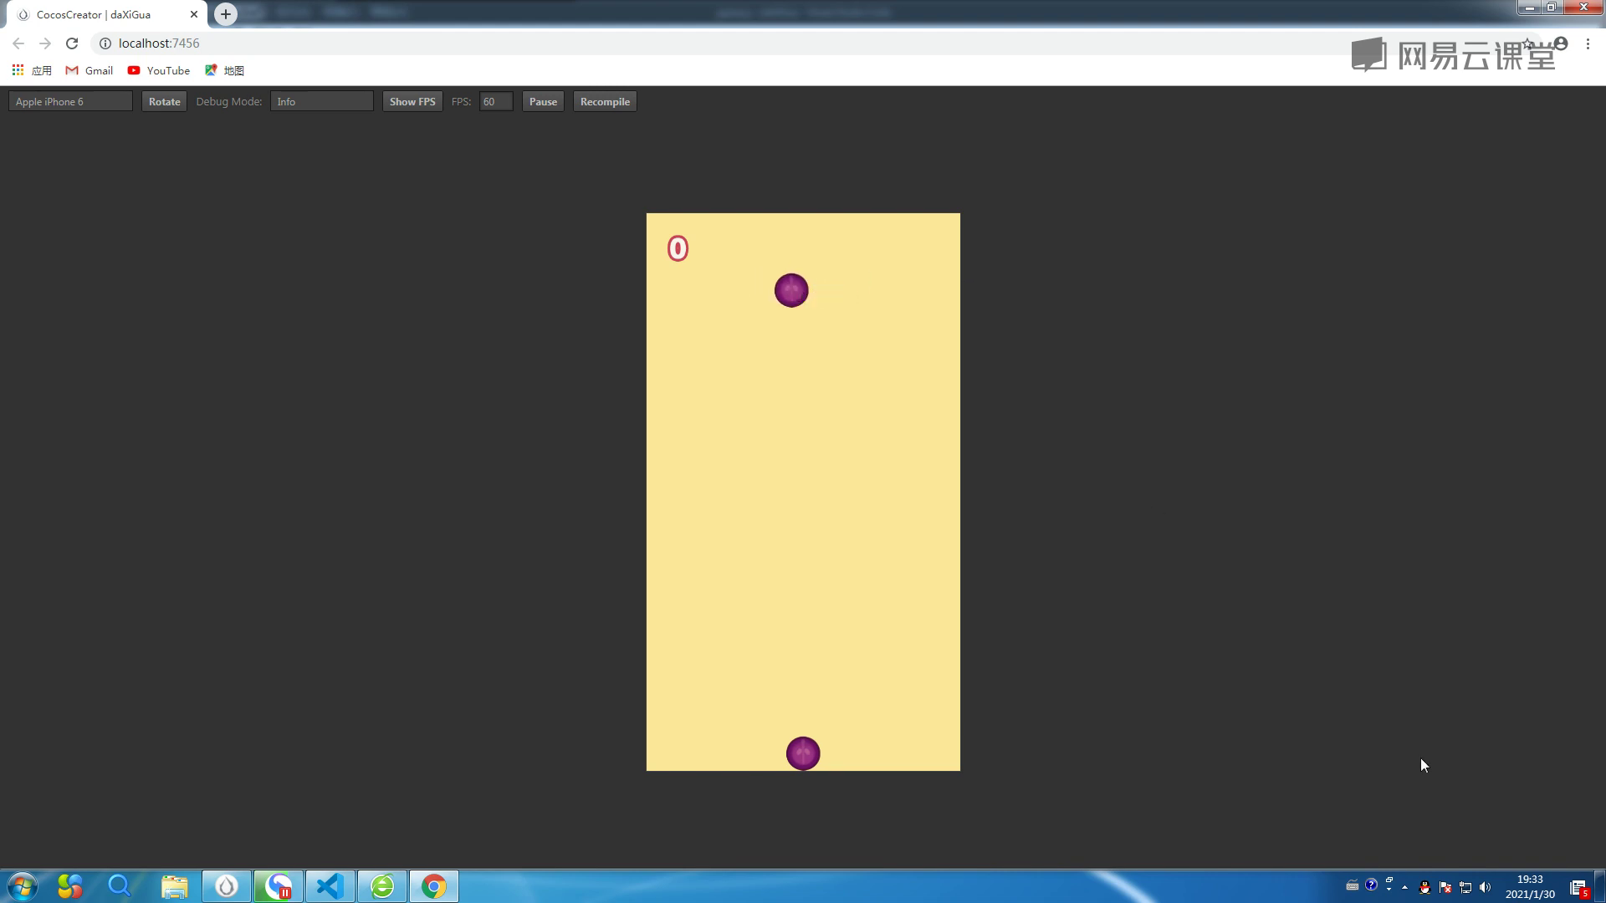
pyautogui.click(1405, 885)
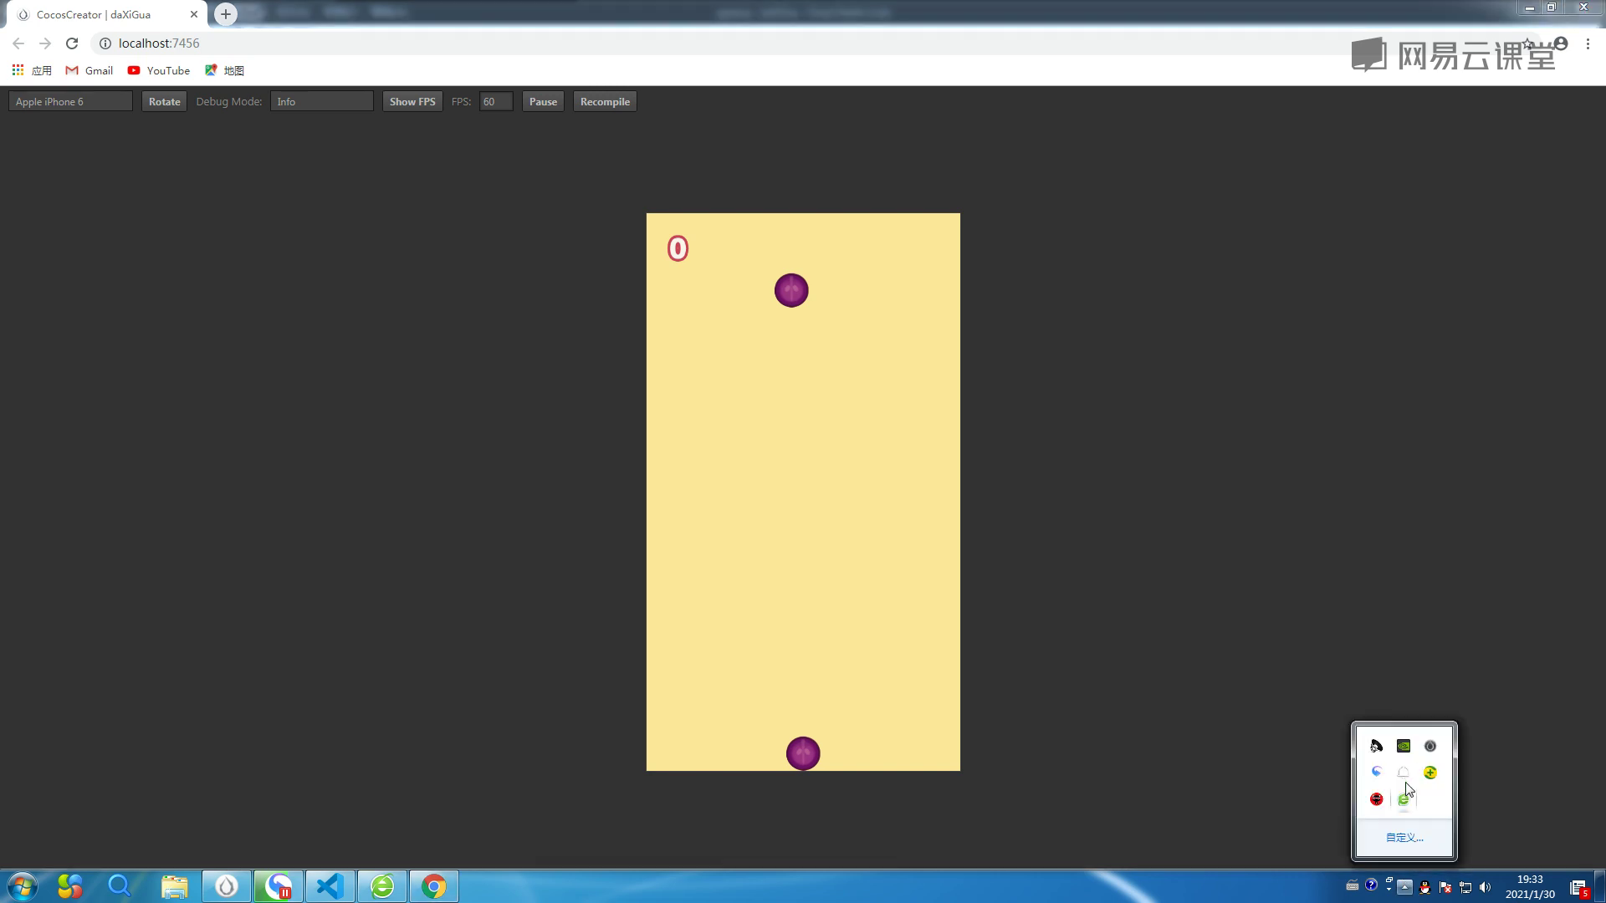